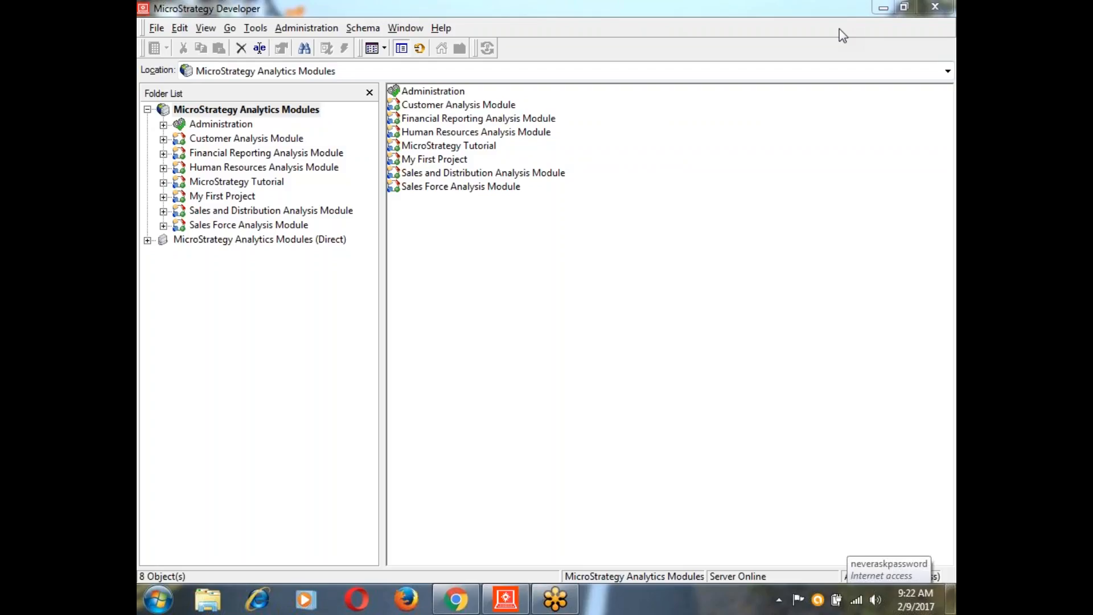
Collapse the MicroStrategy Analytics Modules project source in the folder list.
left_click(913, 26)
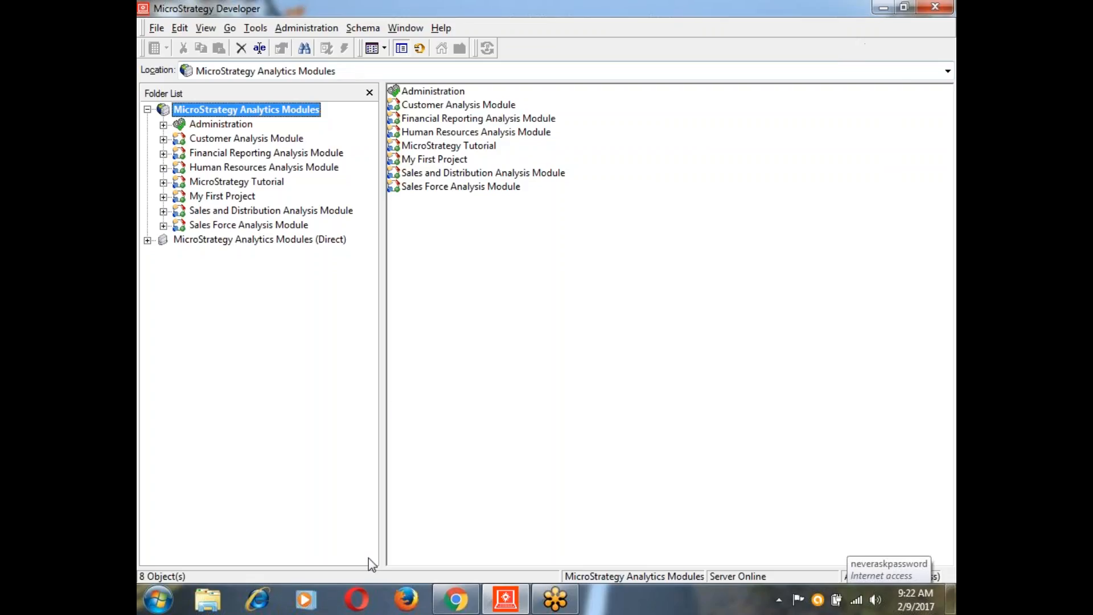
mouse_move(450, 606)
left_click(147, 109)
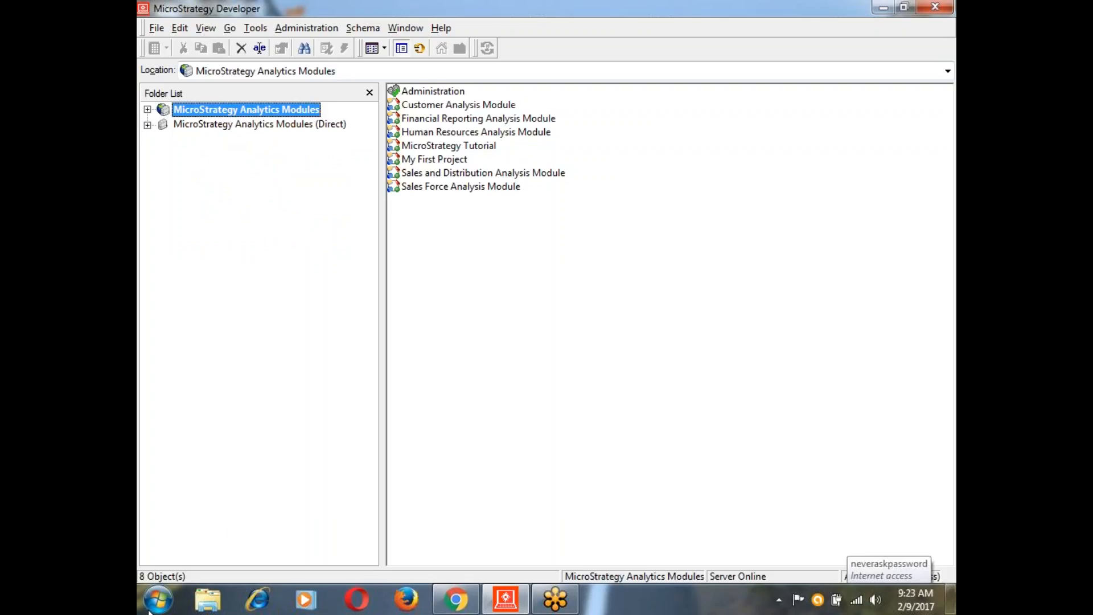
Switch to a new blank Notepad document and maximize its window.
left_click(159, 597)
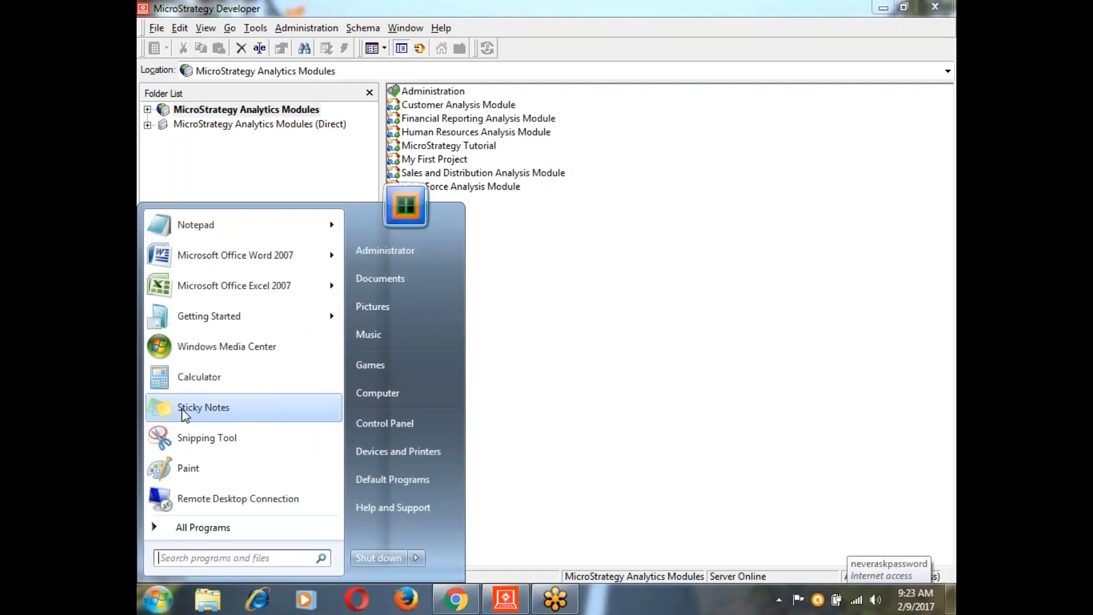
mouse_move(205, 226)
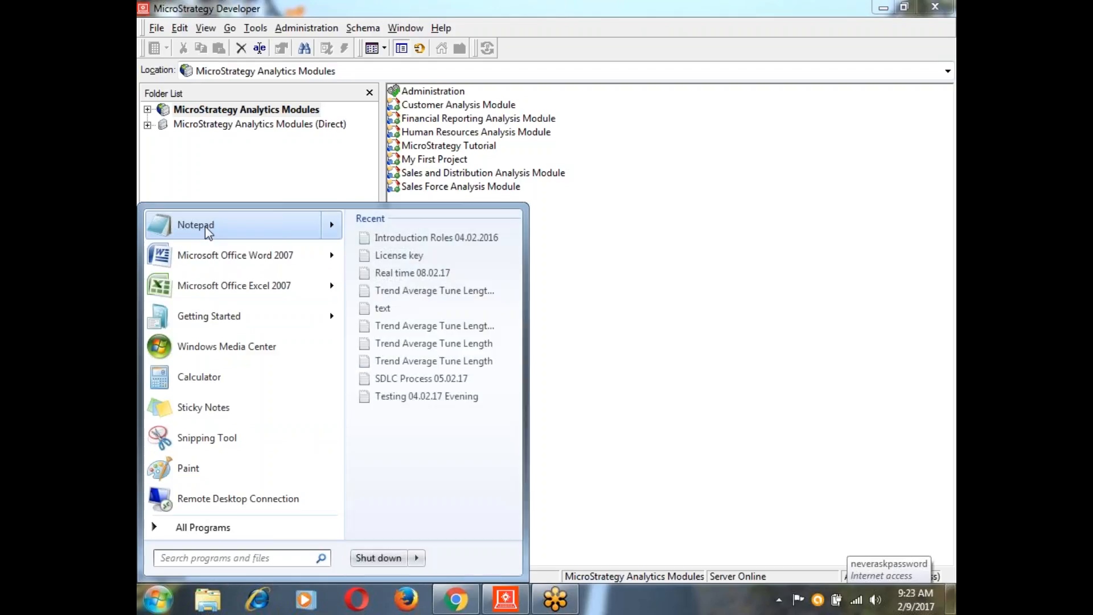
left_click(205, 227)
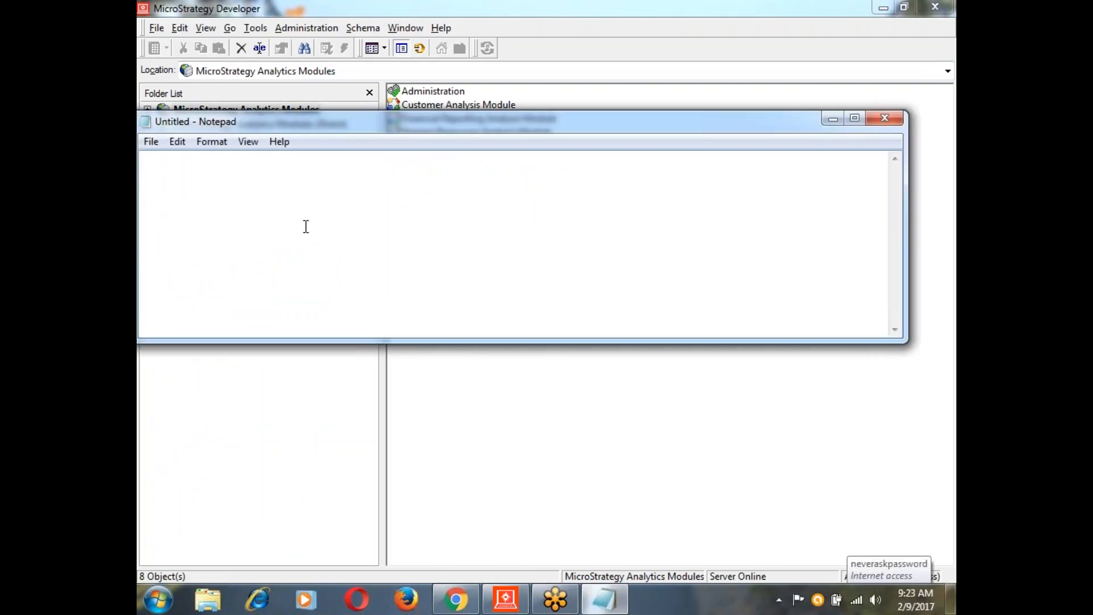
left_click(855, 119)
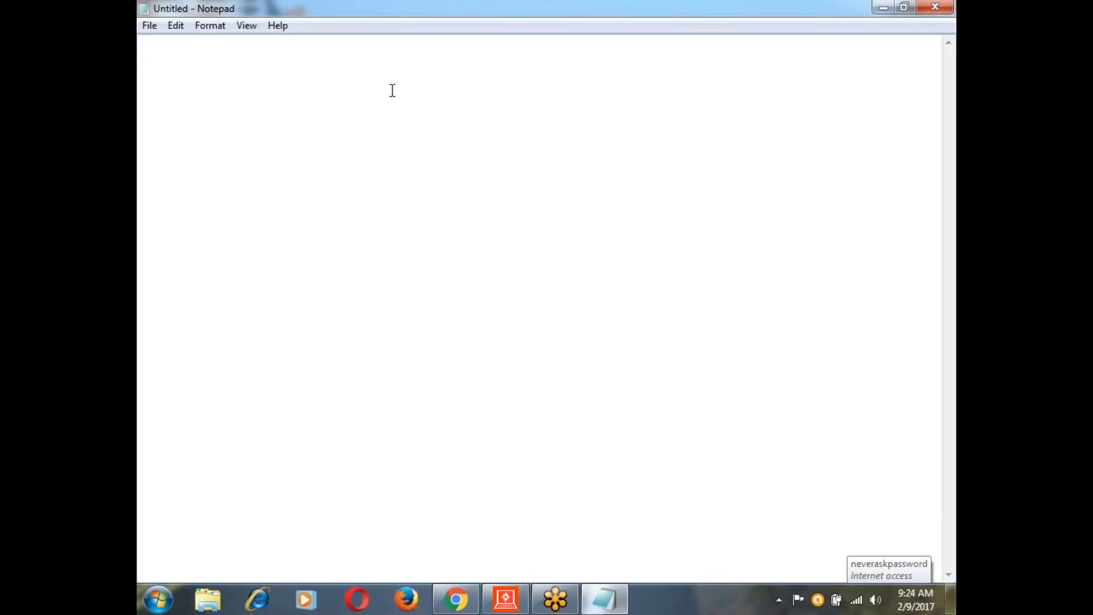
Write the heading "Types of Filters :" in the blank document and underline it with a row of dashes.
type("Types ")
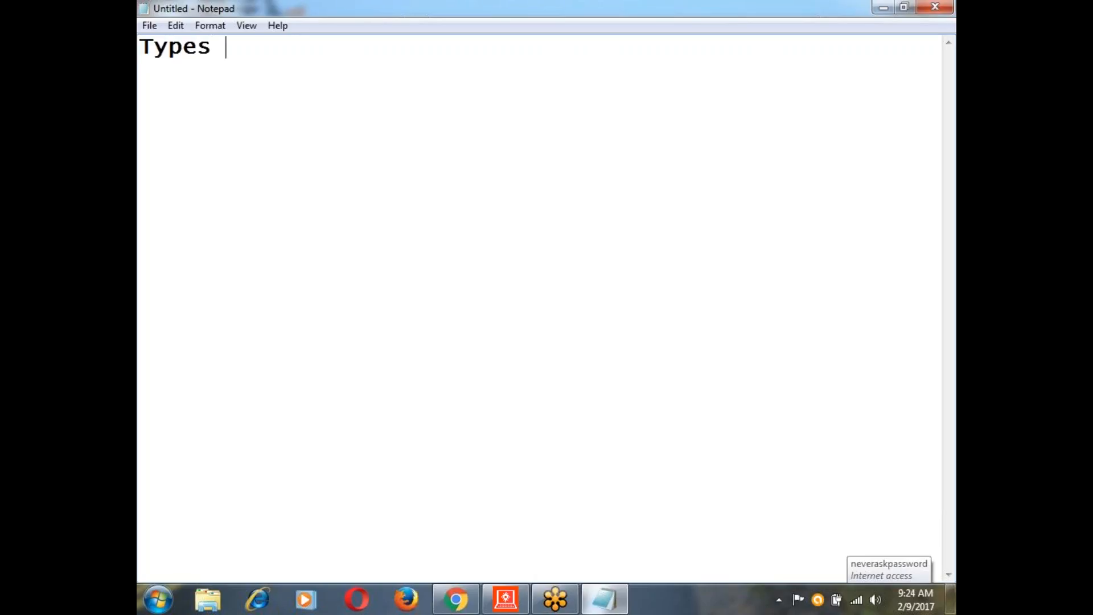
type("of Fil")
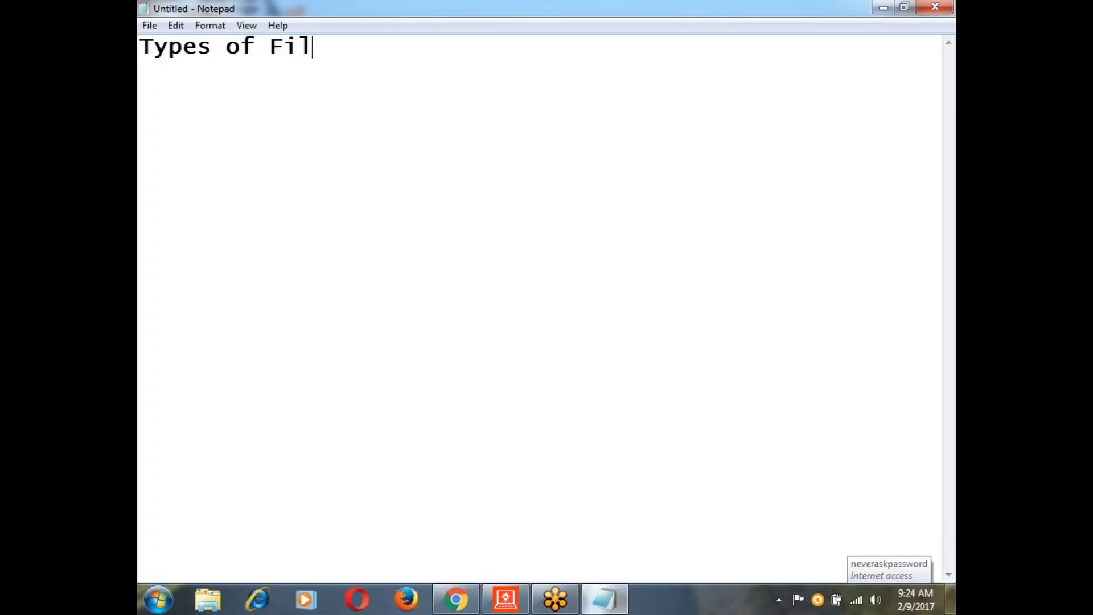
type("ters :")
key("Return")
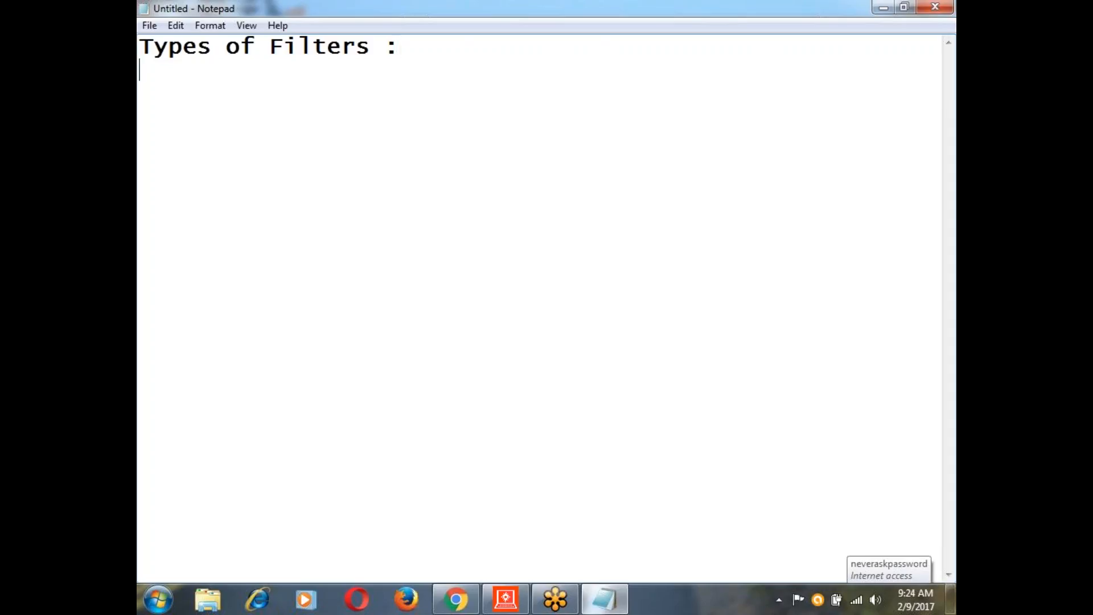
type("--------------------")
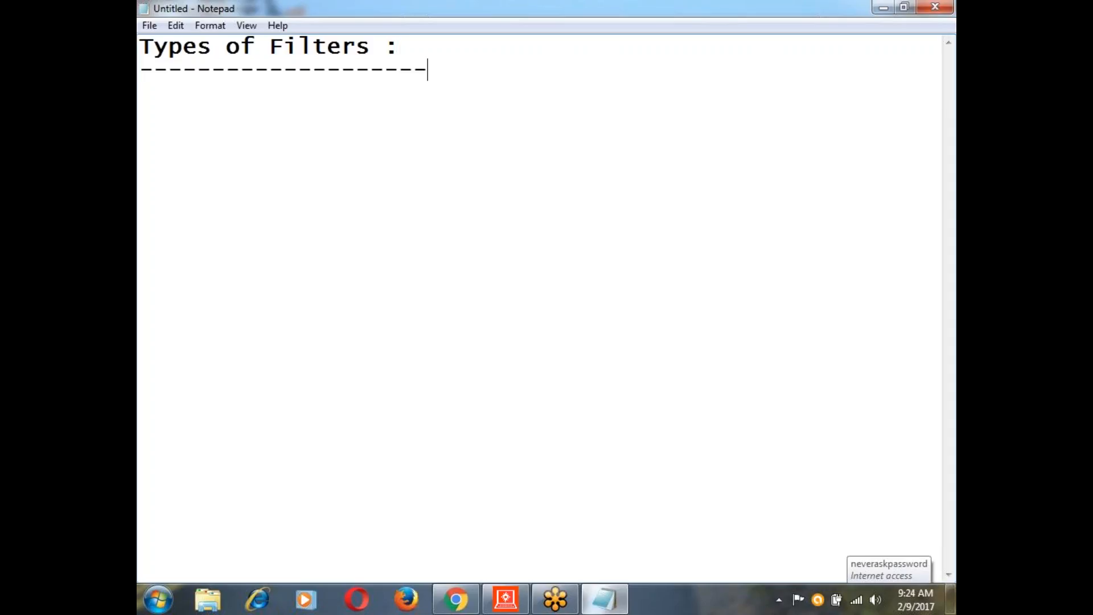
key("BackSpace")
List the filter types under the heading as "1) Report Filter", "2) View Filter" and "3) Report Limit".
key("Return")
type("1)")
key("BackSpace")
key("BackSpace")
key("BackSpace")
type("1) Report")
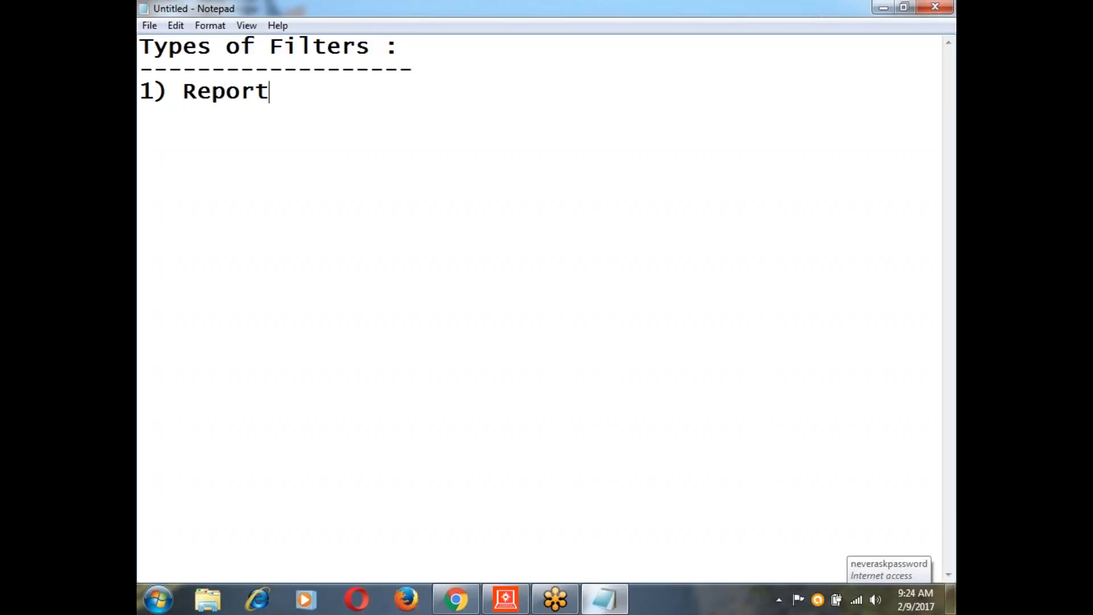
type(" Filter")
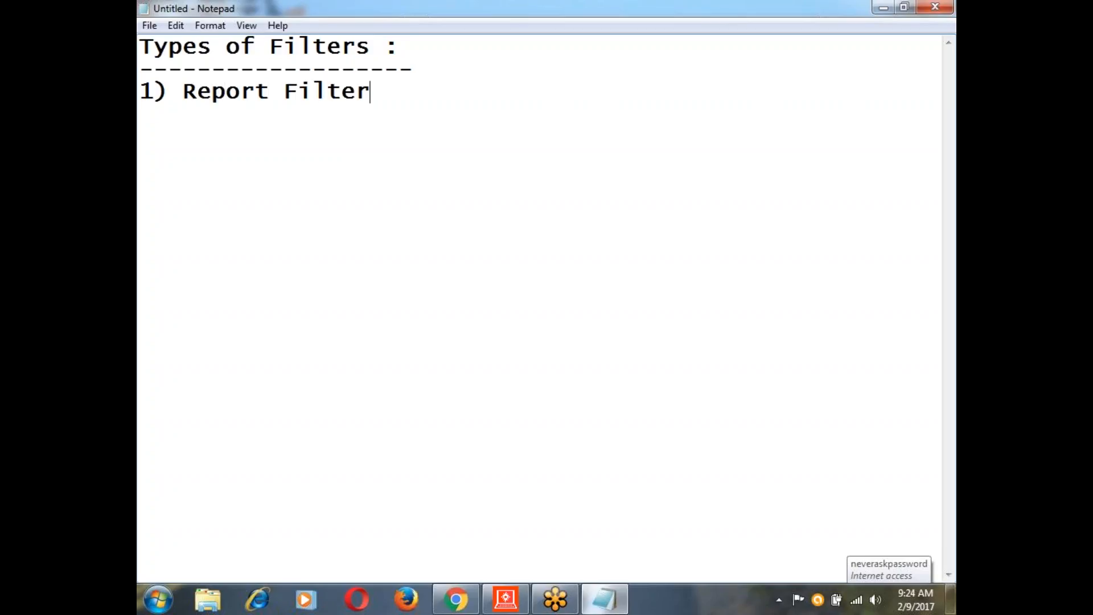
key("Return")
type("2) View Filter")
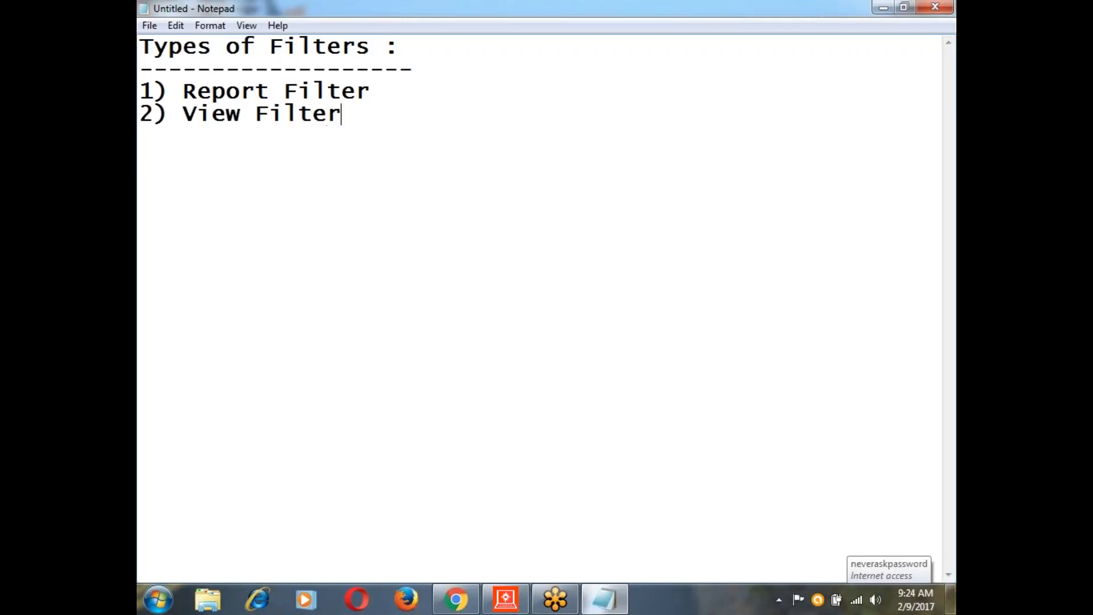
key("Return")
type("3) Repor")
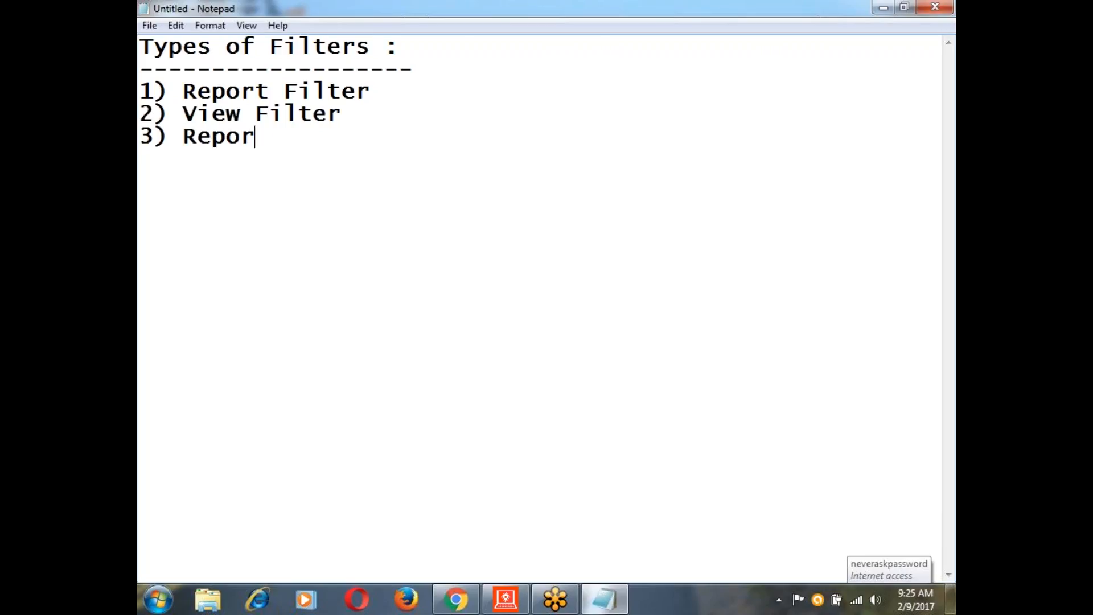
type("t Limit")
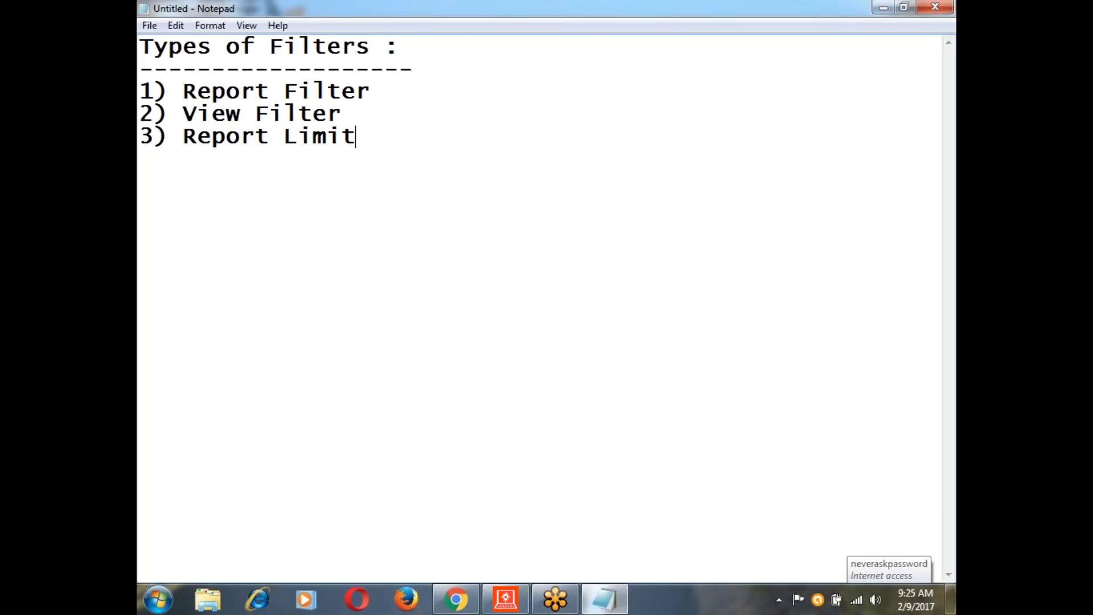
Add the heading "Report Filter" below the filter types list, separated by two blank lines.
key("Return")
key("Return")
key("Return")
key("BackSpace")
key("BackSpace")
key("BackSpace")
key("Return")
key("Return")
type("Report Lim")
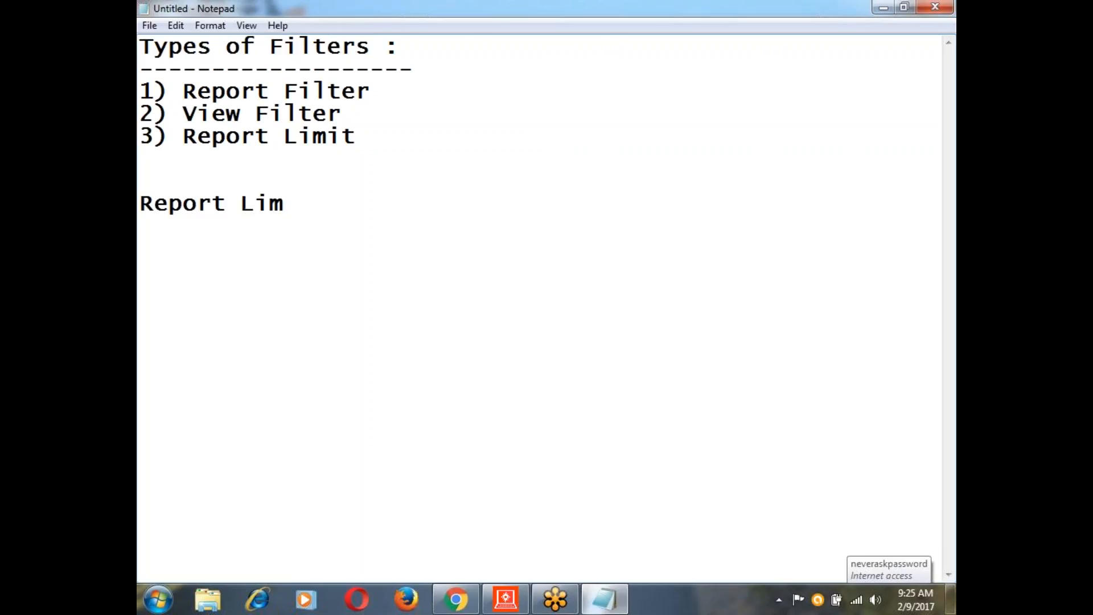
type("mi")
type("t")
key("BackSpace")
key("BackSpace")
key("BackSpace")
key("BackSpace")
key("BackSpace")
key("BackSpace")
key("BackSpace")
type("Filte")
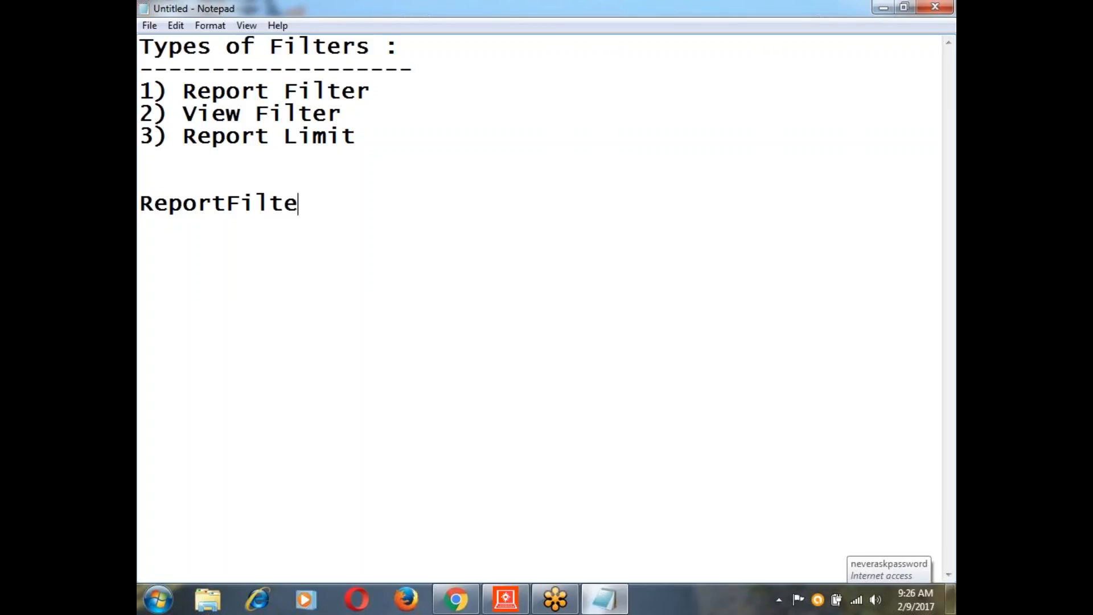
type("r")
left_click(229, 204)
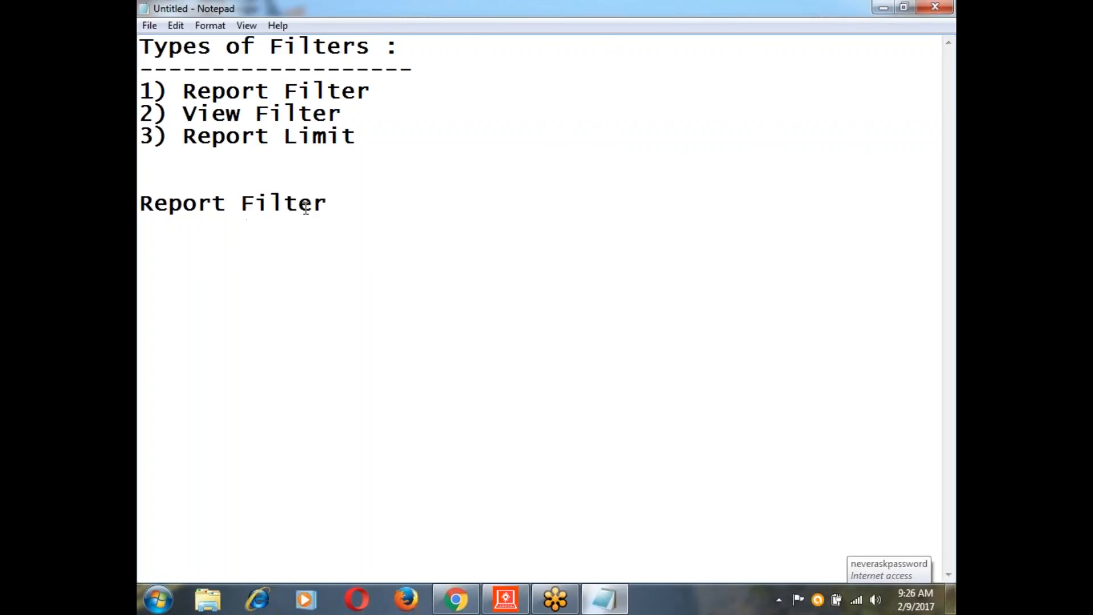
Underline the Report Filter heading with a row of dashes about as long as the heading.
left_click(340, 204)
key("Return")
type("-------------------------")
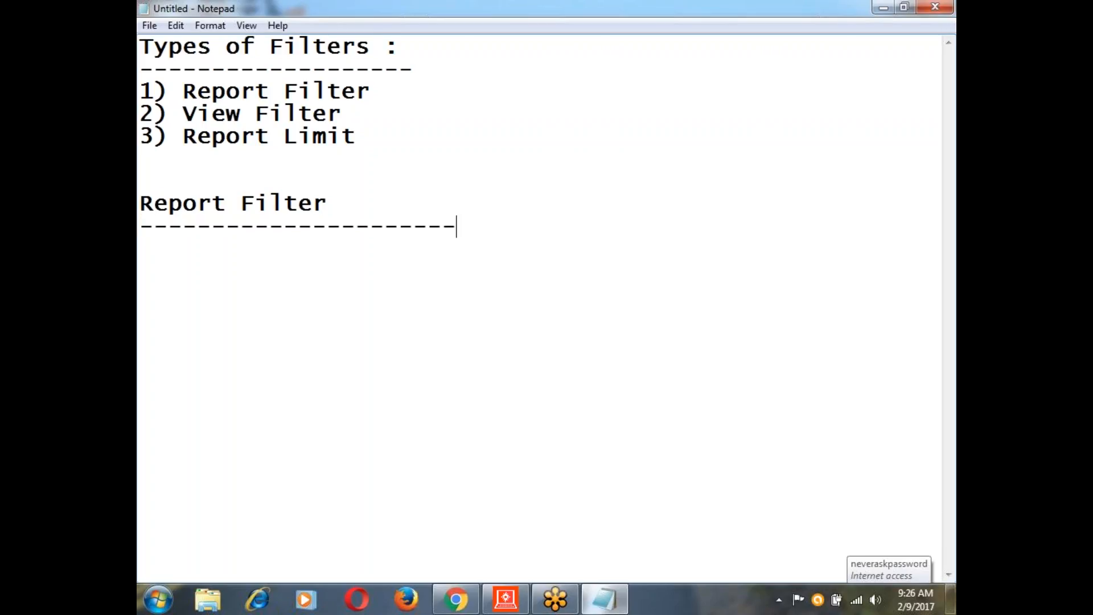
key("BackSpace")
key("BackSpace")
key("BackSpace")
key("BackSpace")
key("BackSpace")
key("BackSpace")
key("BackSpace")
key("BackSpace")
key("BackSpace")
key("BackSpace")
key("BackSpace")
Start the list under Report Filter with "1) Attribute Qualification" and "2) SET Qualification".
key("Return")
type("1) Attr")
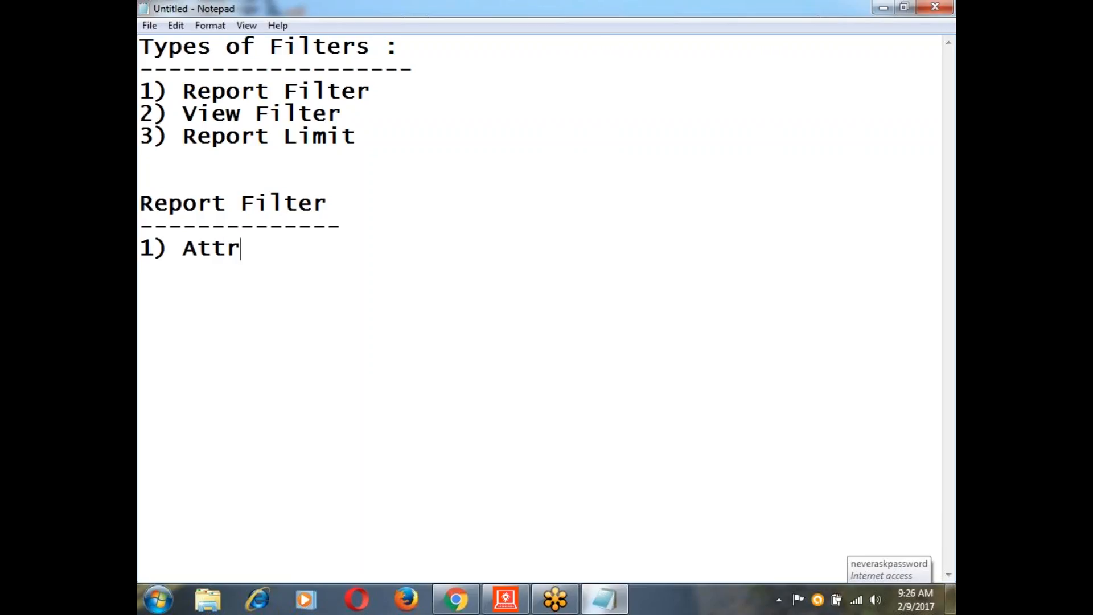
type("ibute ")
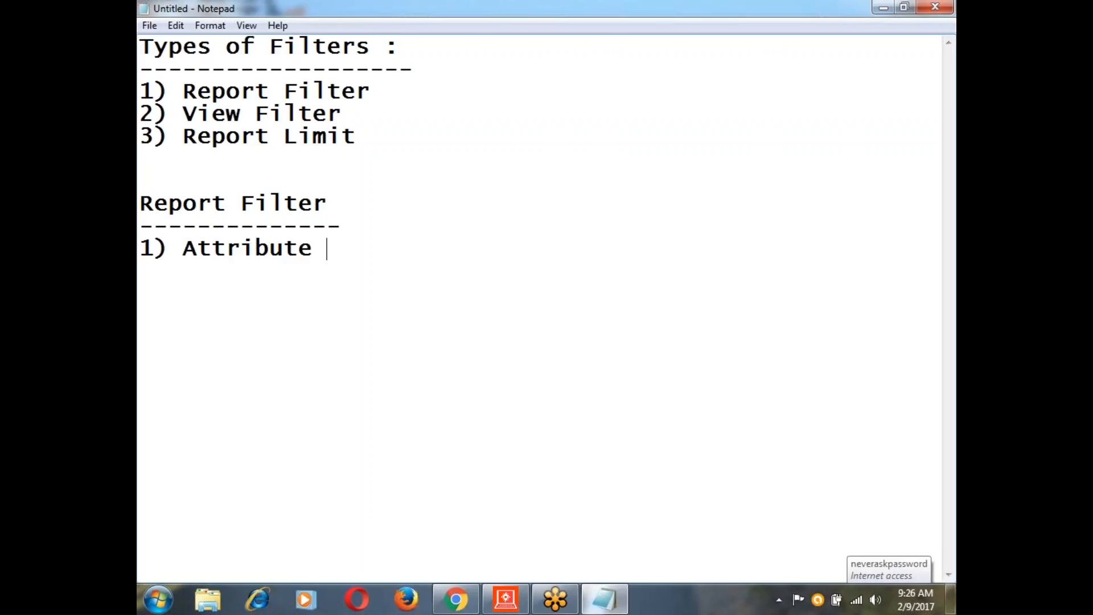
type("Qualific")
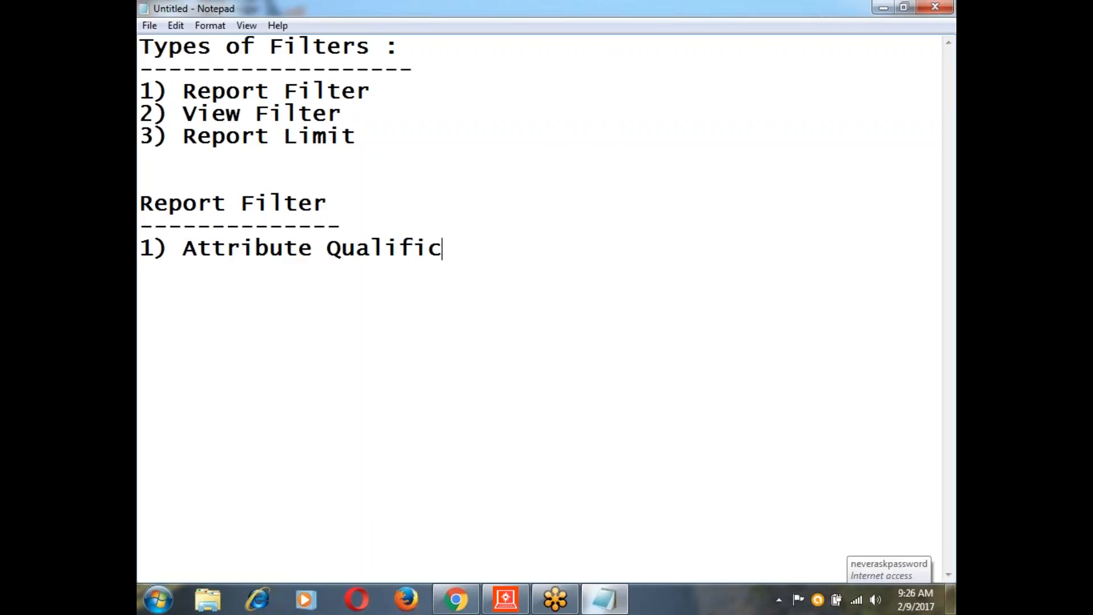
type("ation")
key("Return")
type("2")
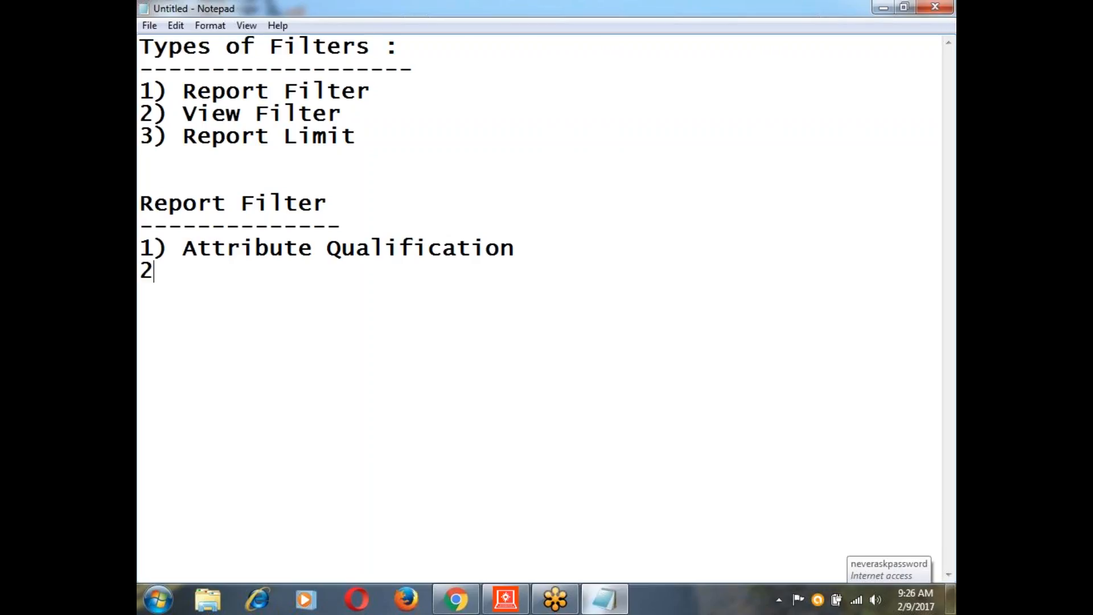
type(") SET Qual")
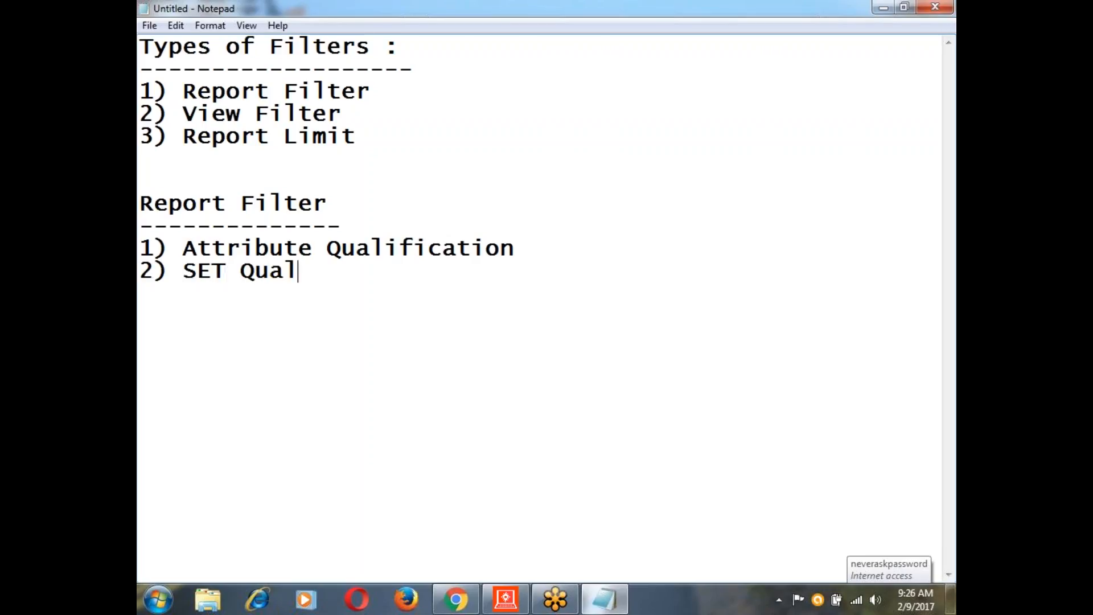
type("ification")
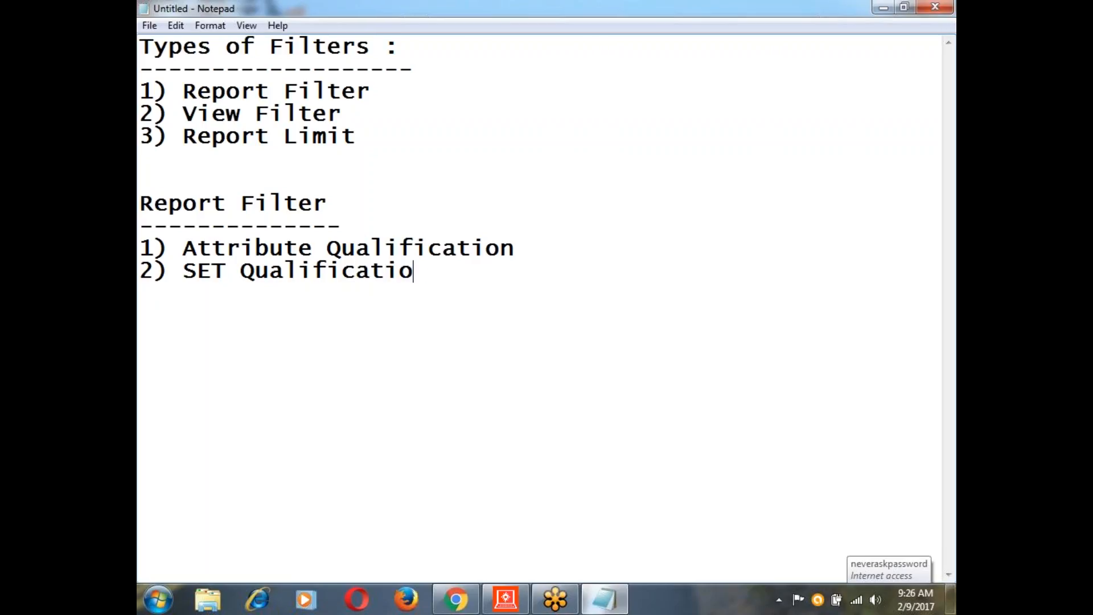
Add "3) Shortcut to Report / Report as Filter" as the third item under Report Filter.
key("Return")
type("30 Sho")
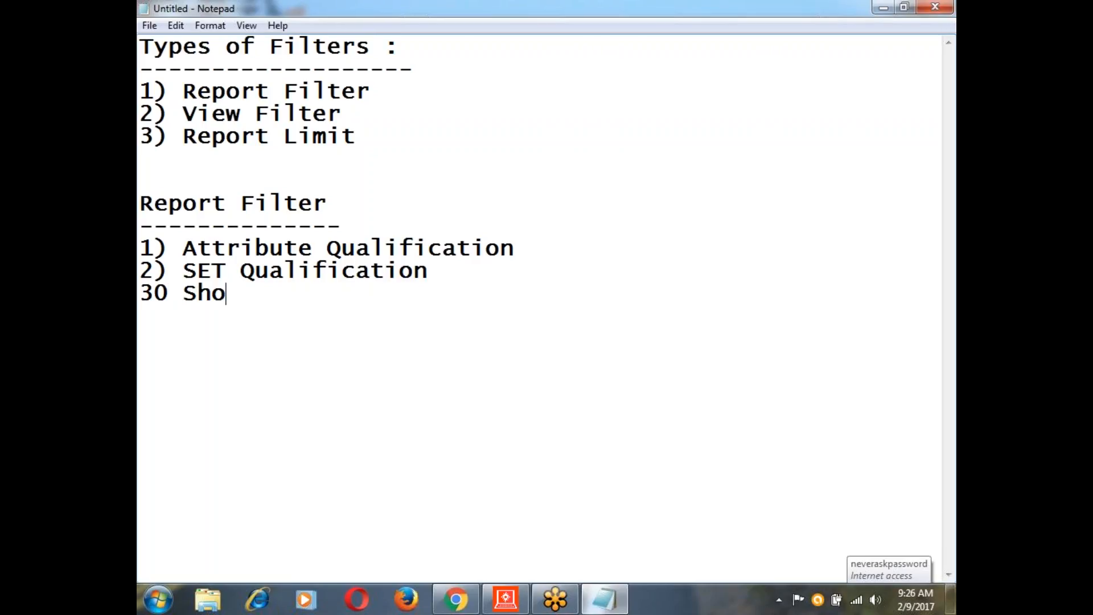
key("BackSpace")
key("BackSpace")
key("BackSpace")
key("BackSpace")
key("BackSpace")
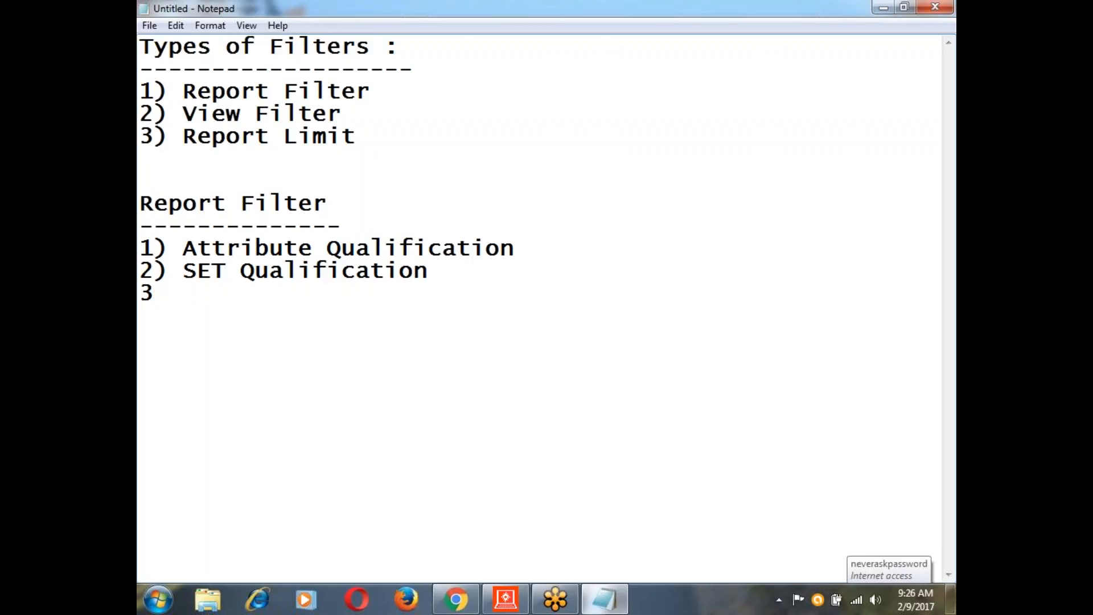
type(") Shor")
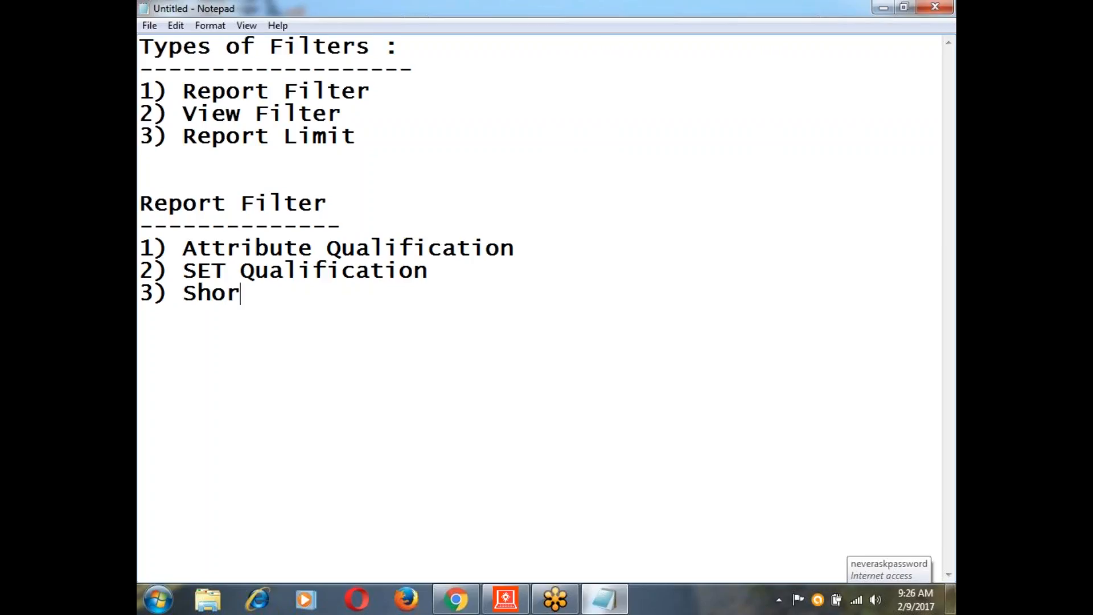
type("tcut to Repo")
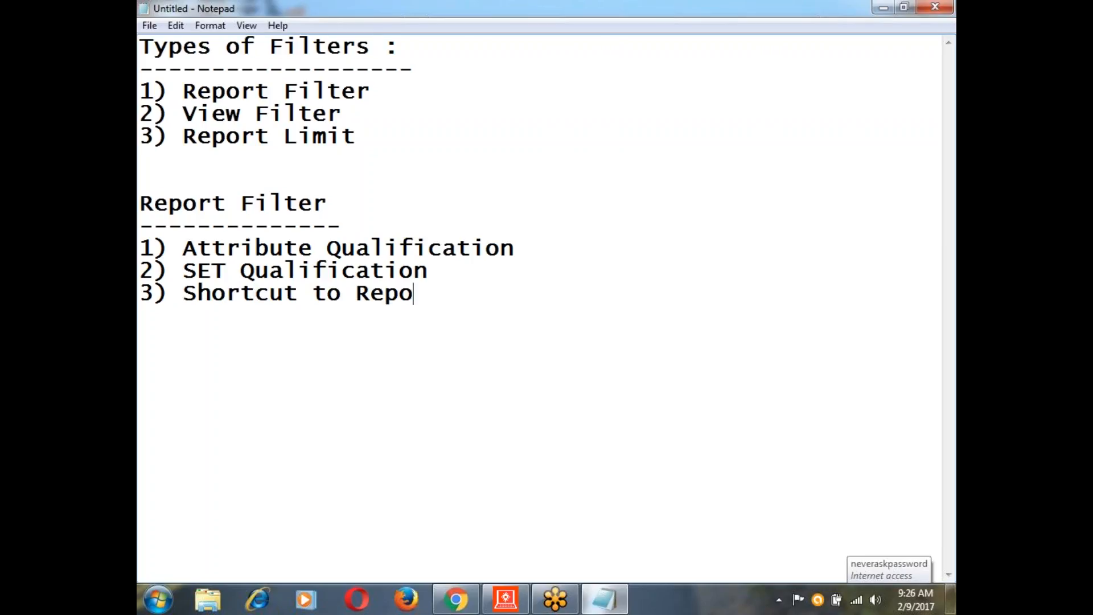
type("rt / Repor")
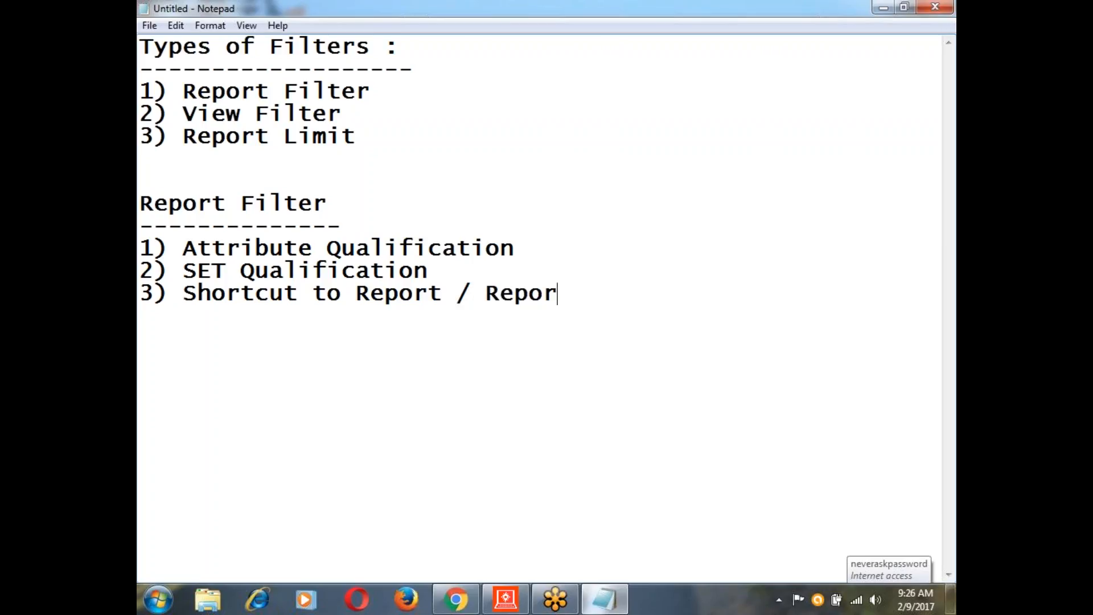
type("t as Filter ")
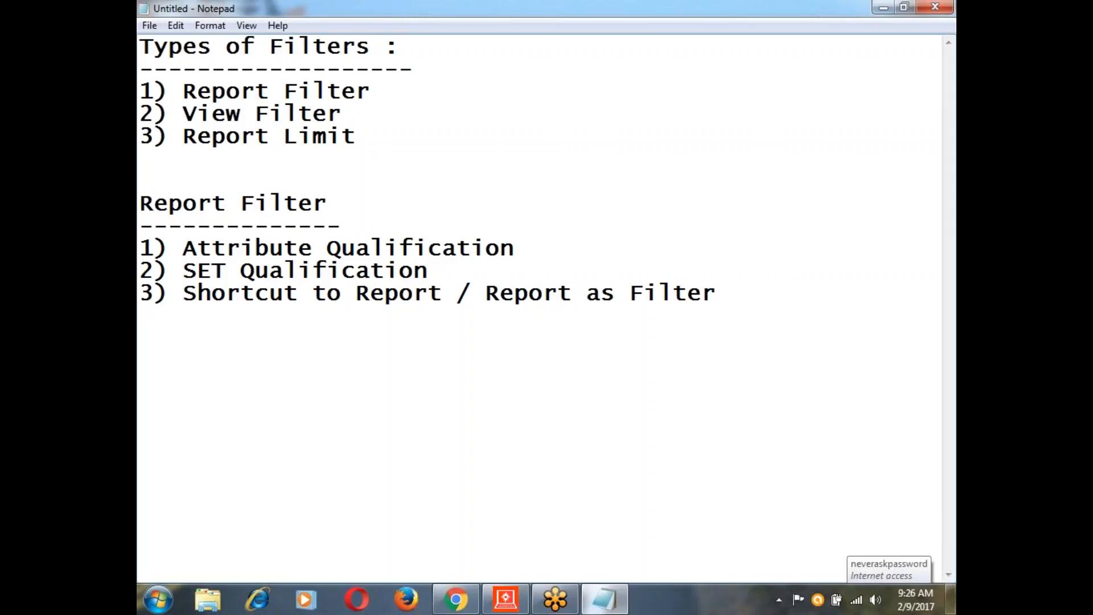
Add "4) Shorcut to Filter" as the fourth item under the Report Filter heading.
type("4) Sho")
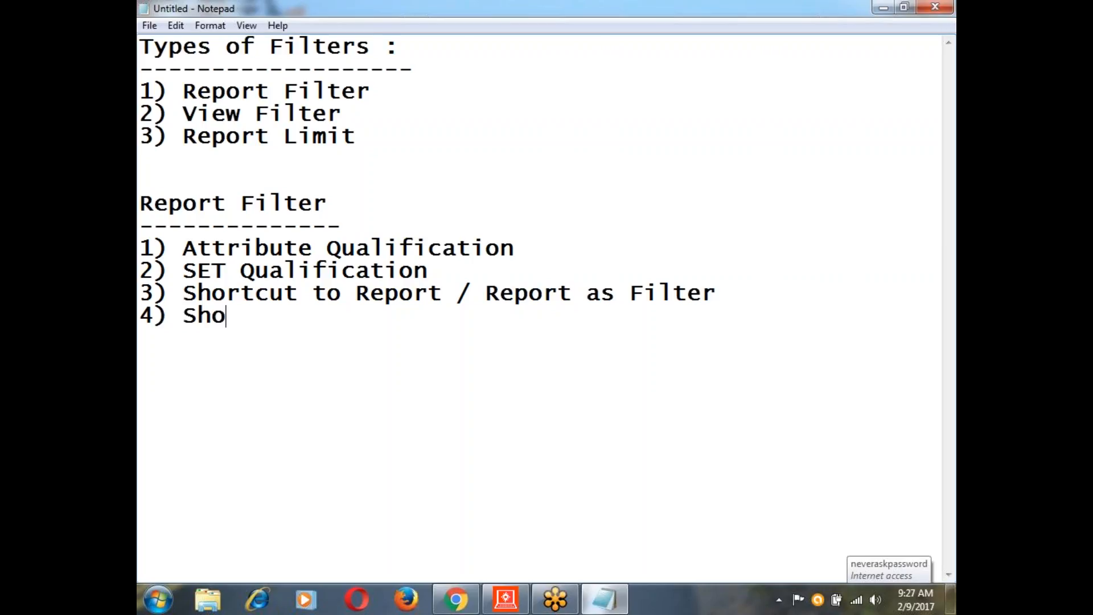
type("rcut to ")
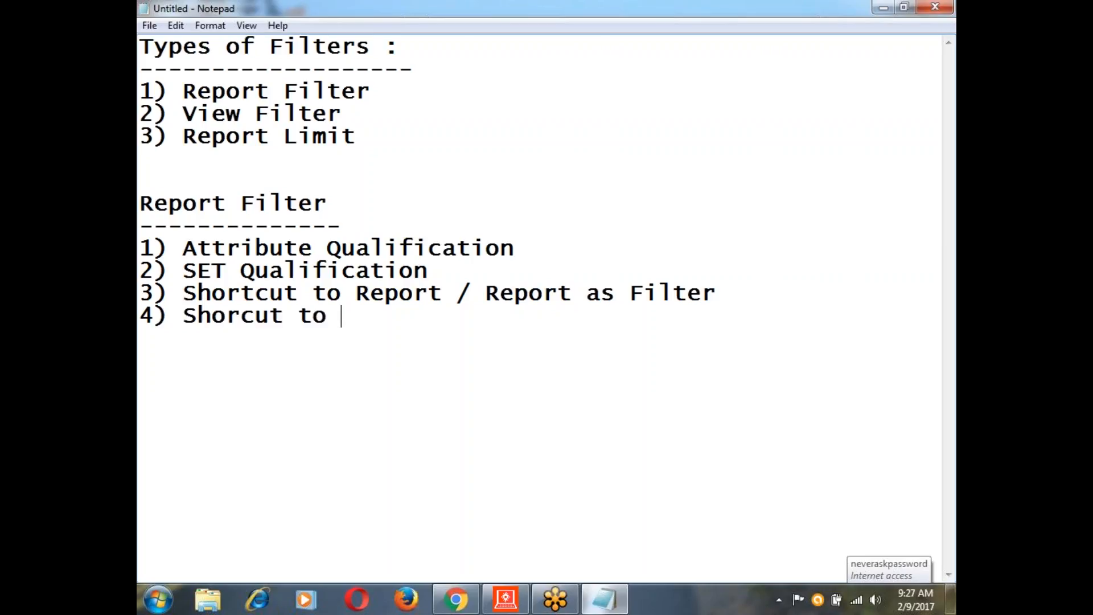
type("Filter")
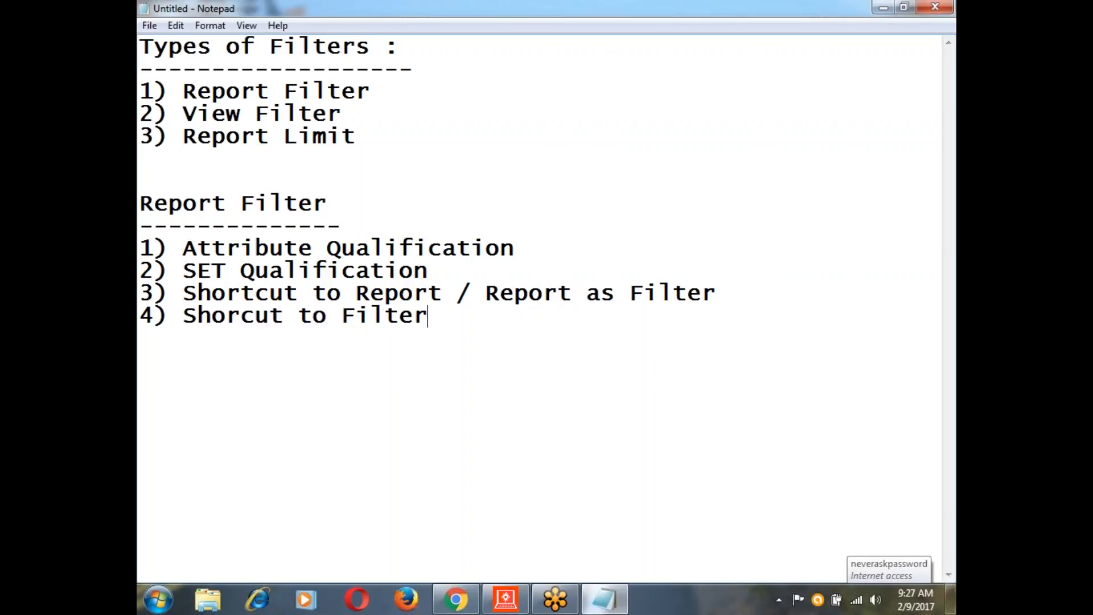
Add "5) Advanced Qualification" as the fifth item on a new line below the shortcut-to-filter entry.
key("Return")
type("5) Advca")
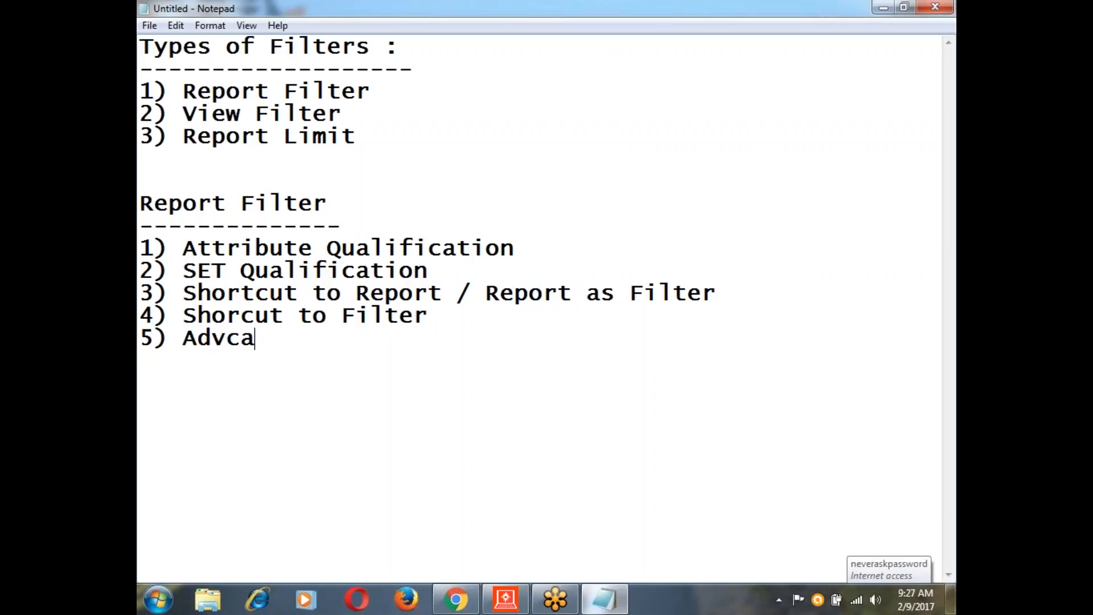
key("BackSpace")
key("BackSpace")
type("anced Qua")
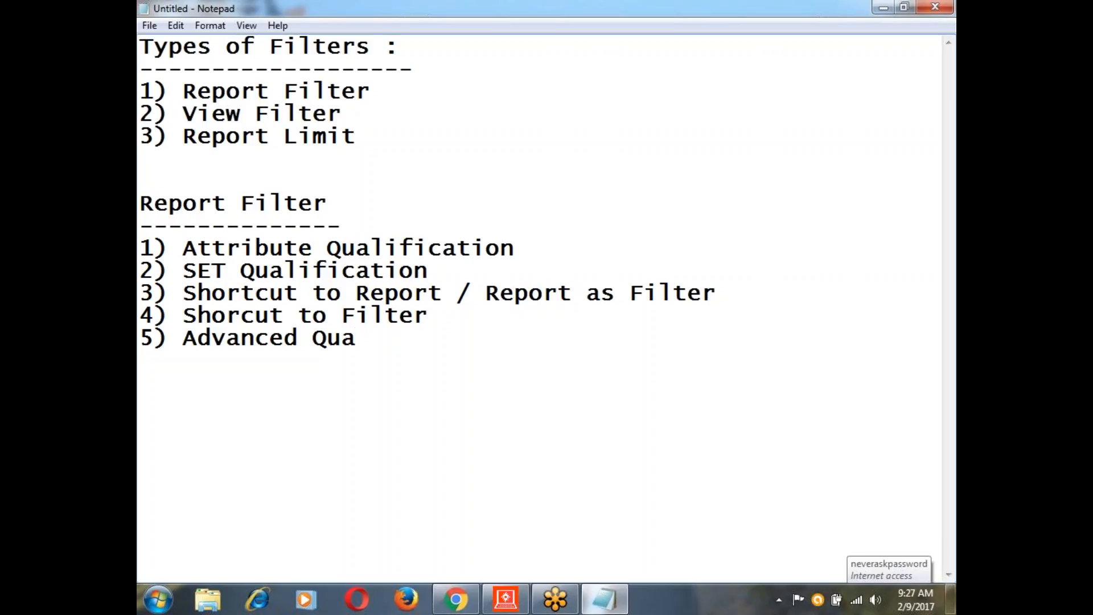
type("lification")
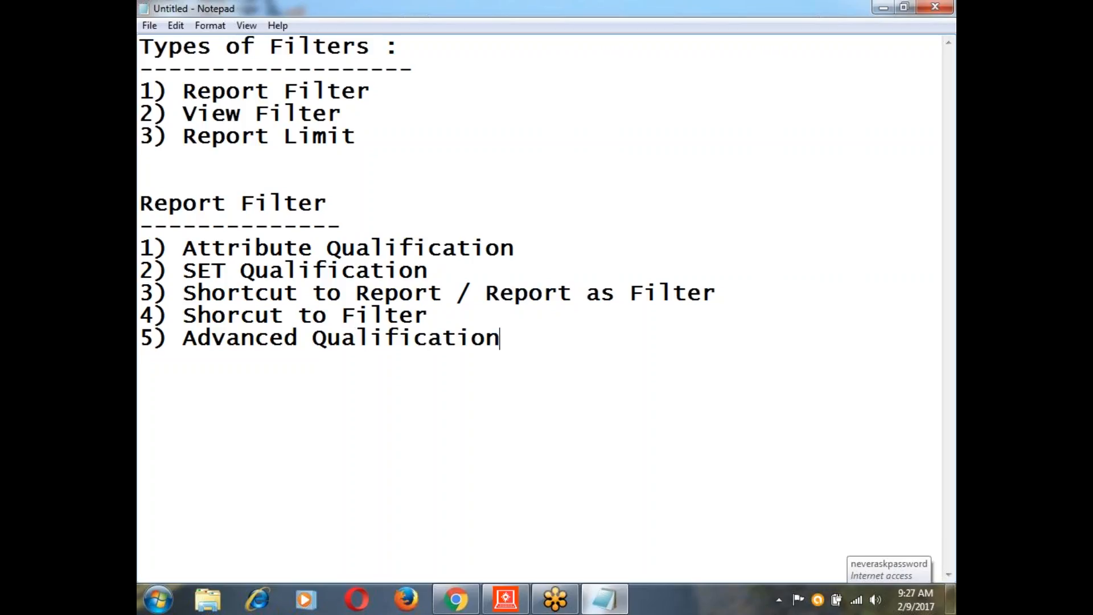
Extend the second heading to "Report Filter Types" and lengthen its dashed underline to cover the added word.
left_click(341, 209)
type("Types")
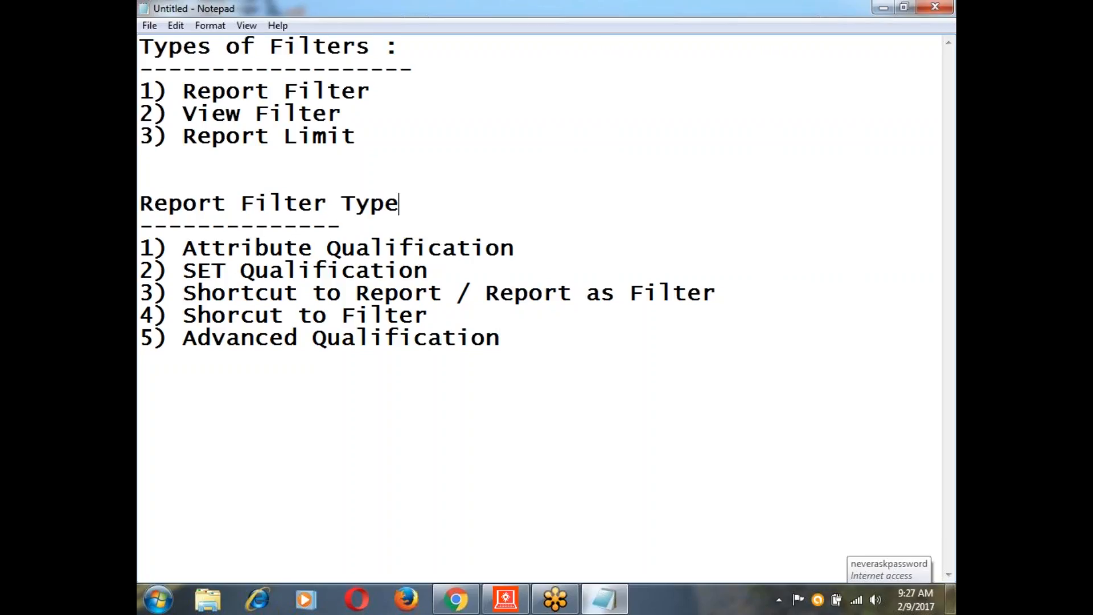
left_click(345, 225)
type("-----------")
Review the notes by highlighting both lists, concentrating on Report Filter, View Filter and Report Limit under Types of Filters.
left_click_drag(144, 45, 640, 381)
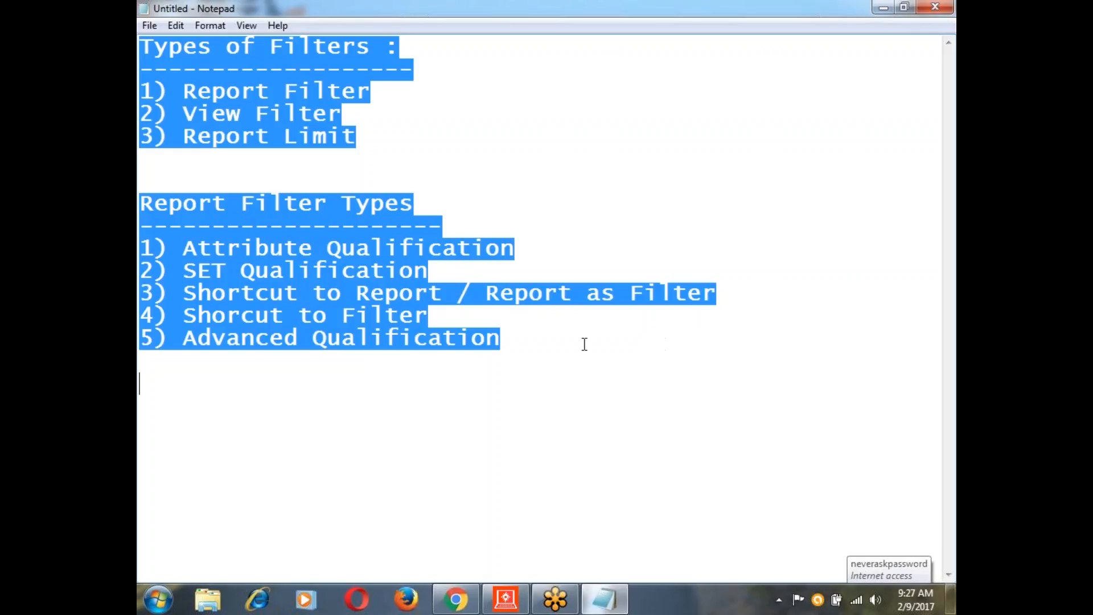
left_click(515, 337)
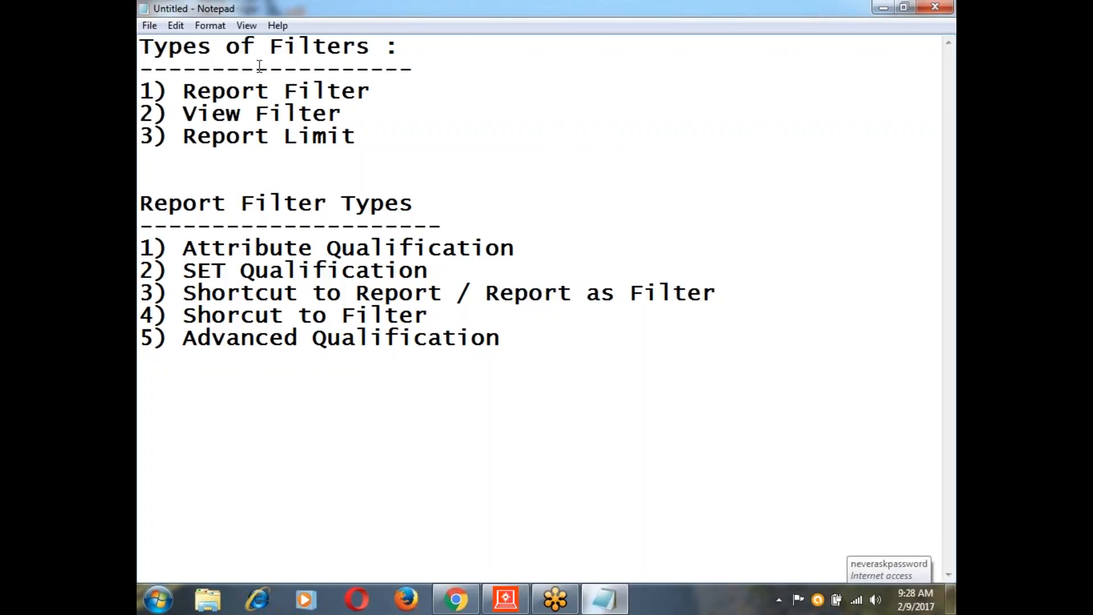
left_click(185, 91)
left_click_drag(185, 91, 367, 93)
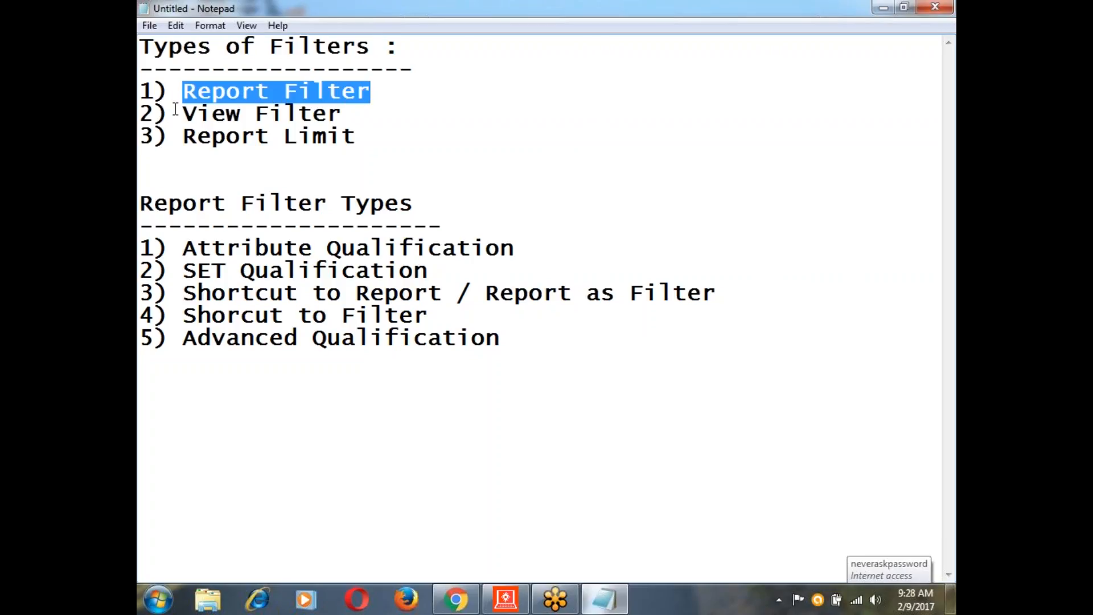
left_click_drag(169, 113, 359, 116)
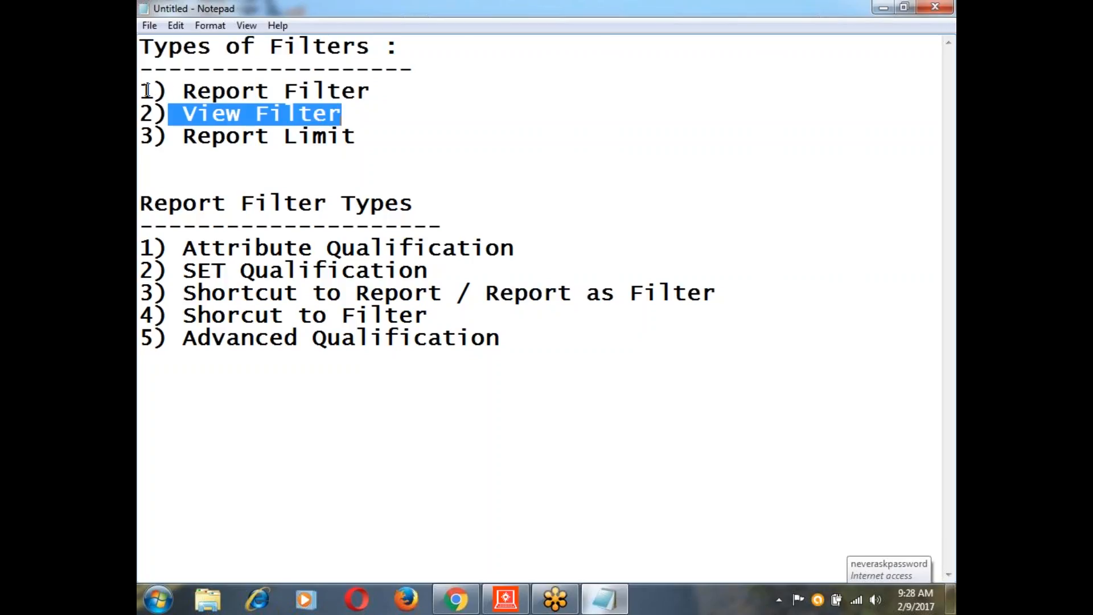
left_click_drag(142, 91, 366, 124)
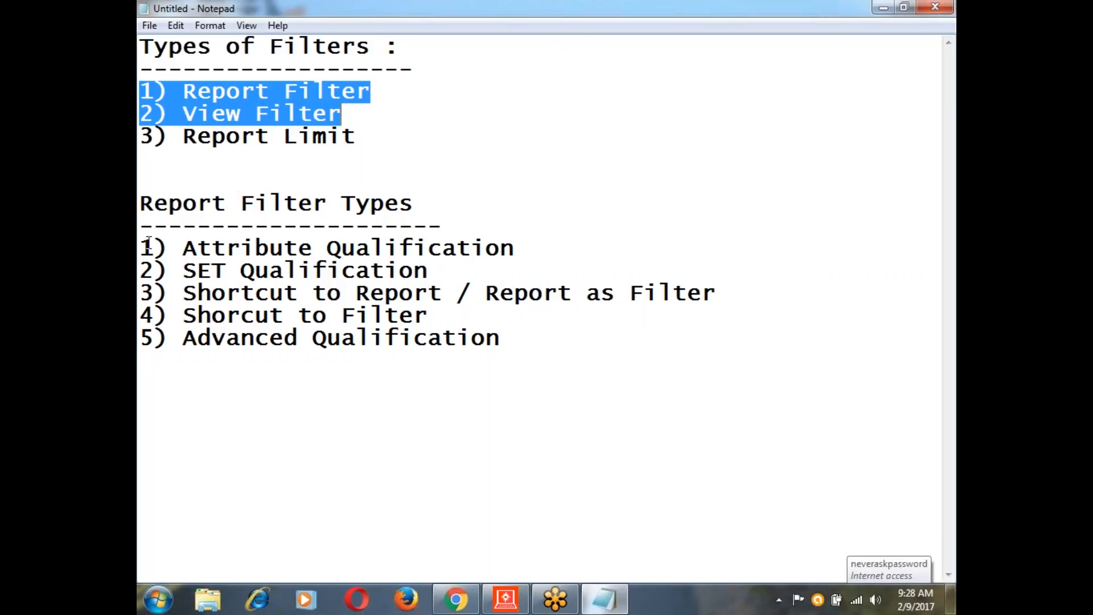
left_click_drag(149, 247, 511, 325)
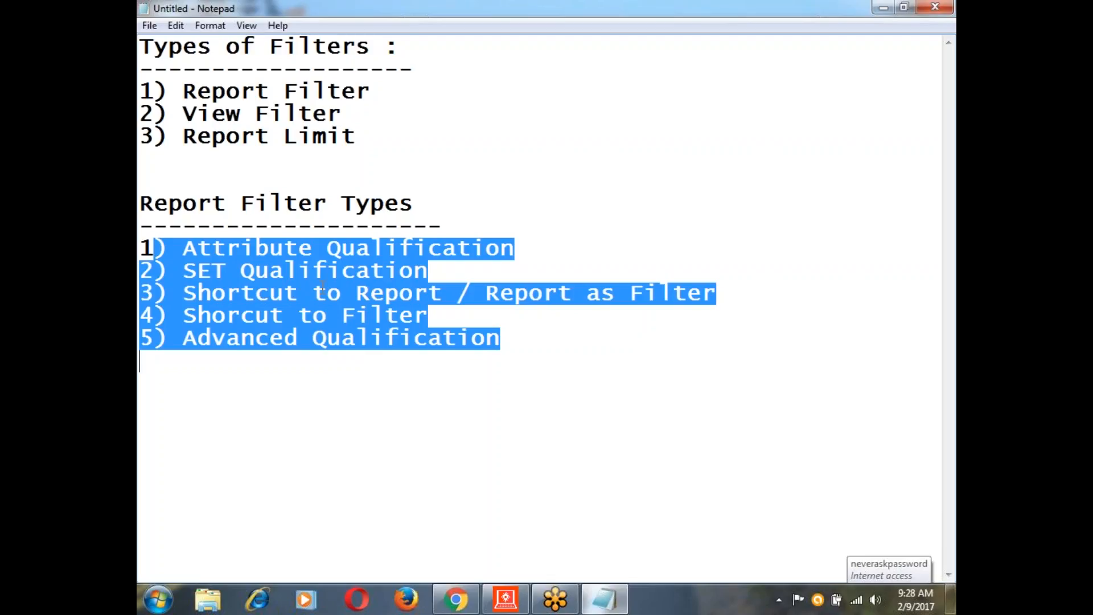
left_click(146, 137)
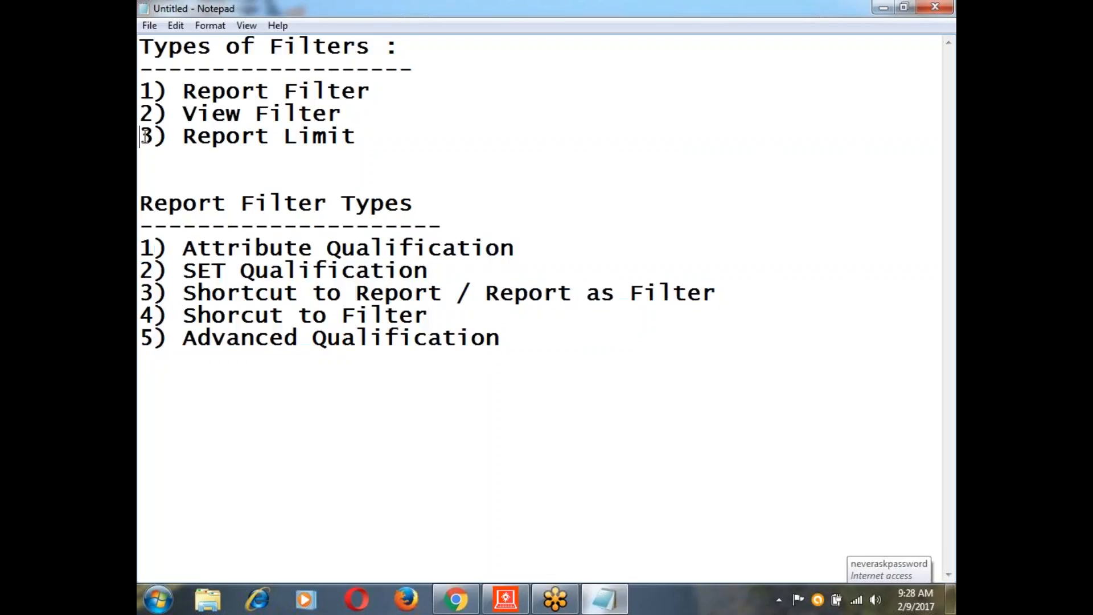
left_click_drag(146, 137, 361, 161)
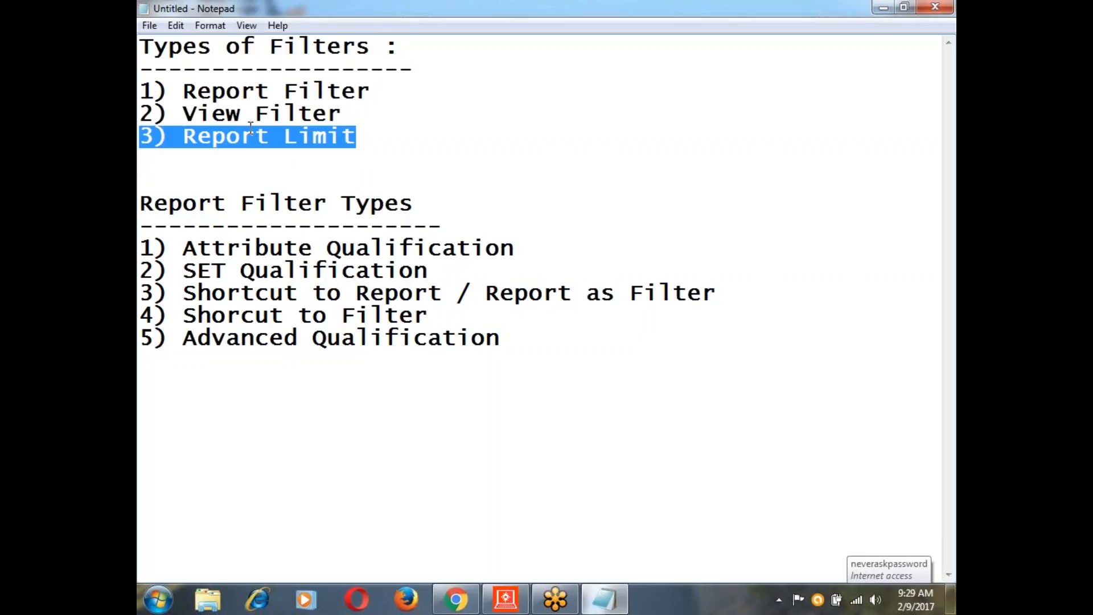
left_click_drag(145, 90, 385, 150)
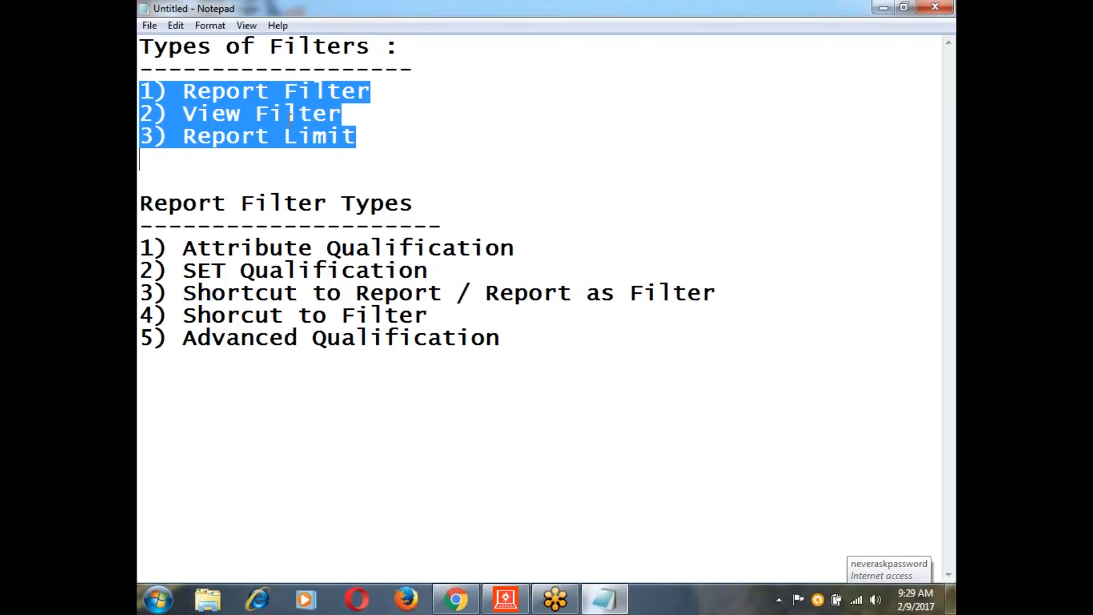
Go through the Report Filter Types list, highlighting the SET Qualification, Shortcut to Report and Advanced Qualification entries.
left_click_drag(139, 249, 427, 271)
left_click(446, 271)
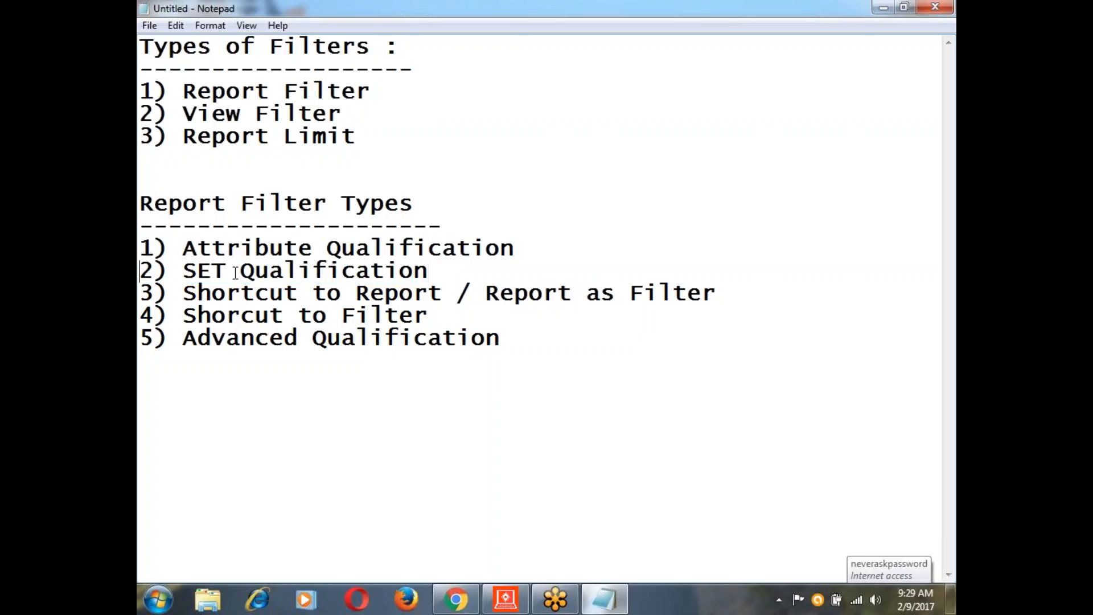
left_click_drag(141, 271, 424, 276)
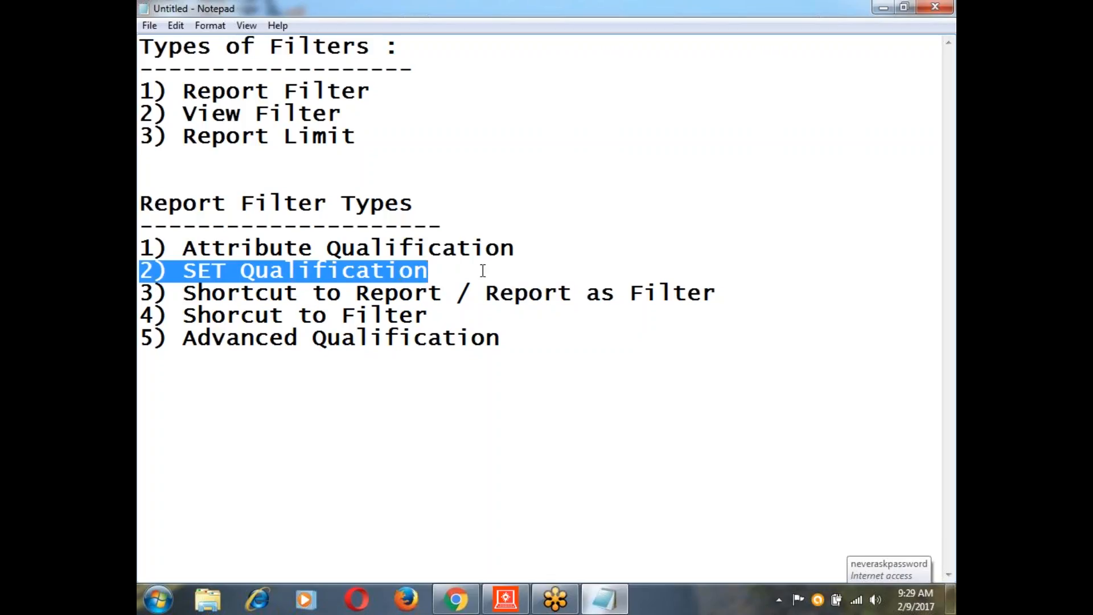
left_click_drag(146, 292, 649, 294)
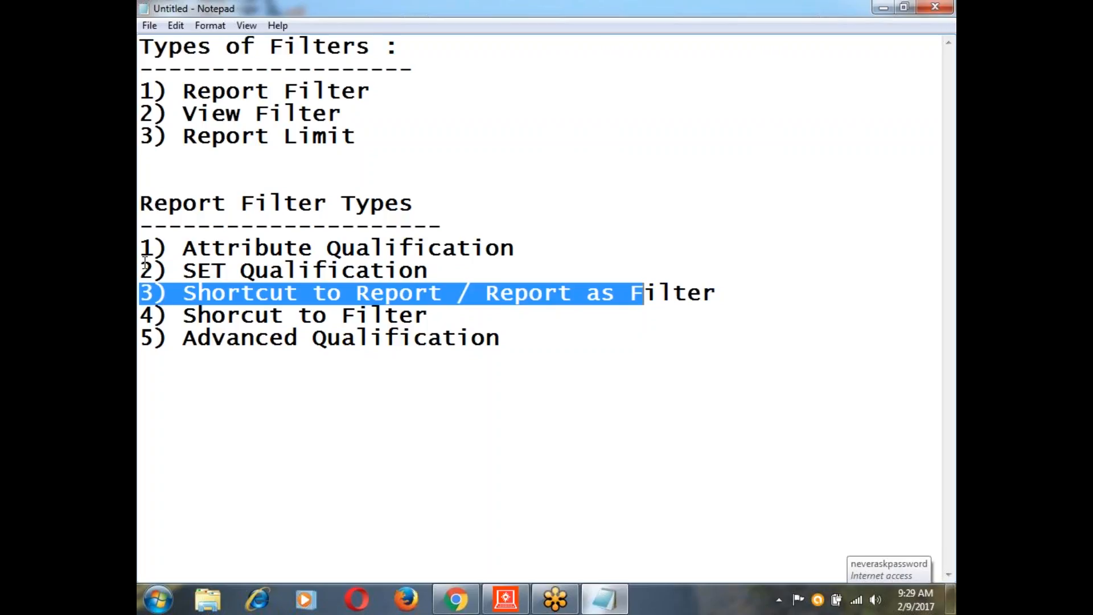
left_click_drag(142, 267, 648, 307)
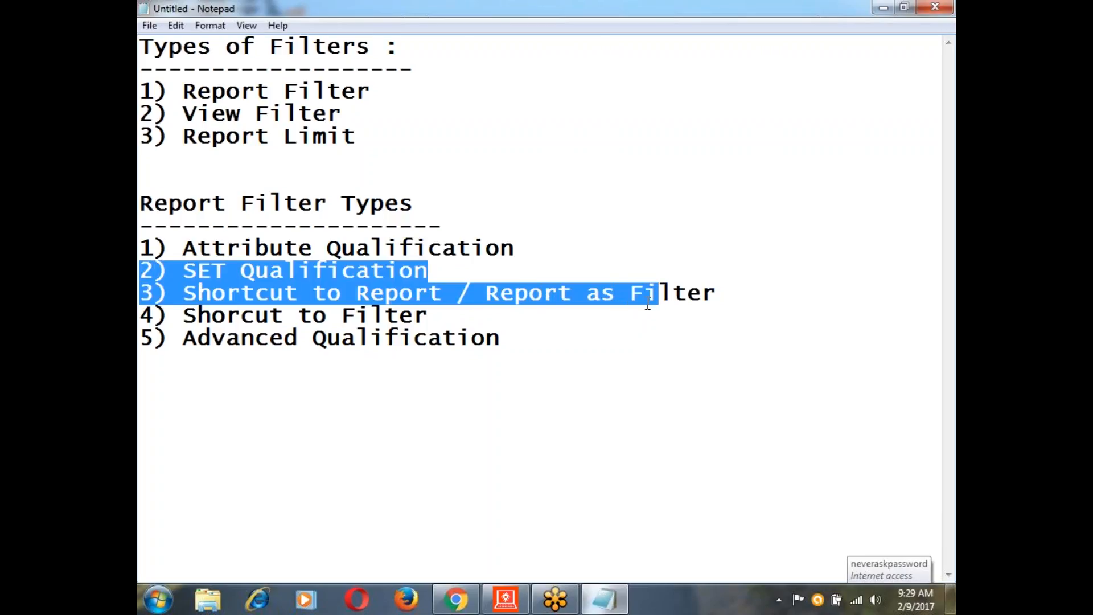
left_click(141, 339)
left_click(532, 357, "shift")
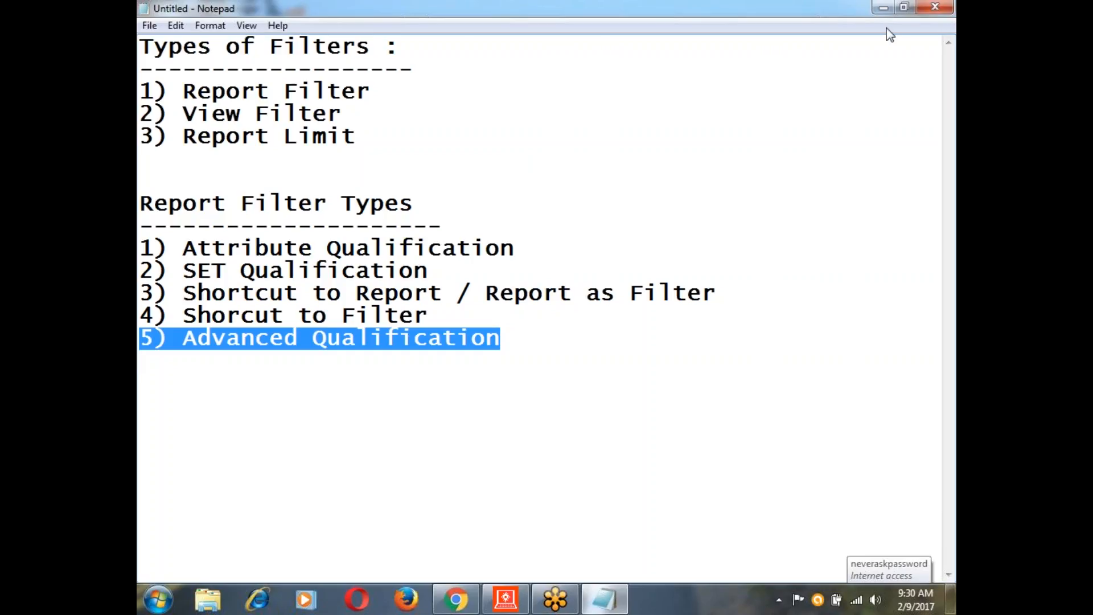
Switch to MicroStrategy Developer and log in to MicroStrategy Analytics Modules (Direct) with the prefilled Administrator login and an empty password.
left_click(883, 8)
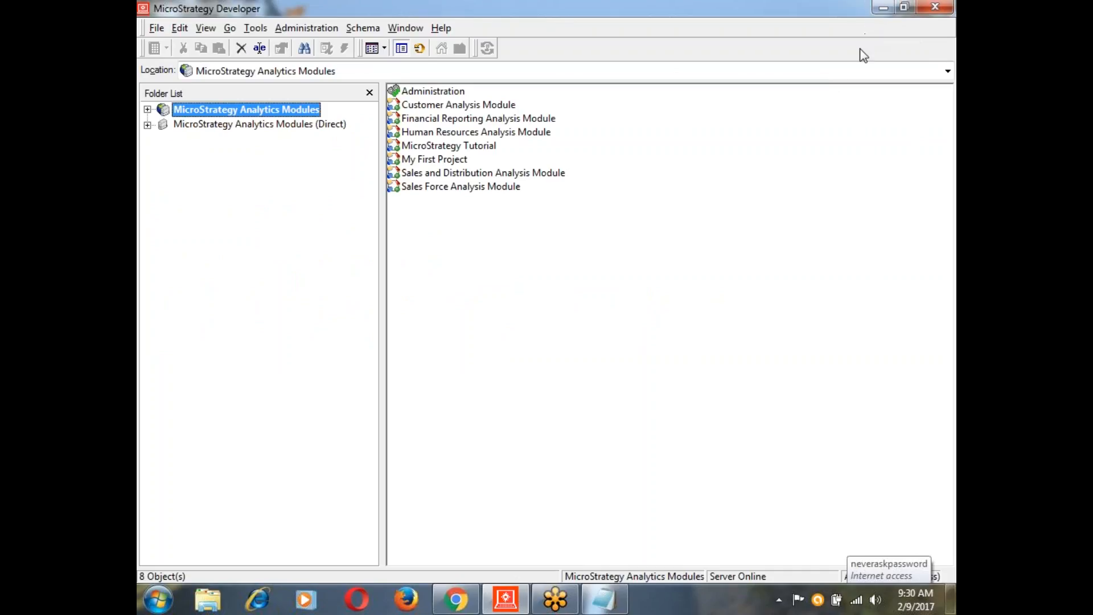
left_click(147, 125)
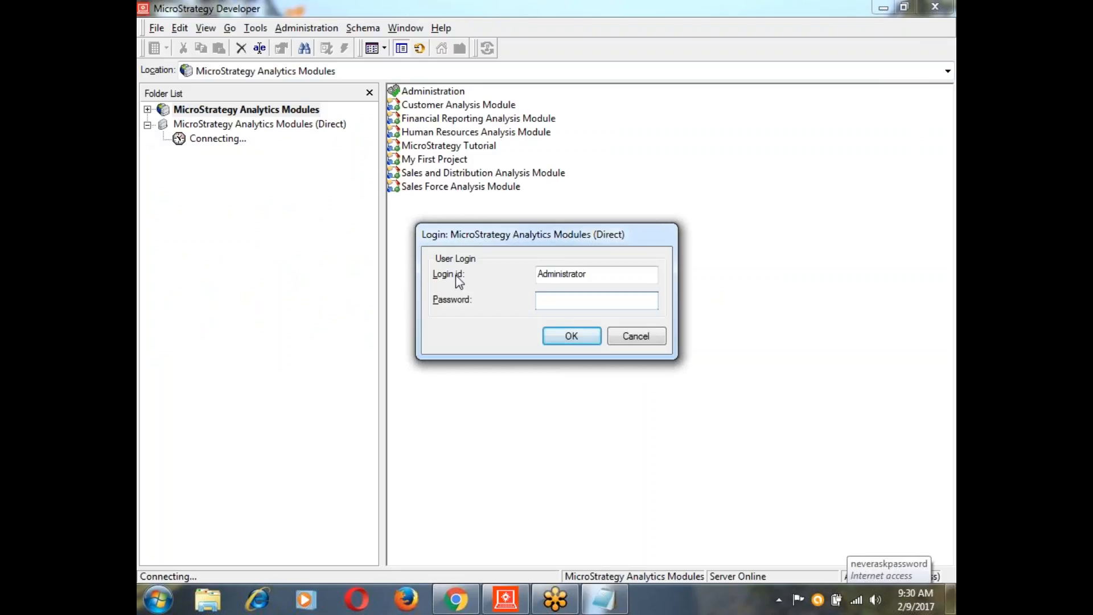
left_click(571, 337)
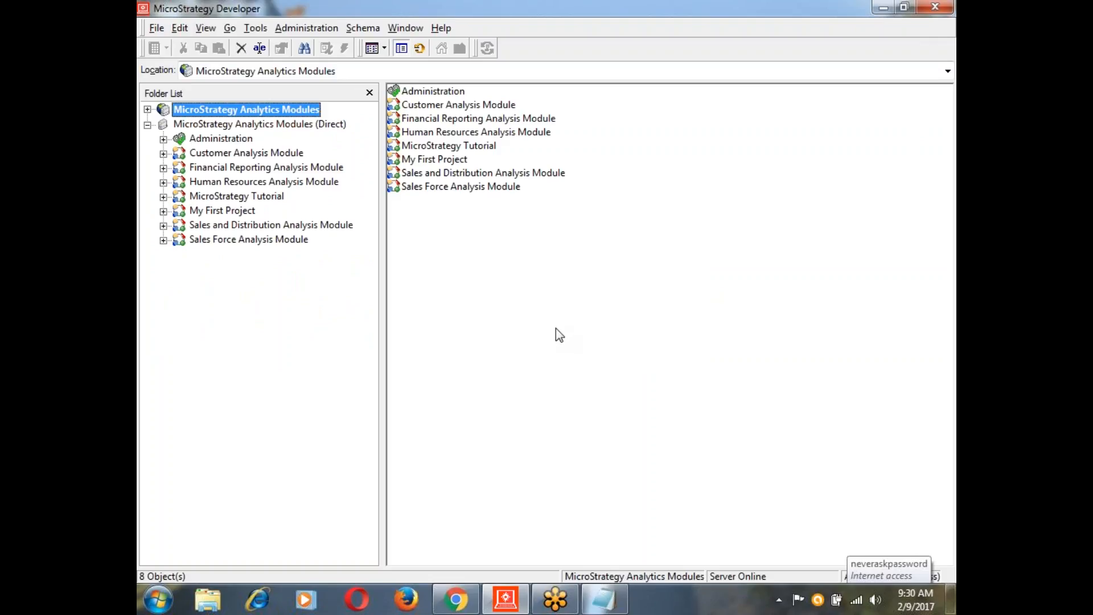
Open the Demo Reports folder of the MicroStrategy Tutorial project, found within Public Objects and Reports.
left_click(200, 197)
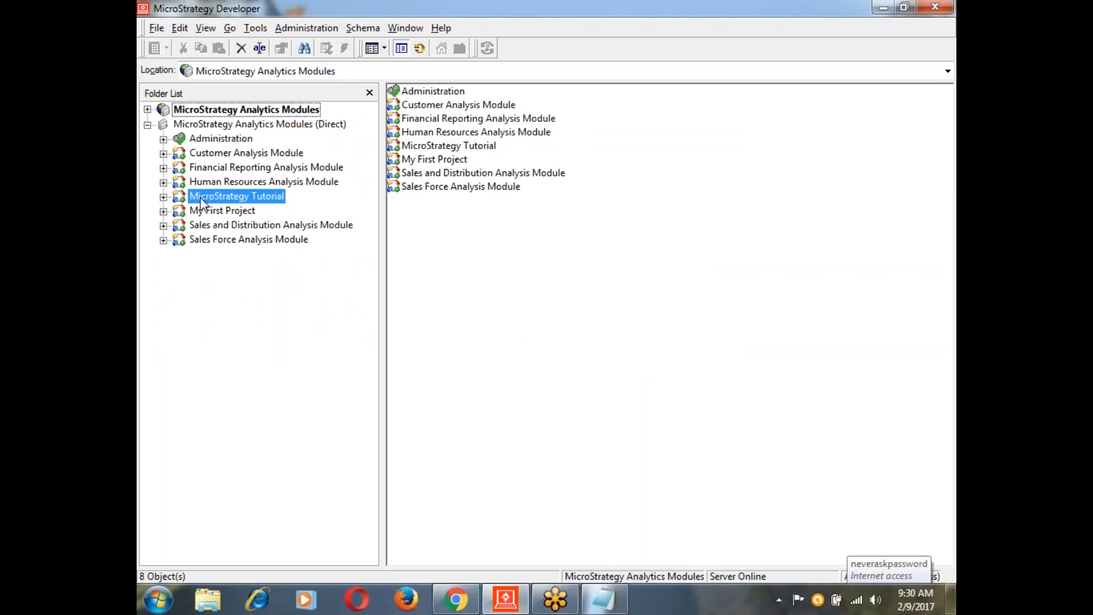
double_click(201, 198)
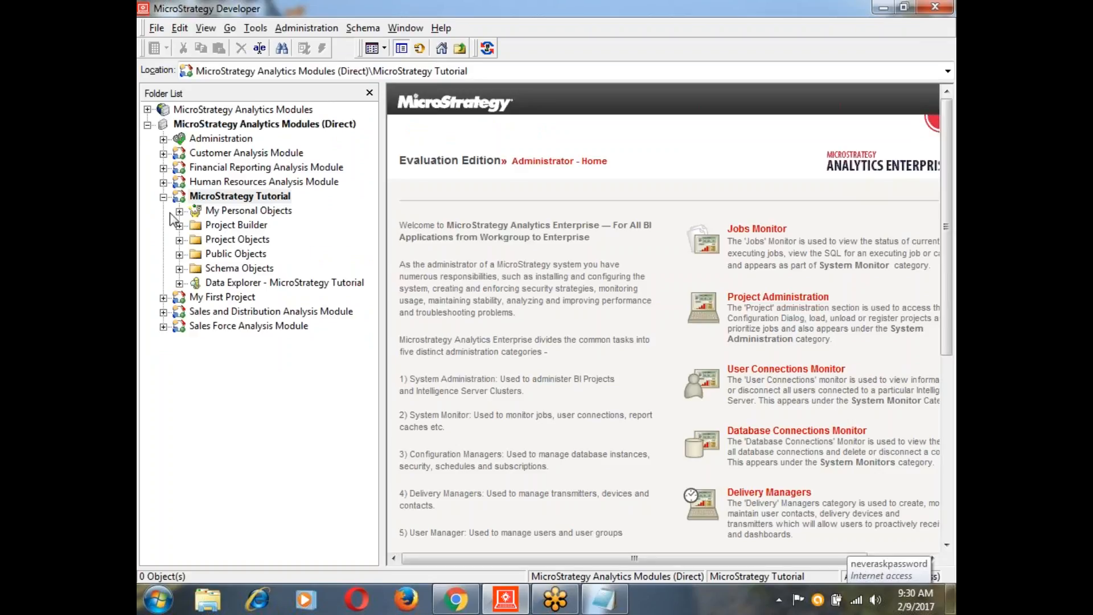
left_click(251, 258)
left_click(180, 254)
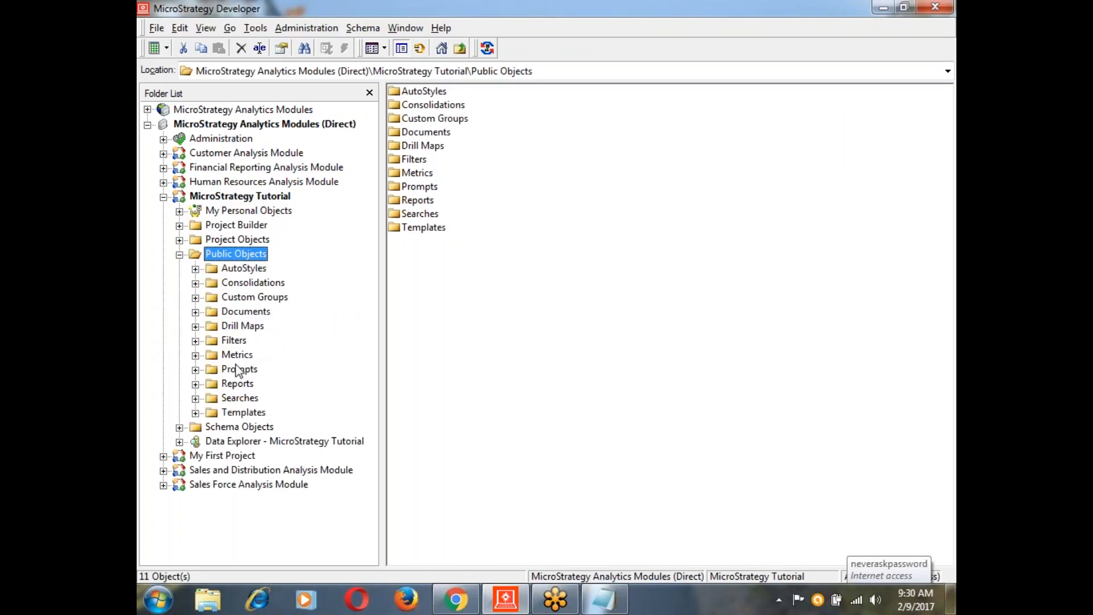
left_click(232, 384)
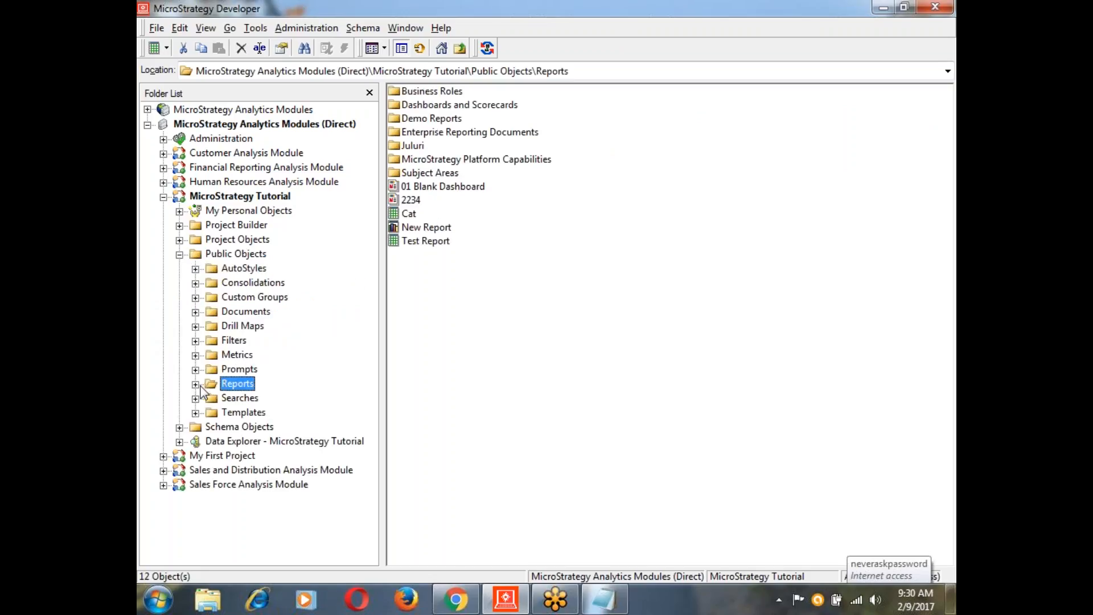
left_click(196, 384)
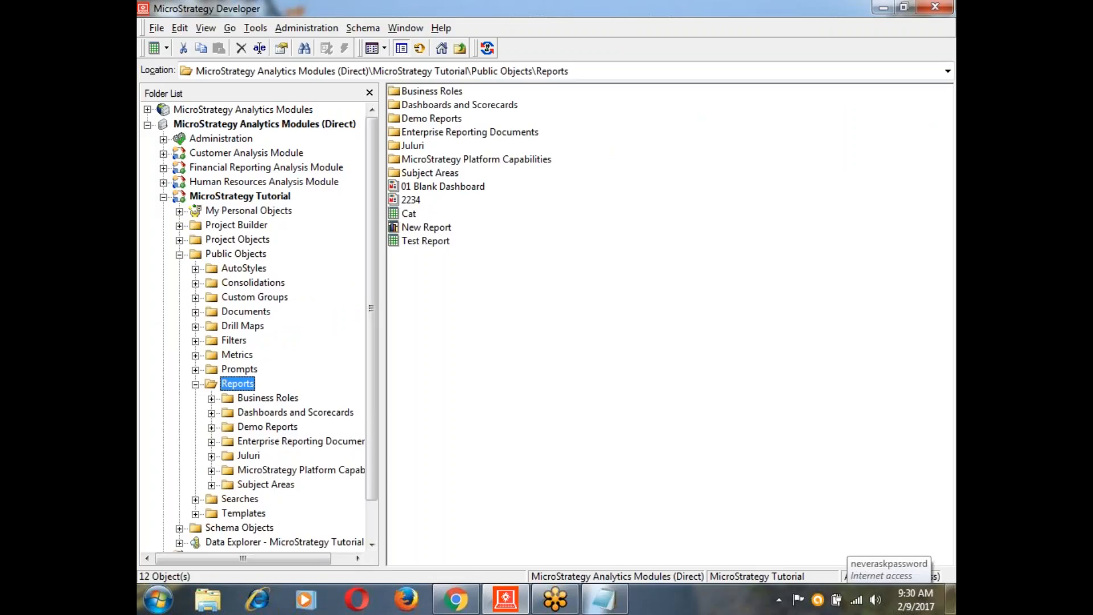
left_click(283, 428)
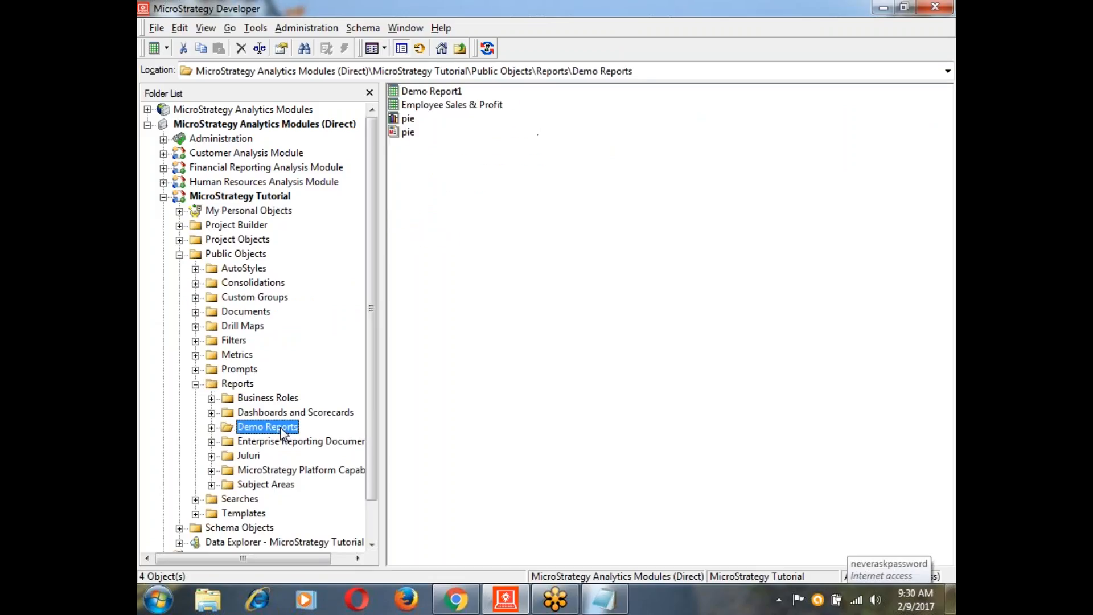
Create a new report from Blank Report in the Demo Reports folder and collapse its View filter pane.
left_click(418, 183)
right_click(422, 189)
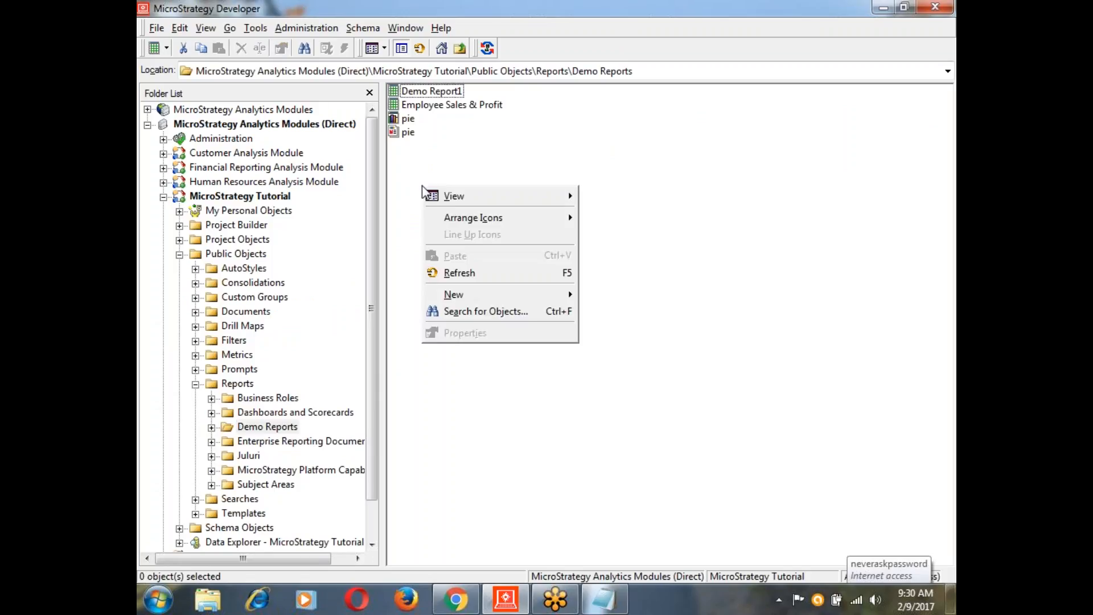
mouse_move(556, 296)
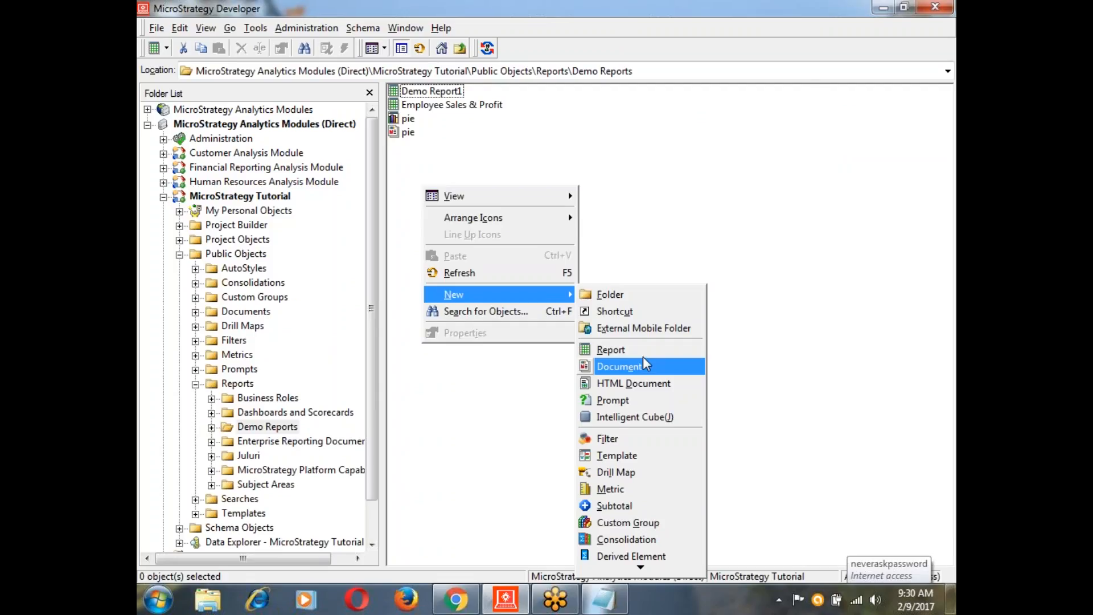
left_click(667, 351)
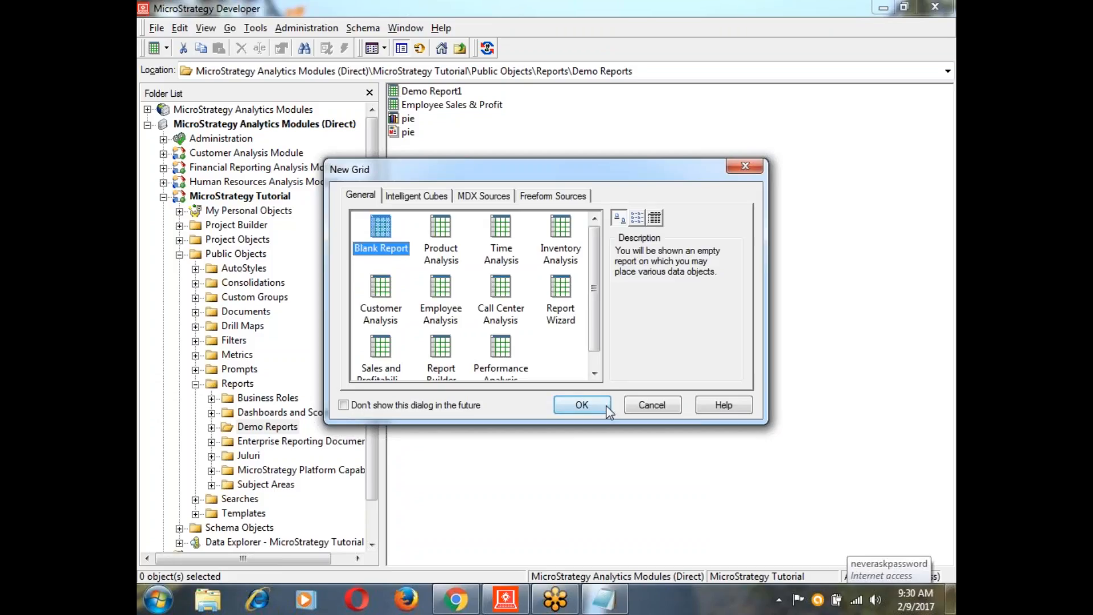
left_click(581, 404)
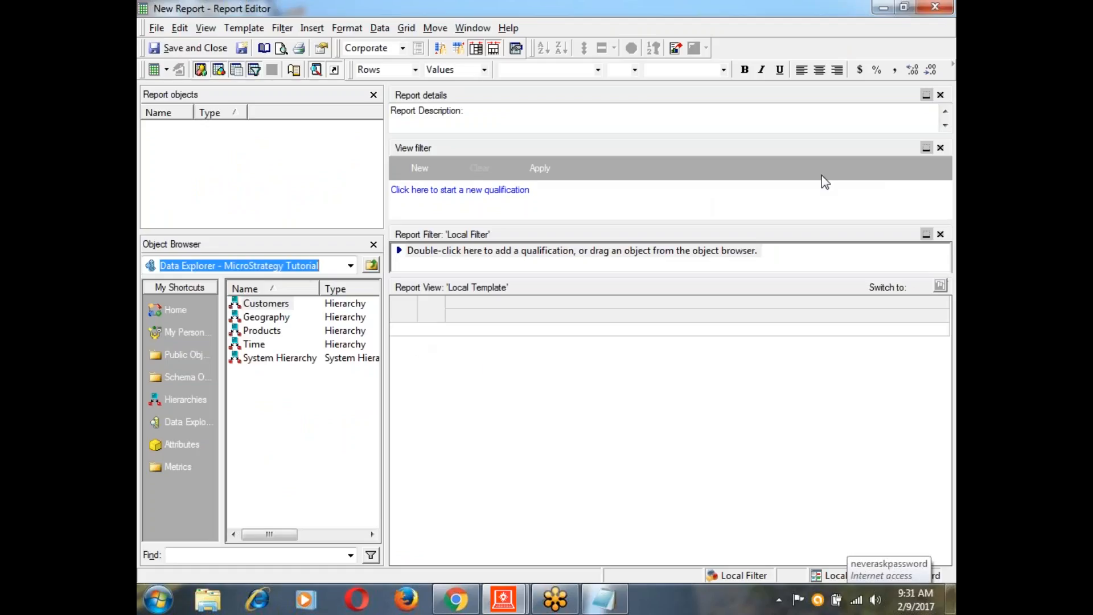
left_click(931, 148)
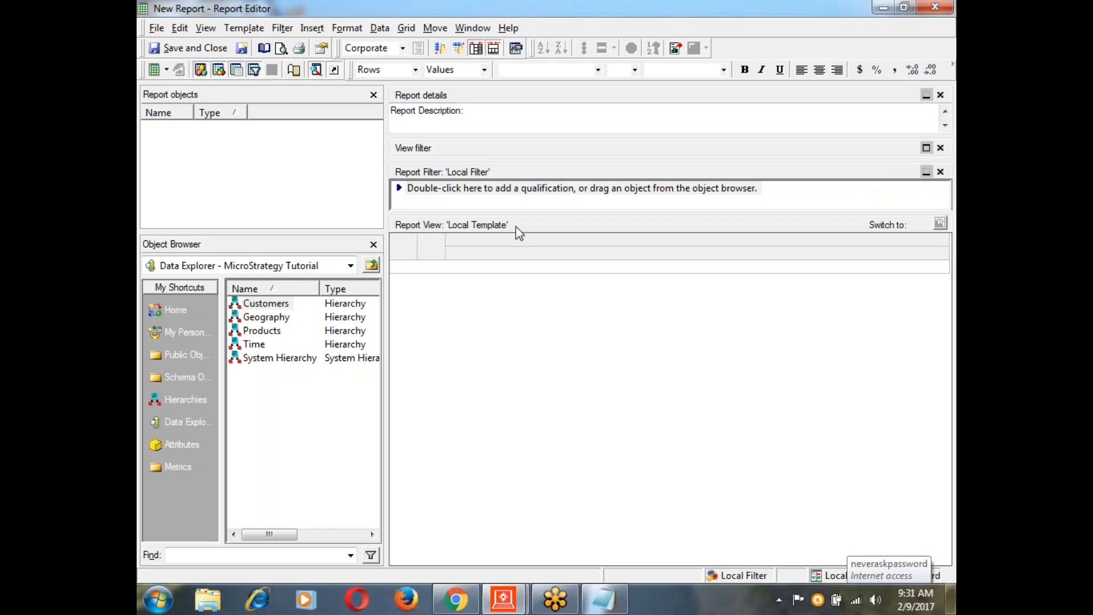
Hide the Report details and Report Filter panes, and add the Year attribute from the Time attributes folder to the report.
left_click(939, 94)
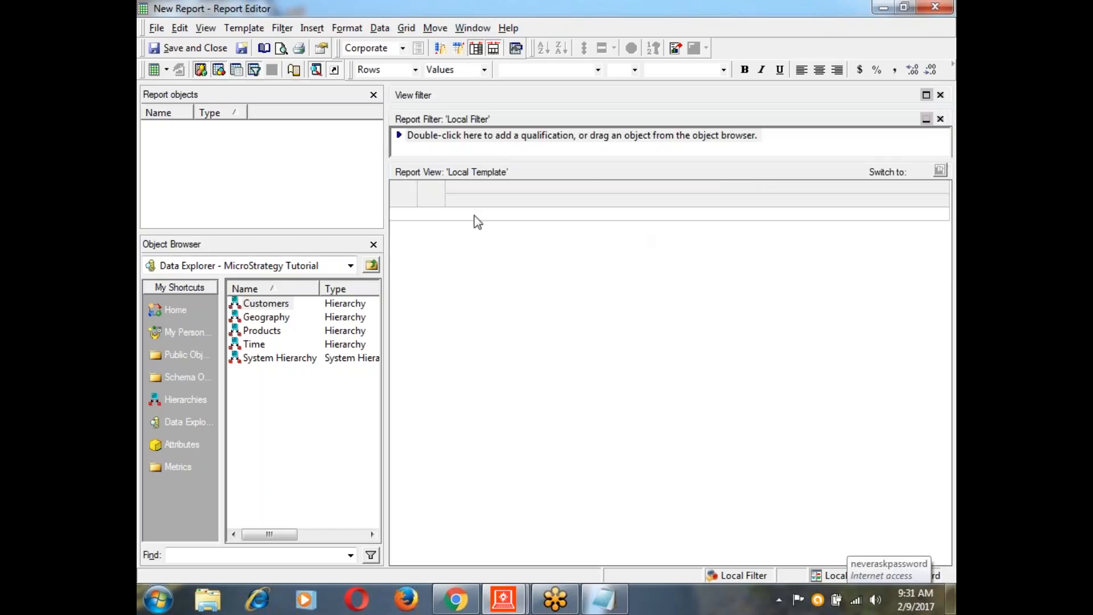
left_click(940, 119)
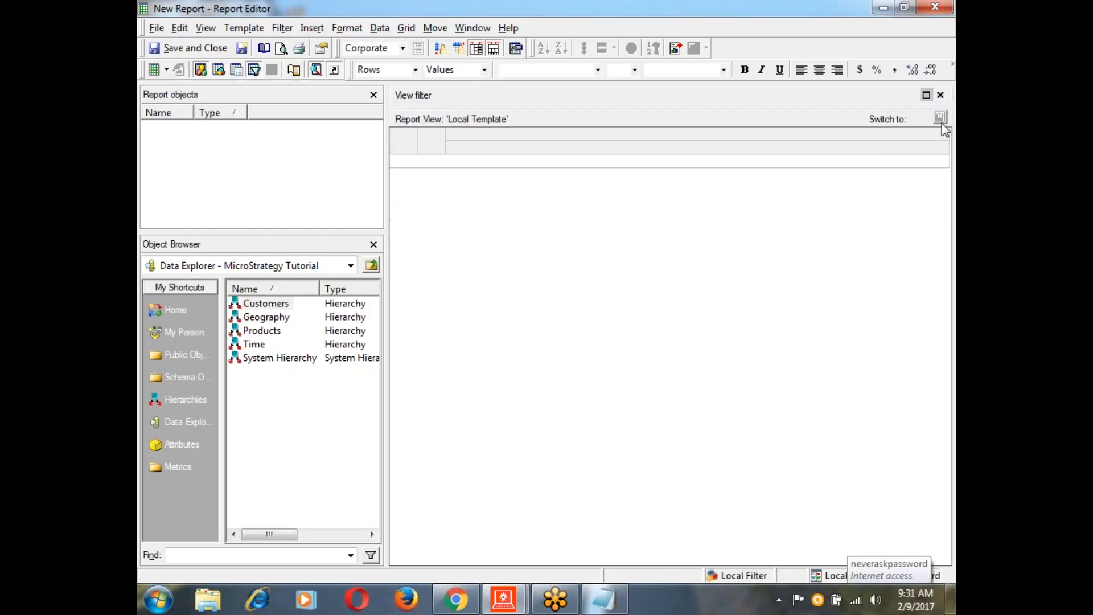
left_click(179, 444)
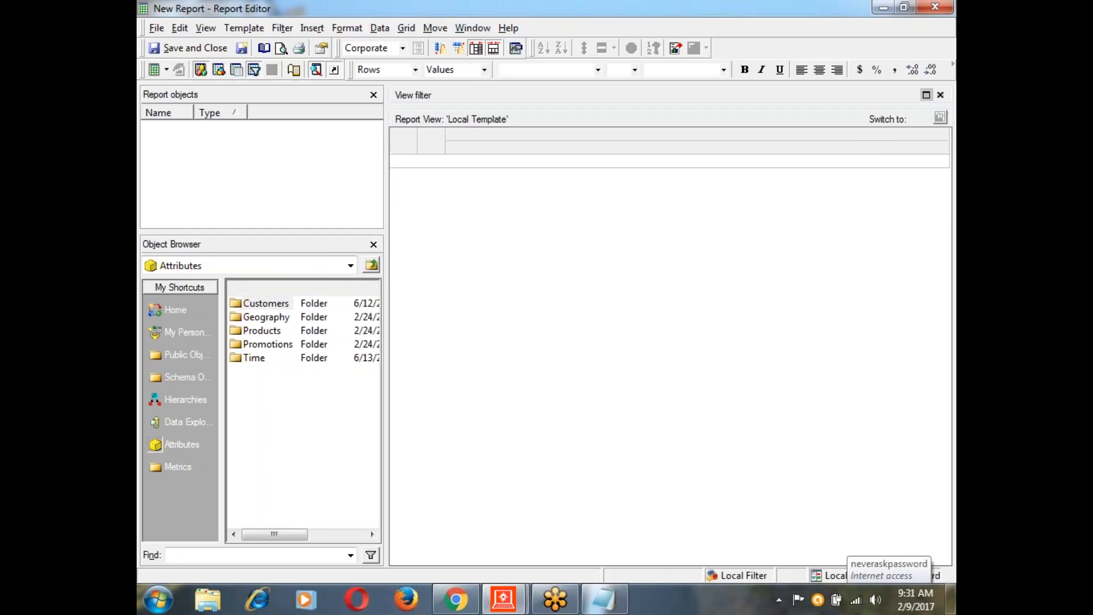
double_click(252, 359)
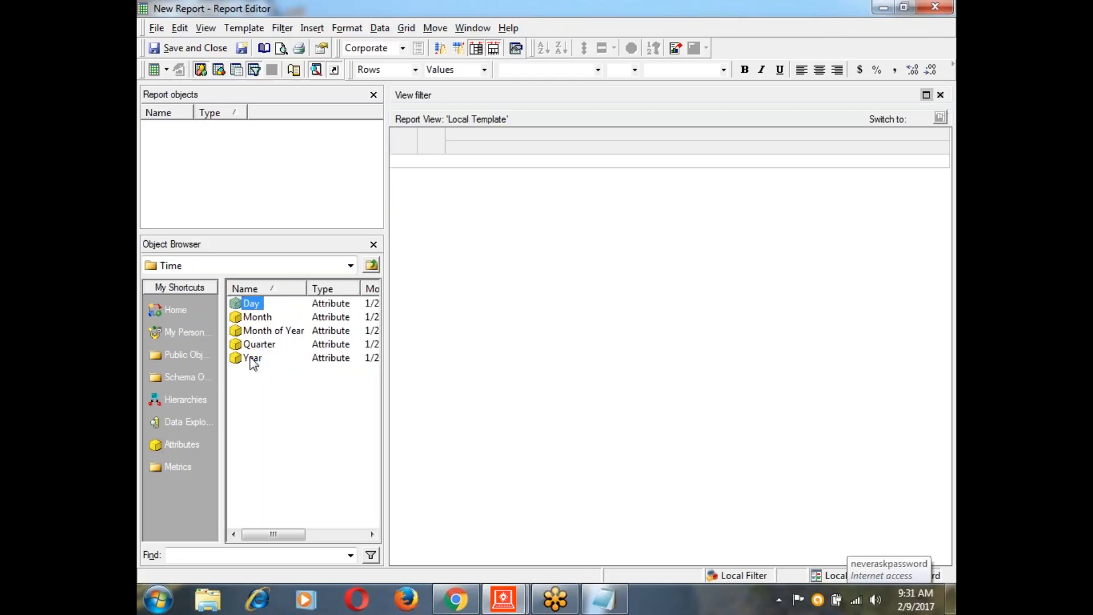
left_click(255, 360)
double_click(252, 358)
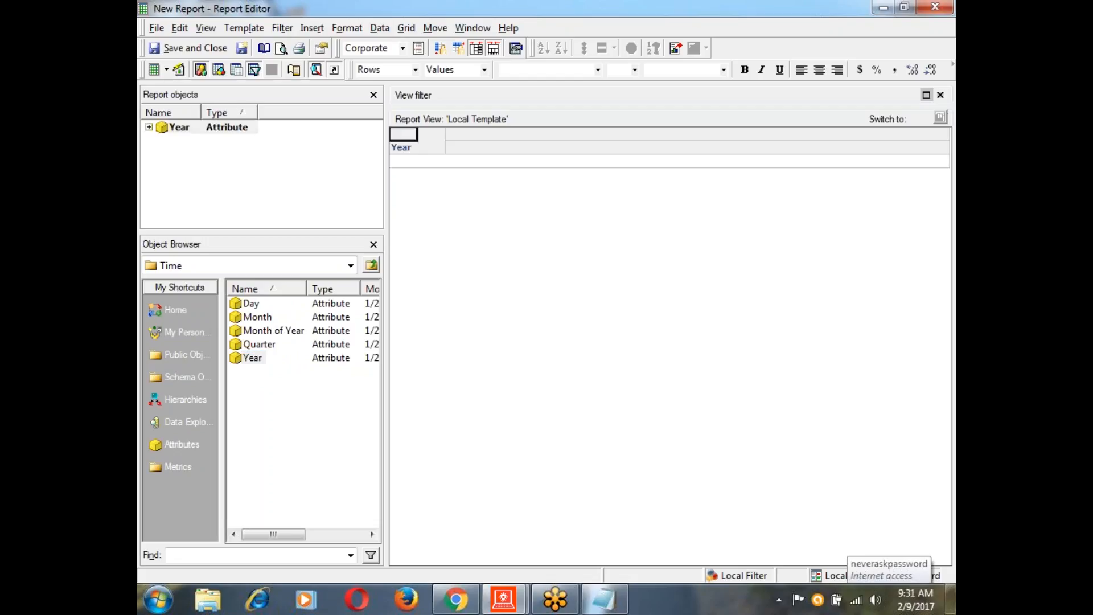
Add the Category and Subcategory attributes from the Products attributes folder to the report template.
left_click(371, 266)
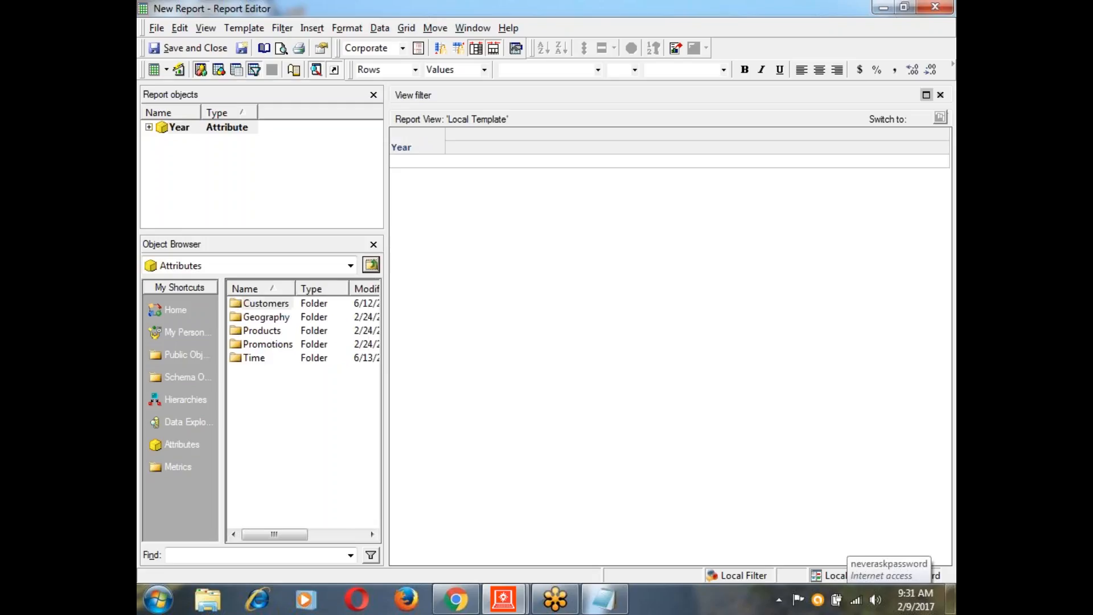
left_click(253, 331)
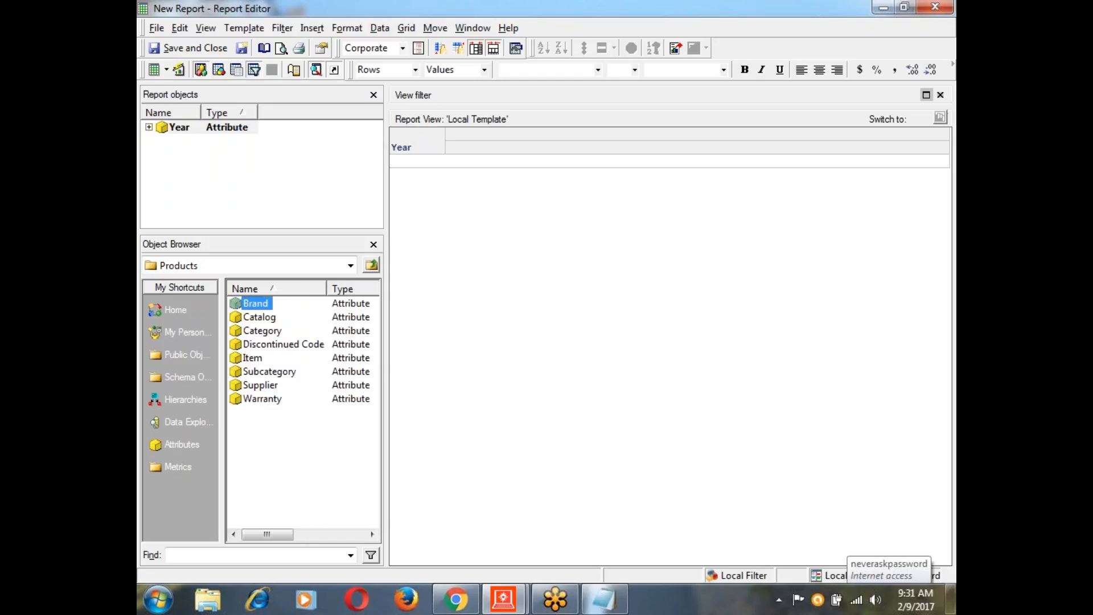
double_click(262, 331)
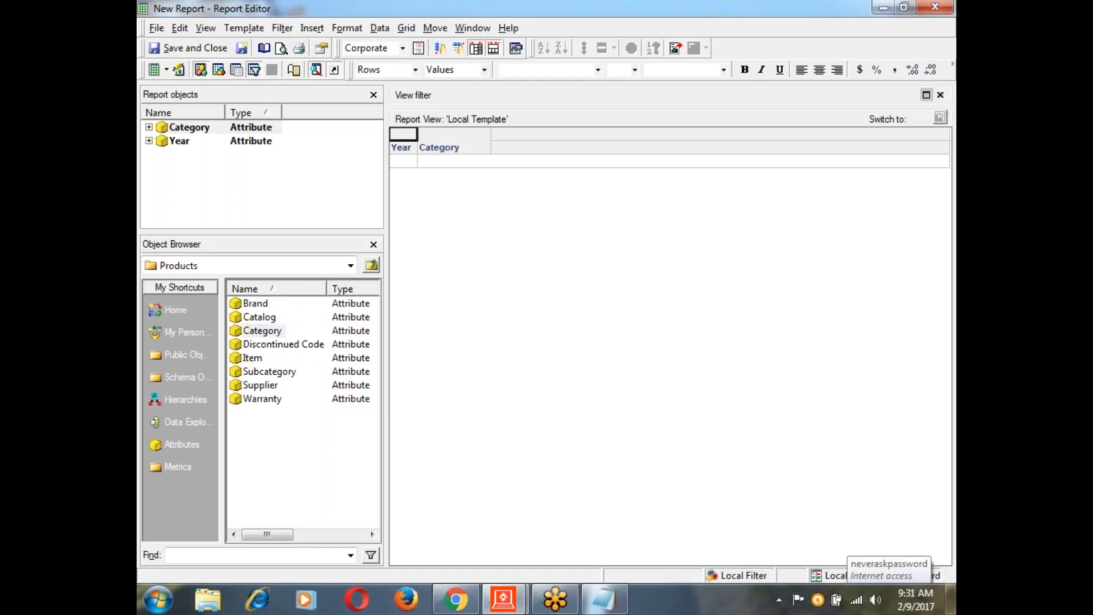
double_click(267, 371)
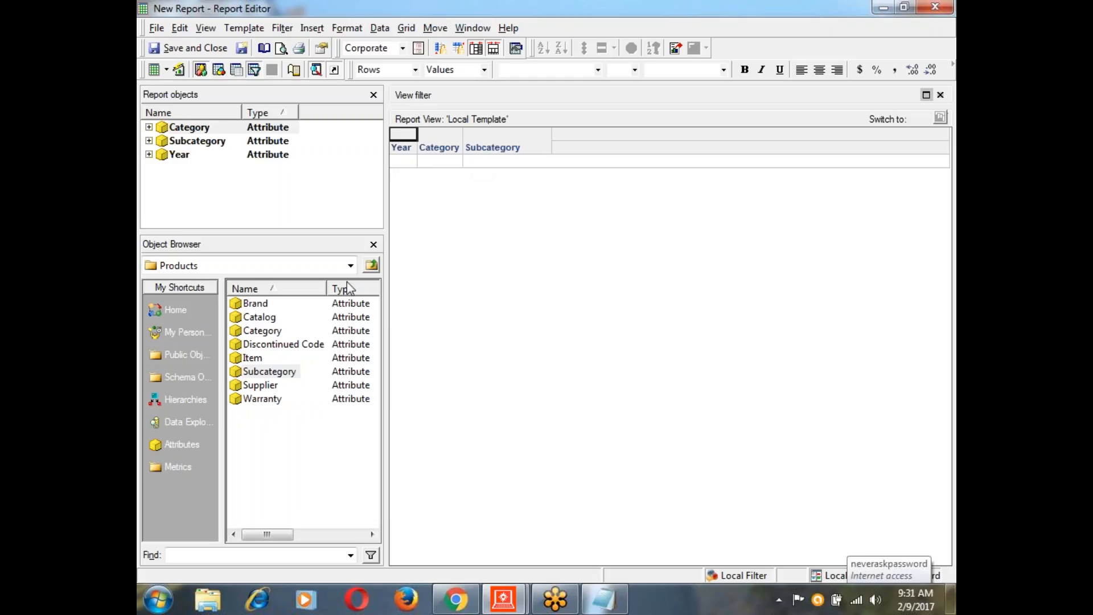
Add the Profit metric from the Sales Metrics folder to the report template.
left_click(179, 465)
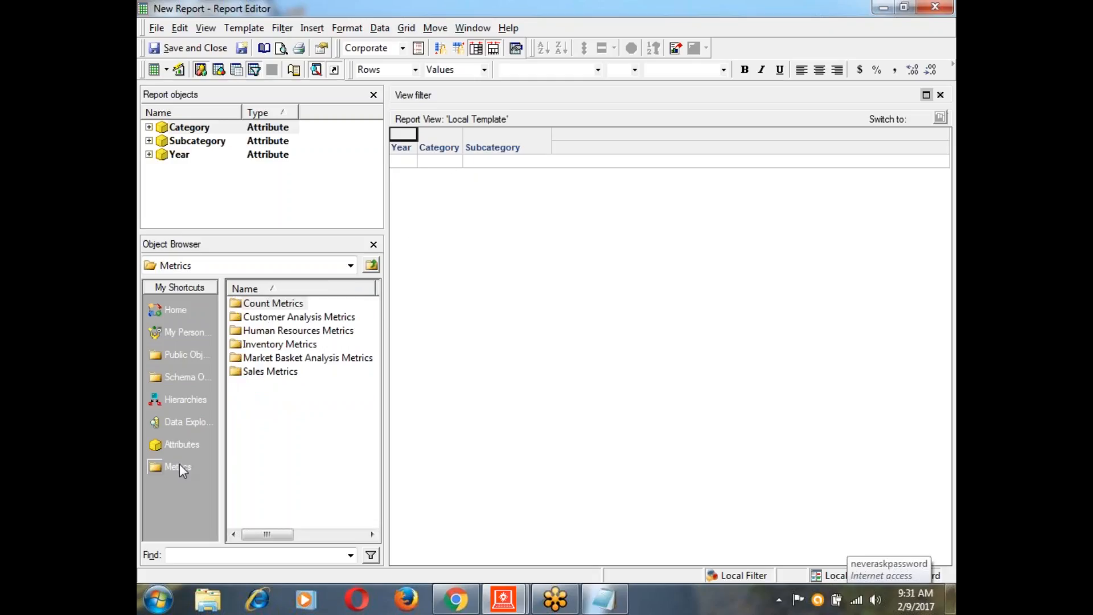
left_click(291, 376)
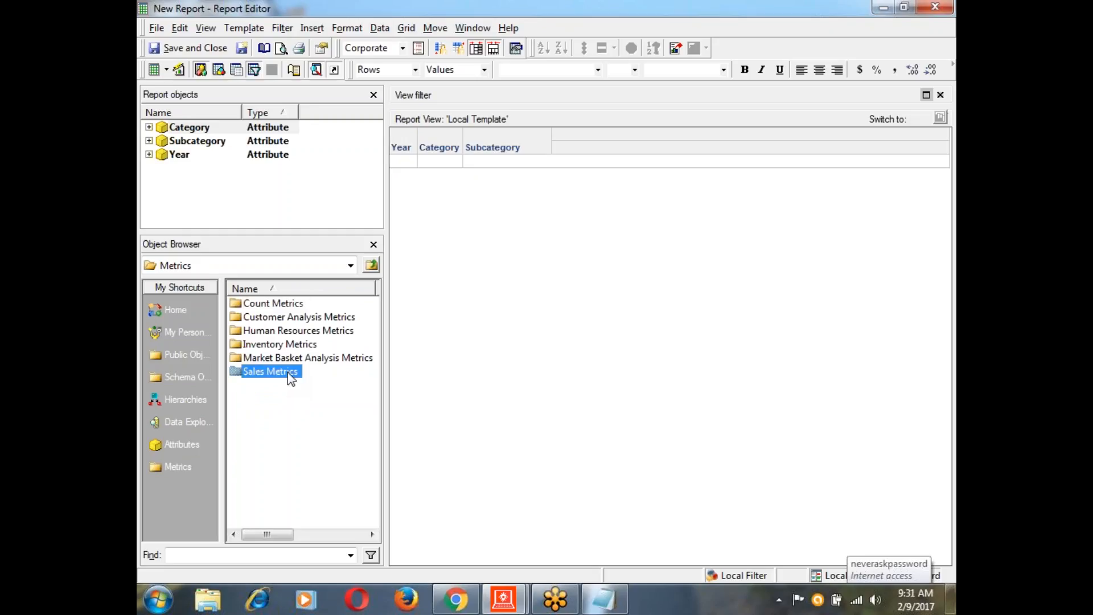
double_click(291, 376)
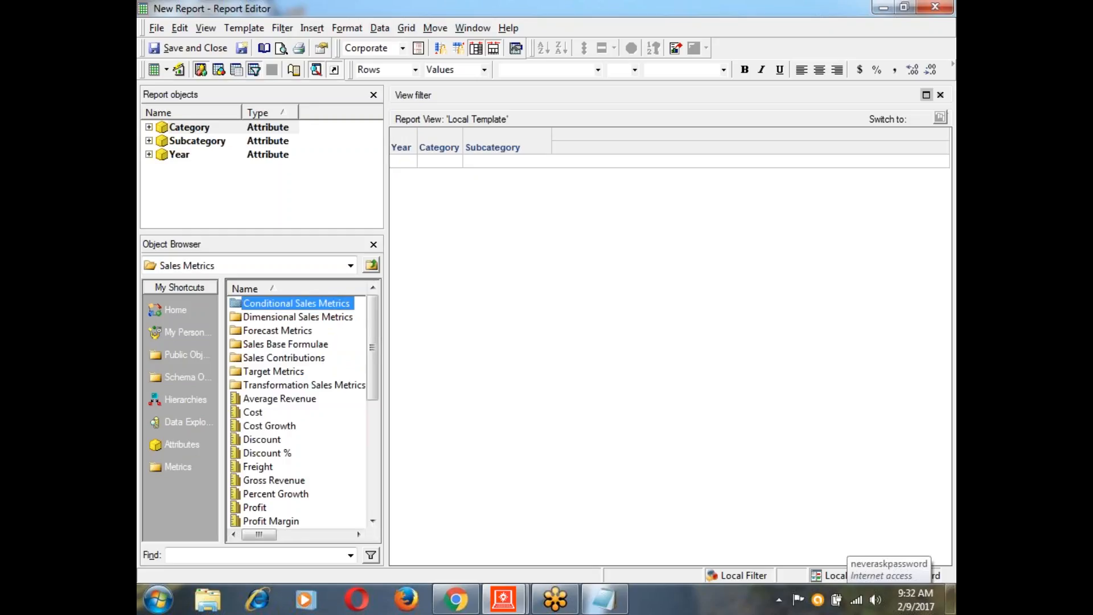
double_click(263, 507)
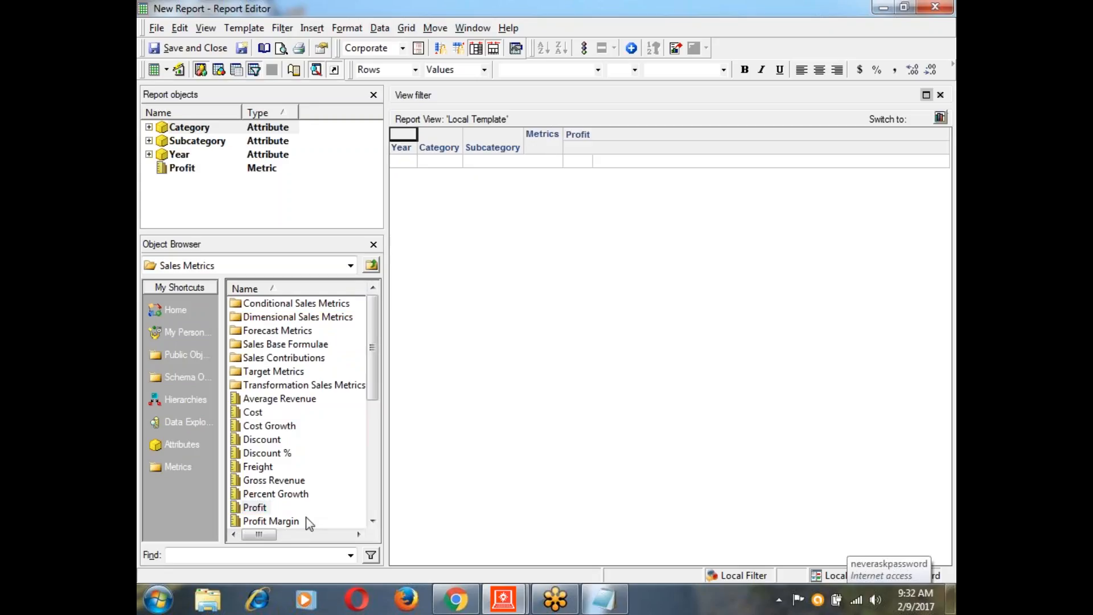
Add the Revenue metric from the Sales Metrics folder to the report template.
left_click(373, 521)
left_click(373, 521)
left_click(373, 520)
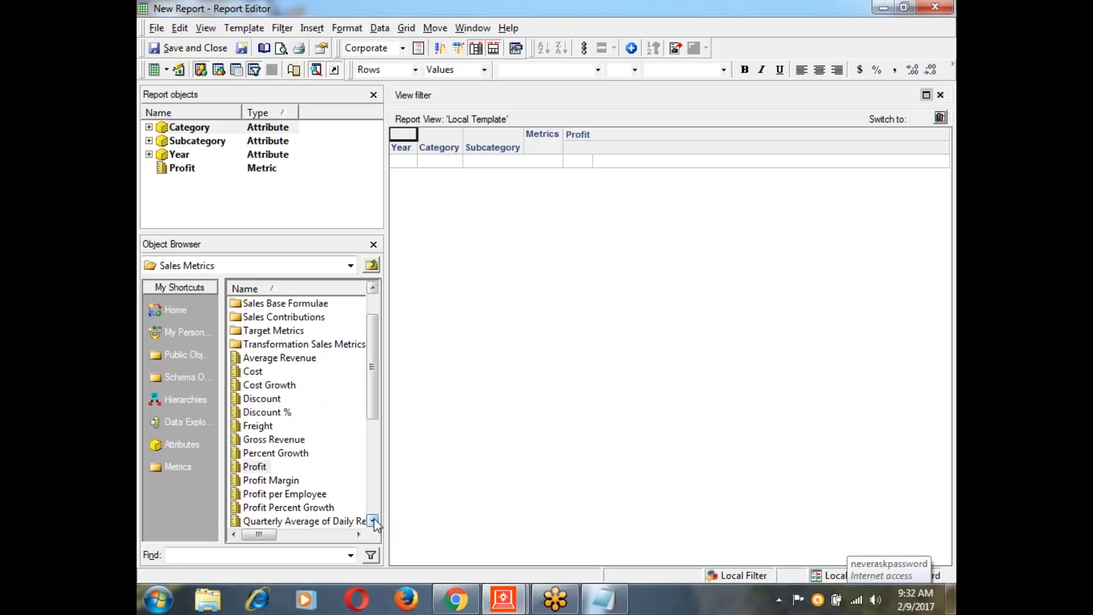
left_click(372, 521)
left_click(373, 521)
left_click(373, 521)
left_click(372, 521)
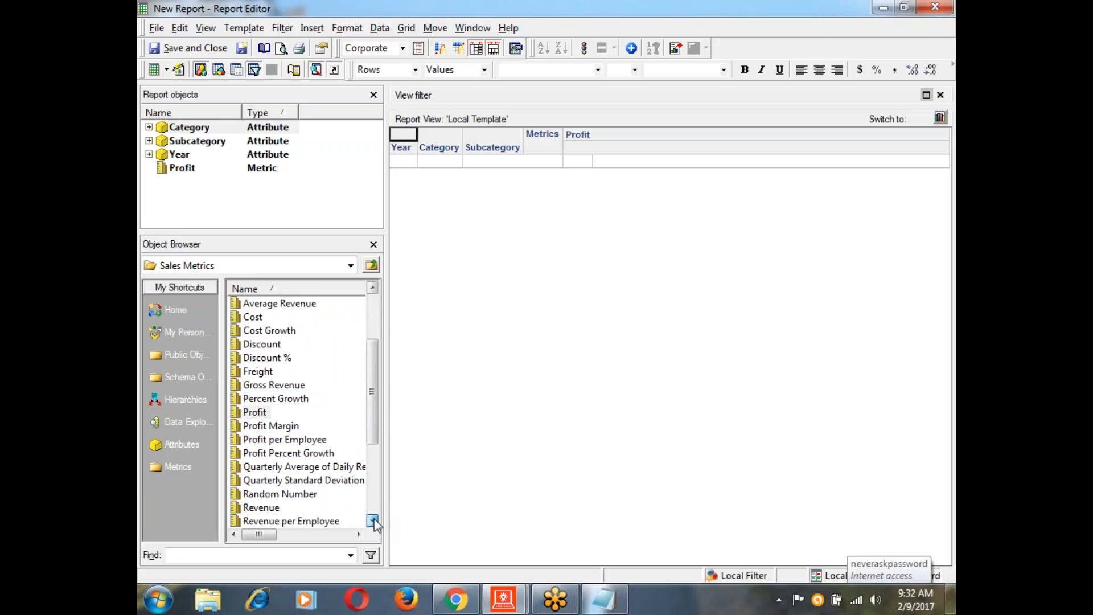
left_click(373, 520)
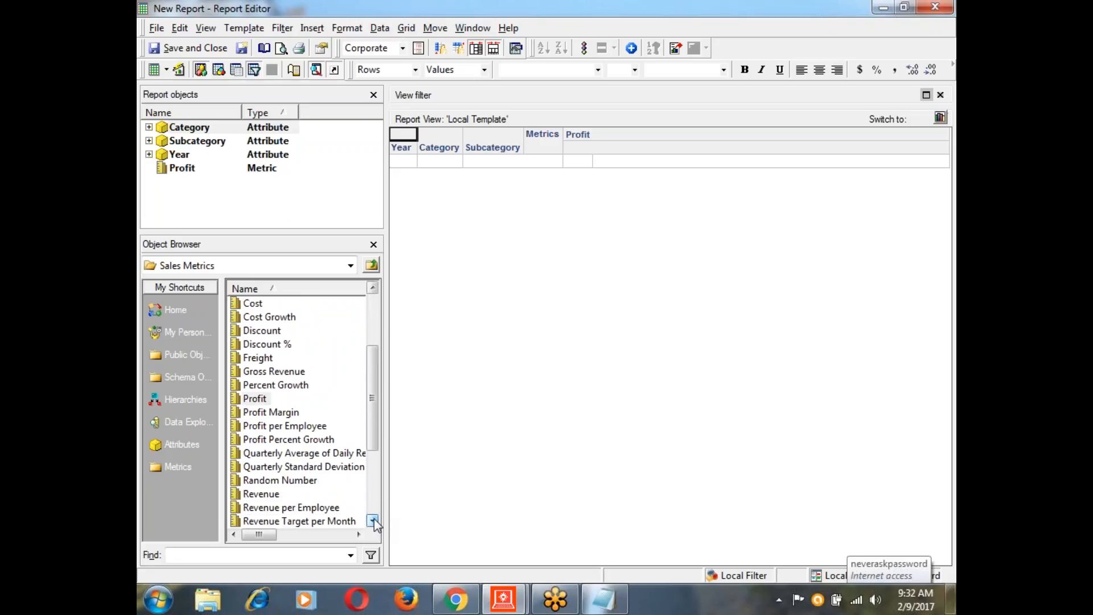
double_click(262, 493)
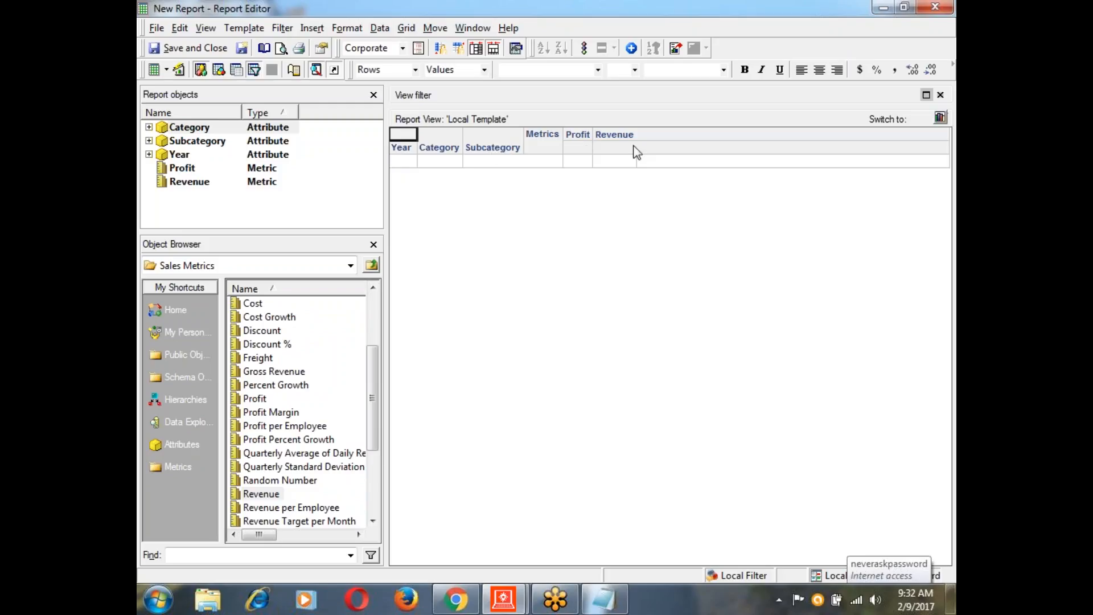
Run the report and examine the Profit and Revenue values by year, category and subcategory in the grid.
left_click(178, 70)
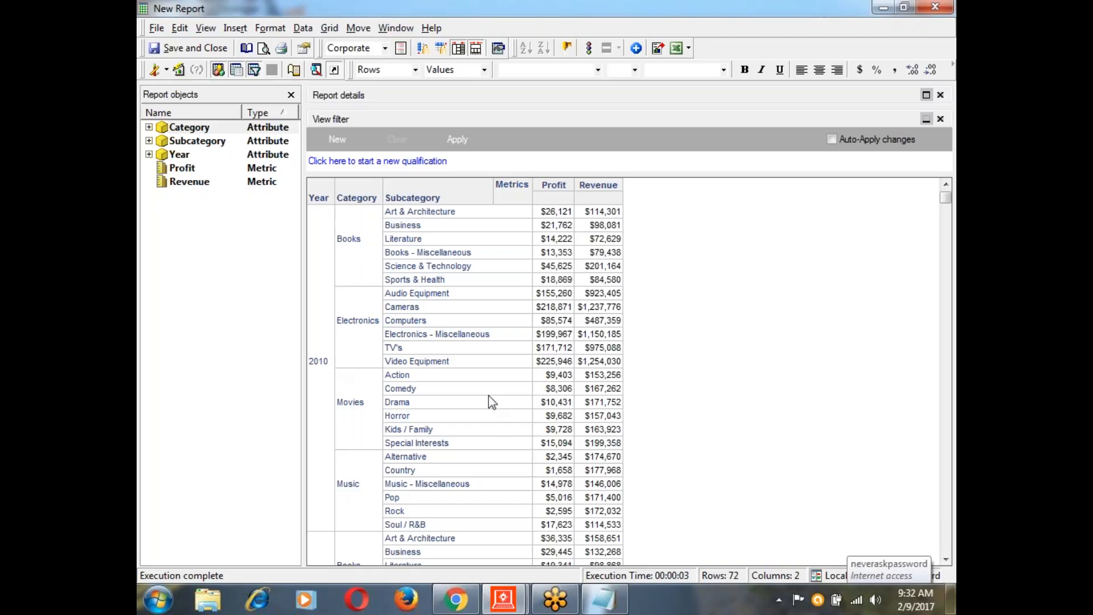
left_click(556, 482)
scroll(554, 480, "down", 4)
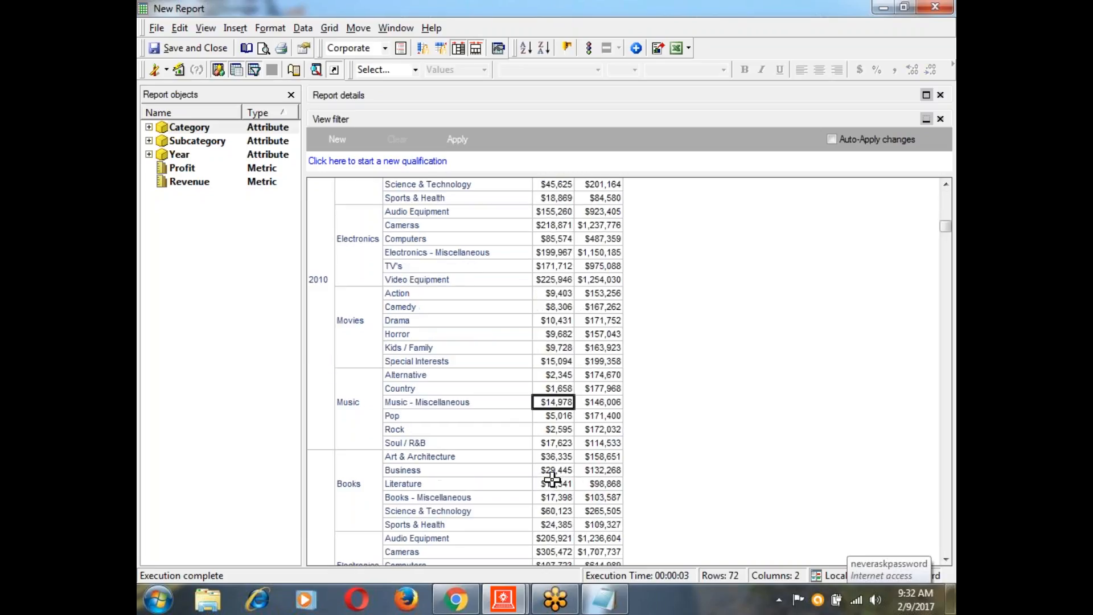
scroll(552, 480, "down", 5)
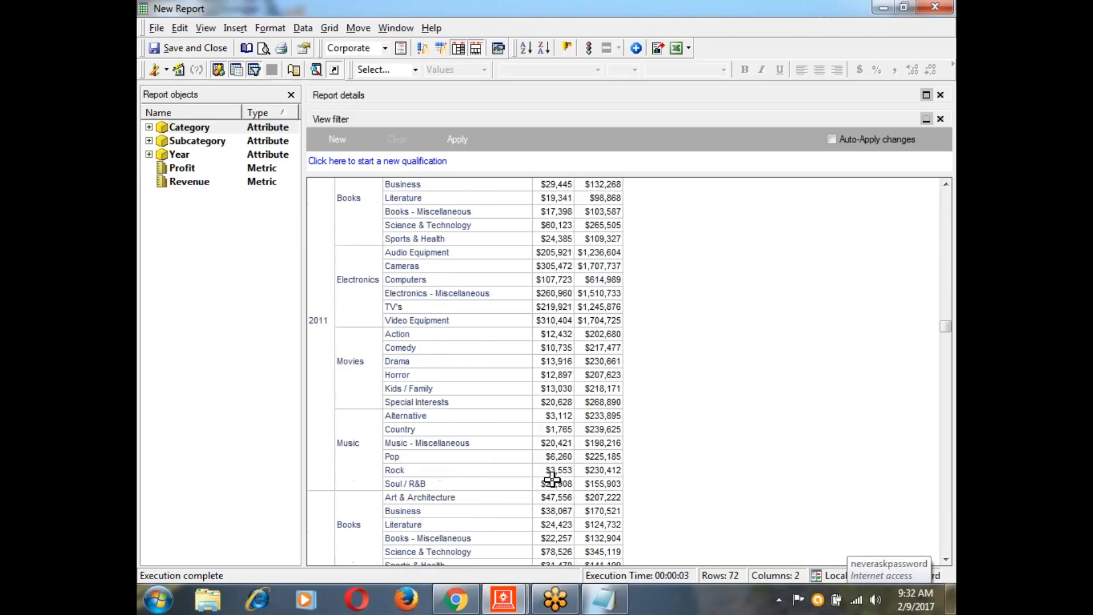
scroll(552, 480, "down", 3)
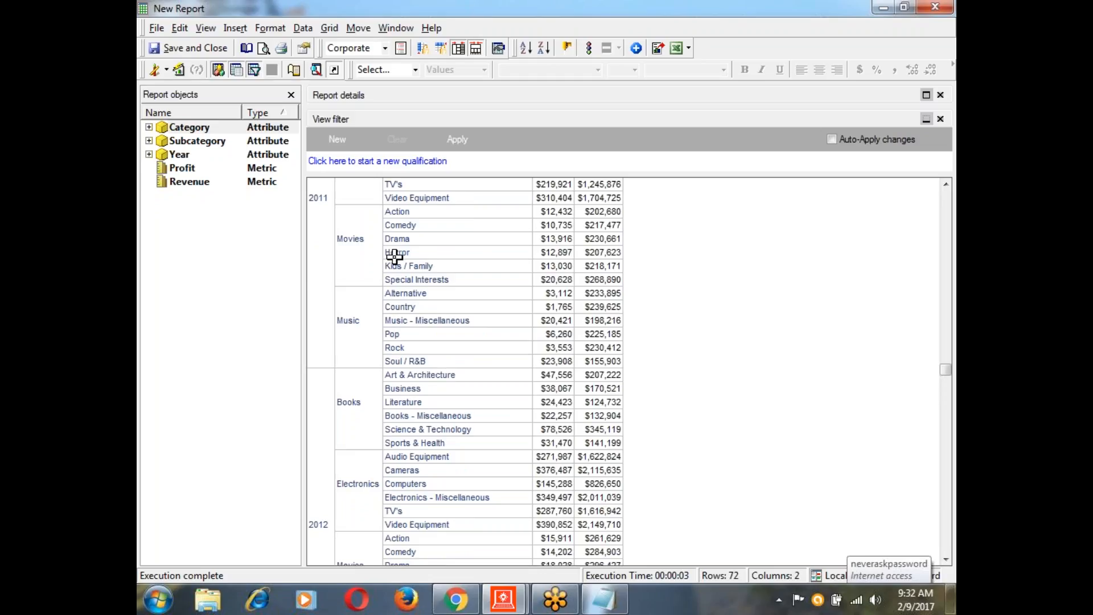
scroll(437, 252, "up", 2)
scroll(437, 252, "up", 3)
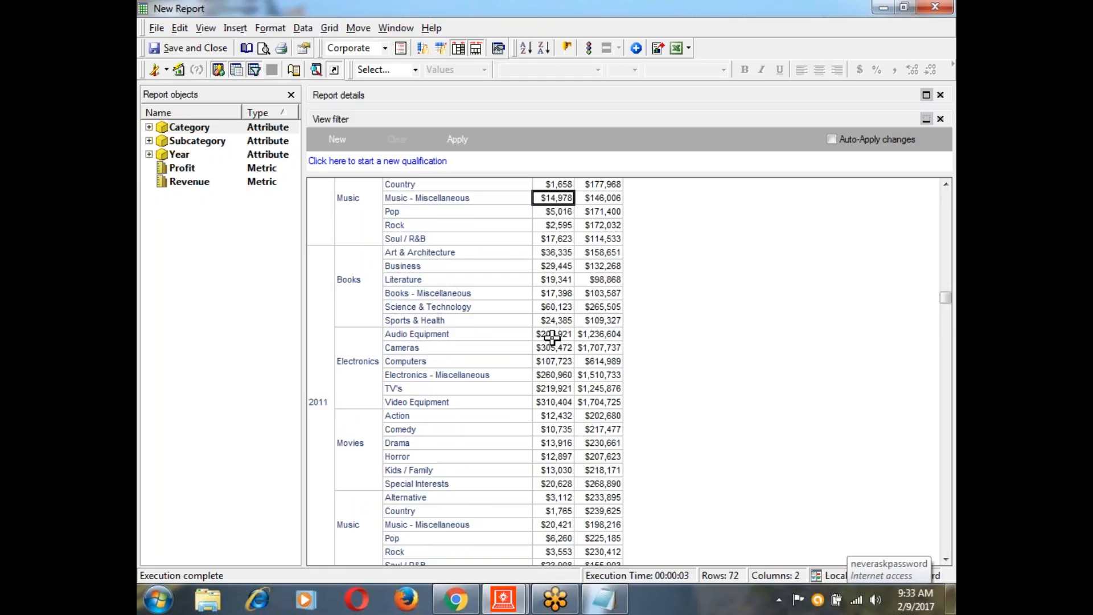
scroll(555, 335, "up", 3)
scroll(560, 332, "up", 4)
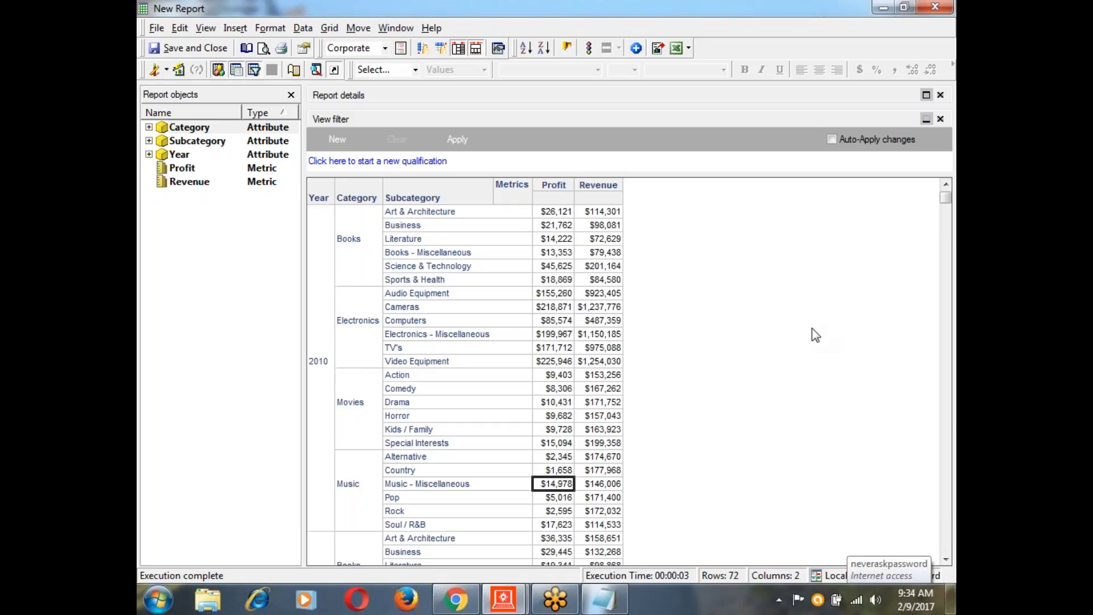
Review the entire unfiltered result grid through the 2012 Music rows and return to its first rows.
scroll(812, 330, "down", 5)
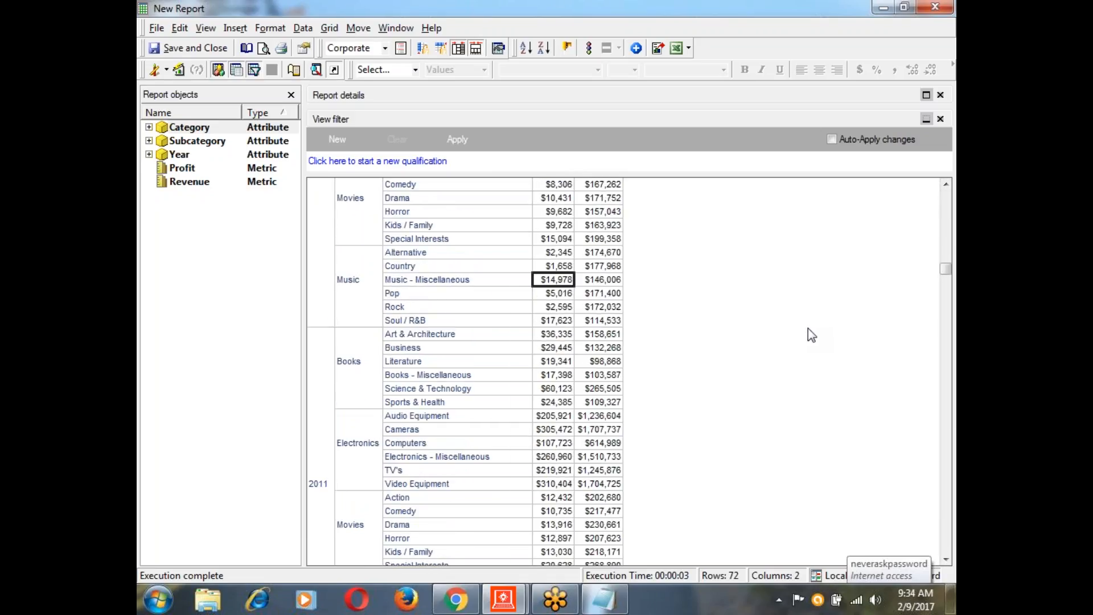
scroll(809, 330, "down", 6)
scroll(809, 330, "down", 6)
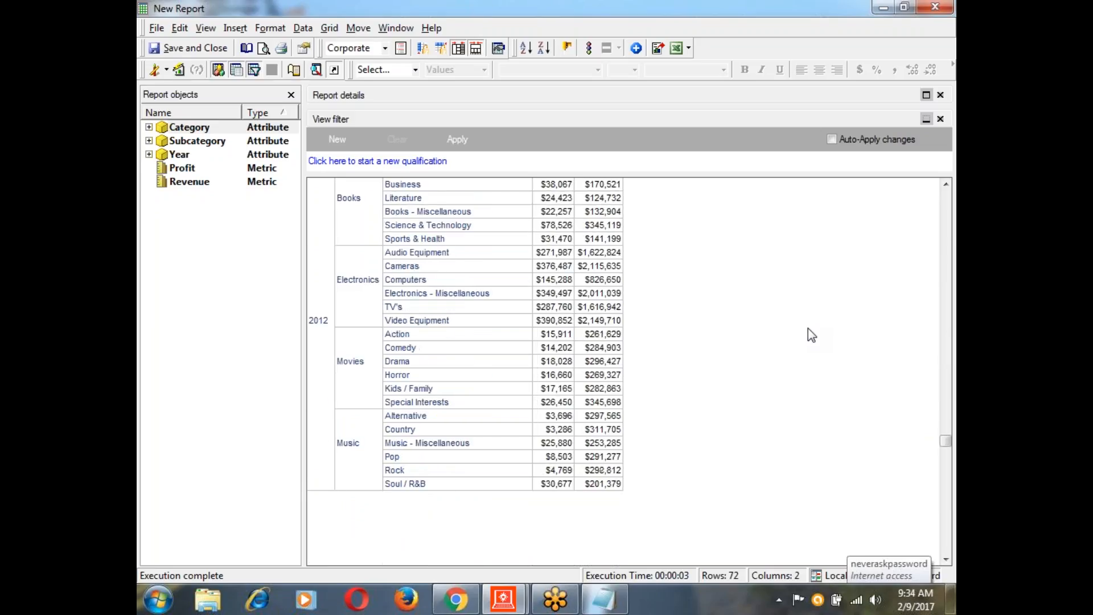
scroll(809, 330, "down", 3)
scroll(811, 335, "down", 2)
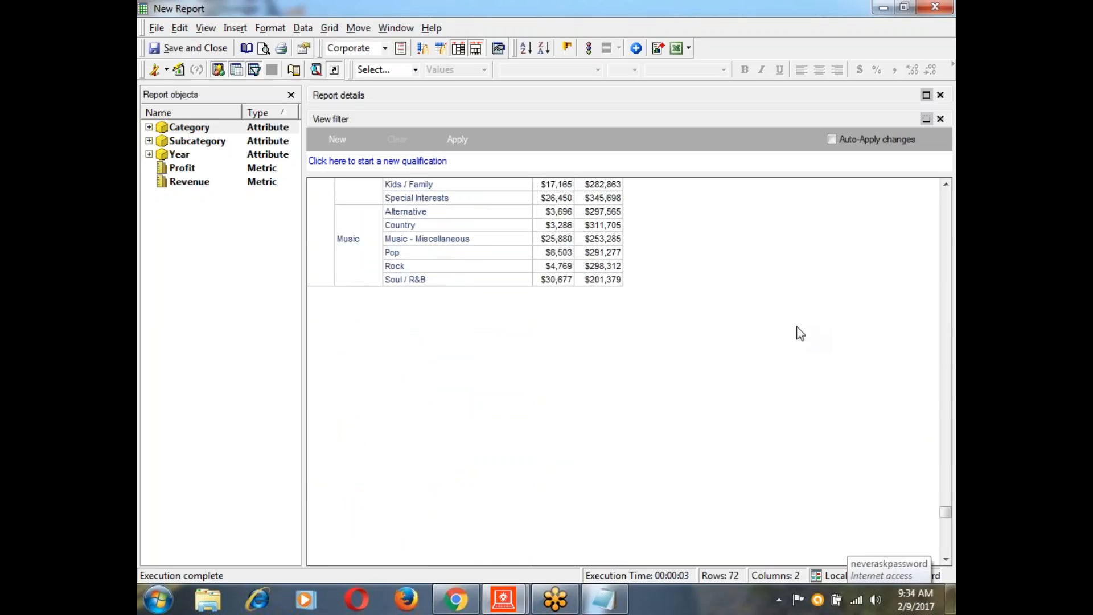
scroll(801, 334, "up", 9)
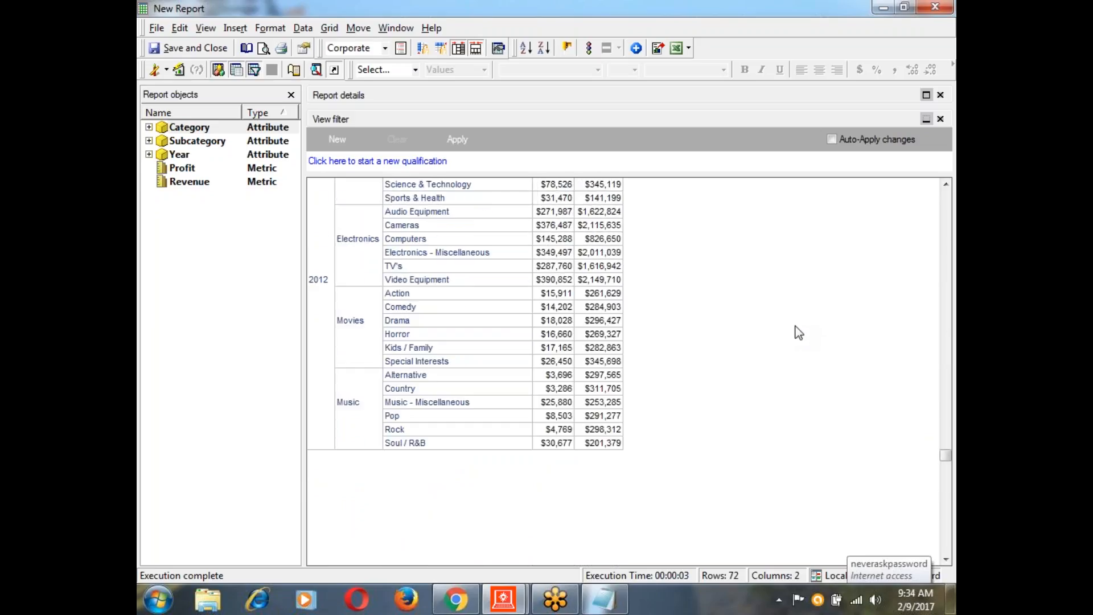
scroll(799, 333, "up", 12)
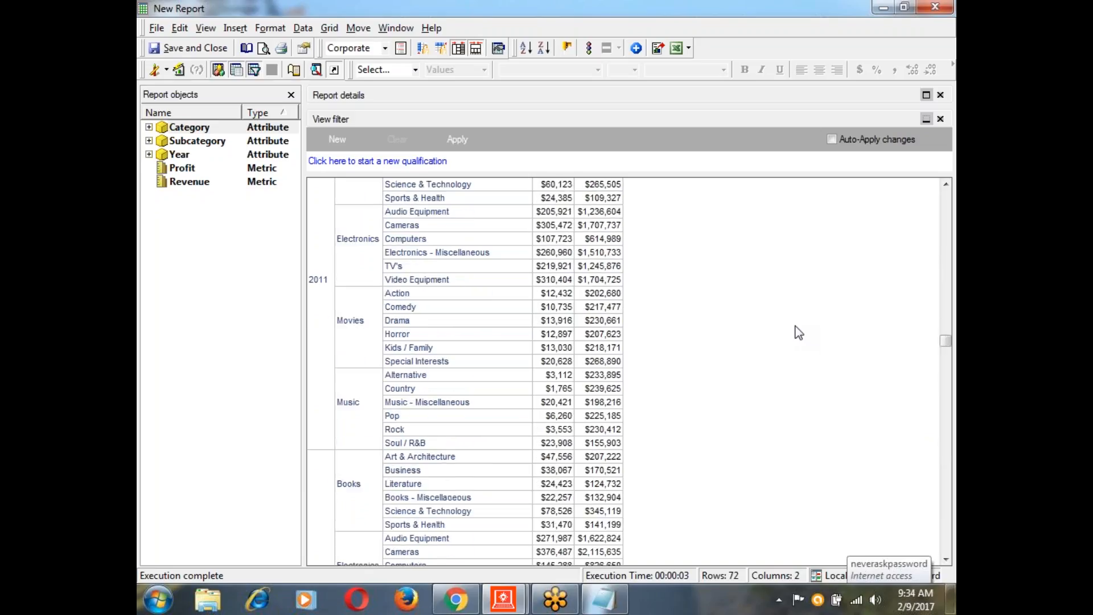
scroll(799, 333, "up", 1)
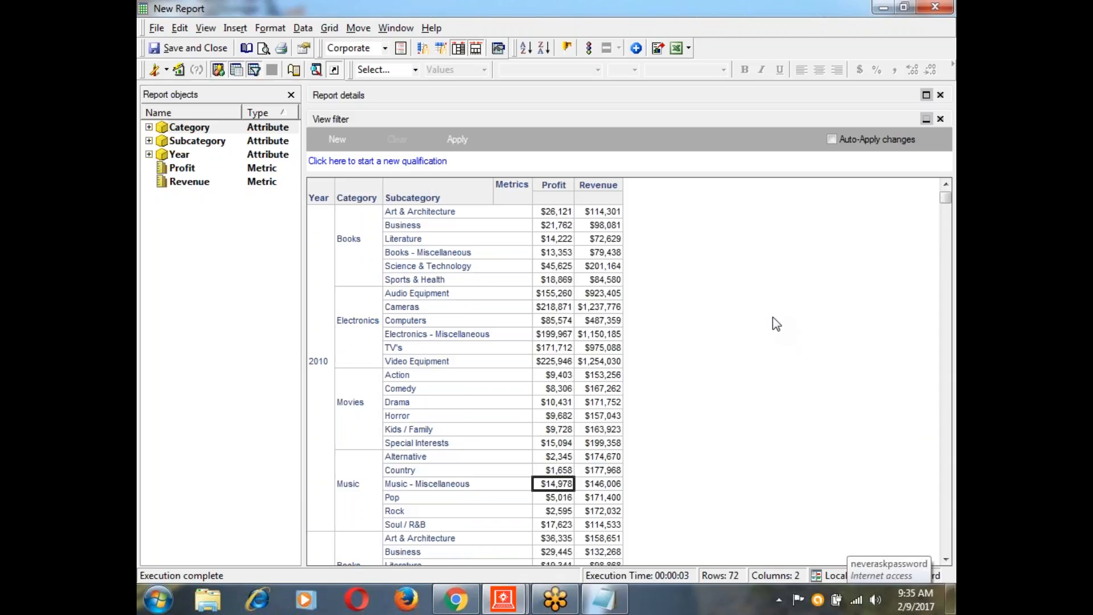
Return the report to Design View and hide the View filter pane.
left_click(167, 70)
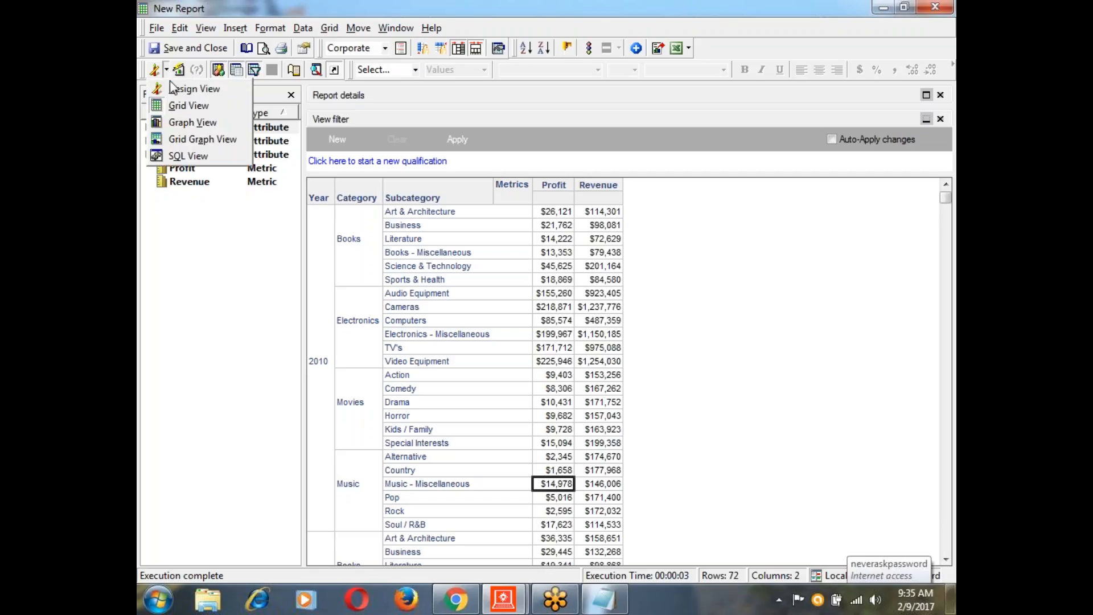
left_click(172, 83)
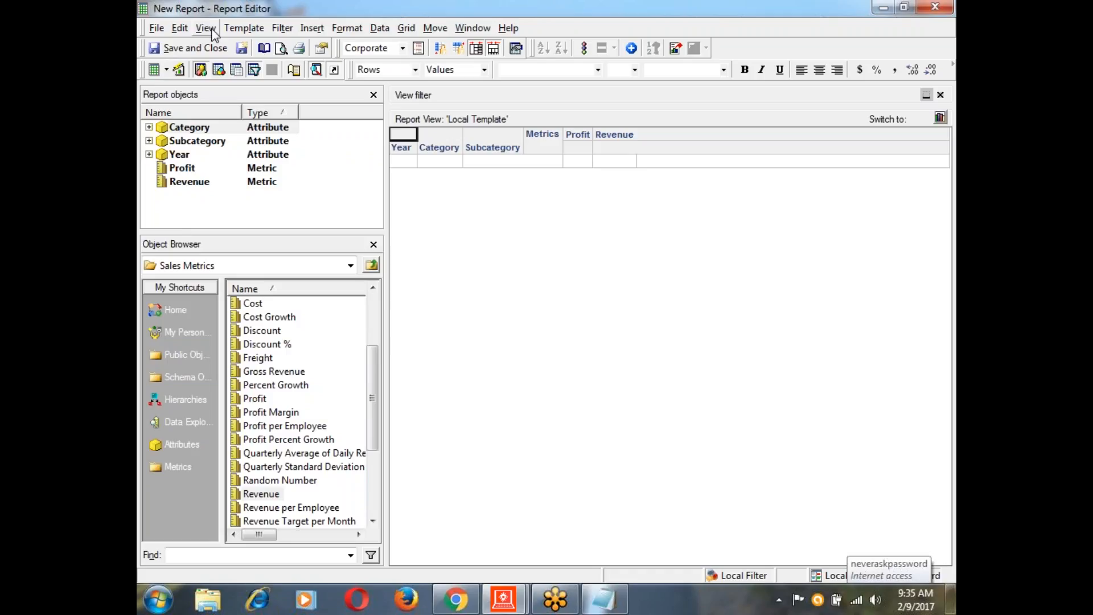
left_click(941, 94)
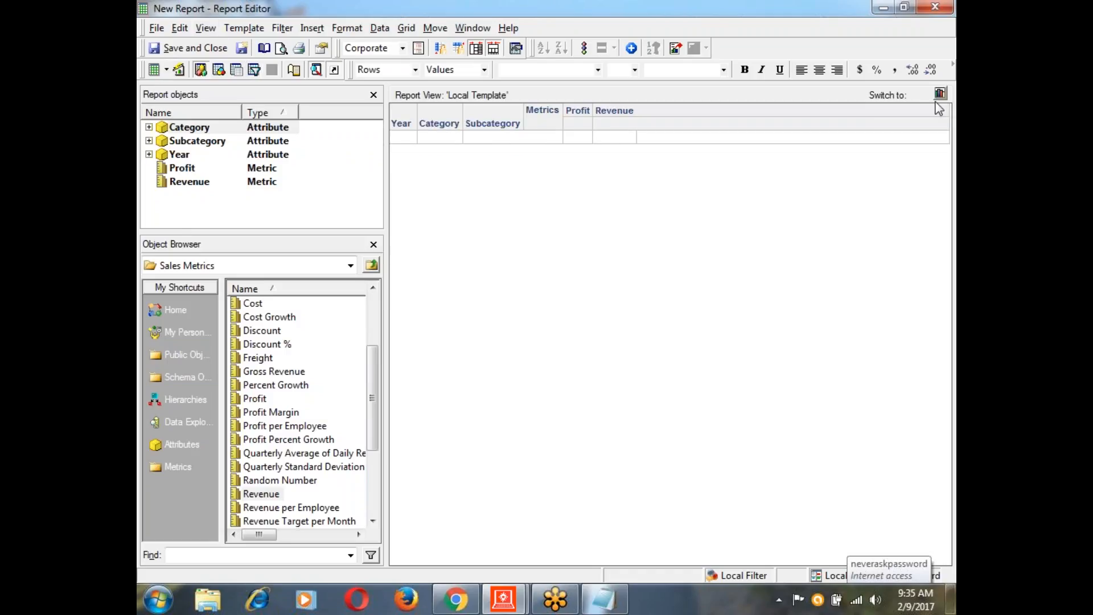
Show the Report Filter Definition pane and enlarge its height above the report template.
left_click(209, 29)
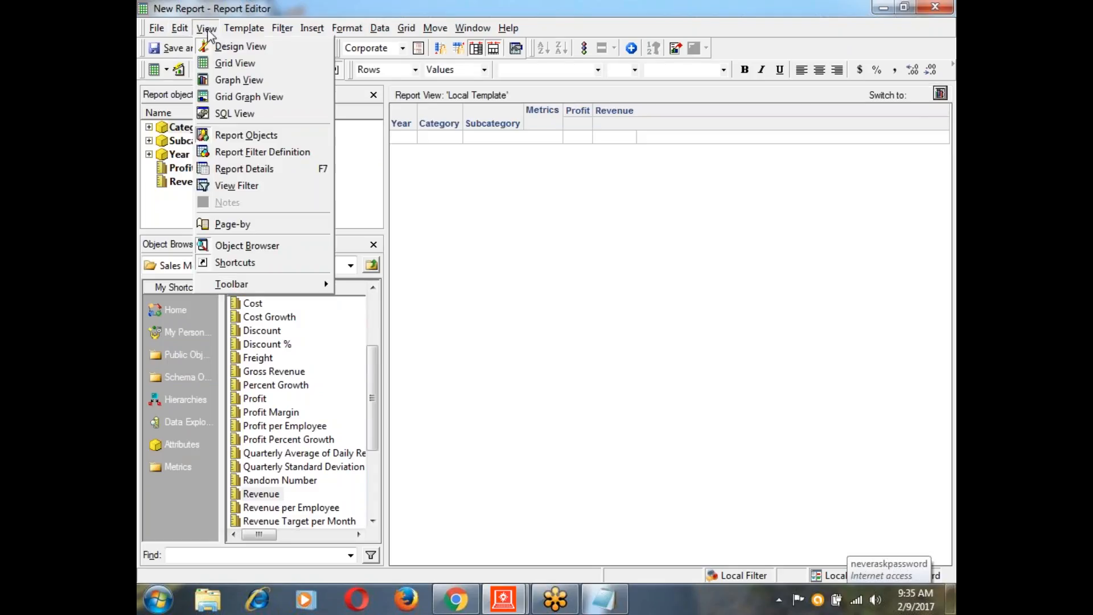
left_click(274, 152)
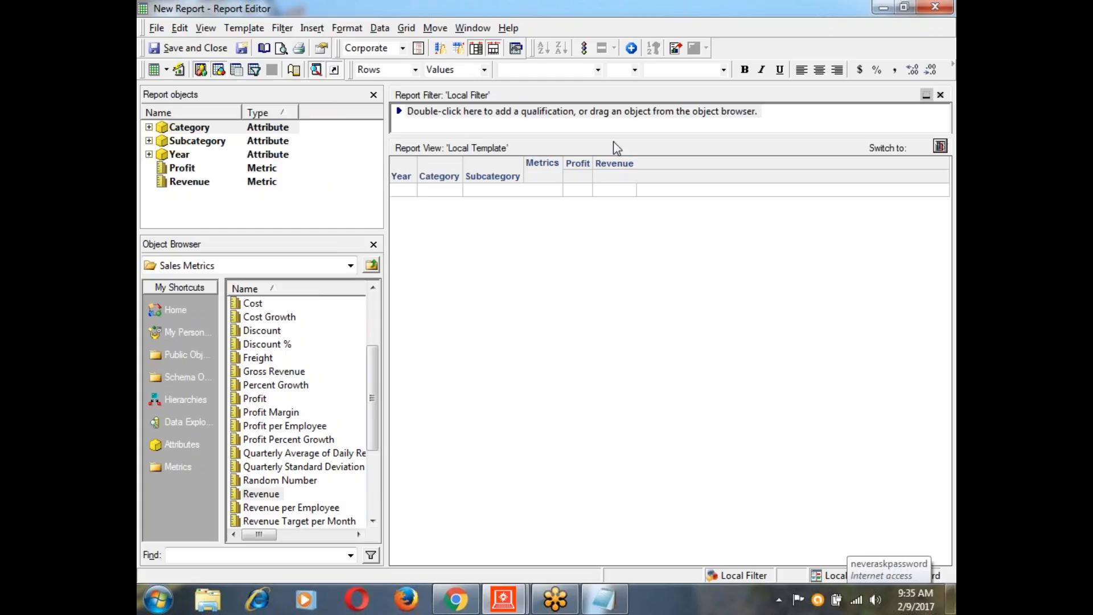
left_click_drag(615, 134, 595, 208)
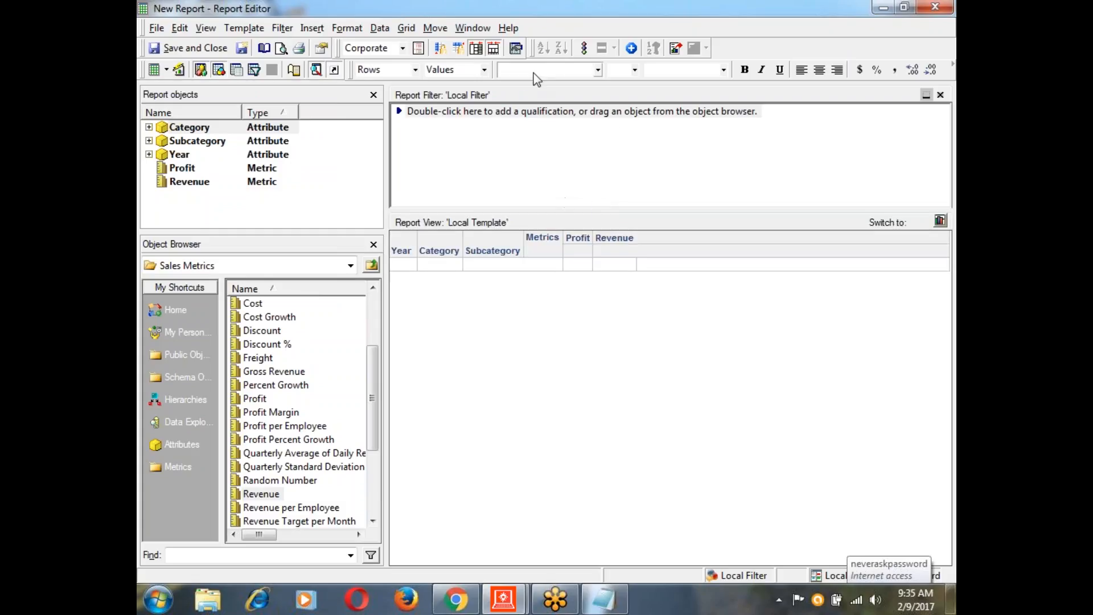
Add an attribute qualification on Year, from the Time attributes, to the report filter.
double_click(443, 111)
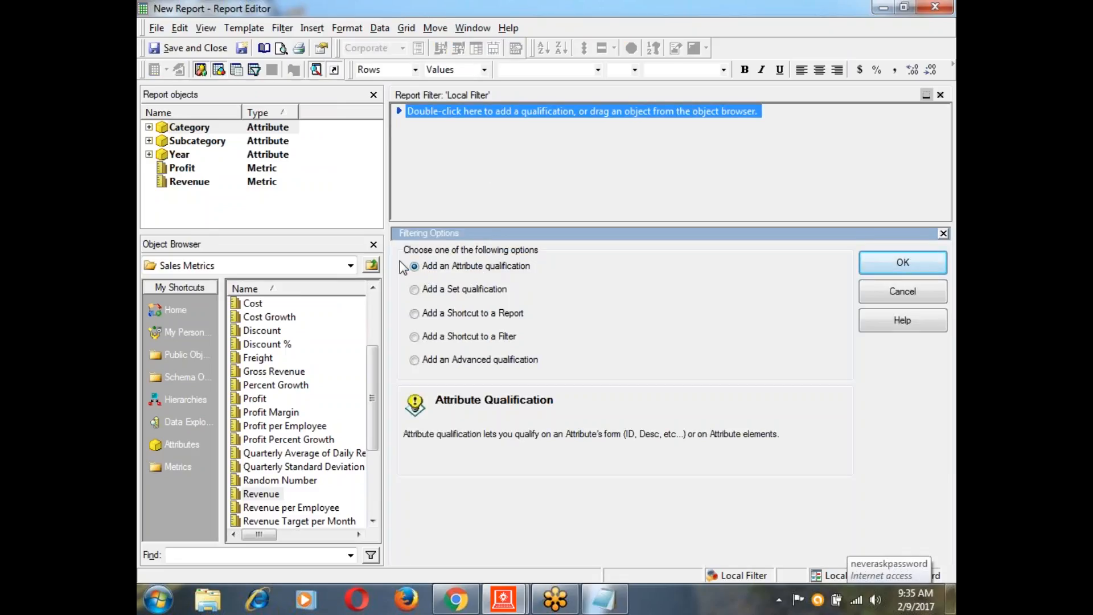
left_click(886, 272)
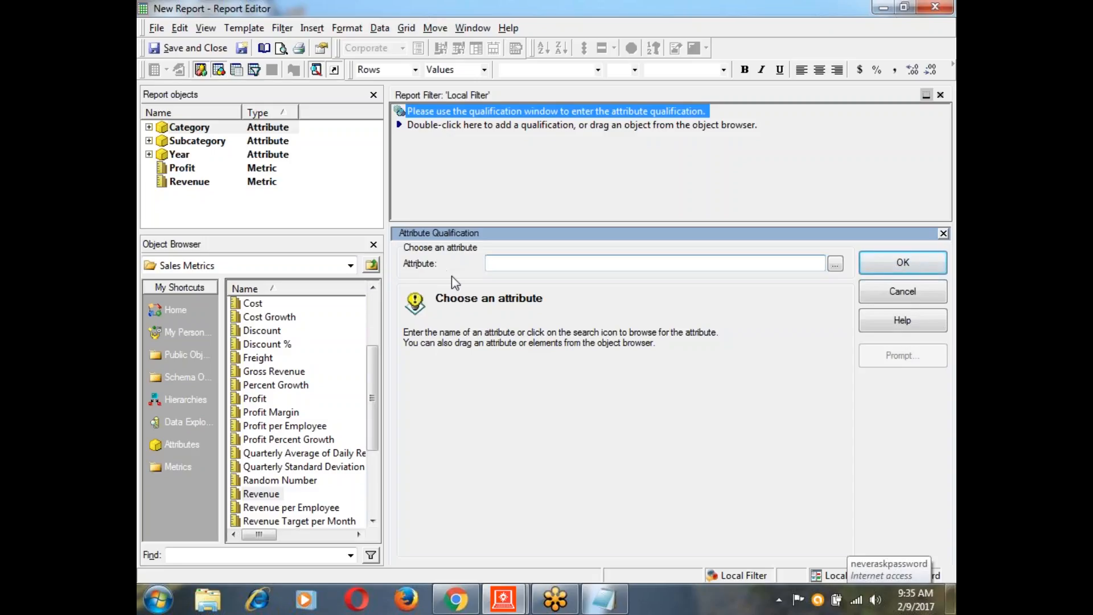
left_click(835, 263)
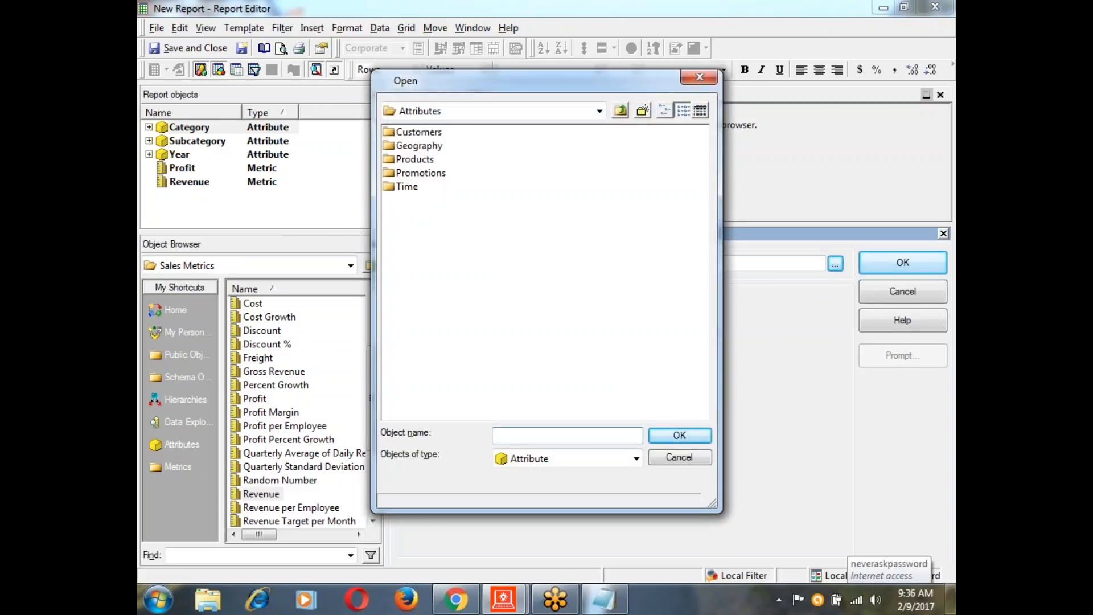
left_click(410, 188)
double_click(407, 186)
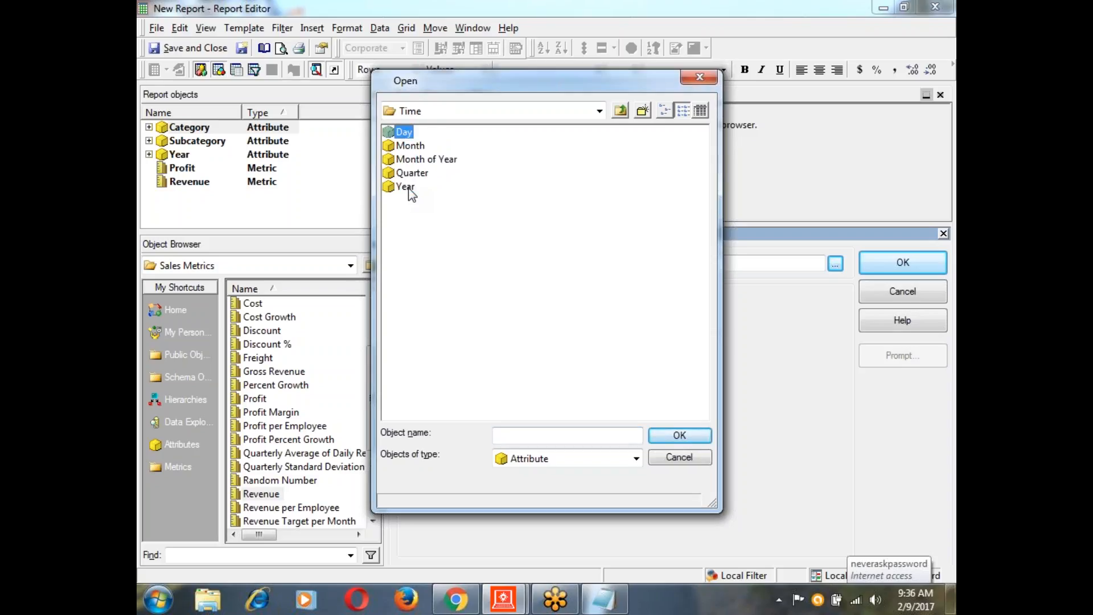
double_click(405, 187)
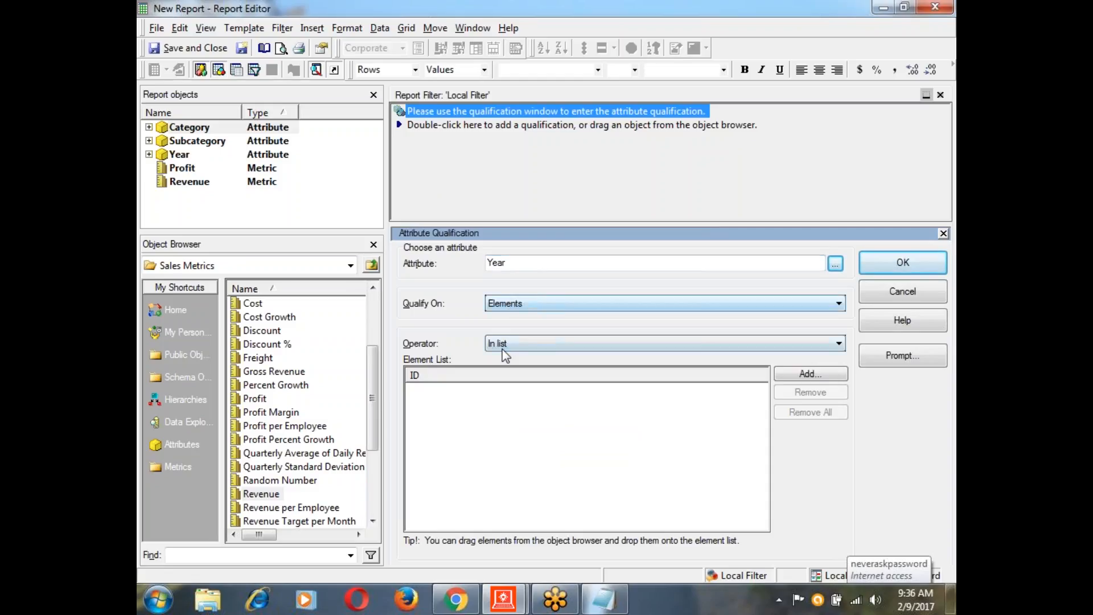
Add 2012 to the Year qualification's element list, accept the qualification and run the report.
left_click(810, 373)
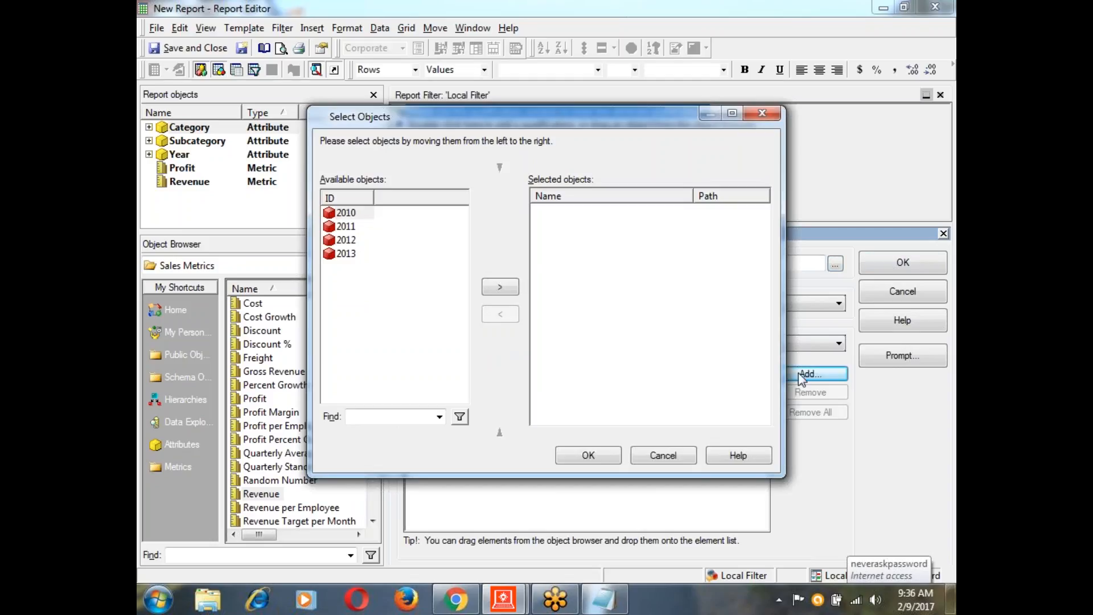
left_click(348, 243)
double_click(348, 244)
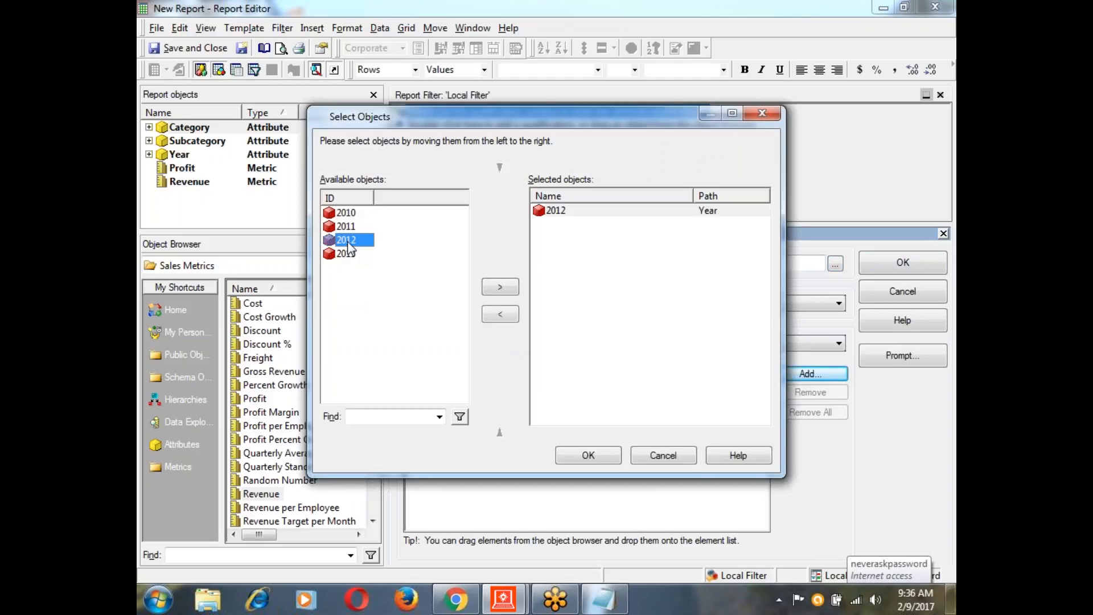
left_click(597, 454)
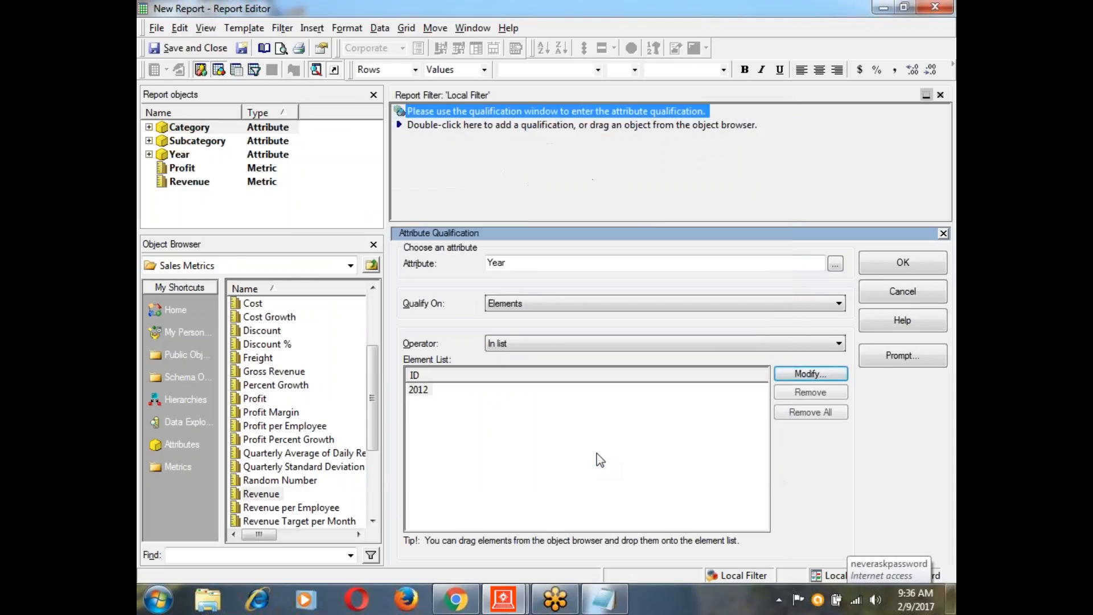
left_click(883, 271)
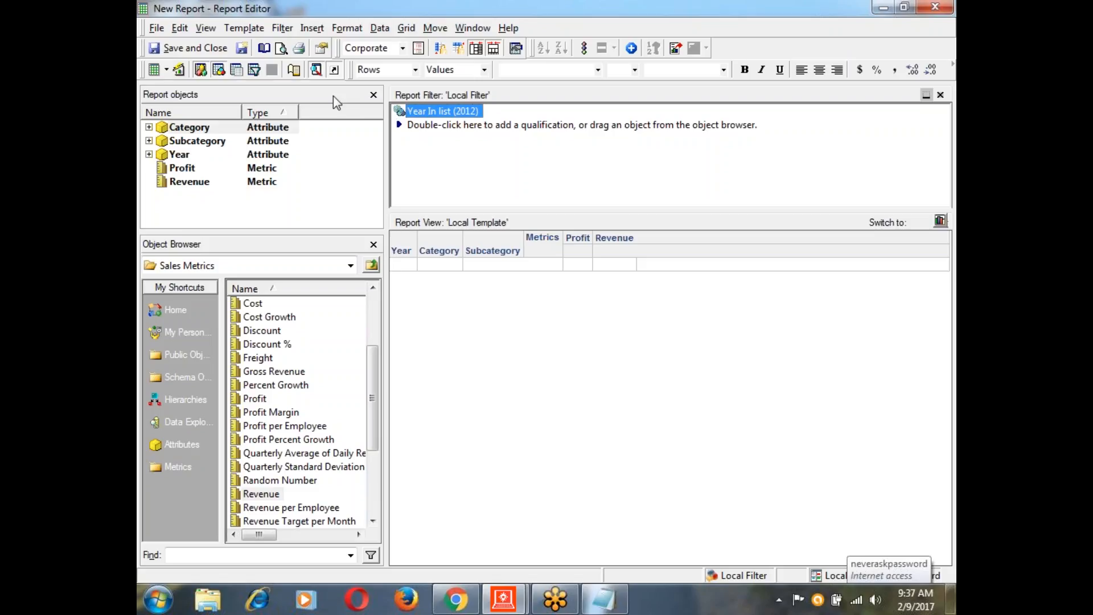
left_click(178, 69)
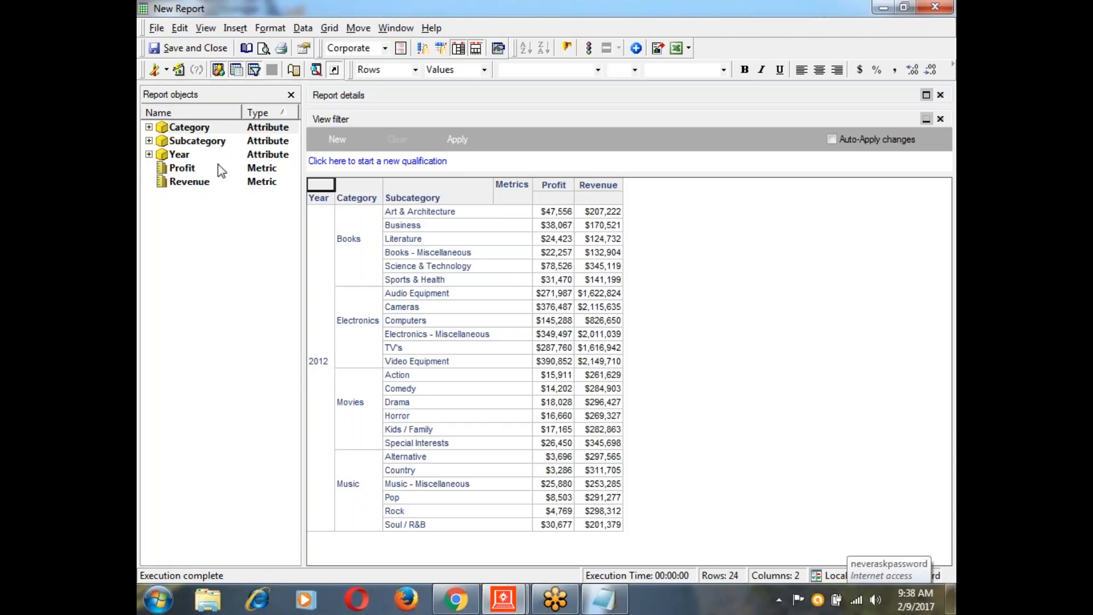
Examine the YEAR_ID condition in the where clause of the report's SQL View and return to Grid View.
left_click(166, 70)
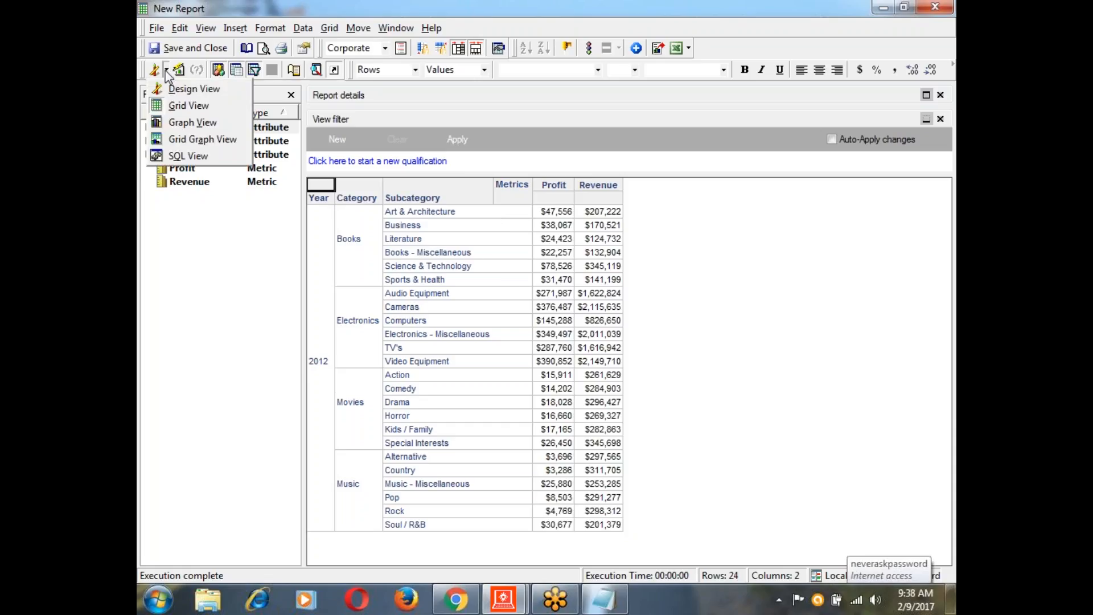
left_click(209, 158)
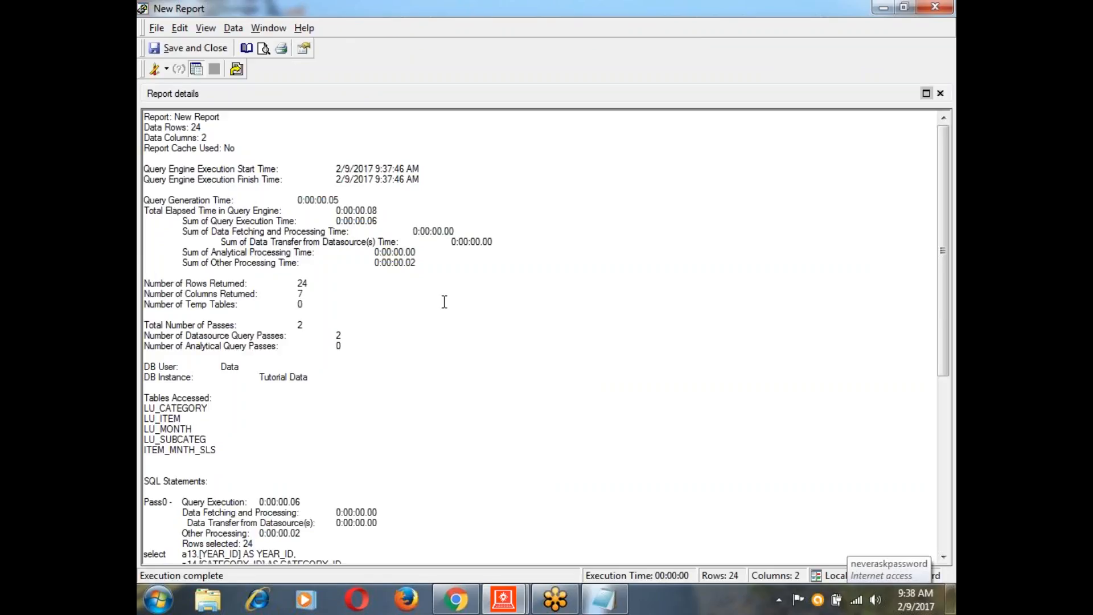
scroll(435, 329, "down", 3)
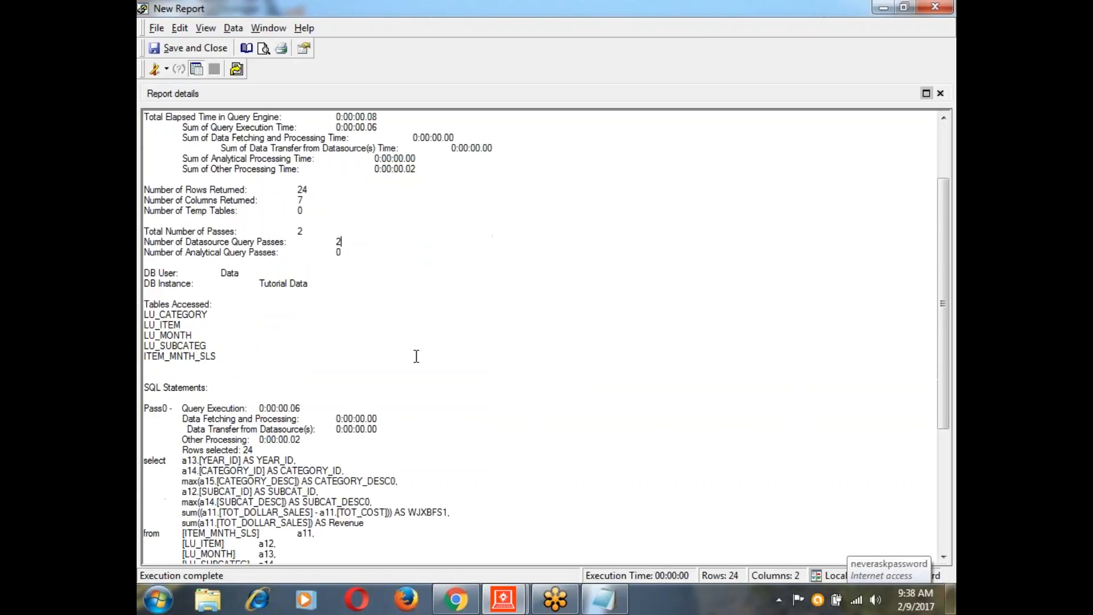
scroll(417, 357, "down", 7)
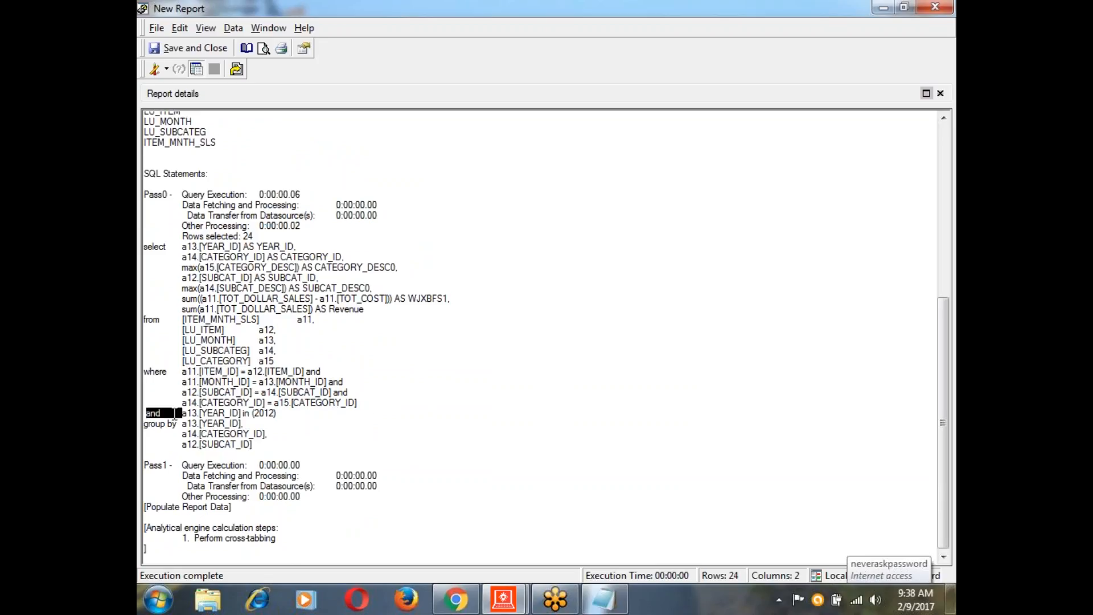
left_click_drag(176, 414, 282, 416)
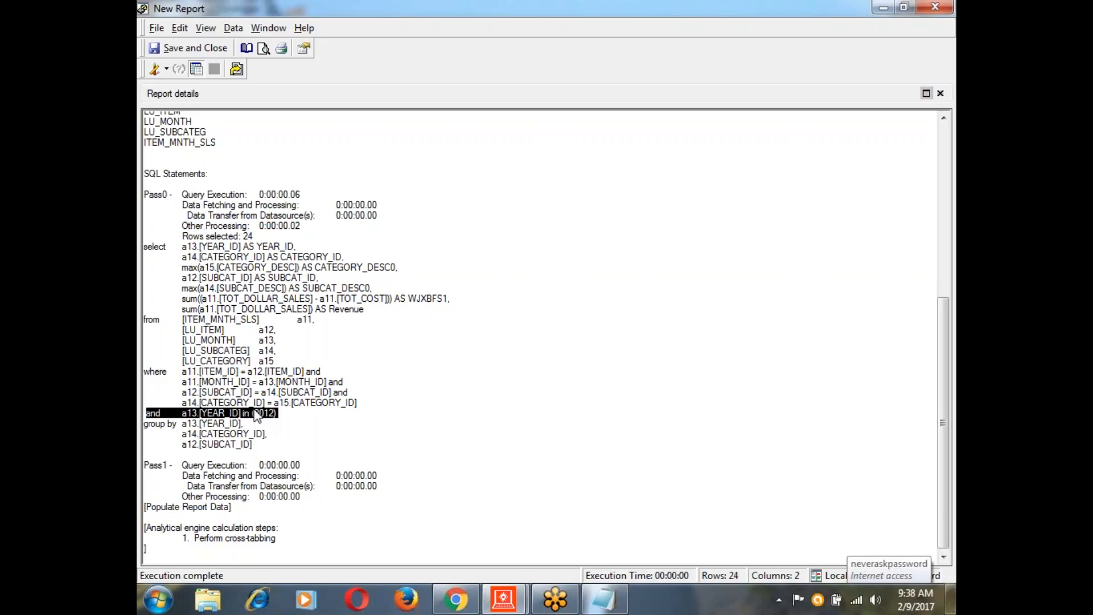
left_click_drag(146, 373, 178, 373)
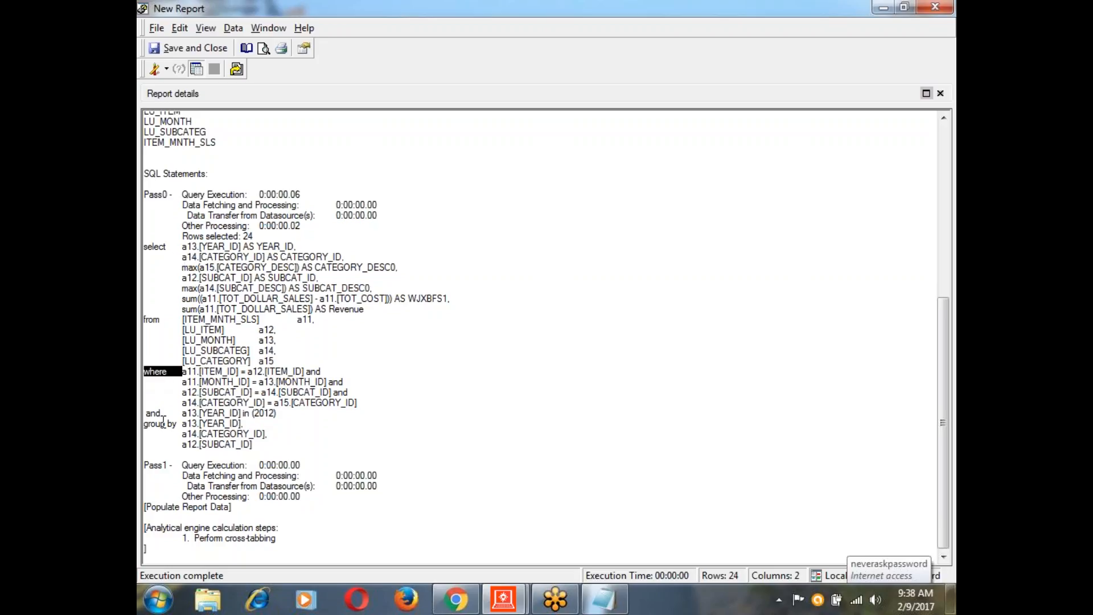
left_click_drag(152, 414, 286, 416)
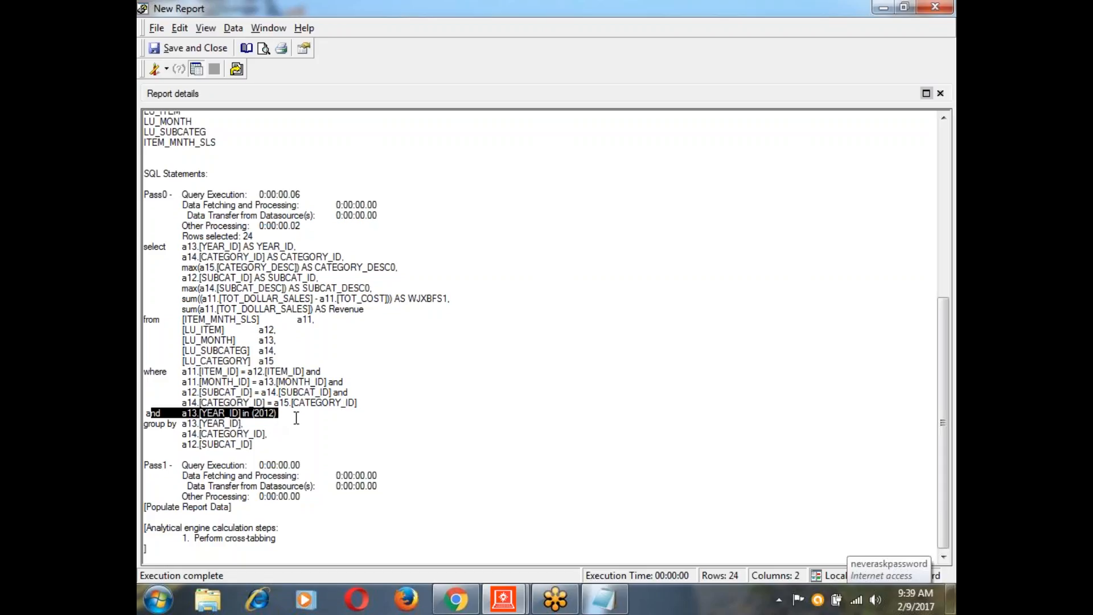
left_click(165, 70)
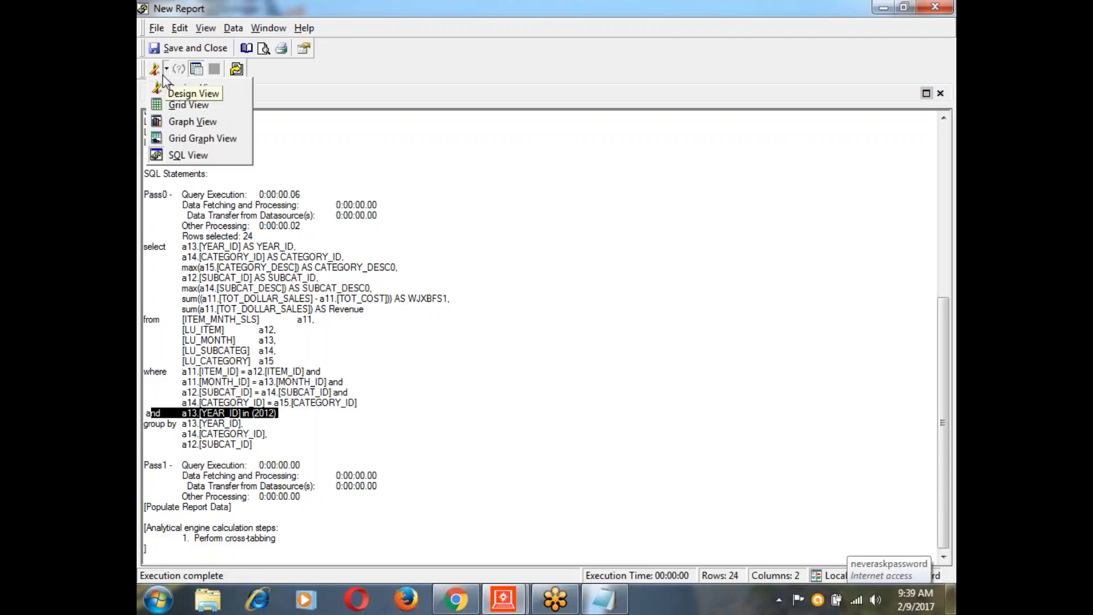
left_click(170, 105)
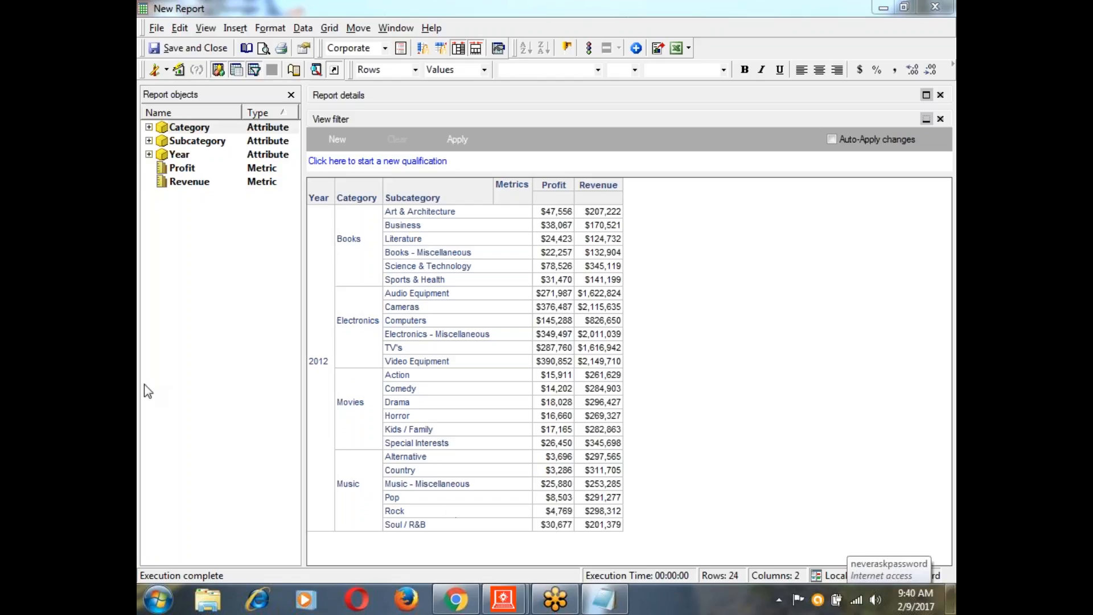
Hide the View filter pane and show it again above the grid.
left_click(206, 29)
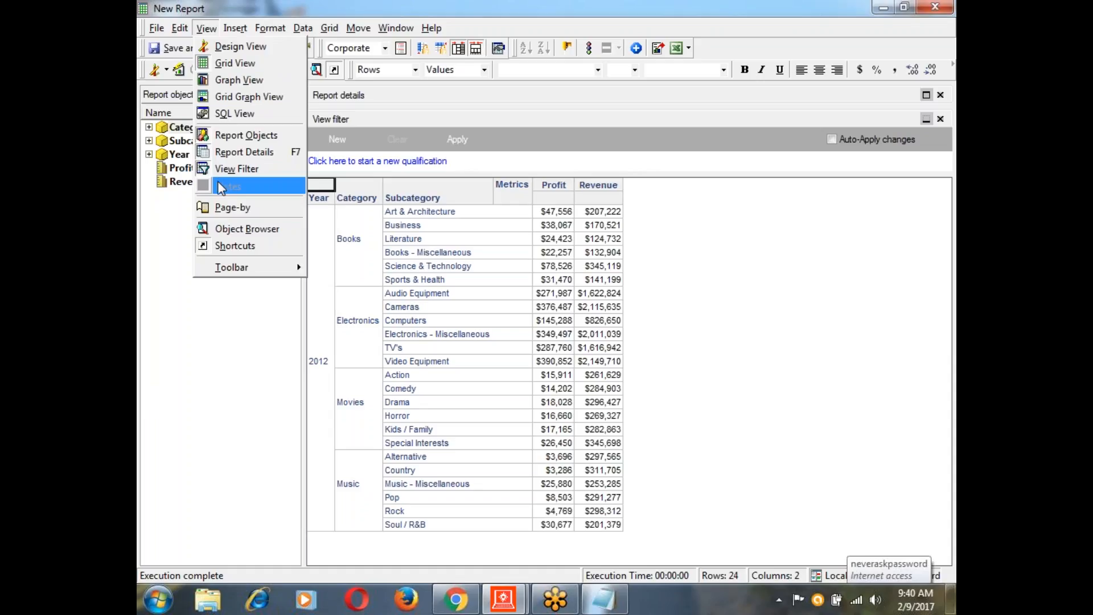
mouse_move(236, 28)
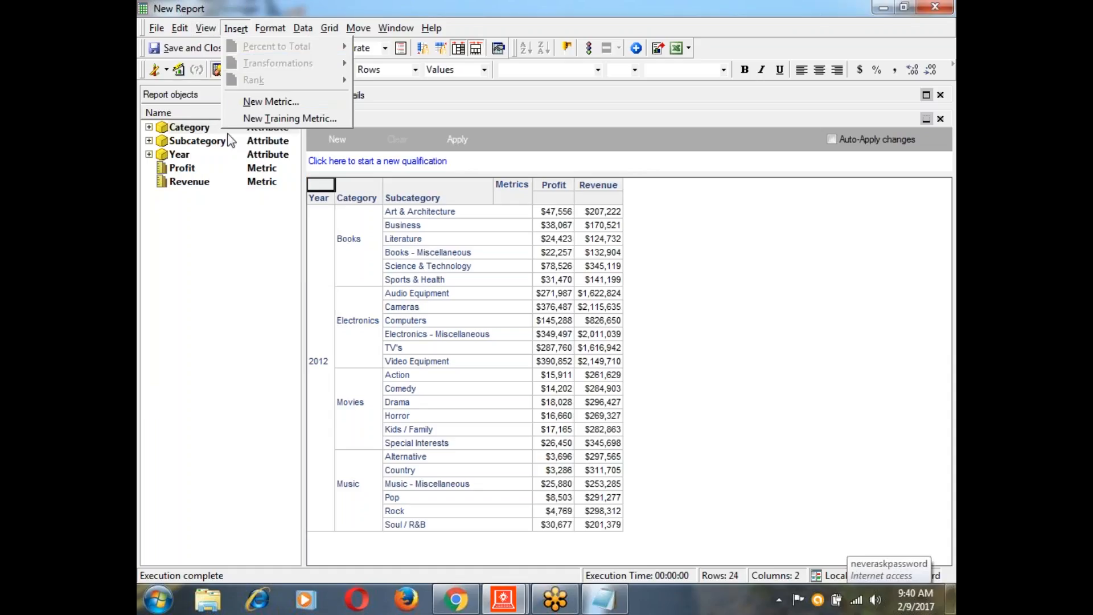
mouse_move(202, 30)
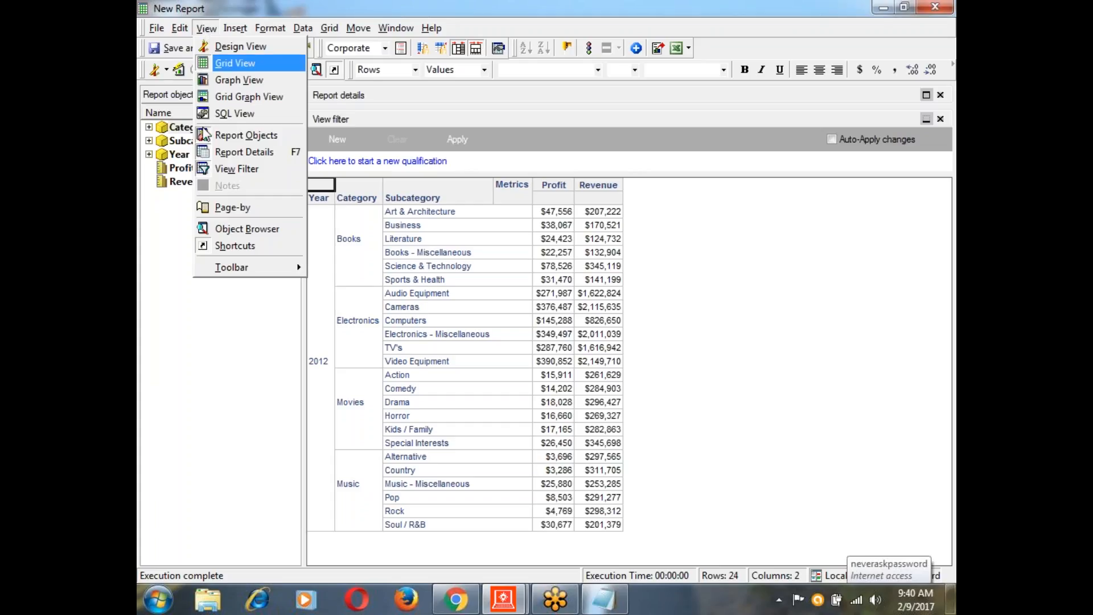
left_click(236, 169)
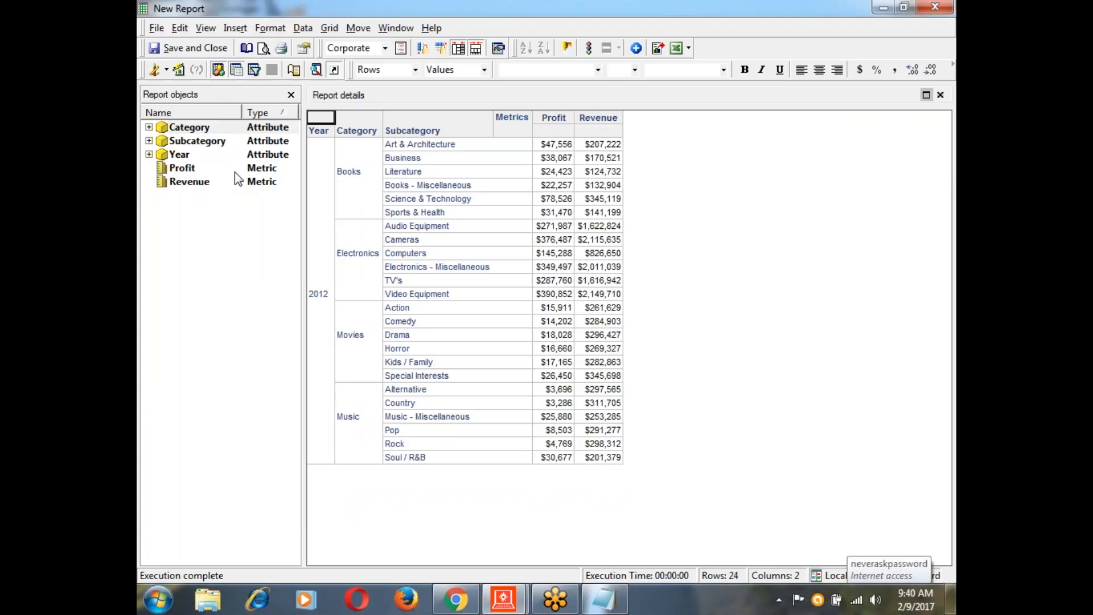
left_click(206, 29)
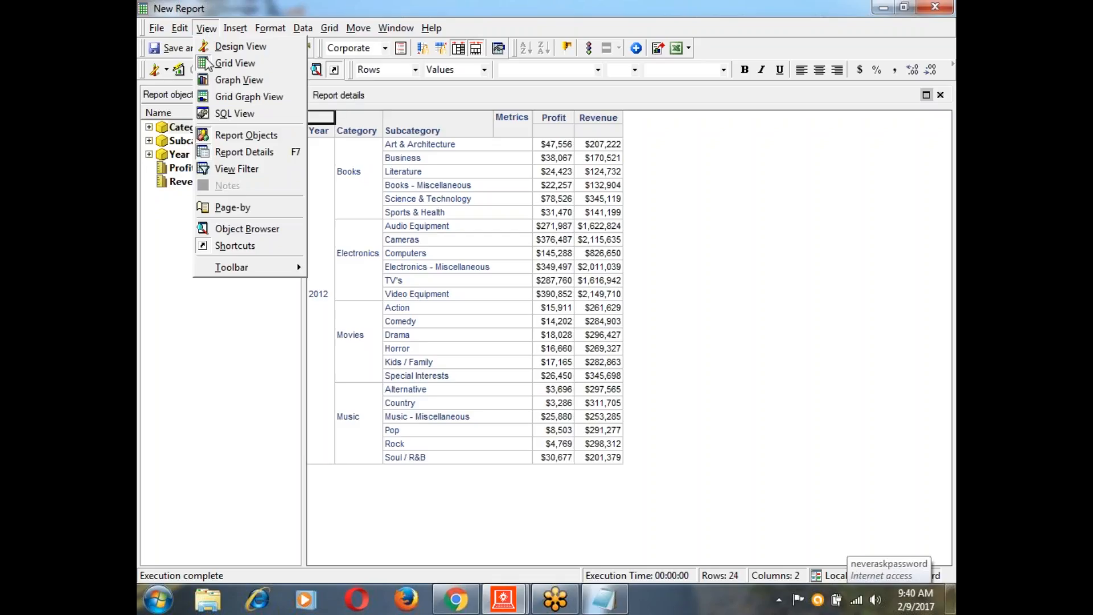
left_click(222, 171)
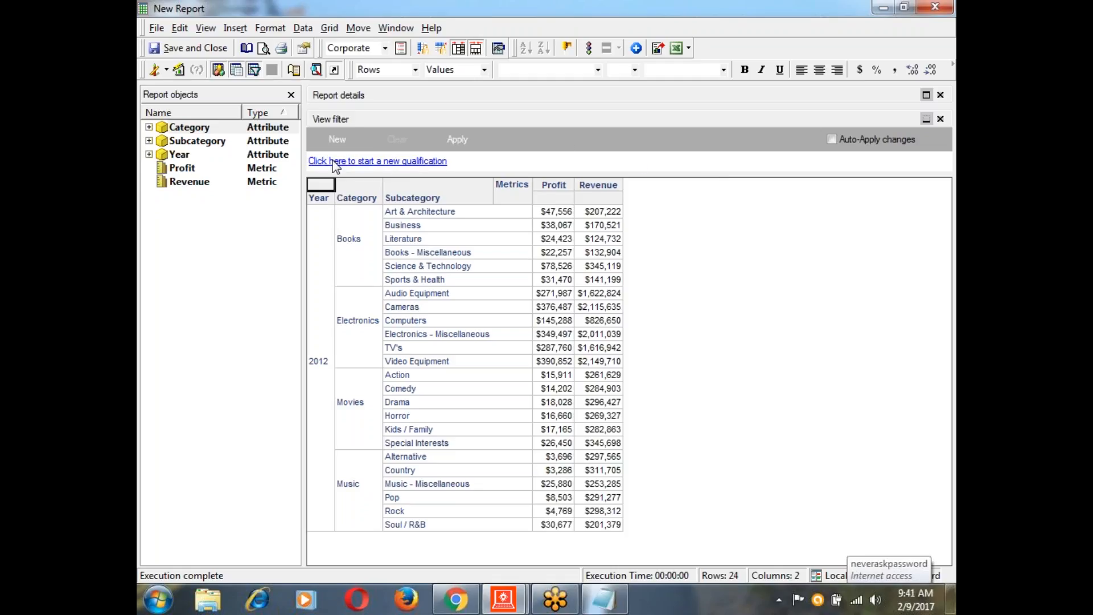
Start a new view filter qualification on Category with the In list operator.
left_click(350, 162)
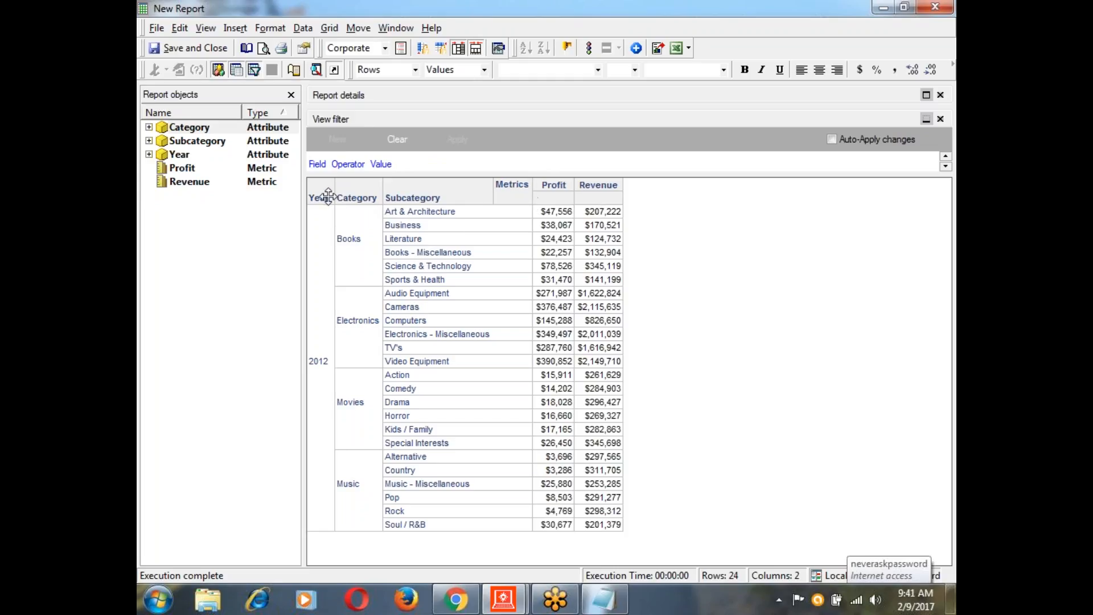
left_click(317, 165)
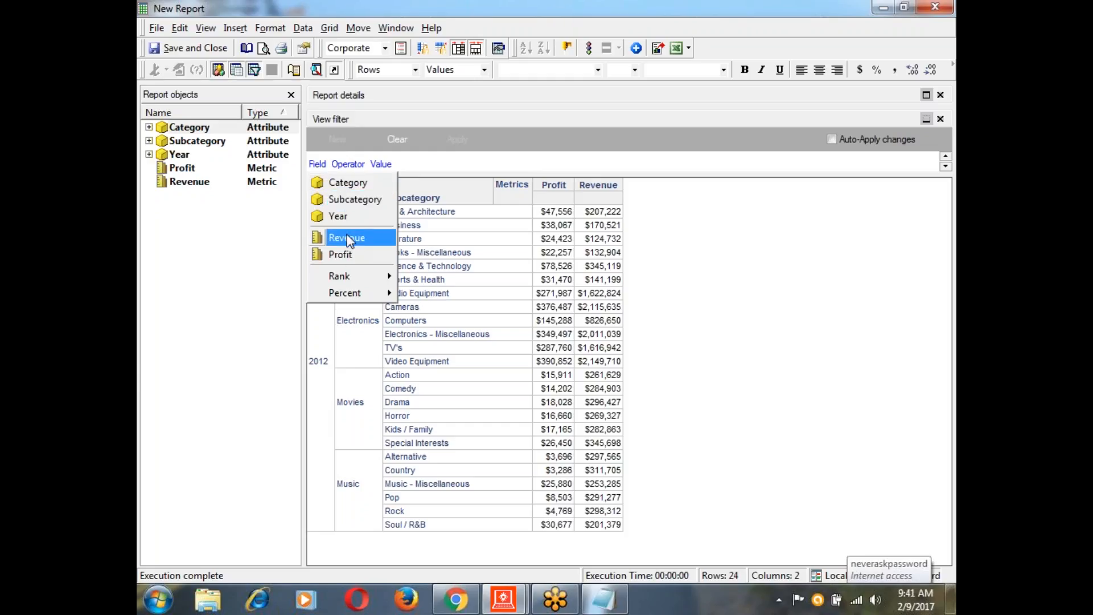
left_click(362, 185)
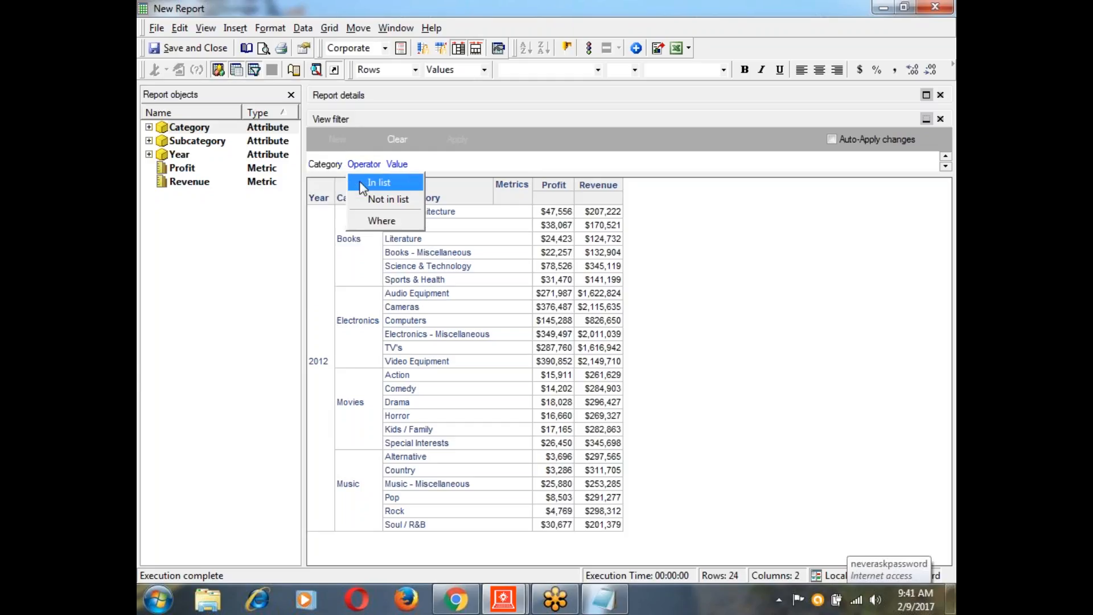
left_click(382, 187)
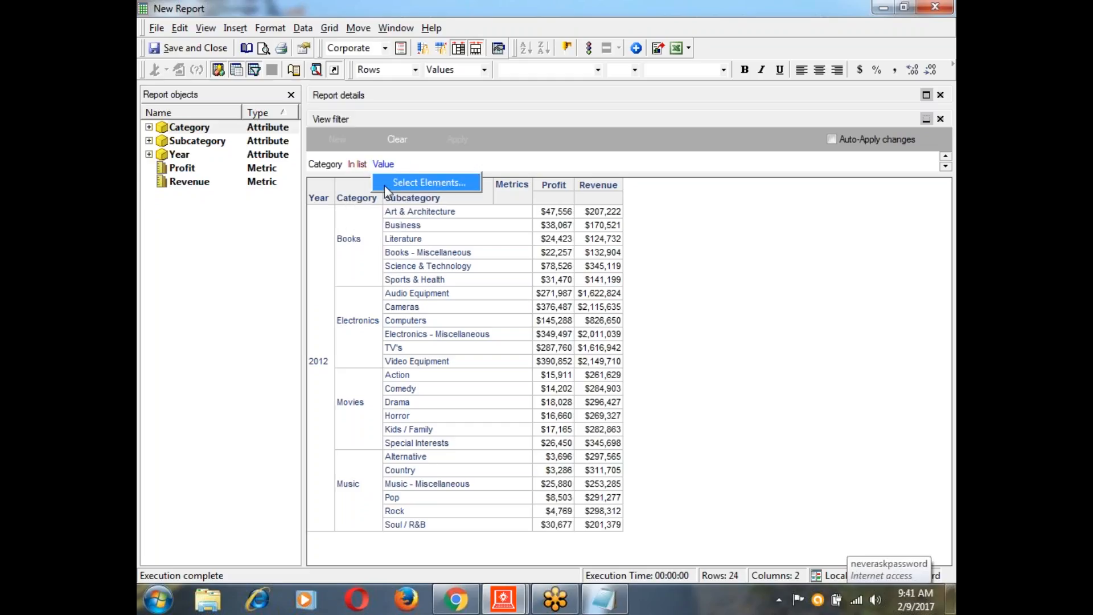
Change the operator of the Category view filter qualification to Not in list.
left_click(359, 165)
left_click(359, 165)
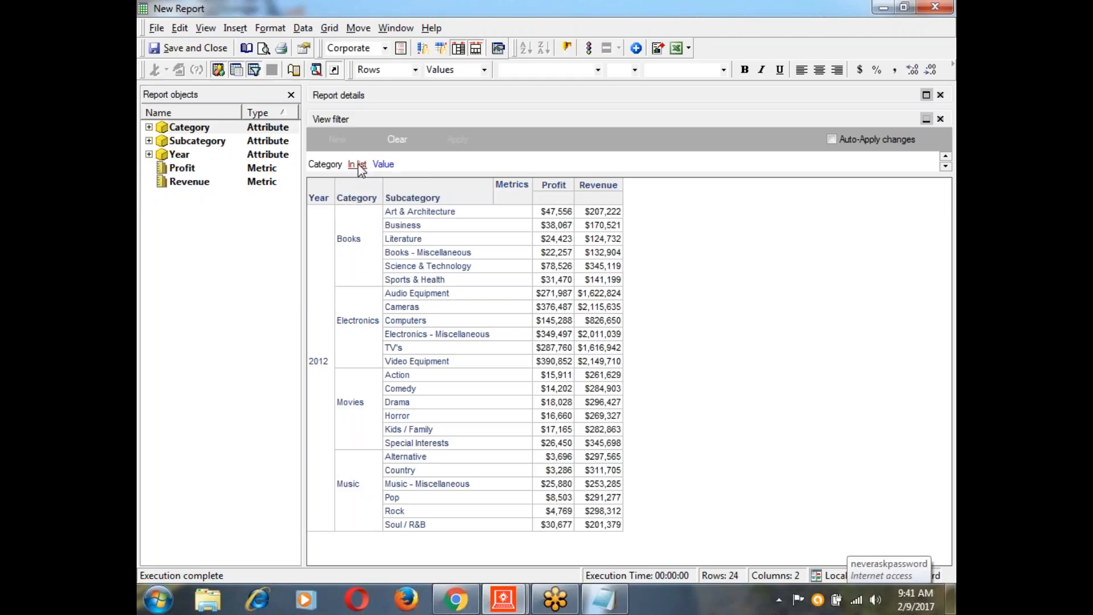
left_click(358, 165)
left_click(359, 165)
left_click(359, 165)
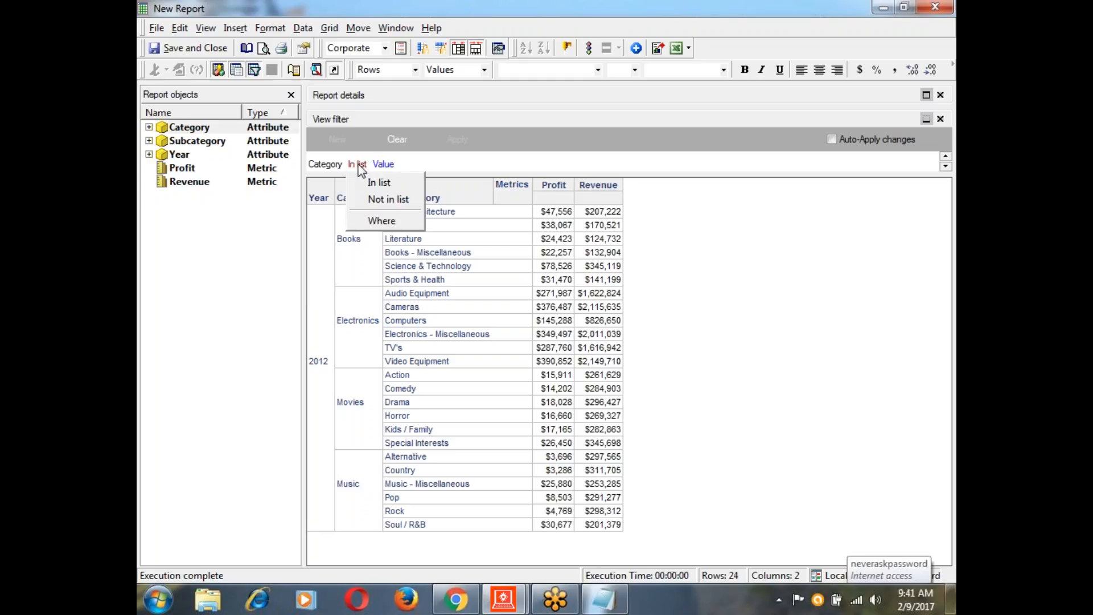
left_click(407, 201)
Select Movies as the element of the Category view filter qualification and apply the filter to the grid.
left_click(418, 183)
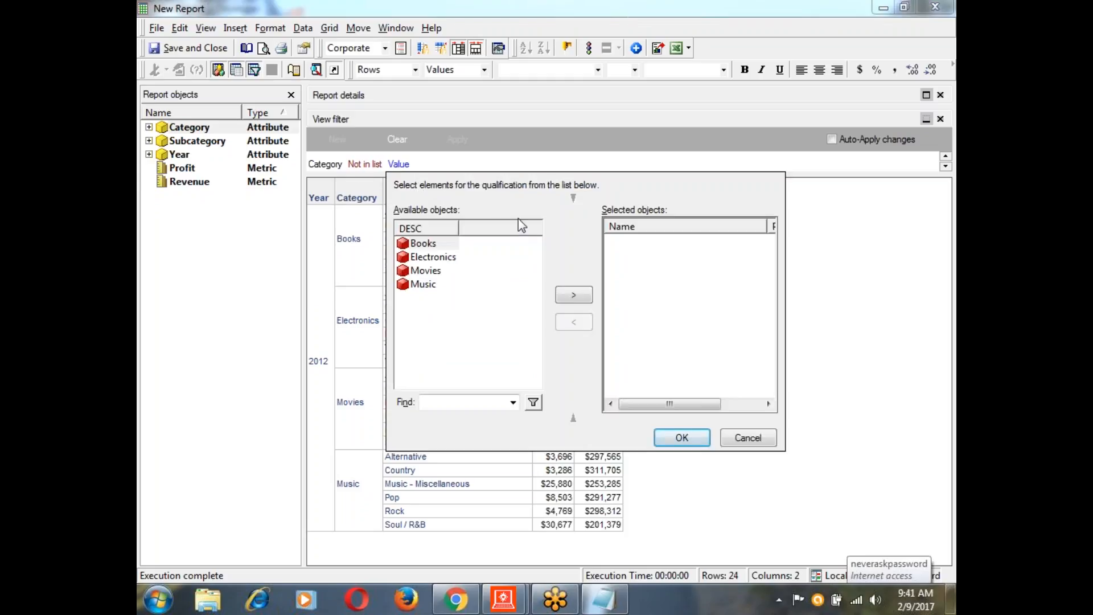
left_click(426, 270)
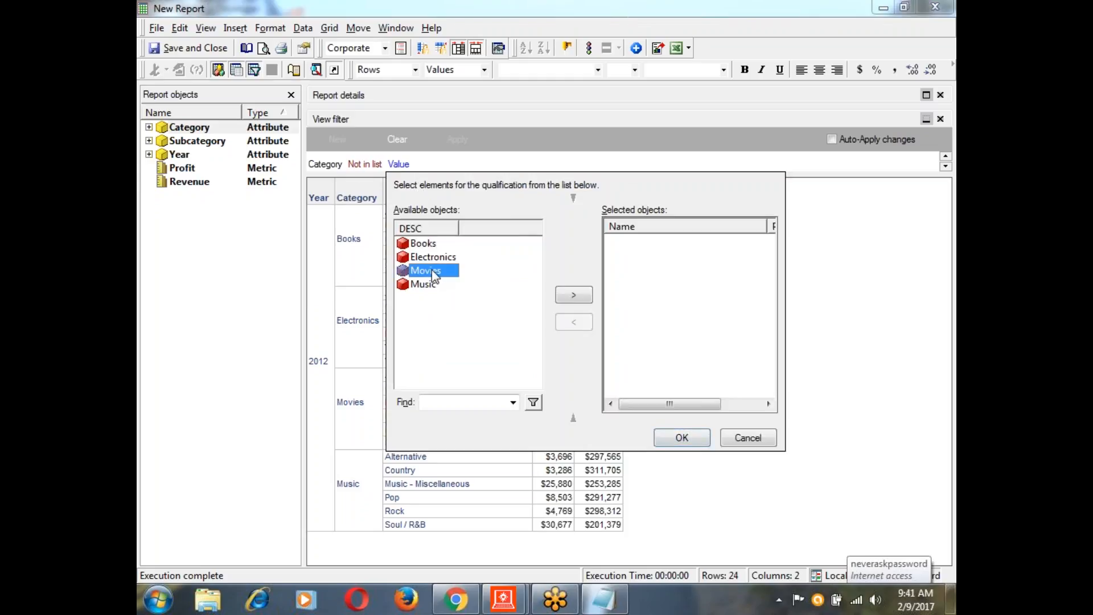
left_click(574, 295)
left_click(682, 438)
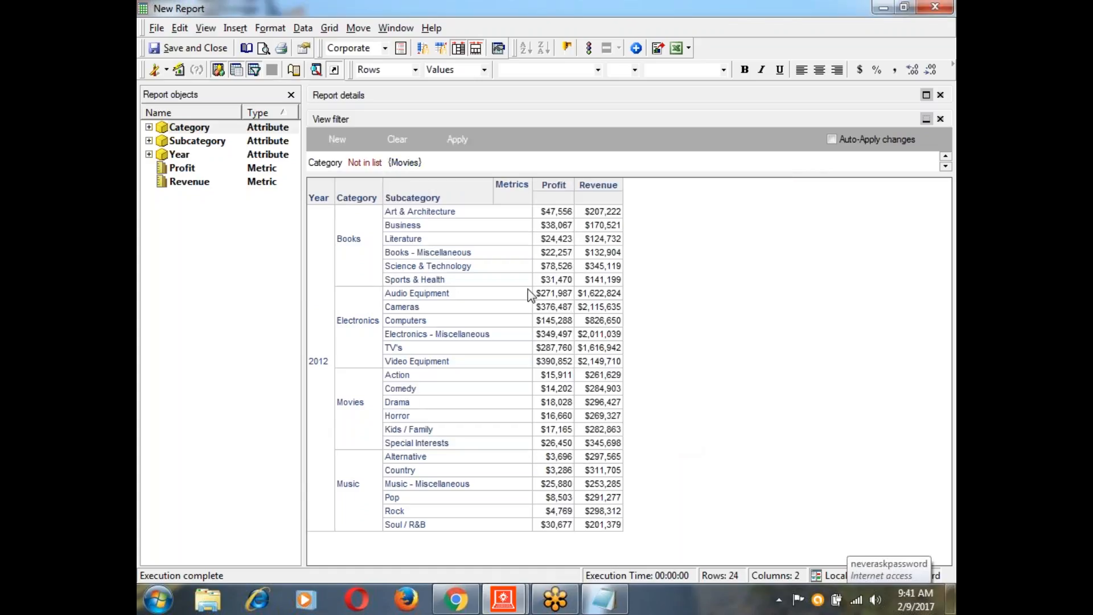
left_click(455, 139)
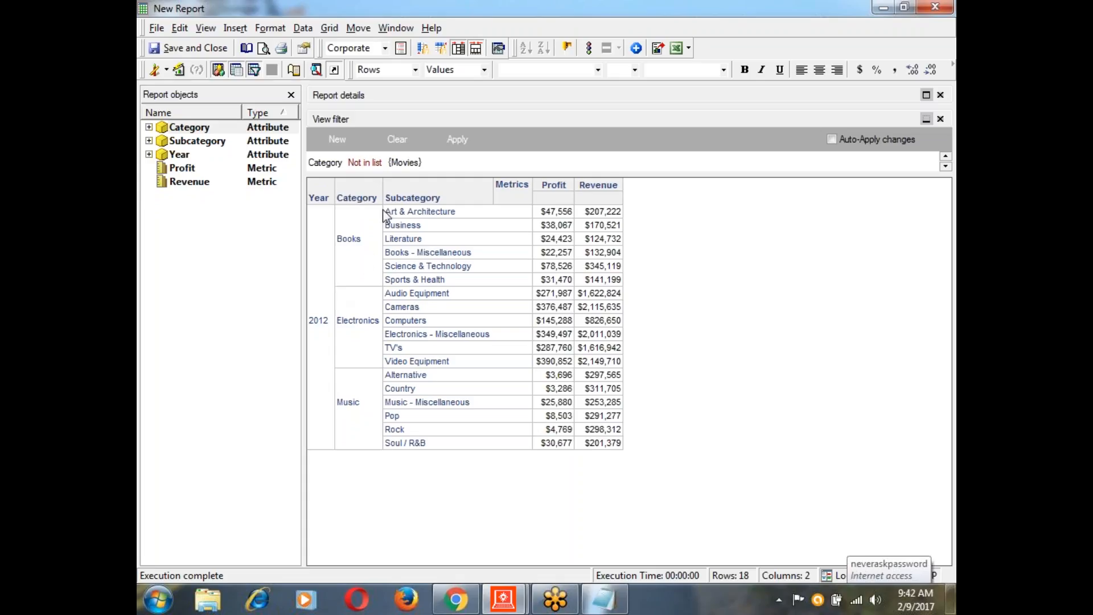
left_click(355, 163)
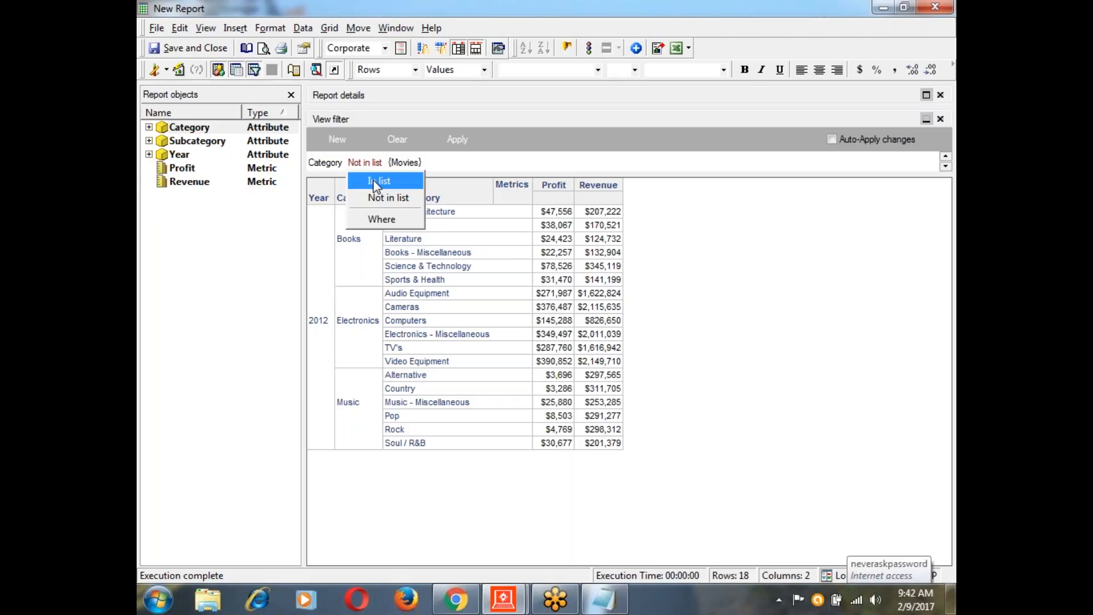
left_click(359, 162)
left_click(572, 162)
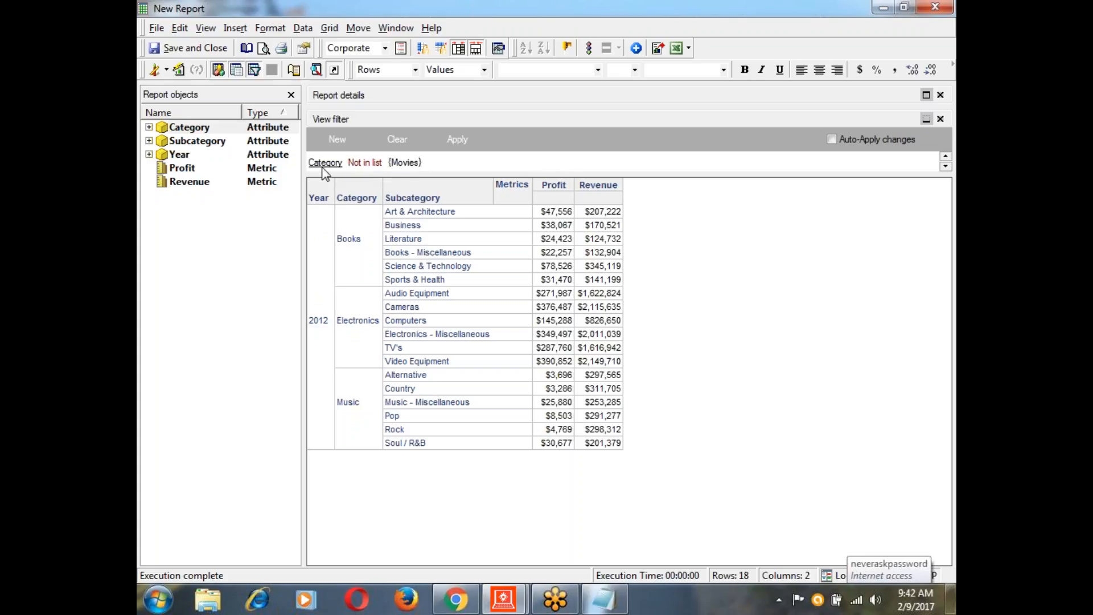
Examine the Year condition and the analytical engine calculation steps in the report's SQL, and return to the grid.
left_click(166, 69)
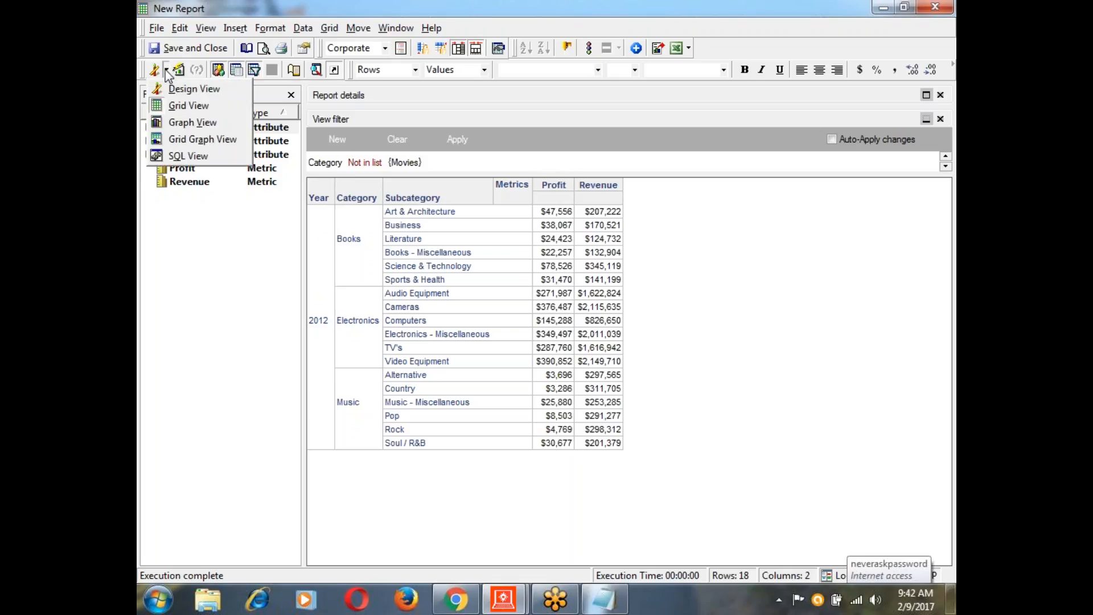
left_click(178, 156)
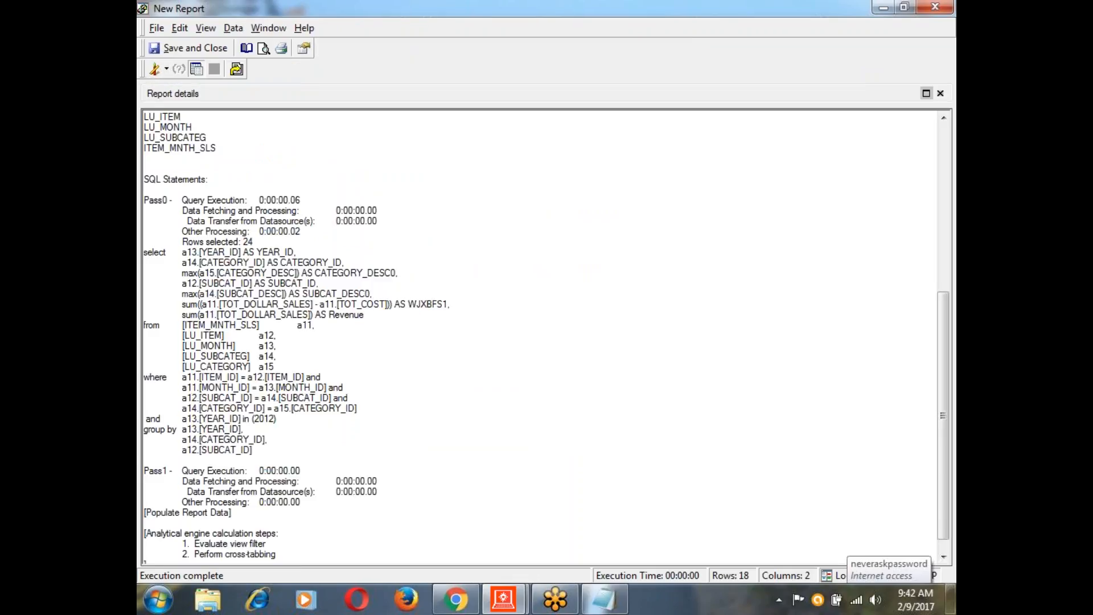
scroll(415, 367, "down", 1)
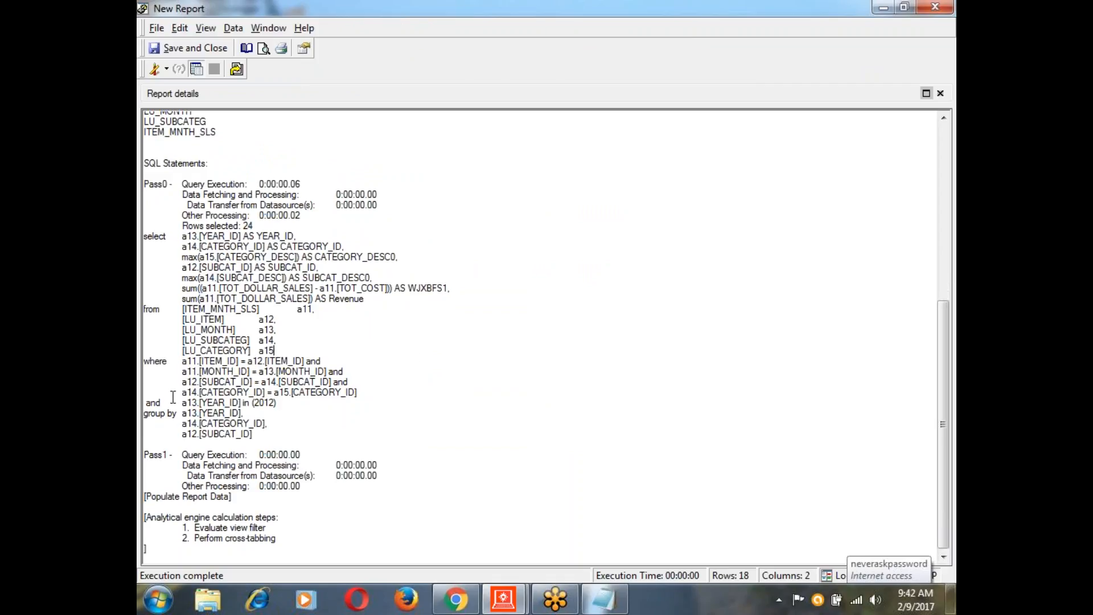
left_click_drag(161, 403, 284, 407)
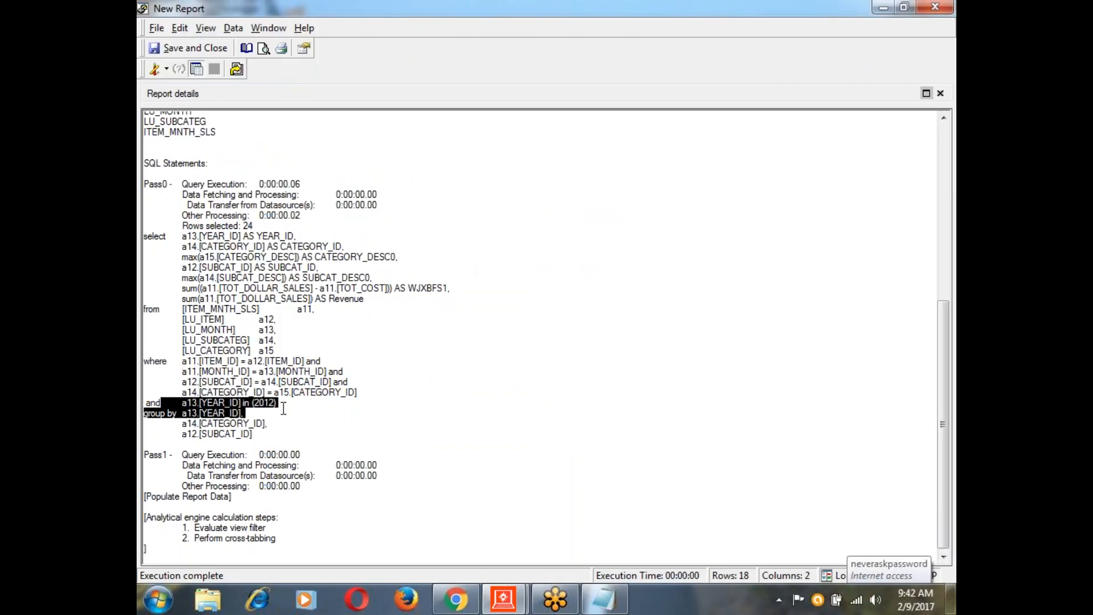
left_click_drag(283, 407, 323, 408)
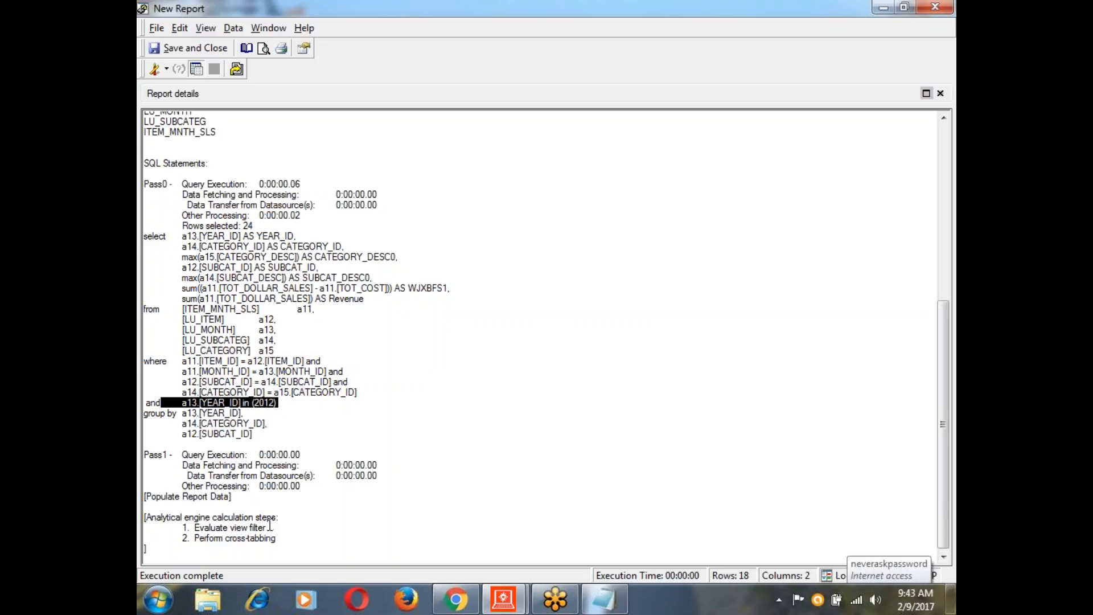
left_click_drag(270, 525, 291, 515)
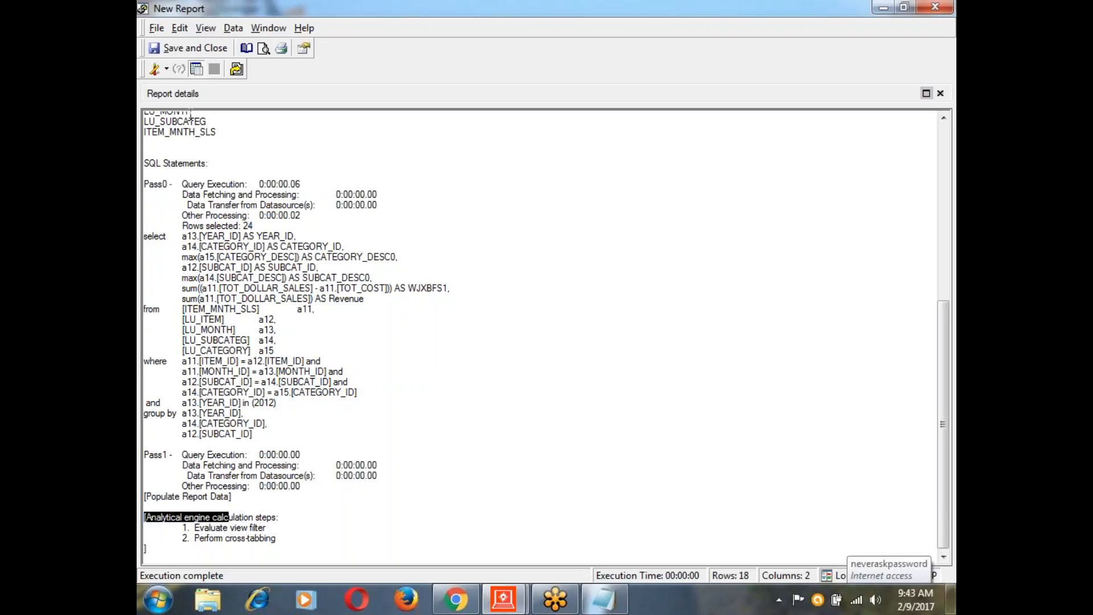
left_click(166, 68)
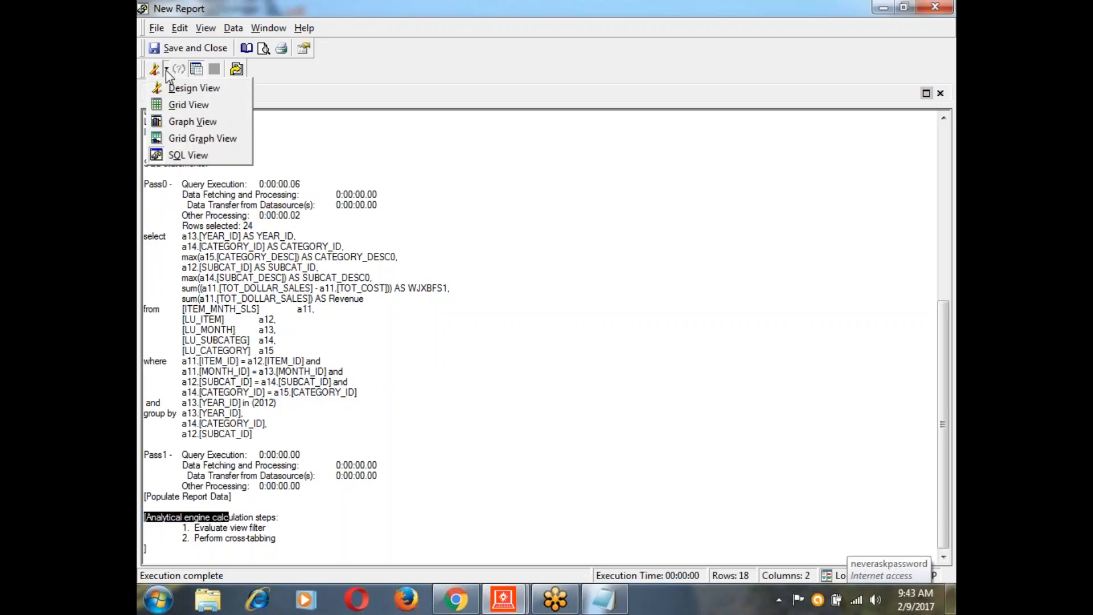
left_click(188, 105)
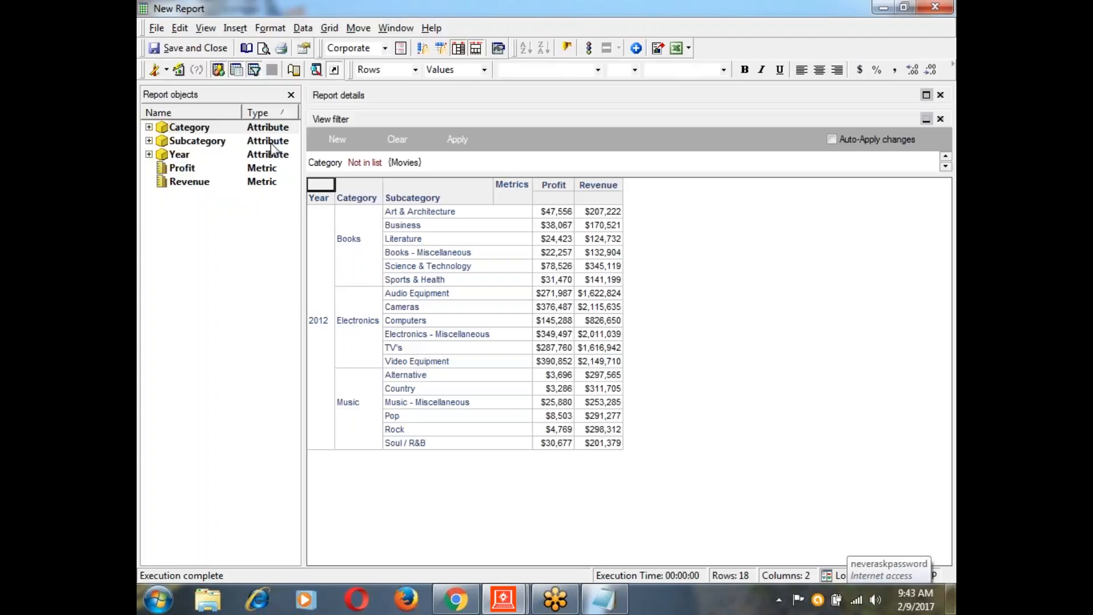
Clear the Category qualification from the view filter and apply the empty filter to the grid.
left_click(396, 140)
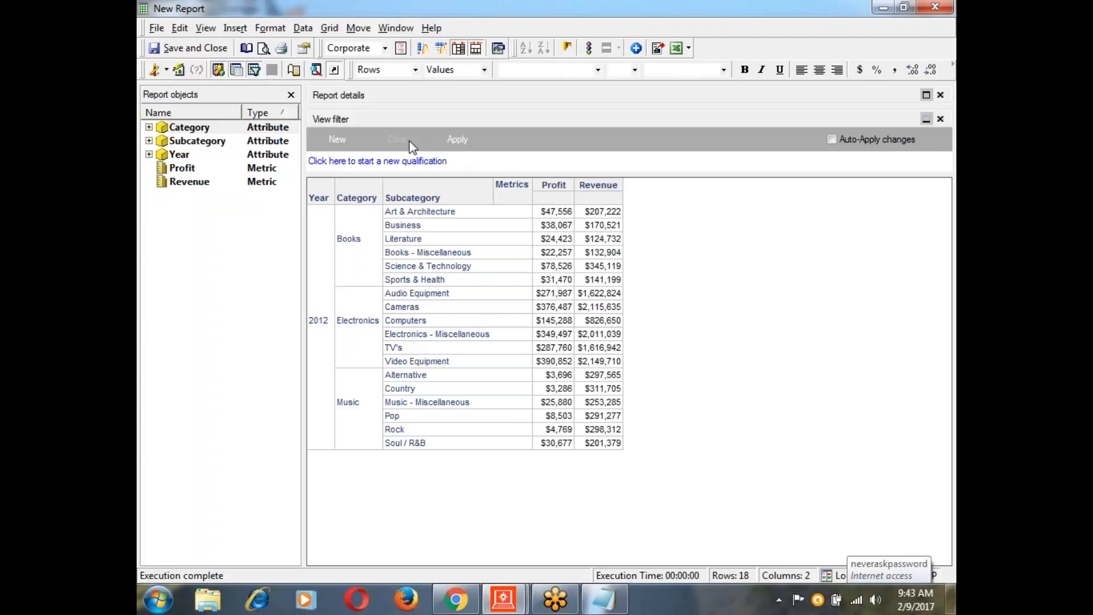
left_click(354, 161)
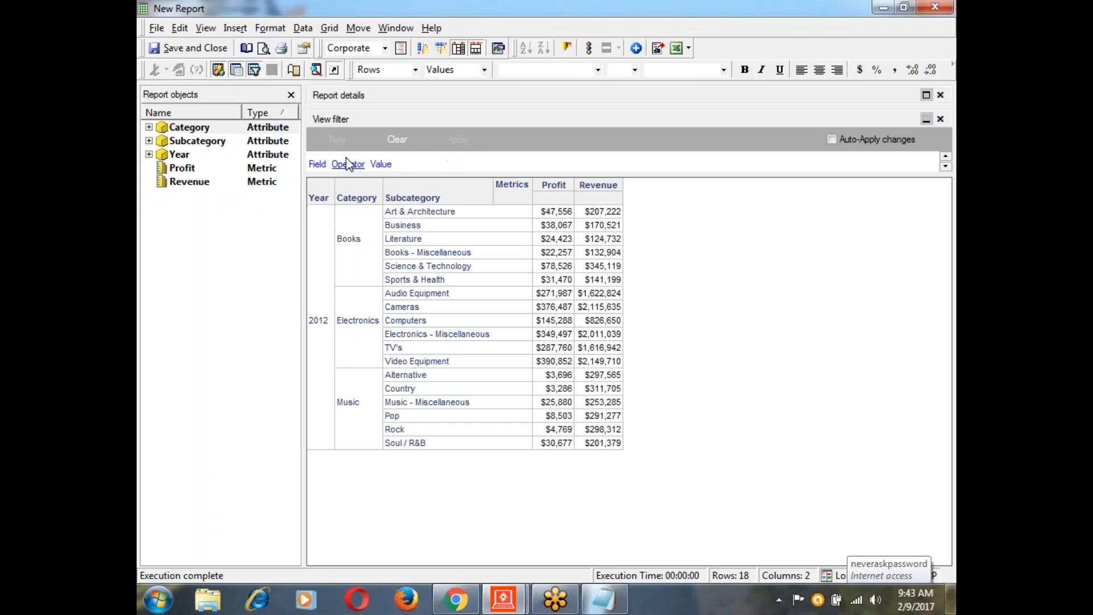
left_click(391, 144)
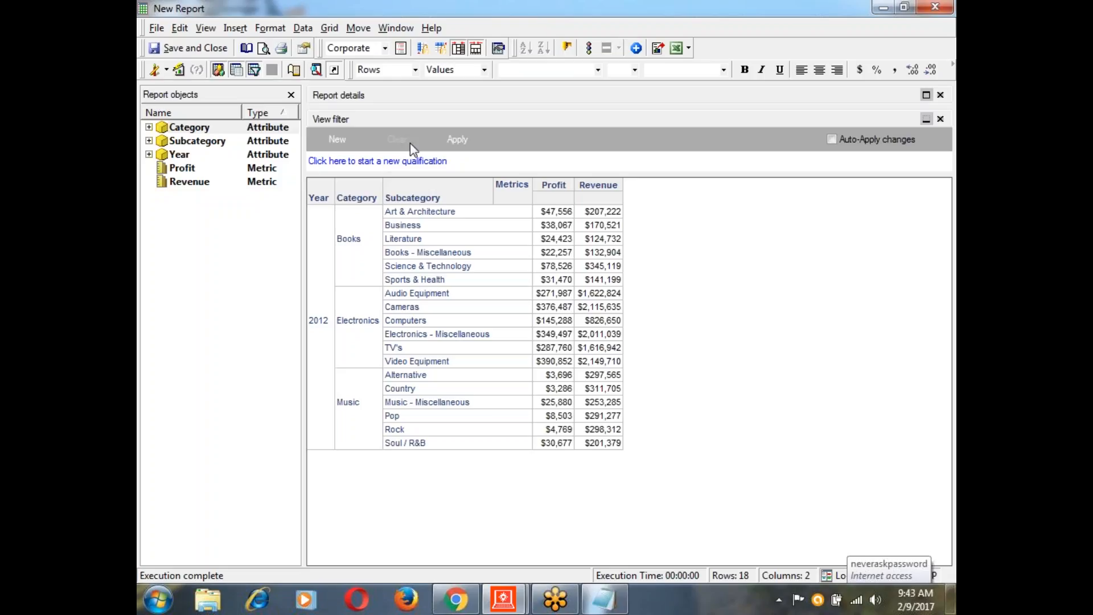
left_click(456, 139)
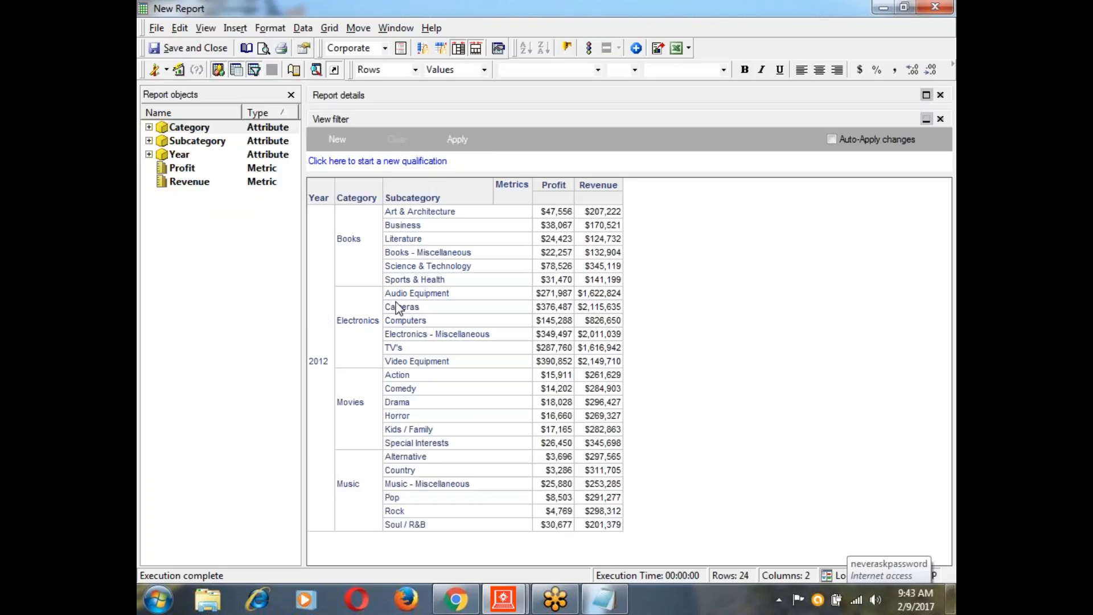
Start a new view filter qualification on the Profit metric with the Greater than operator.
left_click(345, 162)
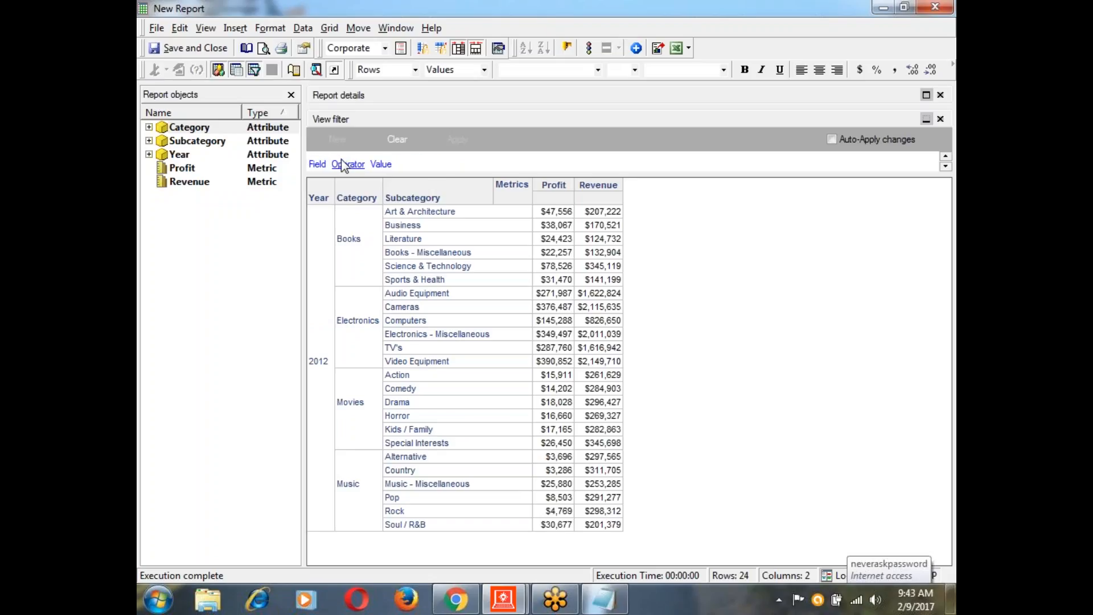
left_click(317, 164)
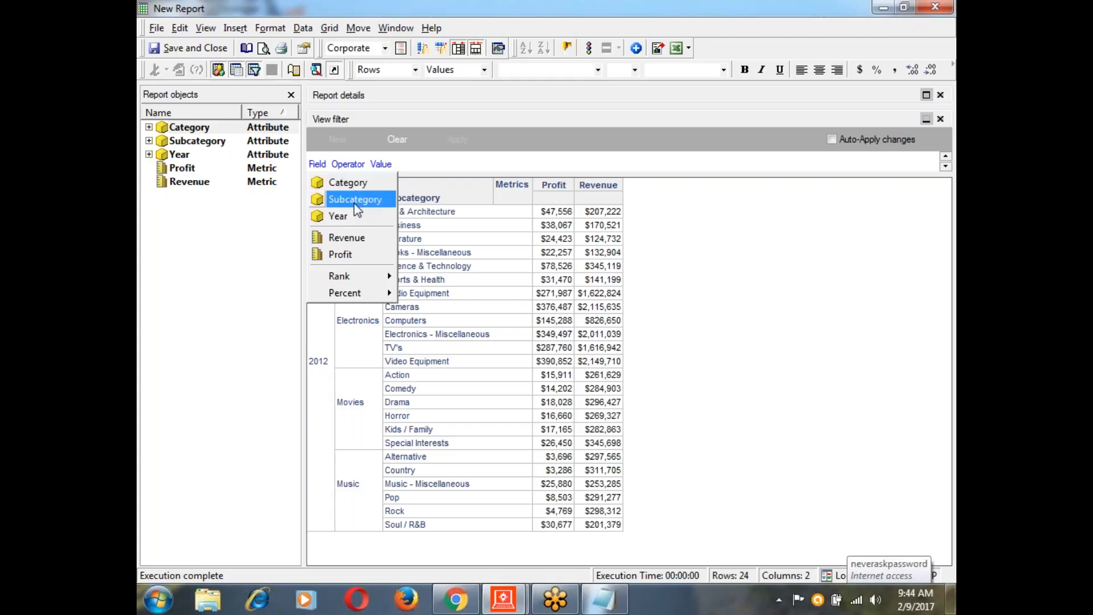
left_click(342, 255)
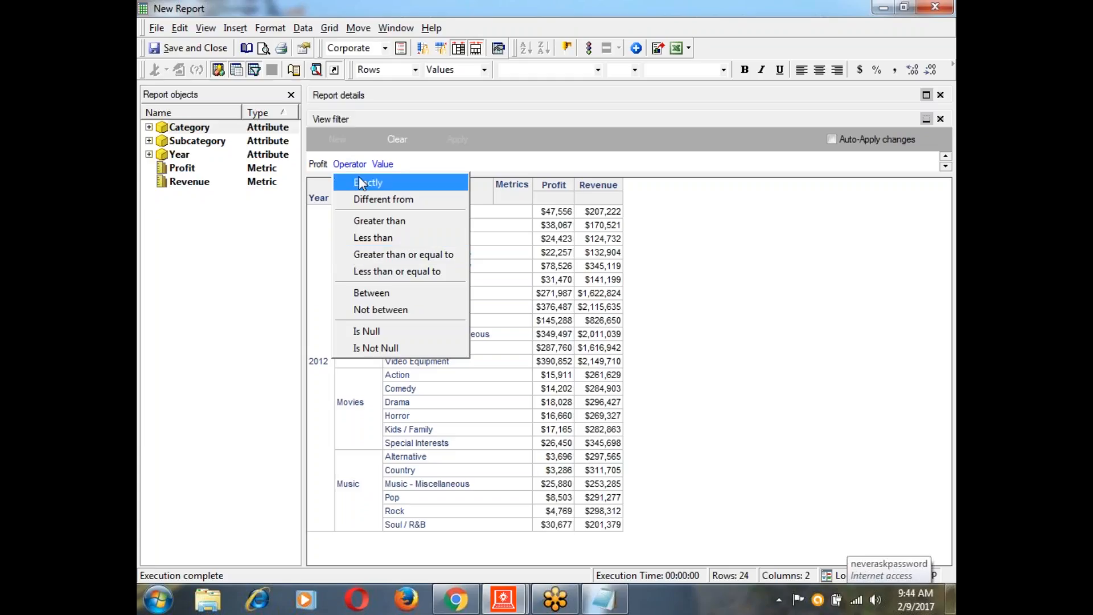
left_click(390, 222)
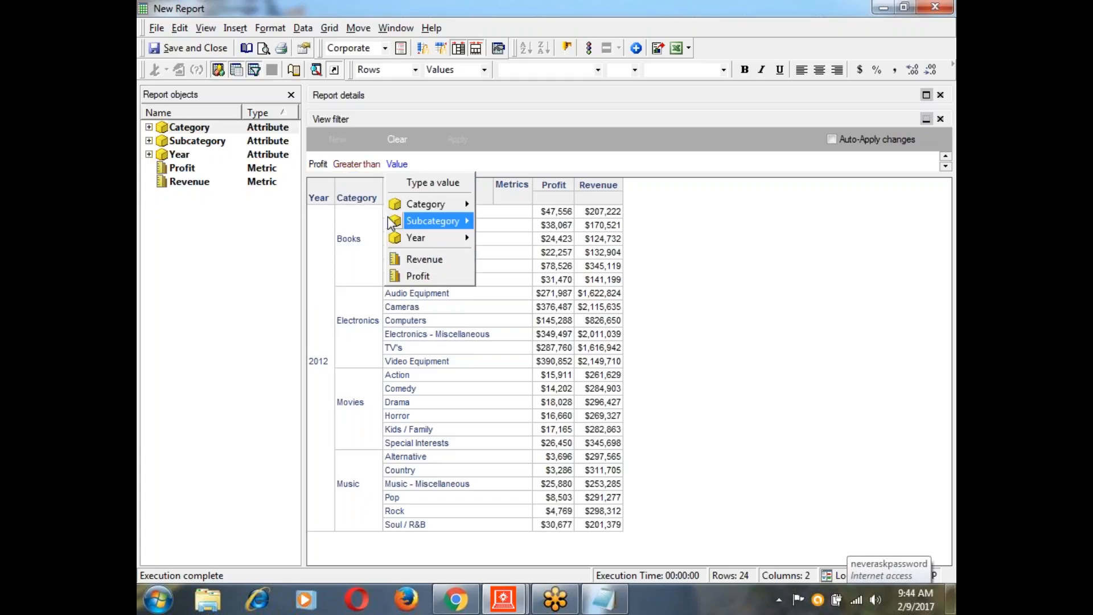
Enter 10000 as the comparison value of the Profit view filter qualification and apply the filter to the grid.
mouse_move(391, 223)
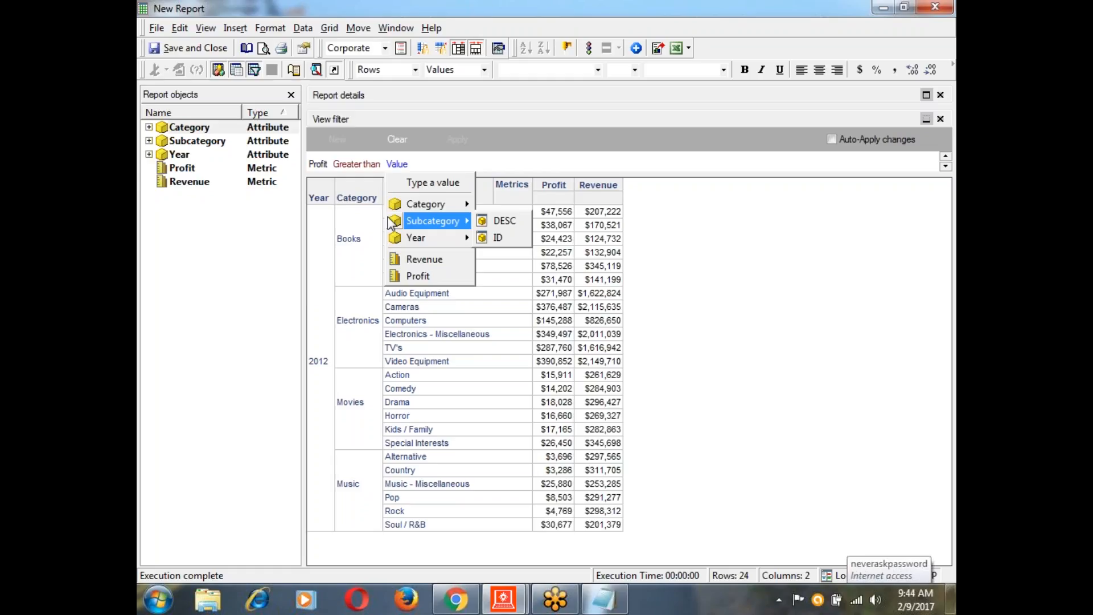
left_click(414, 181)
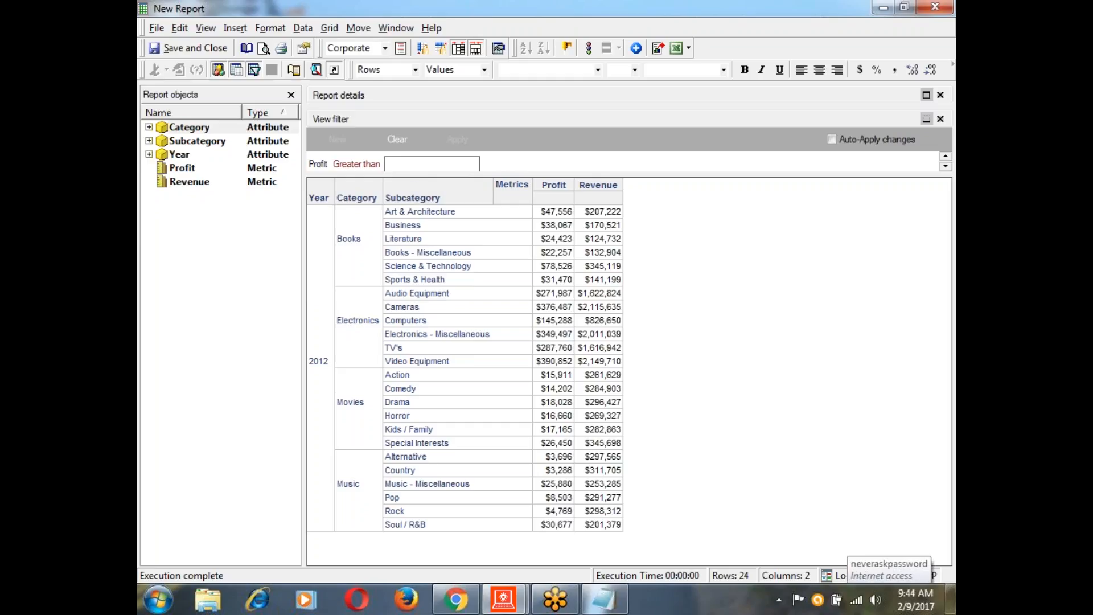
type("2")
key("BackSpace")
type("1000")
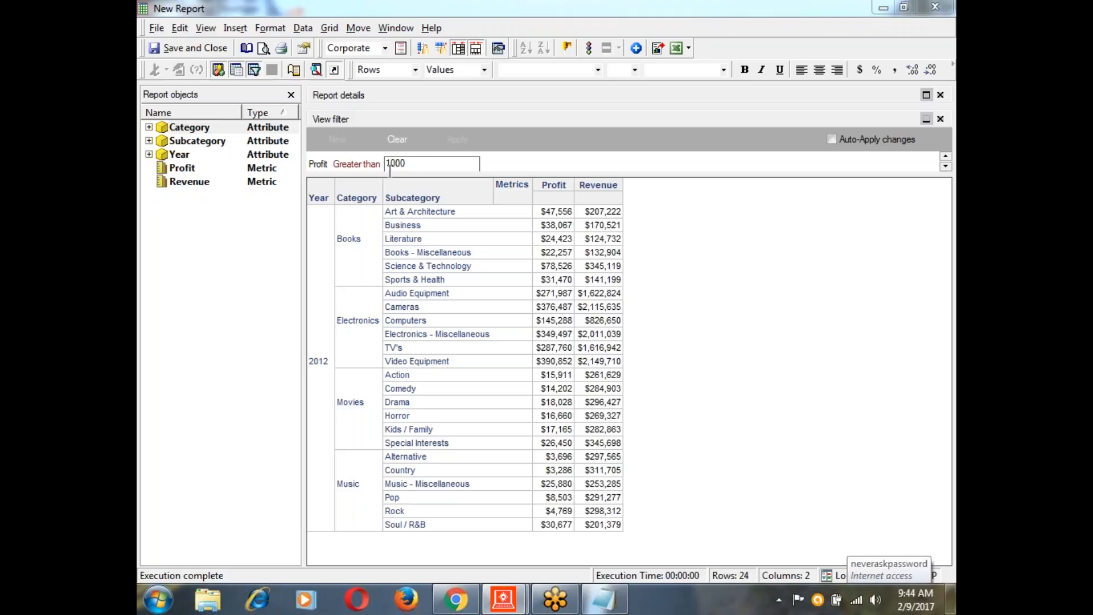
left_click(715, 161)
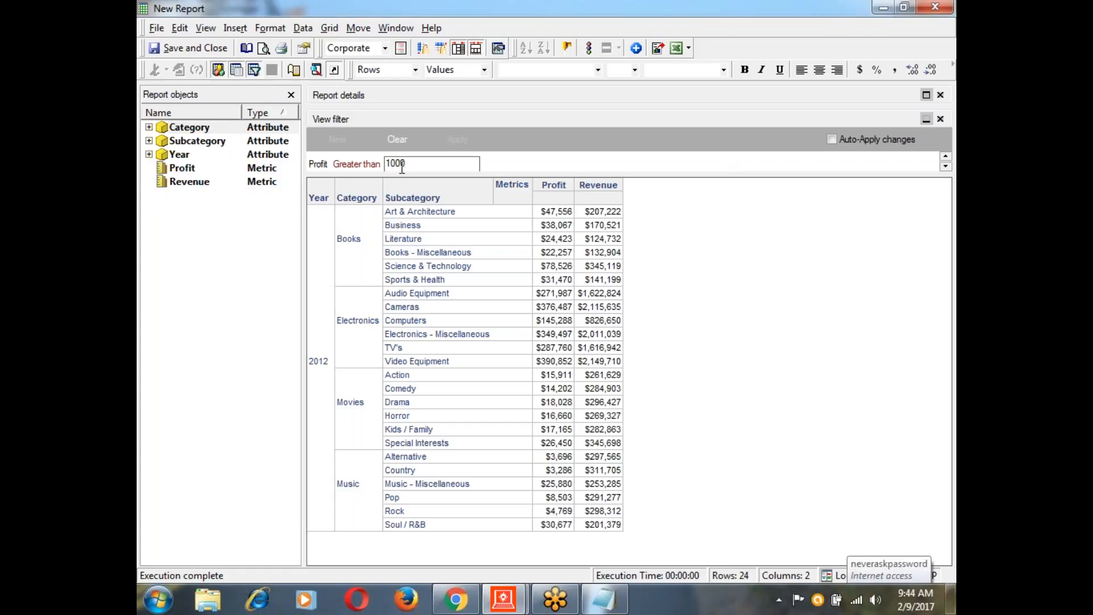
type("0")
left_click(562, 185)
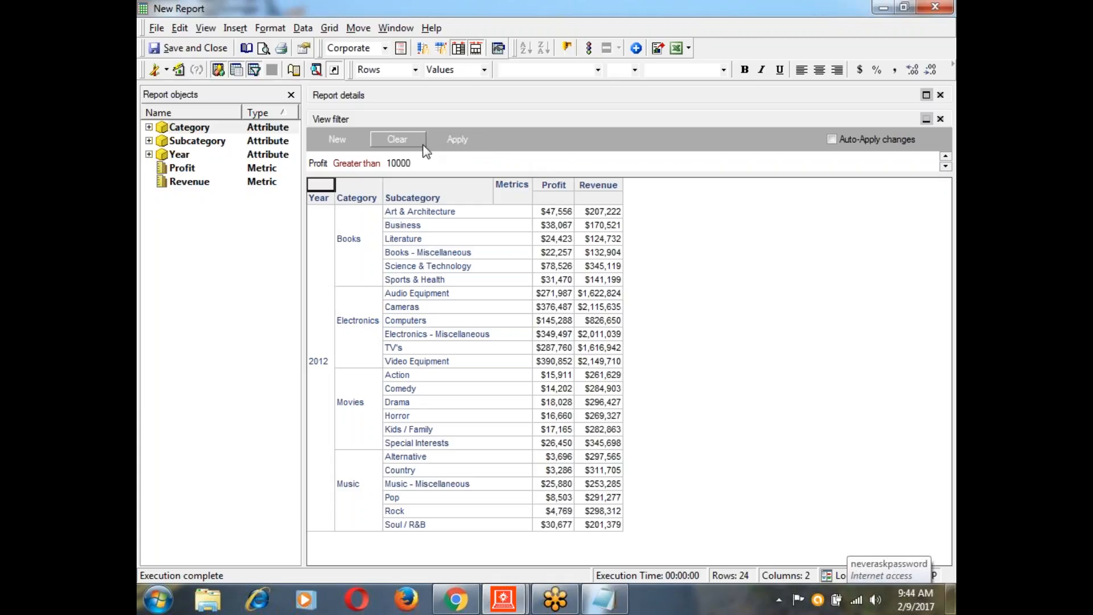
left_click(457, 139)
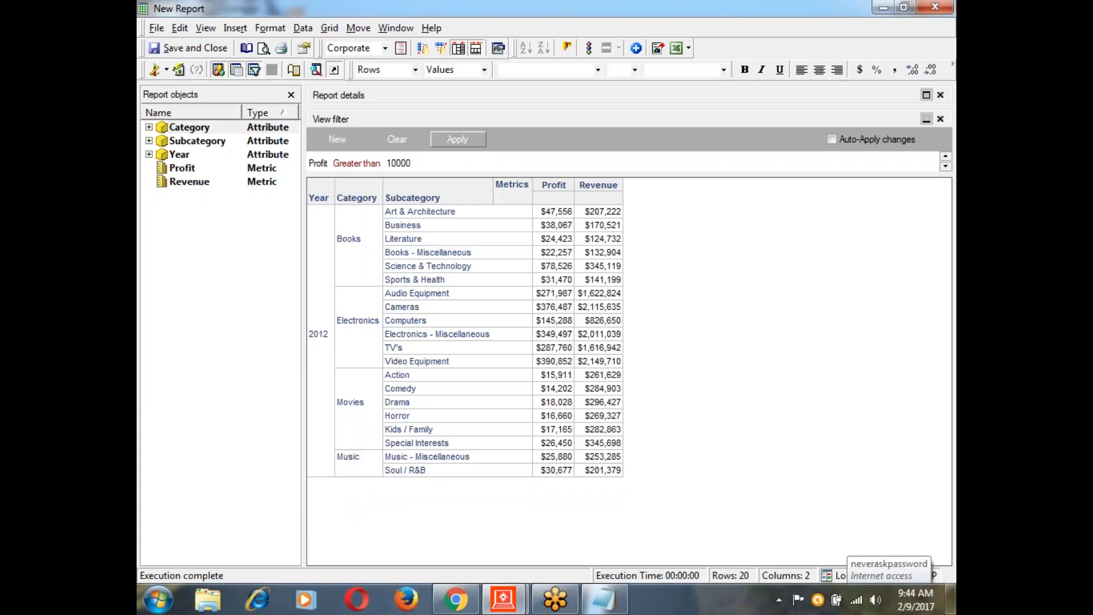
left_click(460, 142)
Close the report without saving its changes and create a new blank report in the Demo Reports folder.
key("alt+F4")
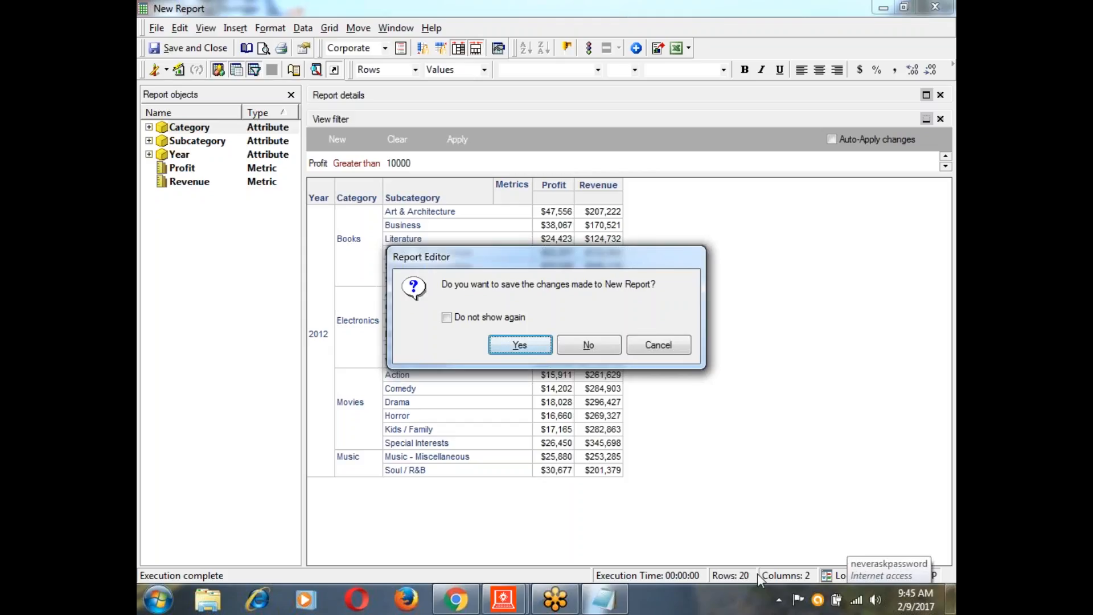
left_click(589, 345)
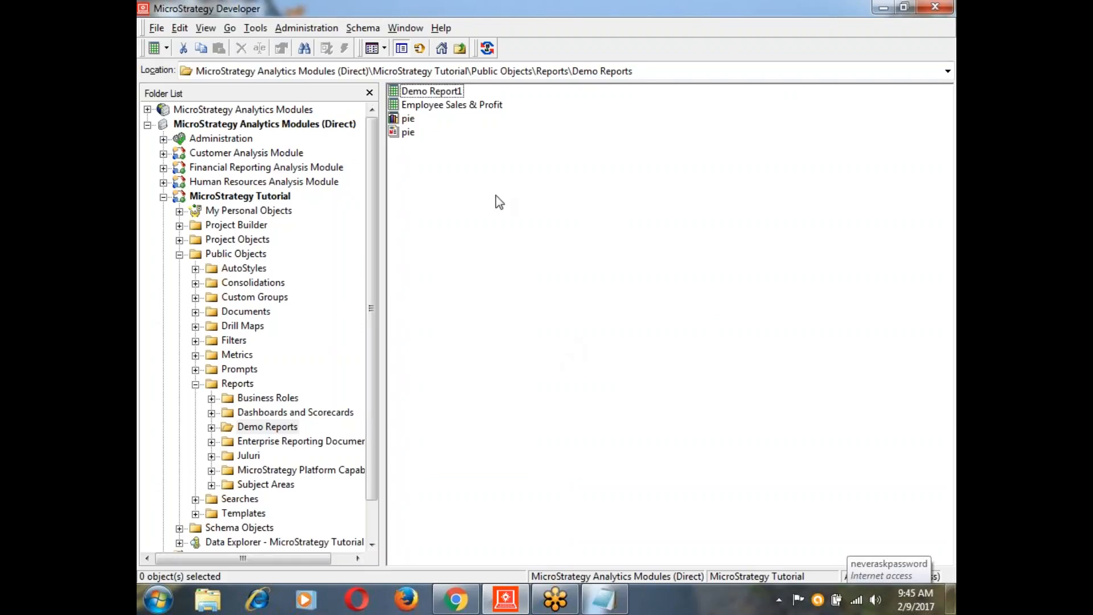
right_click(424, 176)
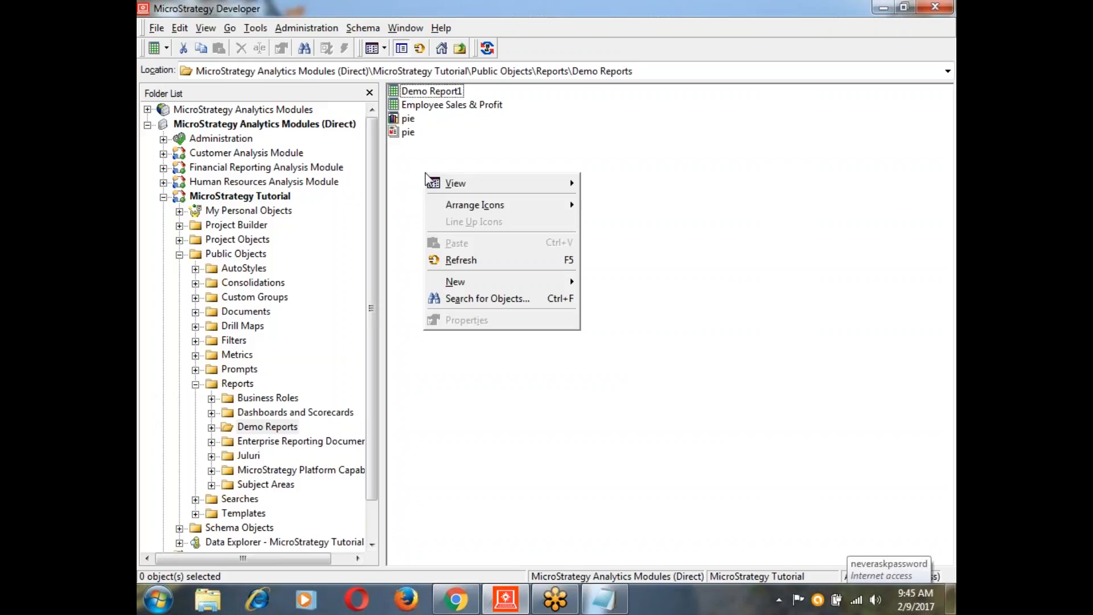
mouse_move(559, 289)
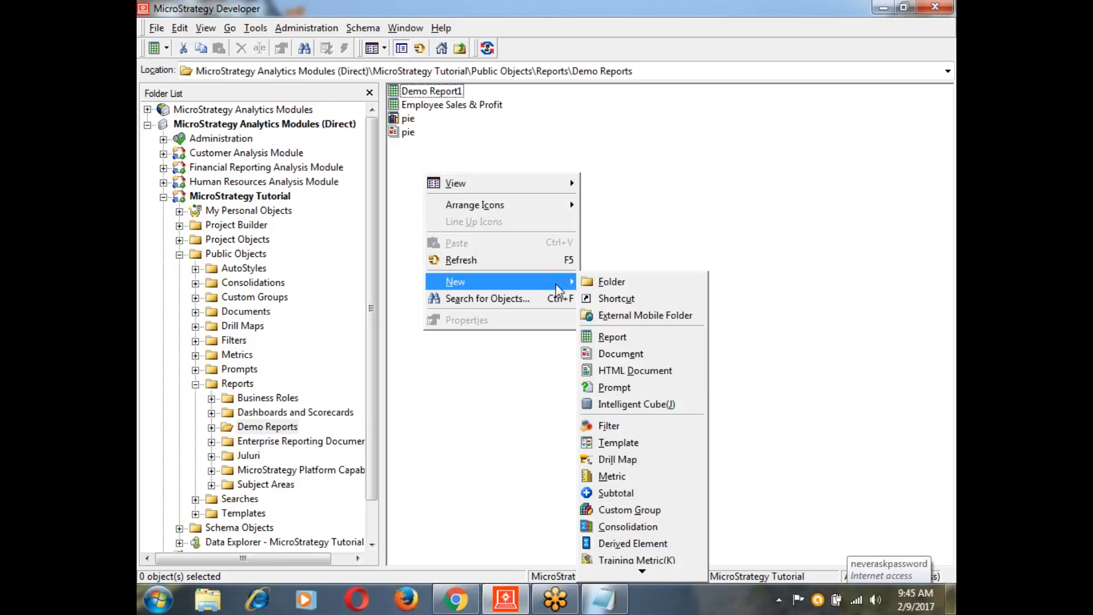
left_click(622, 339)
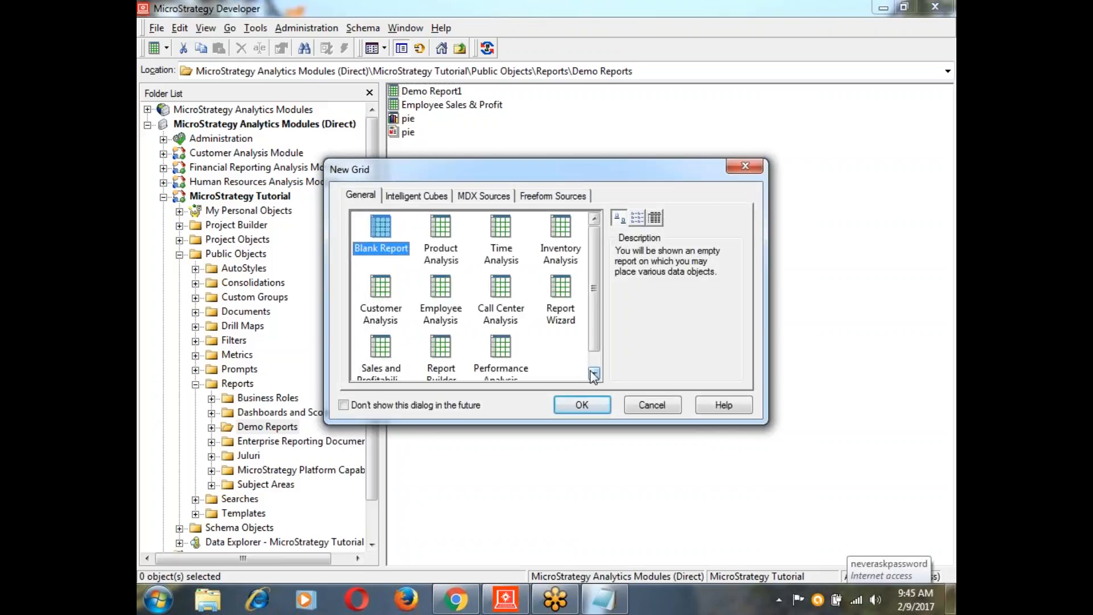
left_click(581, 405)
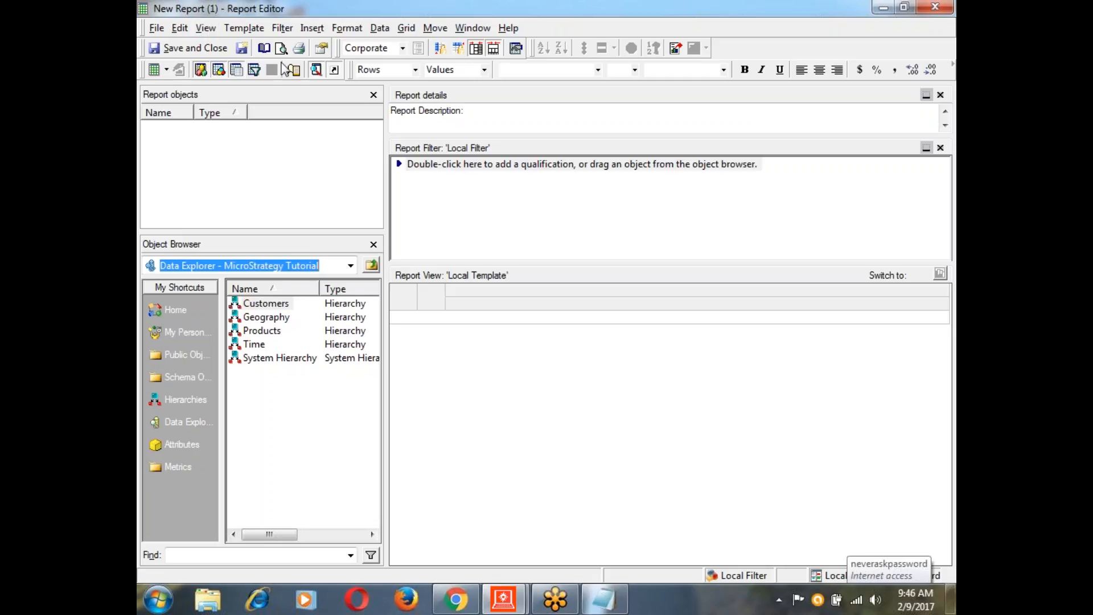
Show the View filter pane in the new report and add the Region attribute from the Geography attributes to the template.
left_click(213, 33)
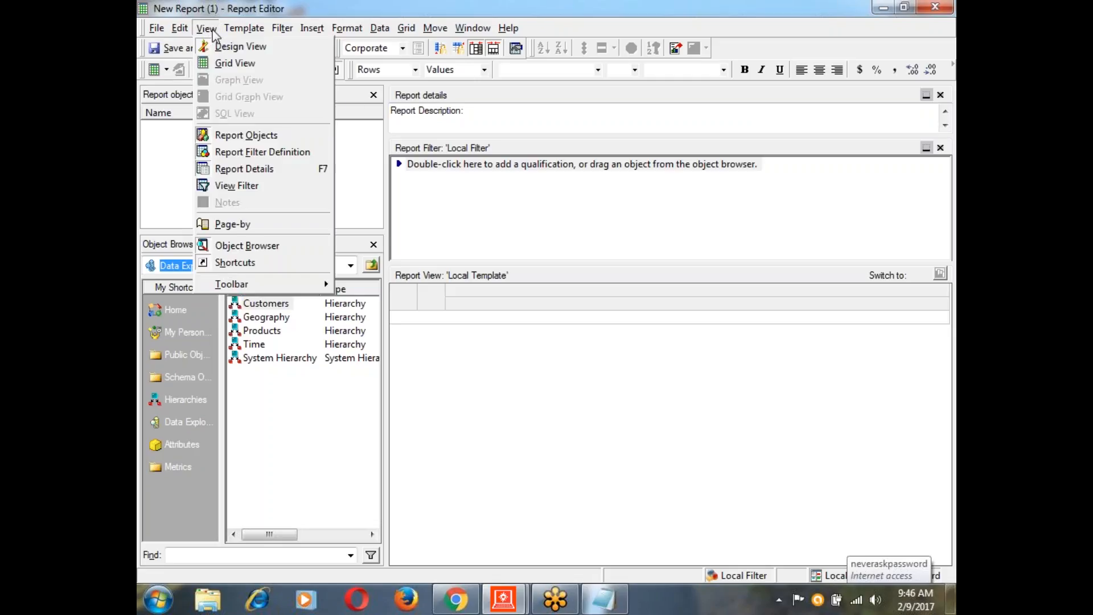
left_click(247, 186)
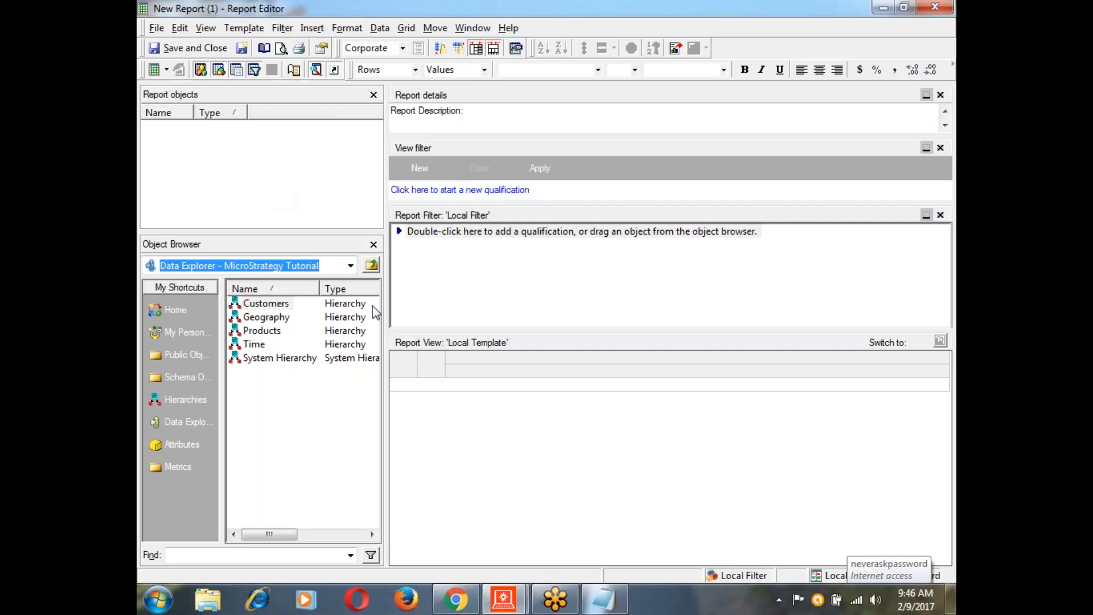
left_click(180, 444)
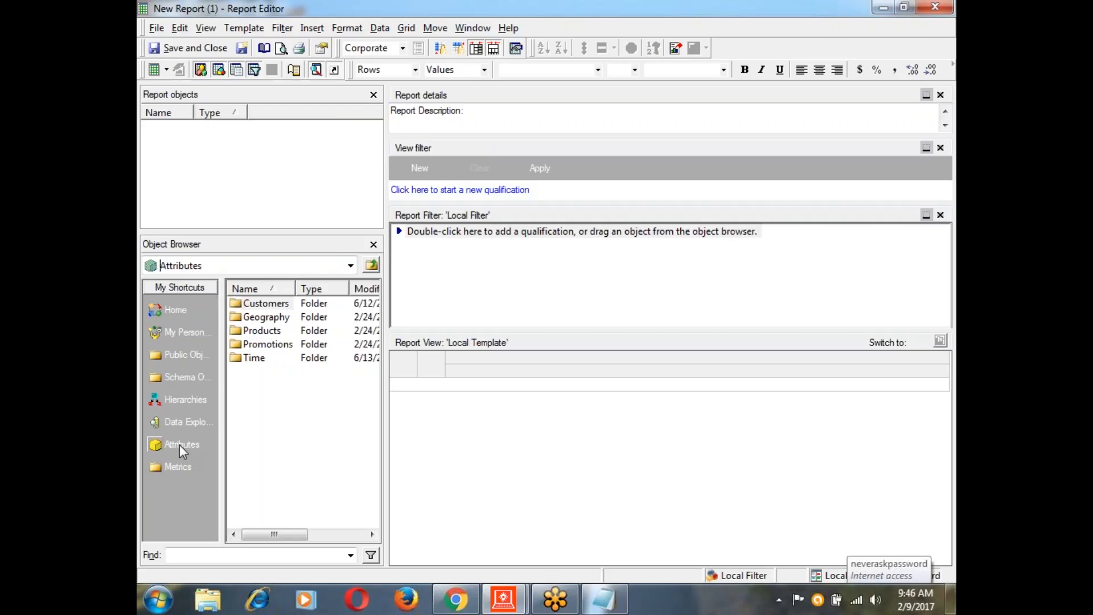
double_click(267, 317)
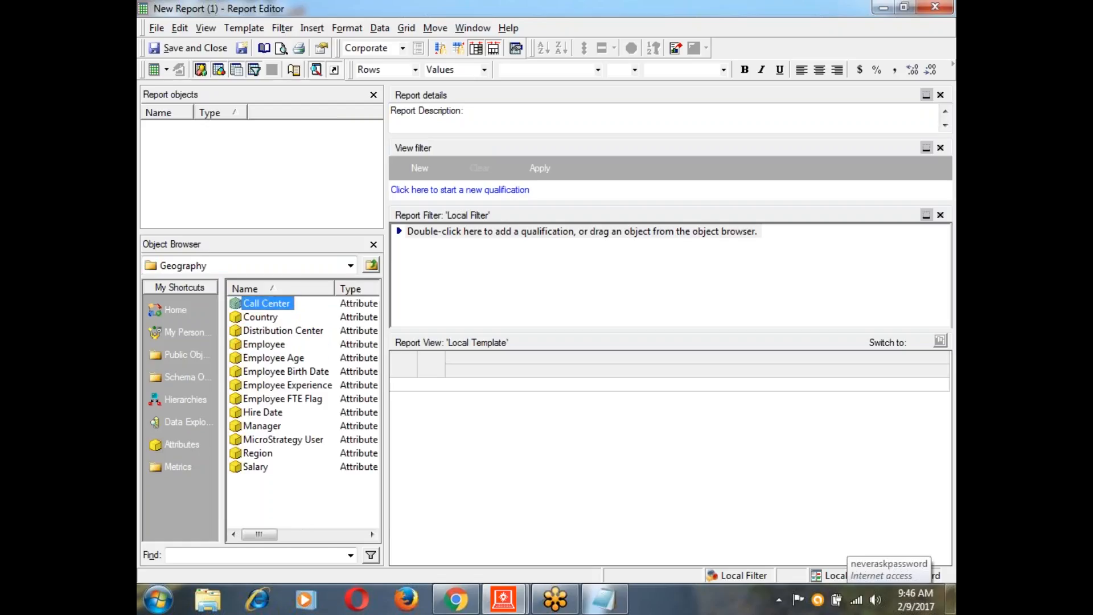
double_click(258, 453)
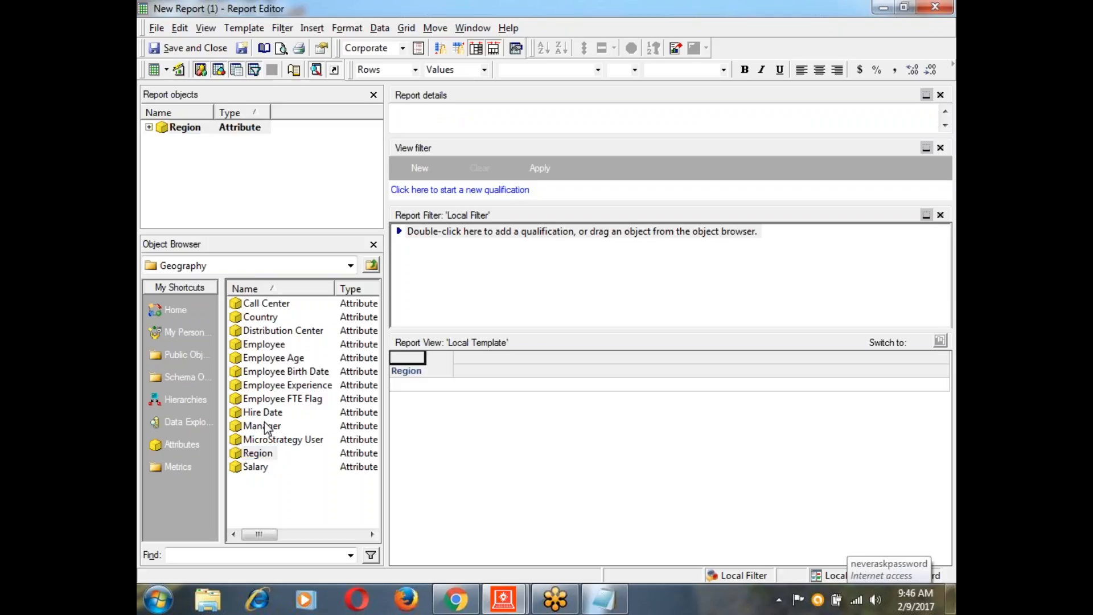
Add the Employee attribute and the Profit metric from the Sales Metrics folder to the report template.
double_click(272, 349)
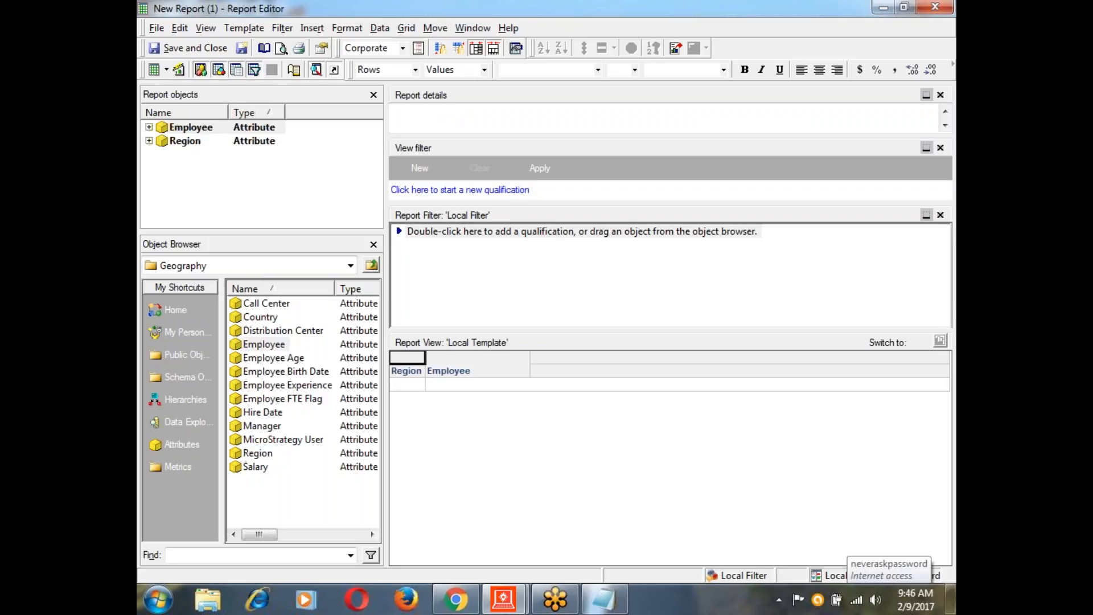
left_click(171, 467)
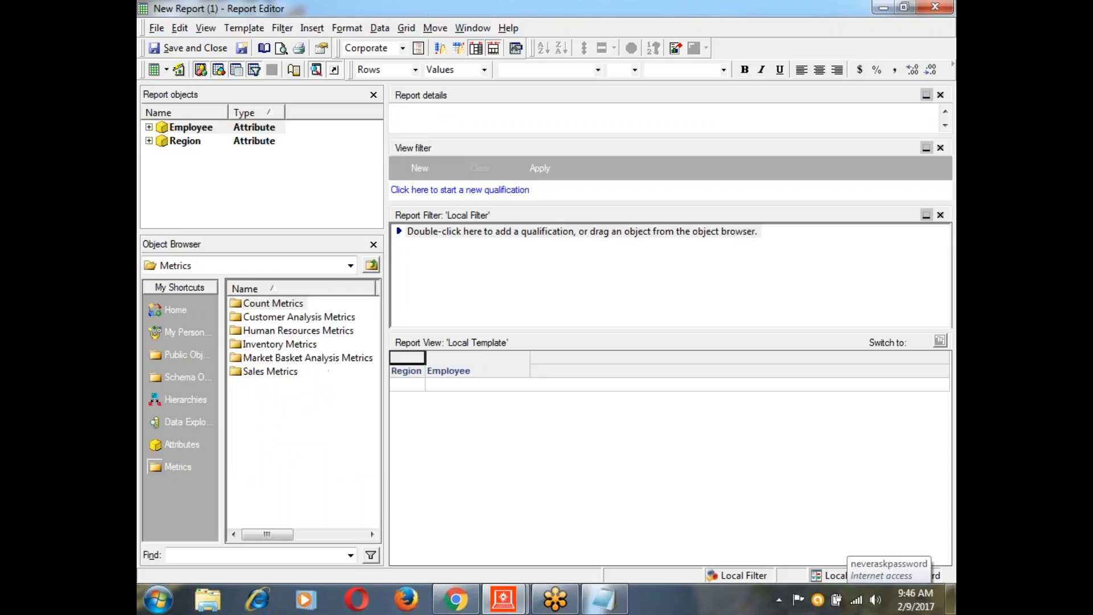
double_click(266, 372)
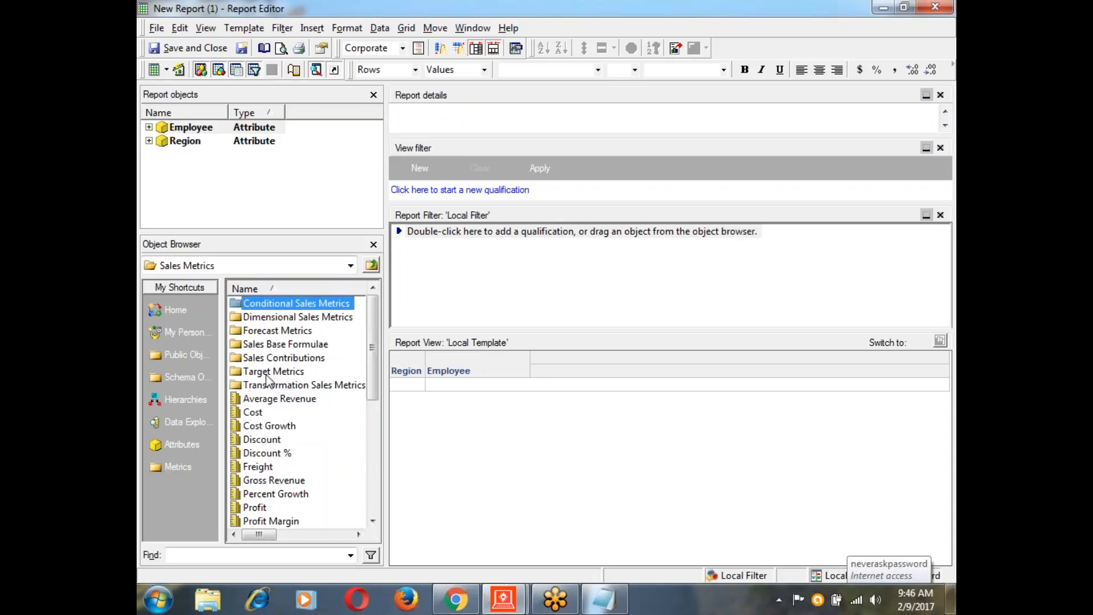
double_click(258, 508)
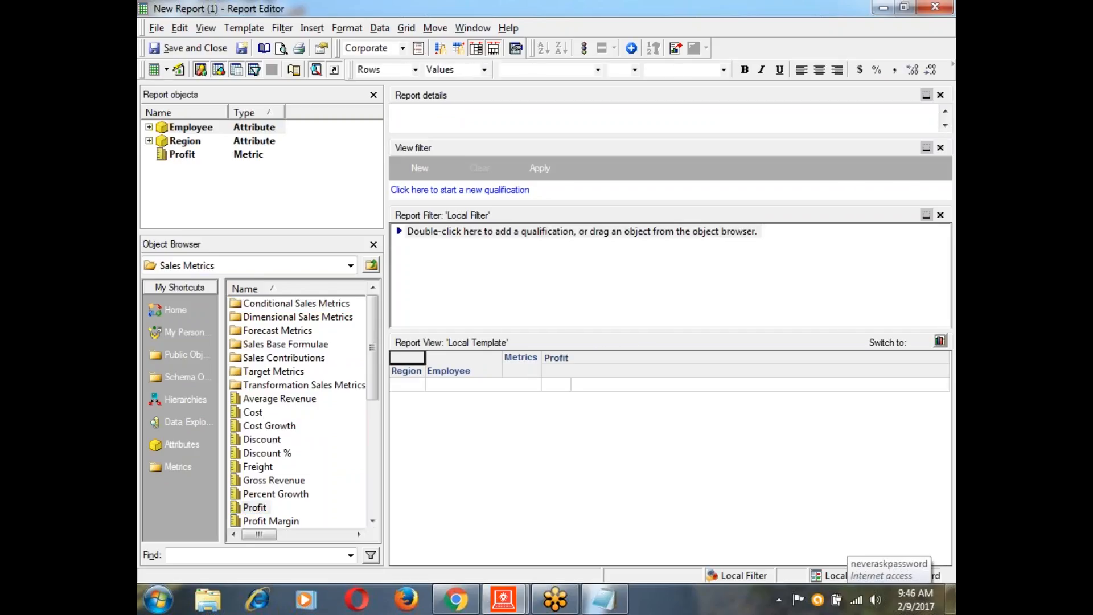
Run the report without filters to view its grid and return it to Design View.
left_click(180, 73)
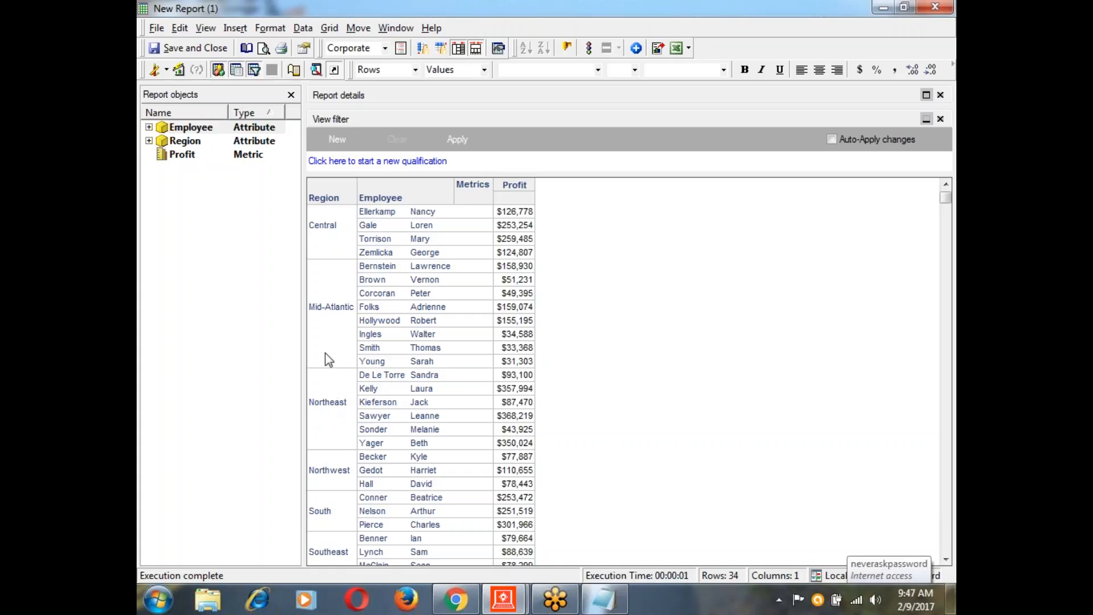
left_click(167, 69)
left_click(174, 89)
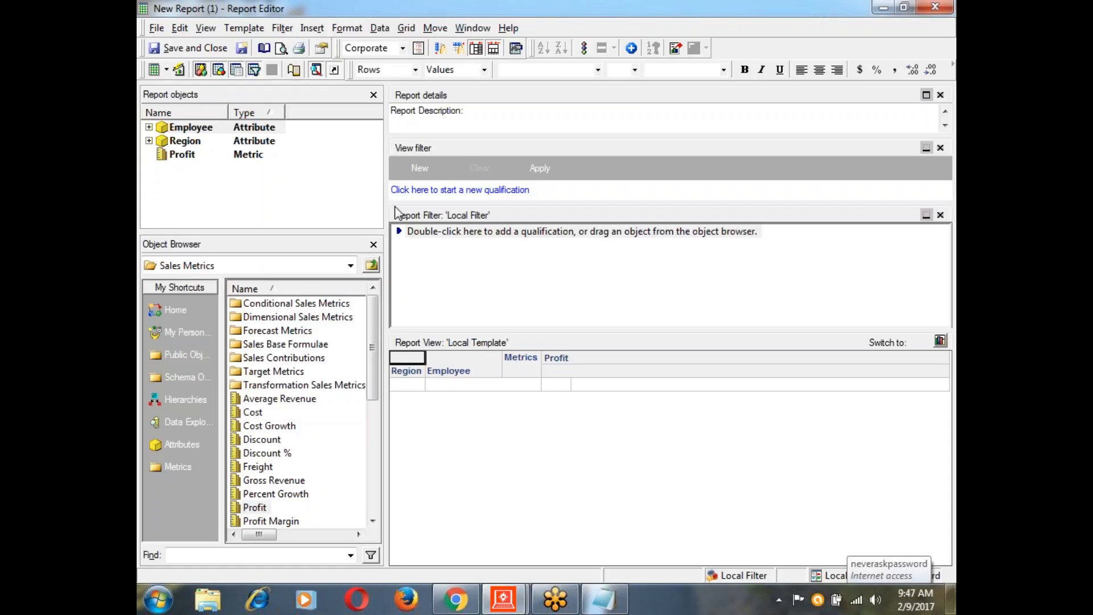
left_click(880, 10)
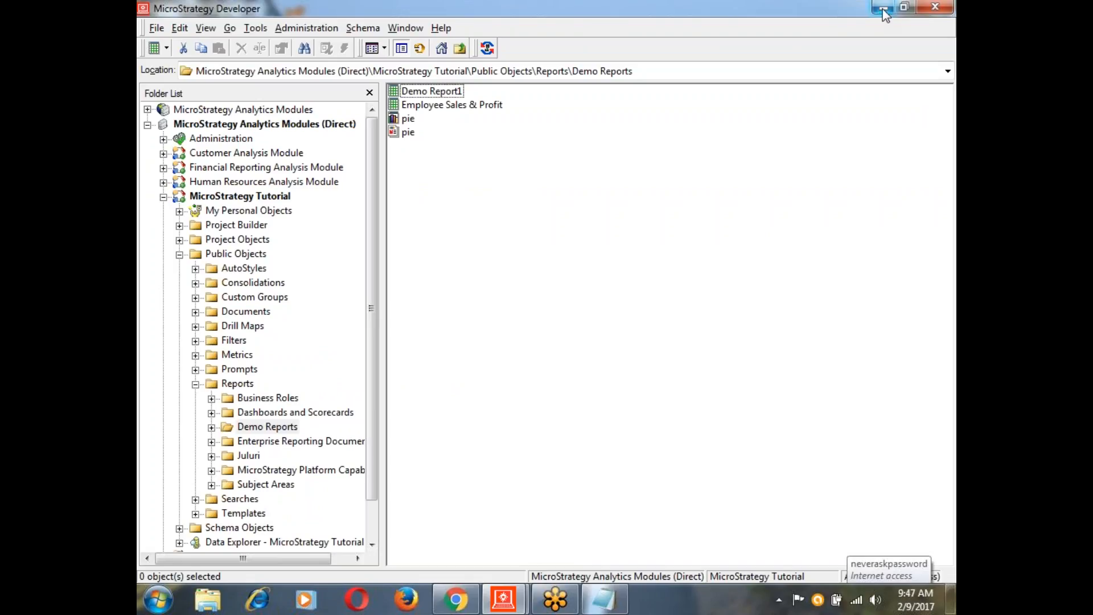
mouse_move(498, 609)
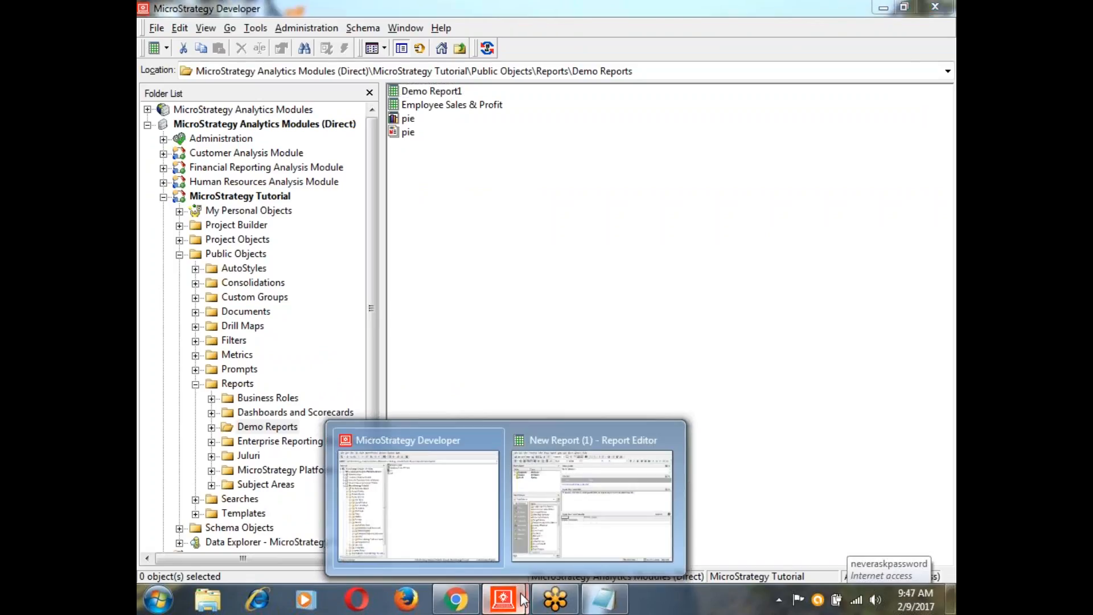
left_click(571, 533)
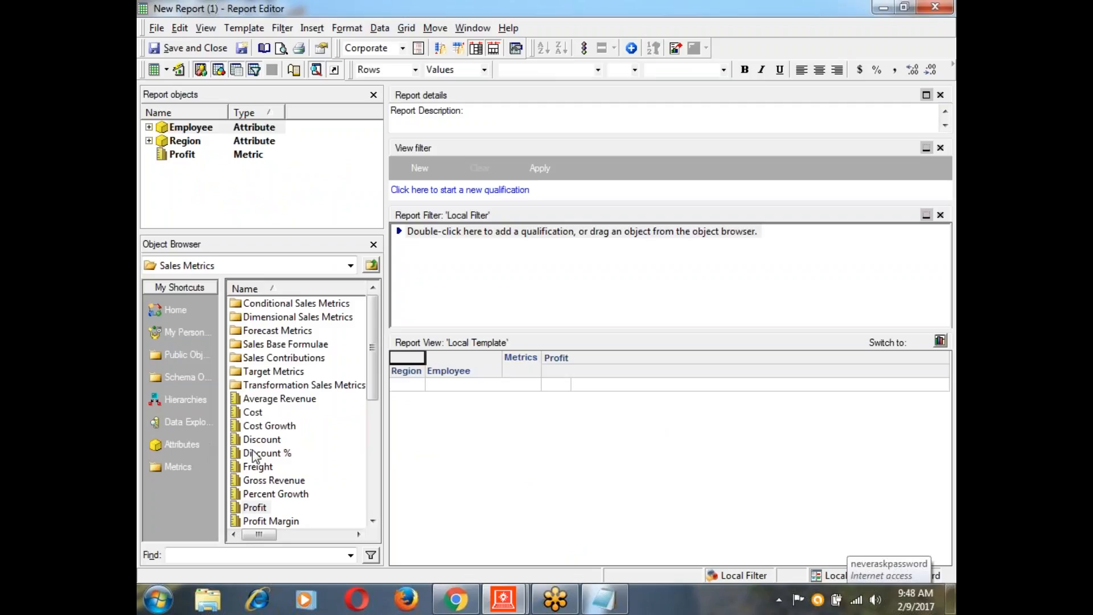
left_click(939, 288)
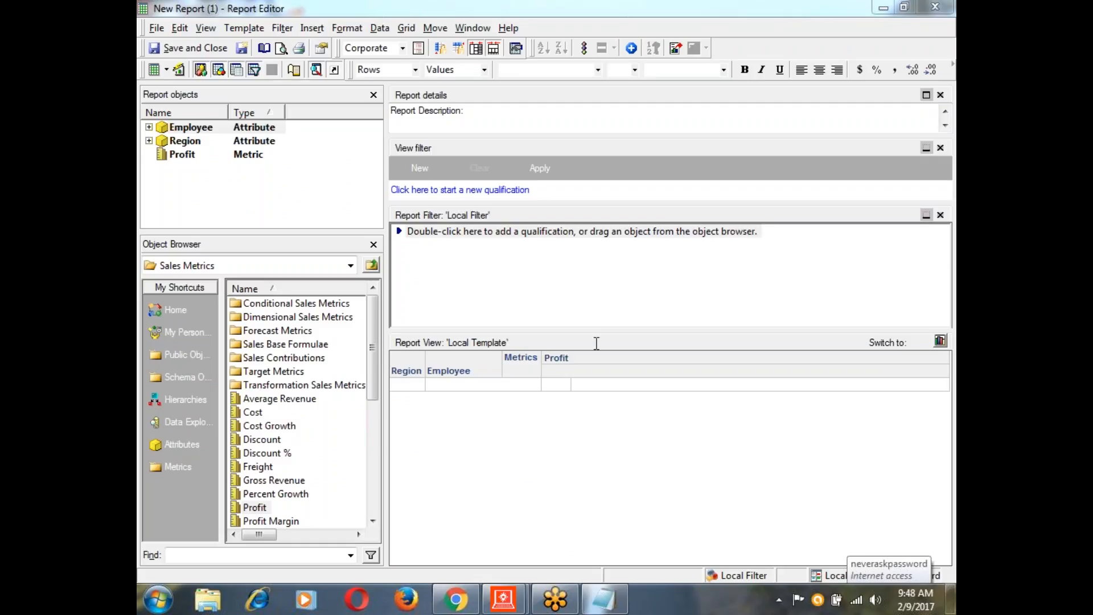
left_click(695, 17)
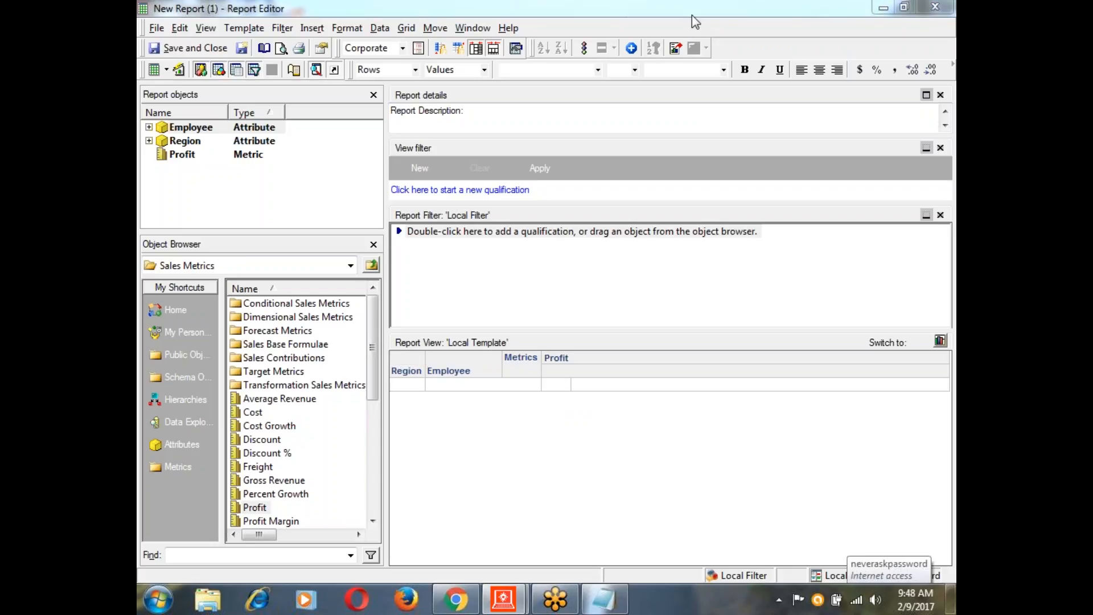
Add an attribute qualification to the report filter and choose Region from the Geography folder as its attribute.
left_click(529, 234)
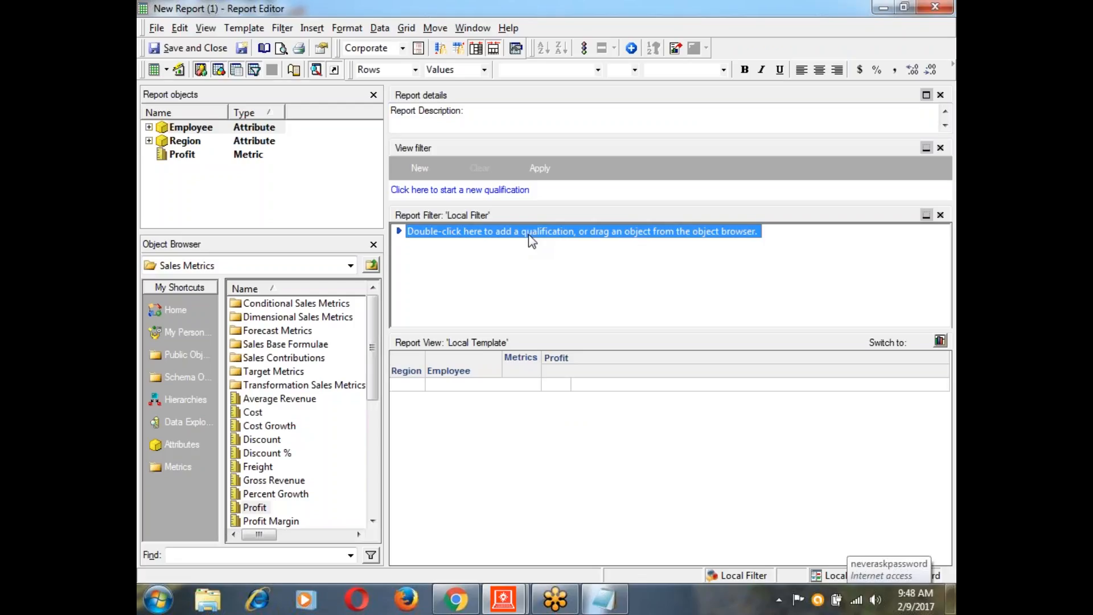
double_click(528, 234)
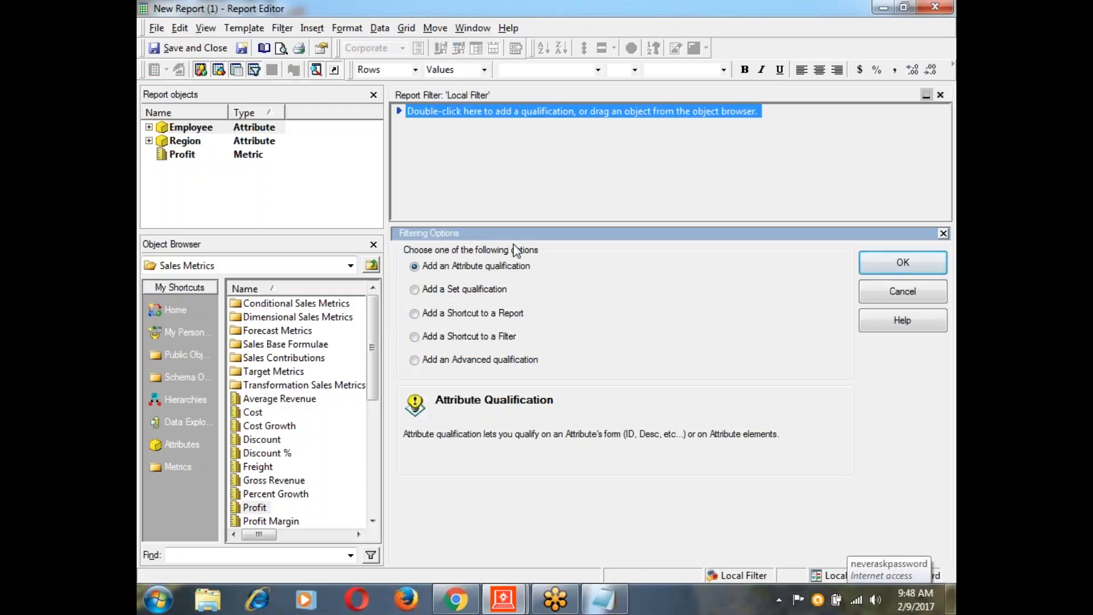
left_click(888, 263)
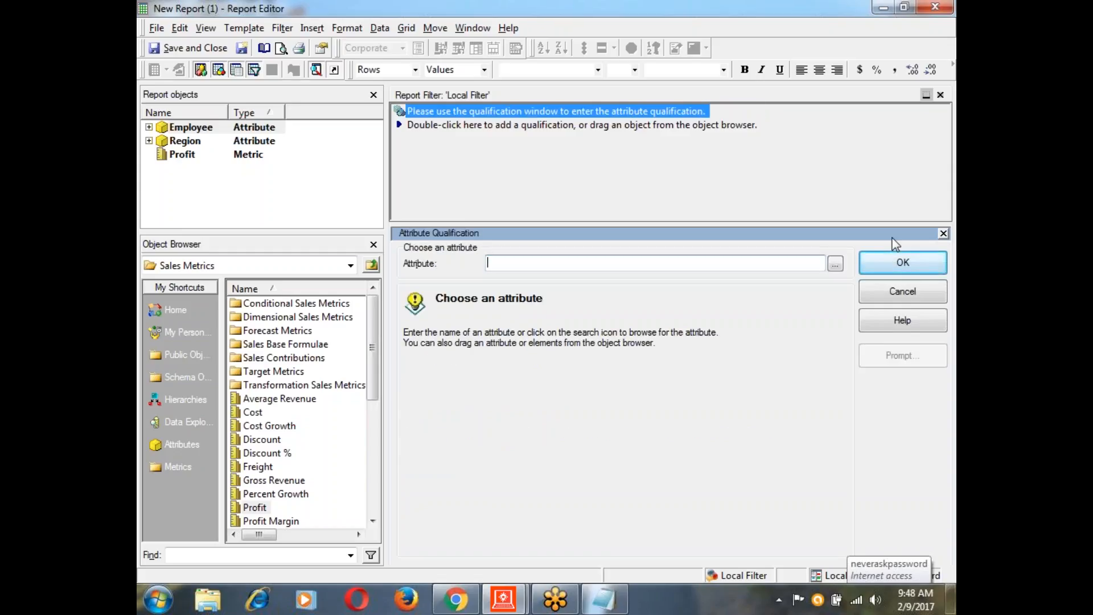
left_click(837, 265)
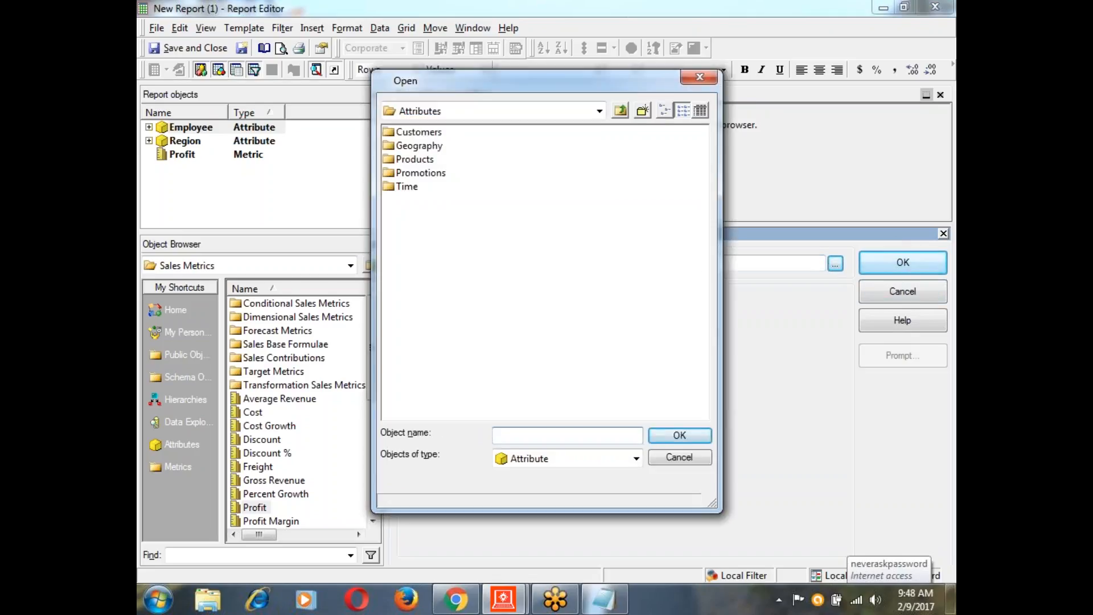
left_click(425, 146)
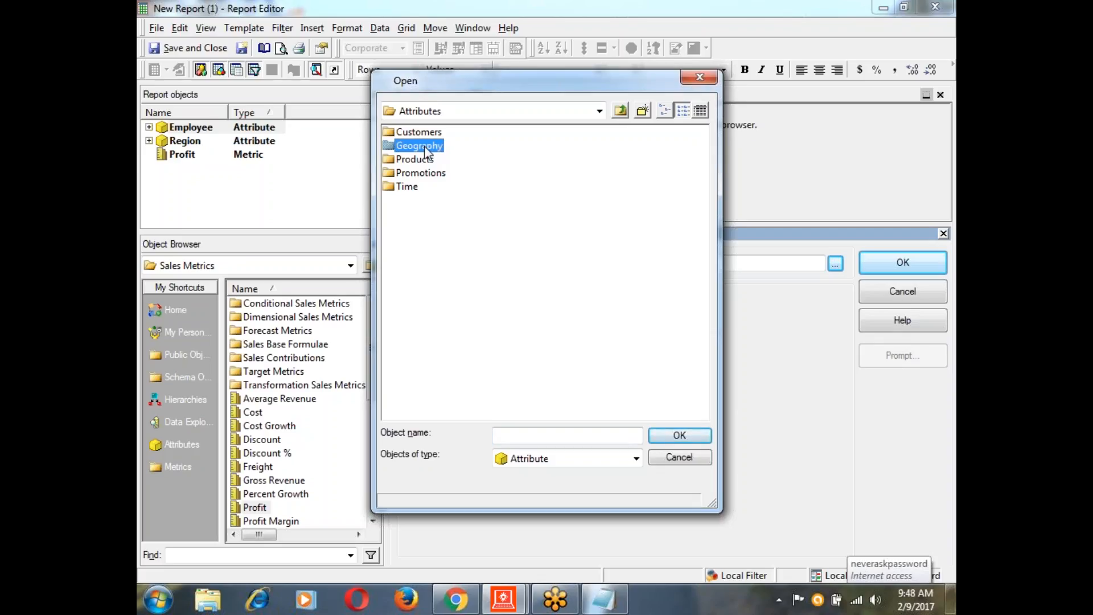
double_click(424, 146)
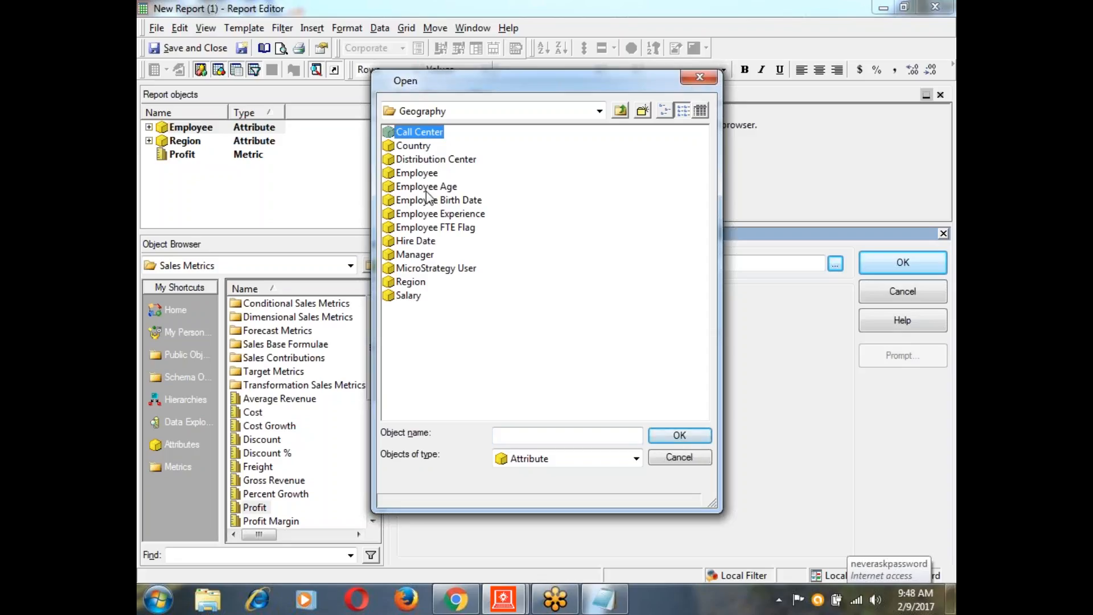
double_click(415, 282)
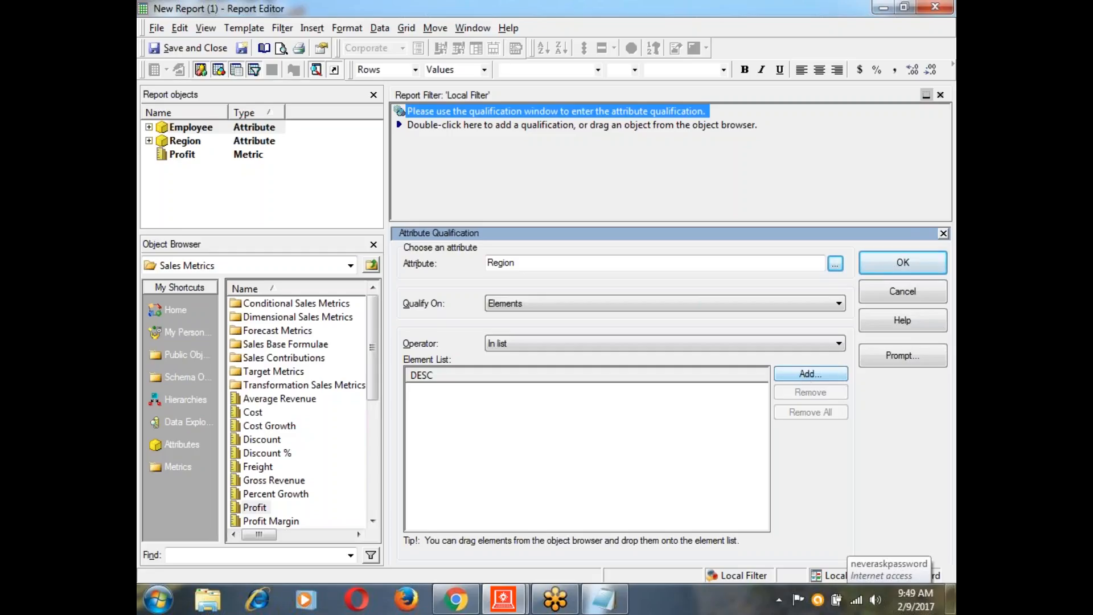
Add South, Southeast, Southwest, Northeast and Northwest to the Region qualification's element list and confirm the report filter.
left_click(805, 375)
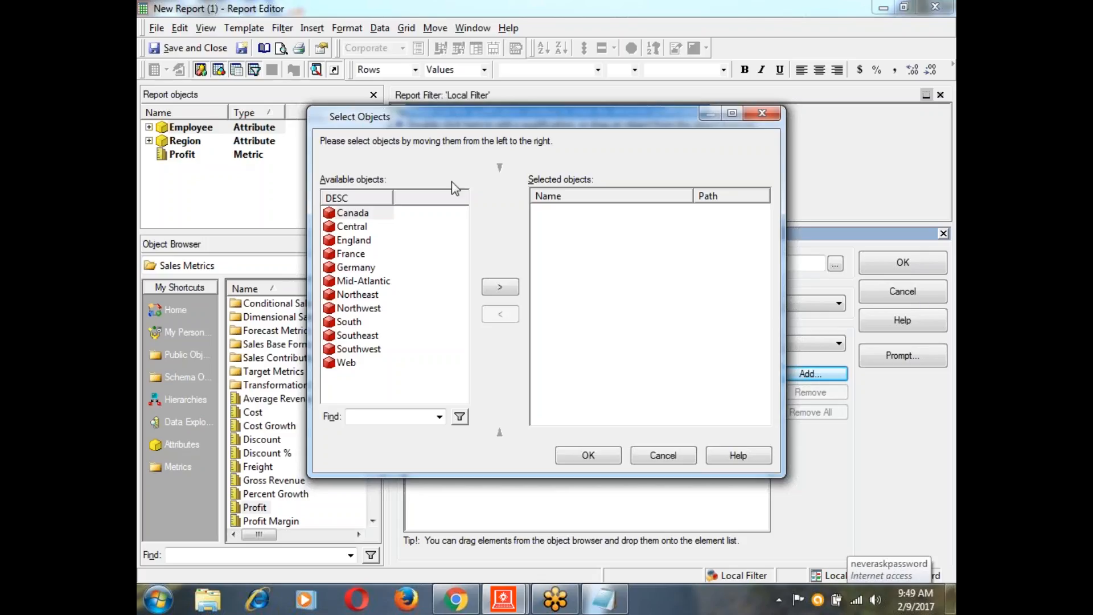
double_click(350, 322)
left_click(362, 337)
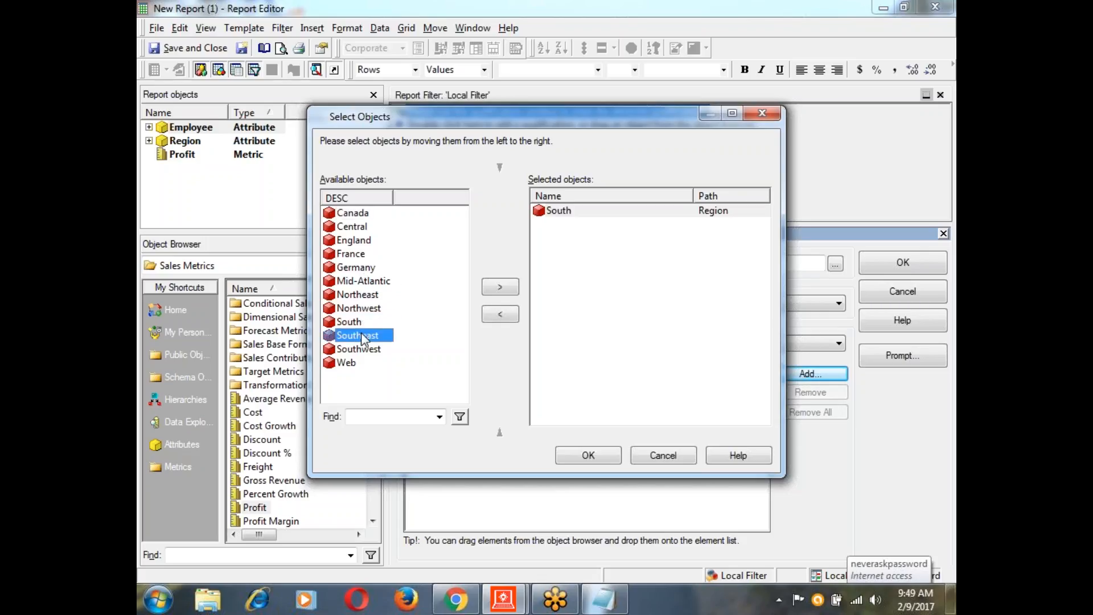
double_click(362, 337)
left_click(365, 349)
double_click(365, 350)
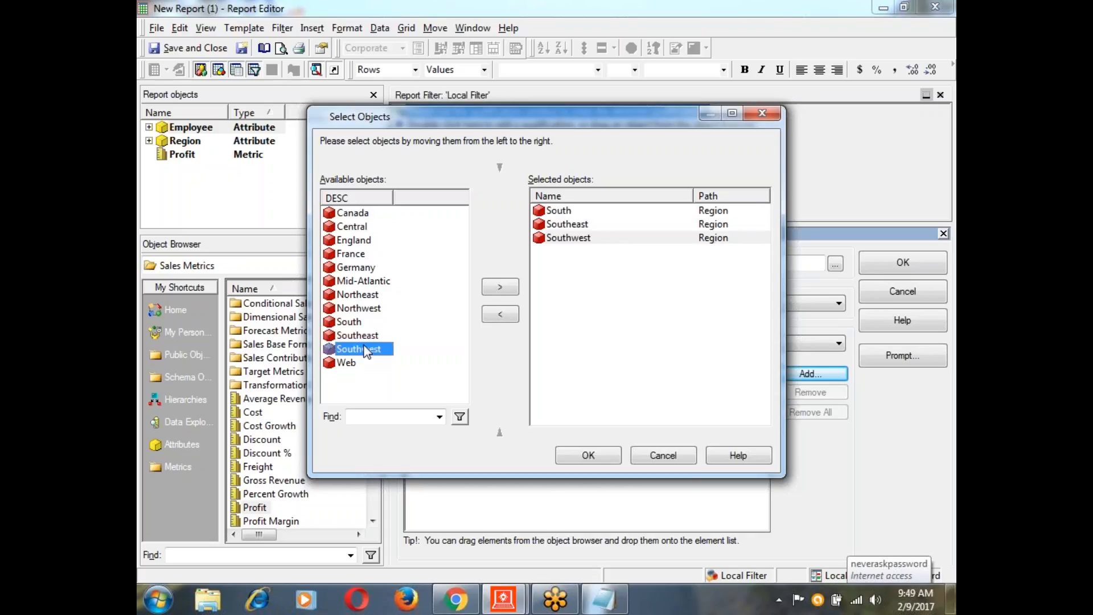
double_click(365, 298)
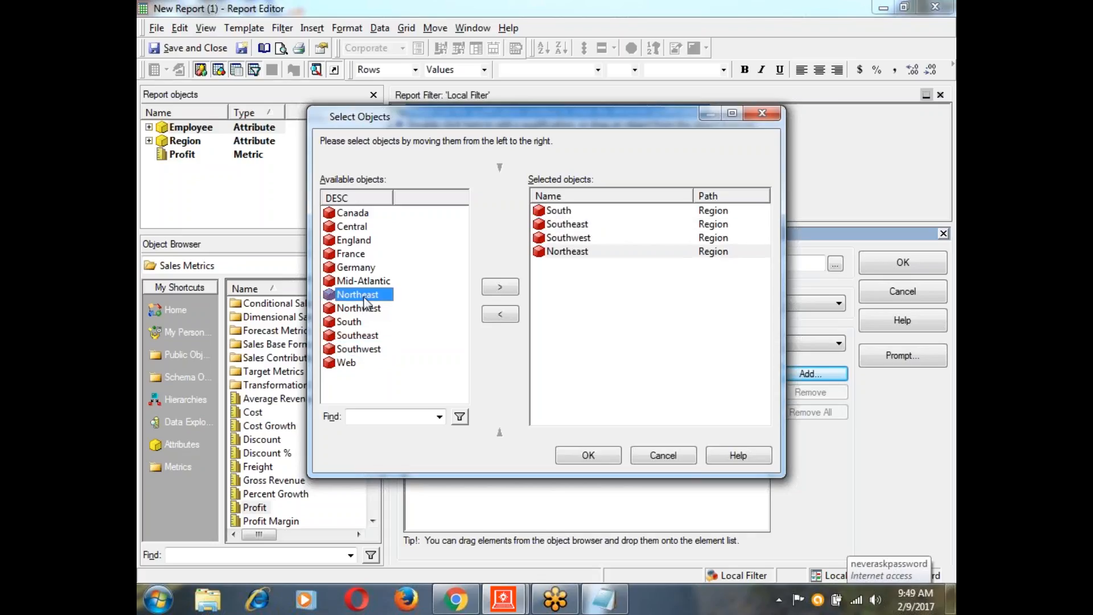
left_click(365, 307)
double_click(365, 307)
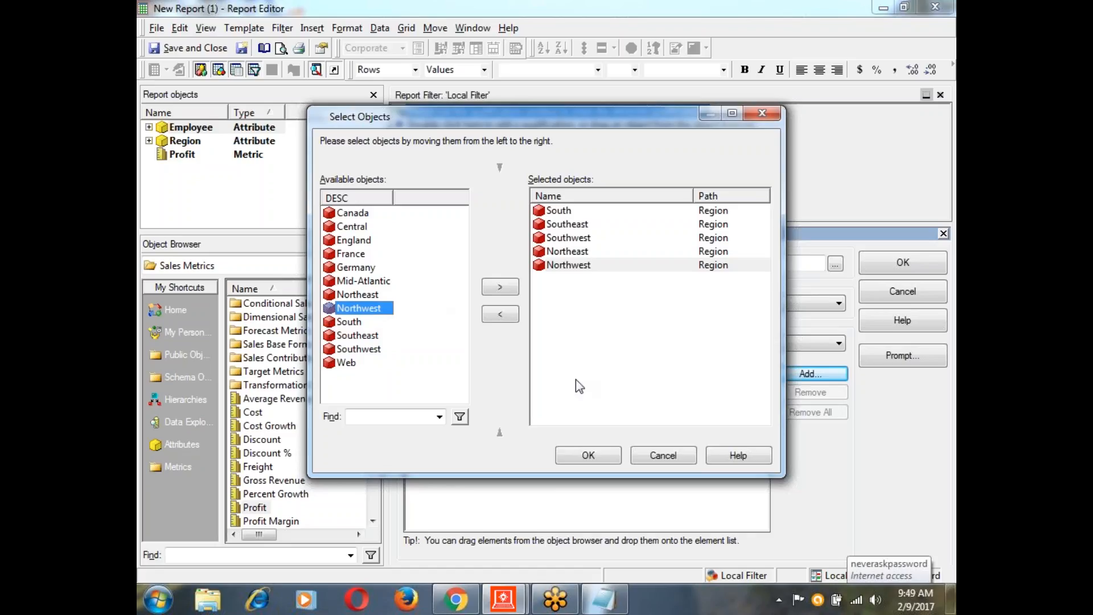
left_click(590, 454)
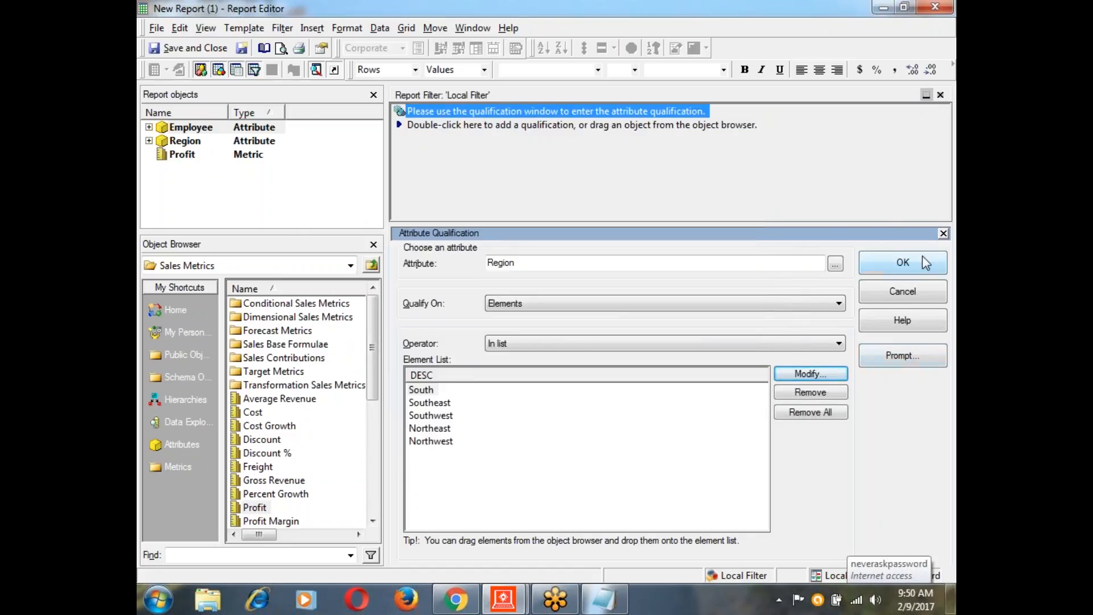
left_click(581, 456)
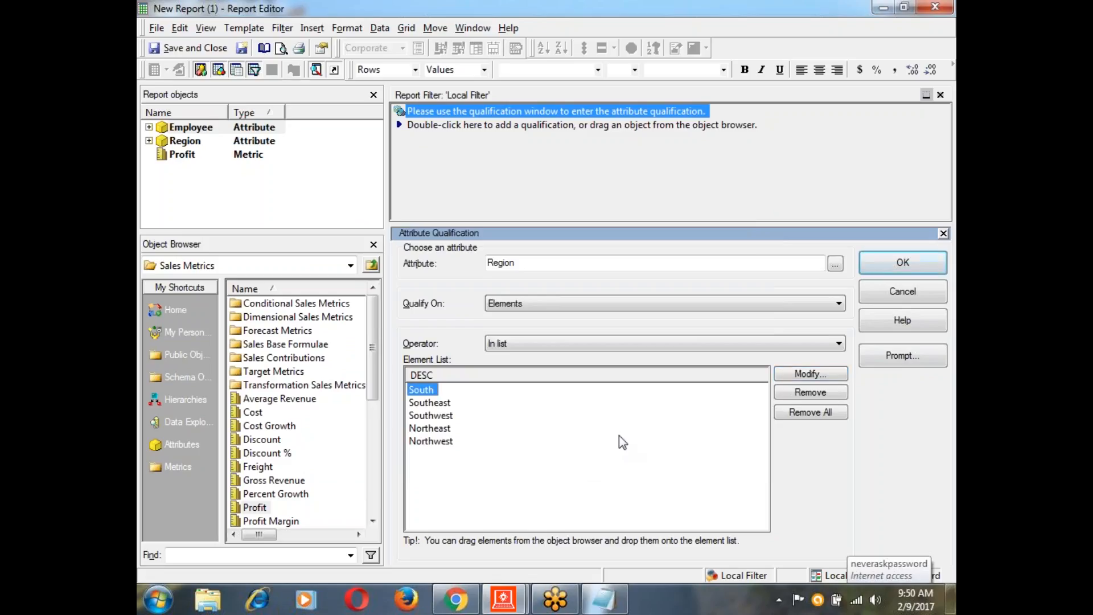
key("Return")
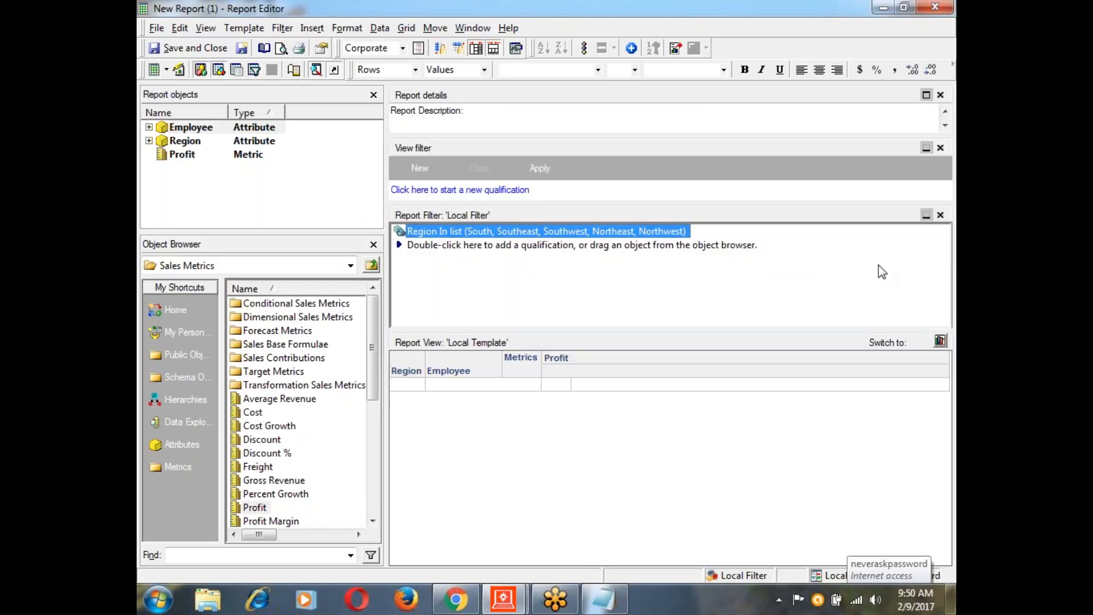
Run the filtered report and examine the REGION_ID condition in the where clause of its SQL View.
left_click(179, 69)
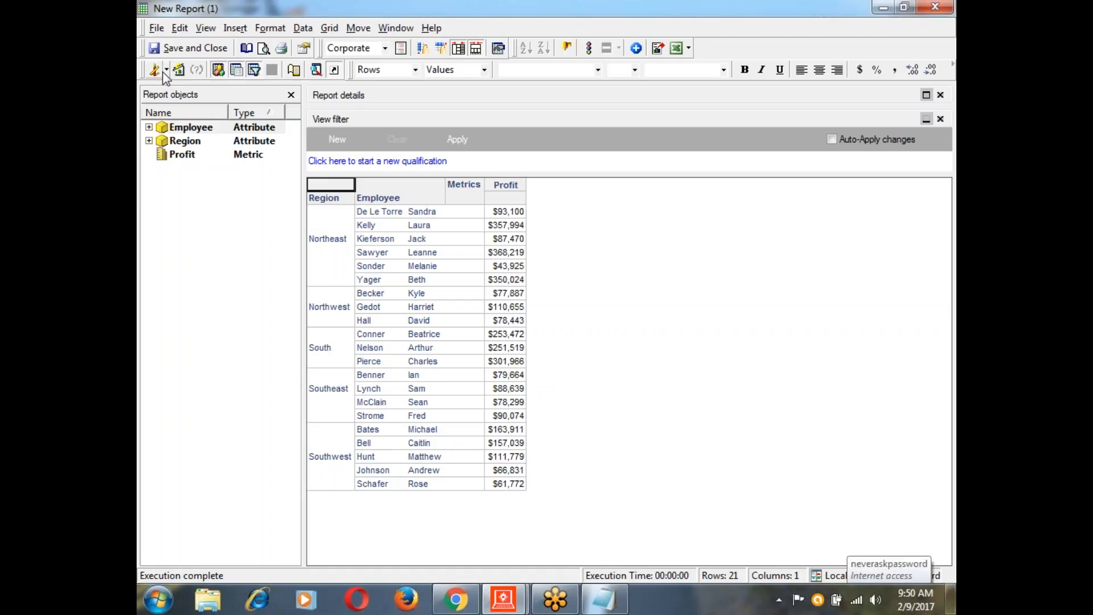
left_click(166, 71)
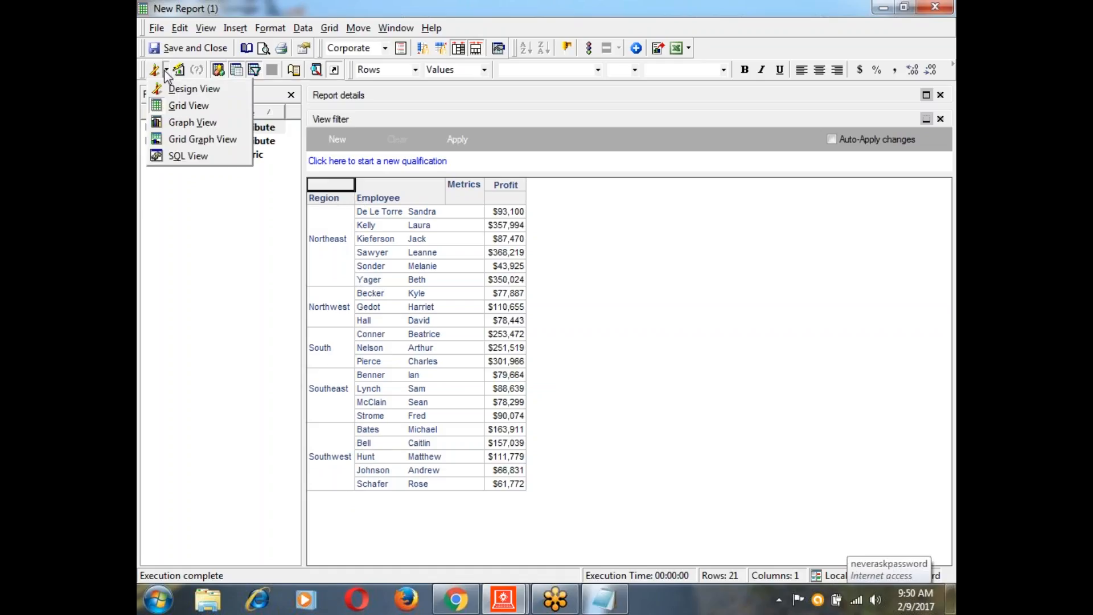
left_click(172, 158)
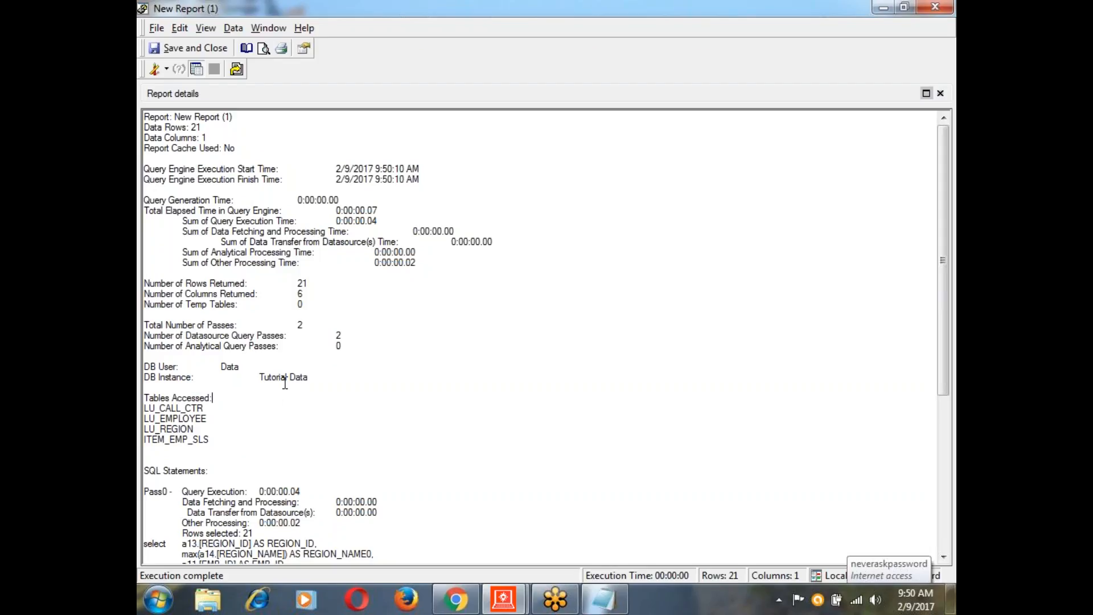
scroll(285, 382, "down", 2)
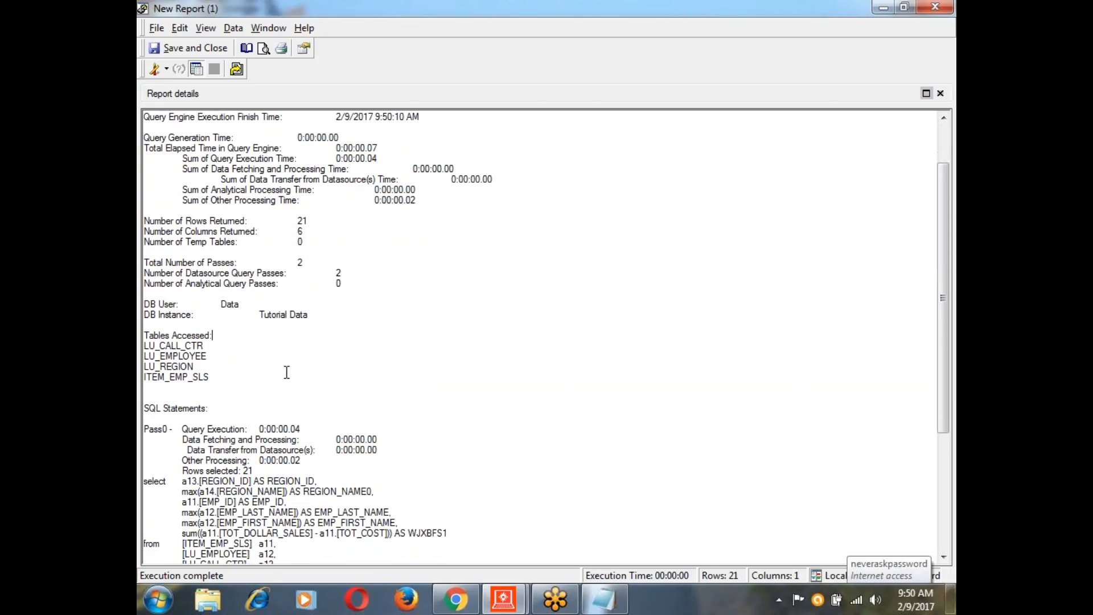
scroll(286, 372, "down", 6)
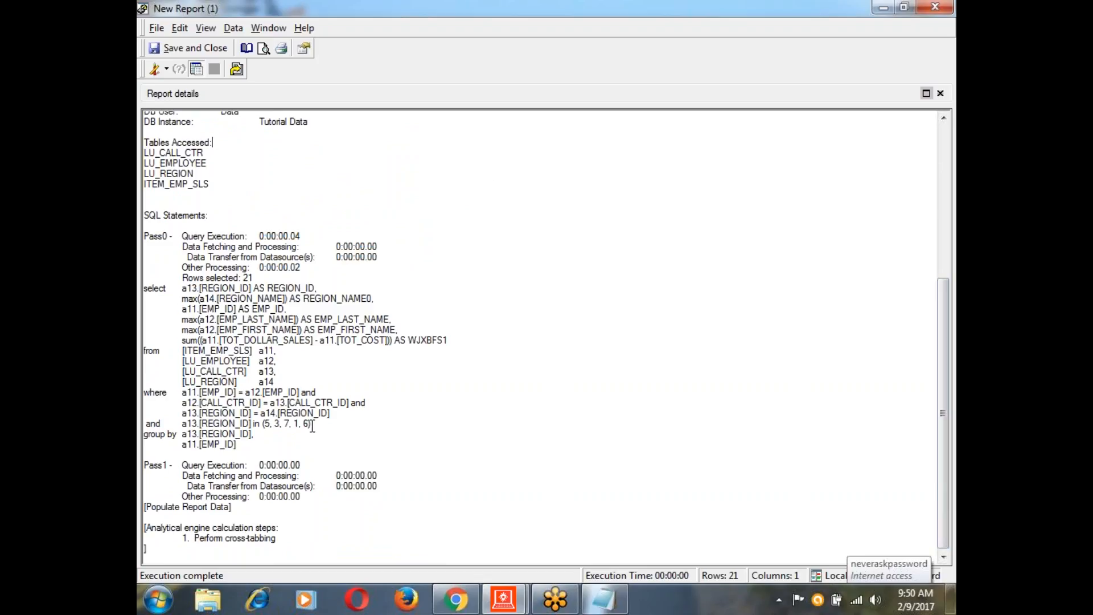
left_click_drag(171, 424, 318, 426)
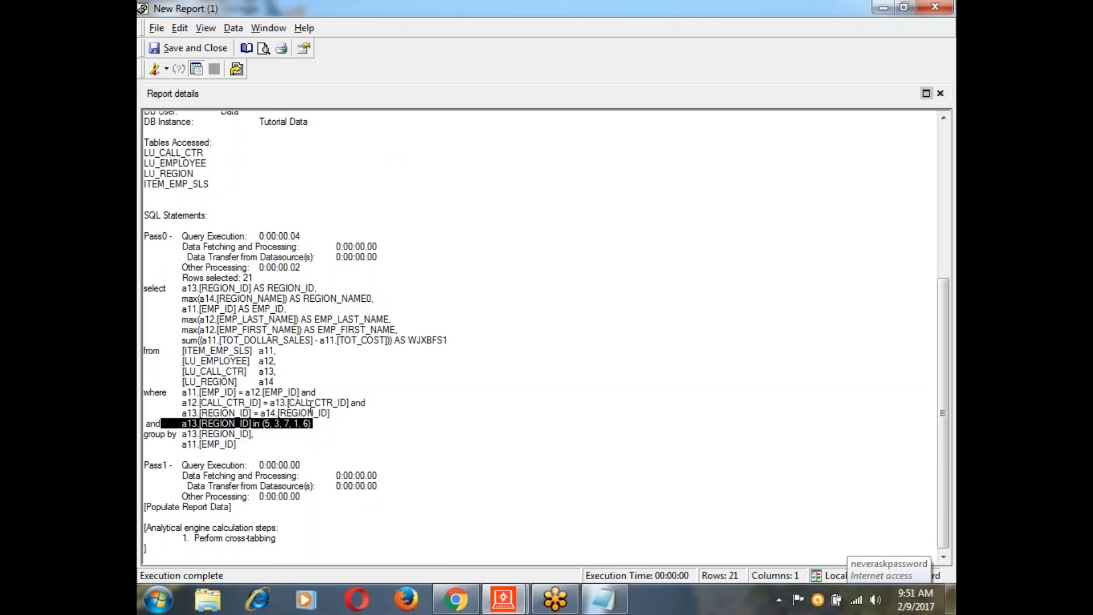
Switch the report back to Grid View and select the Region column header.
left_click(166, 69)
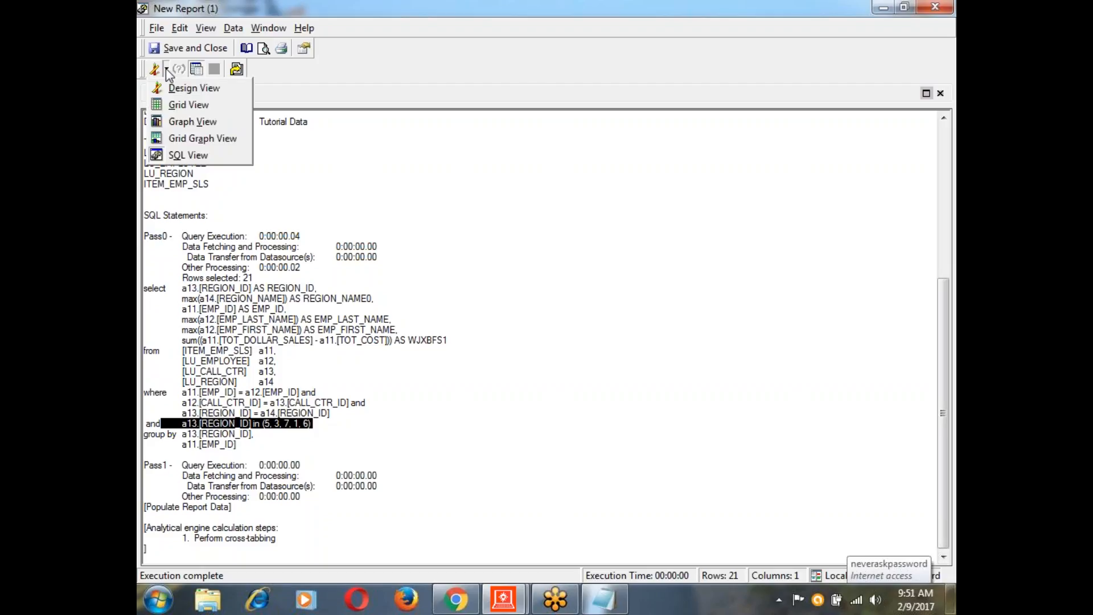
left_click(170, 104)
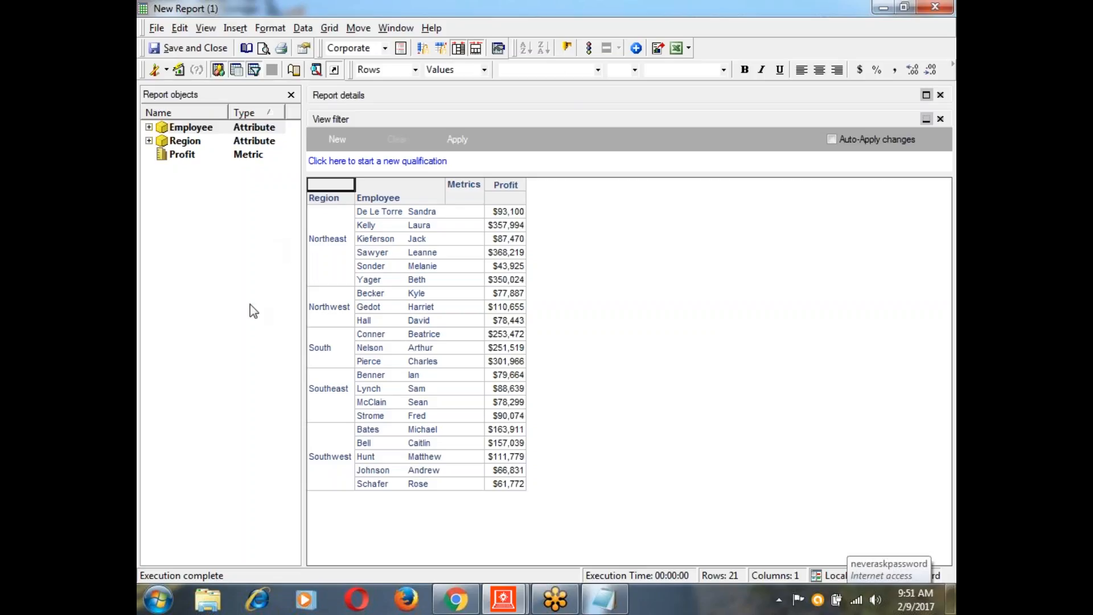
left_click(317, 196)
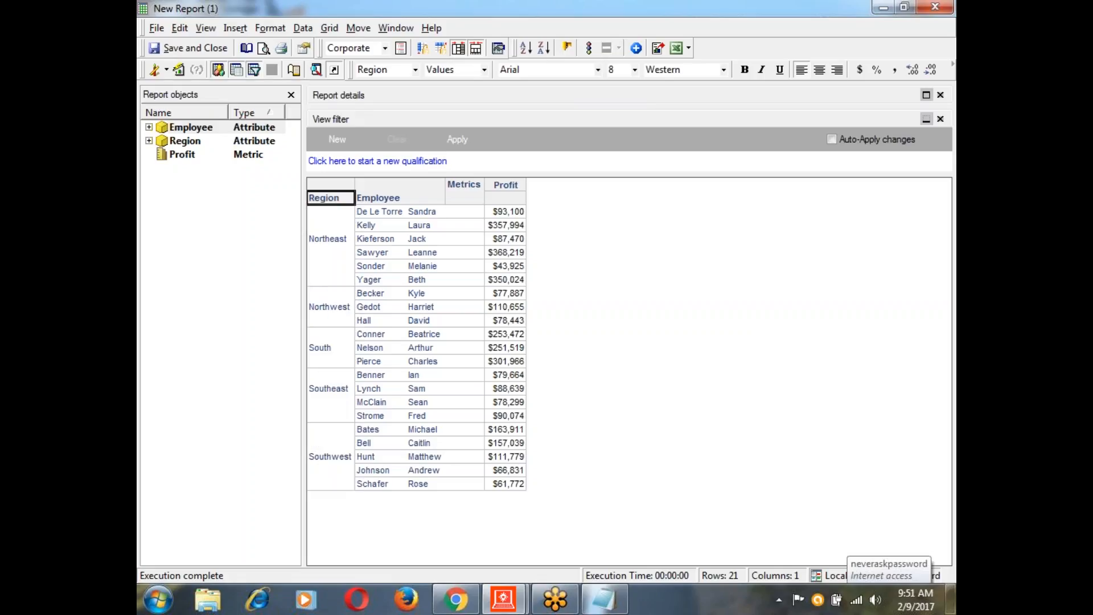
Display the Region attribute's ID form alongside its DESC form in the report grid.
right_click(317, 197)
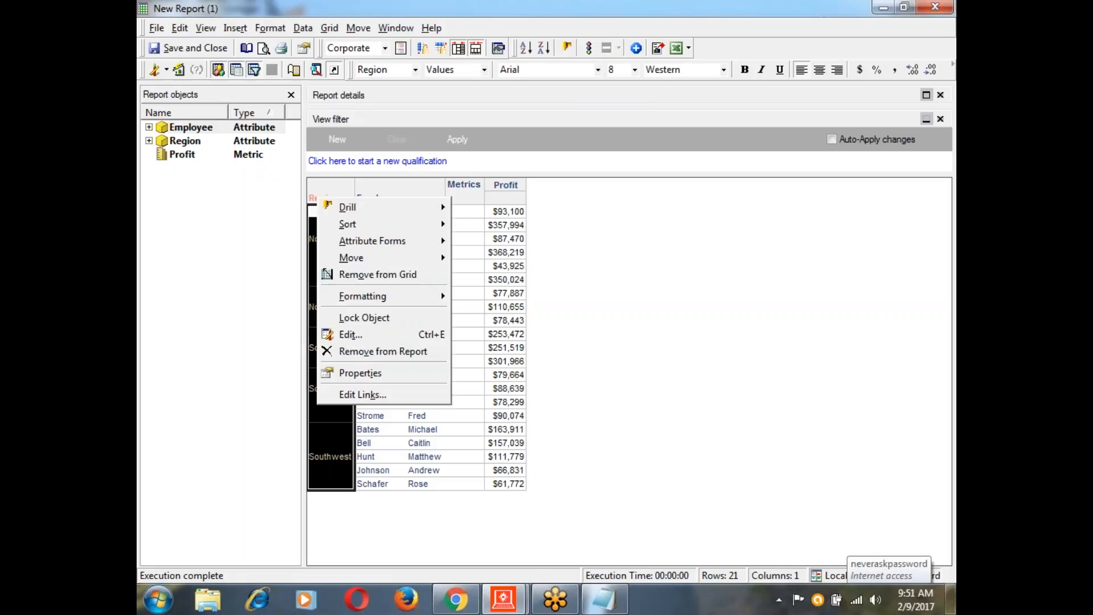
mouse_move(398, 244)
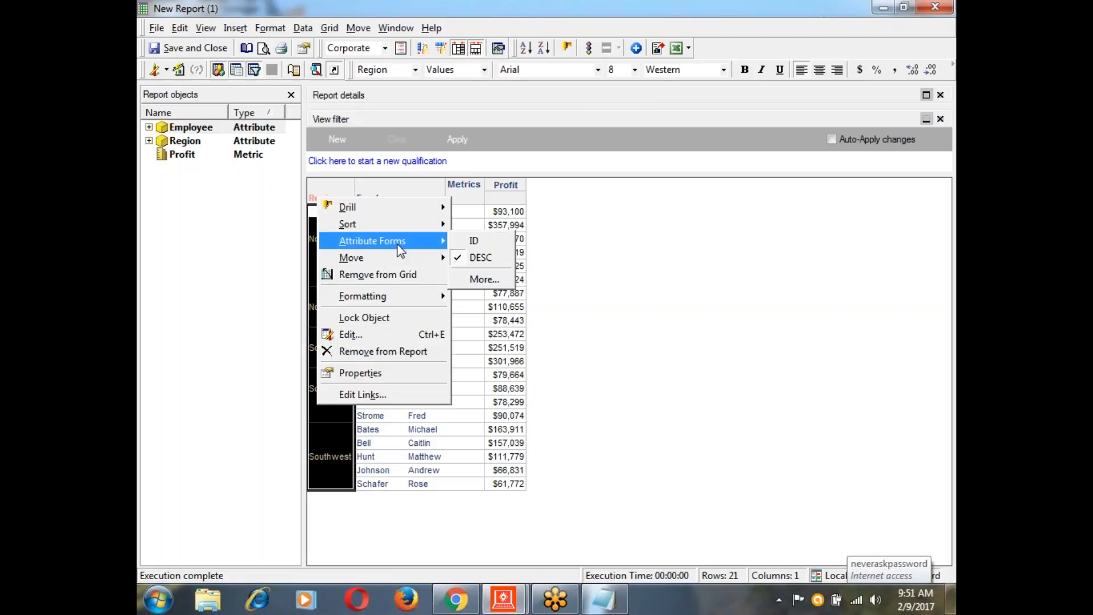
left_click(472, 241)
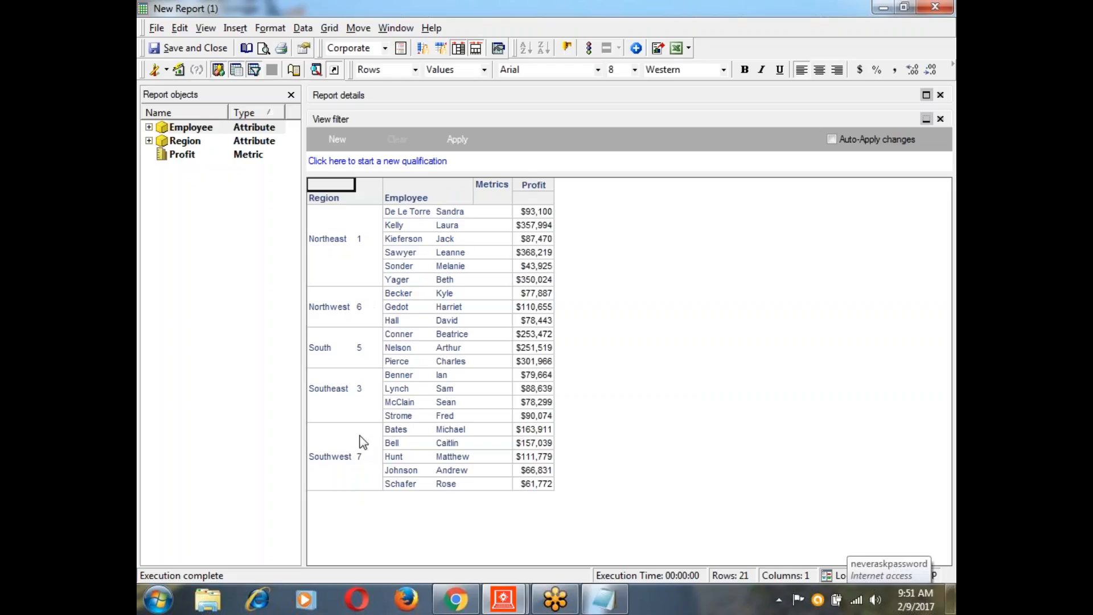
left_click(328, 197)
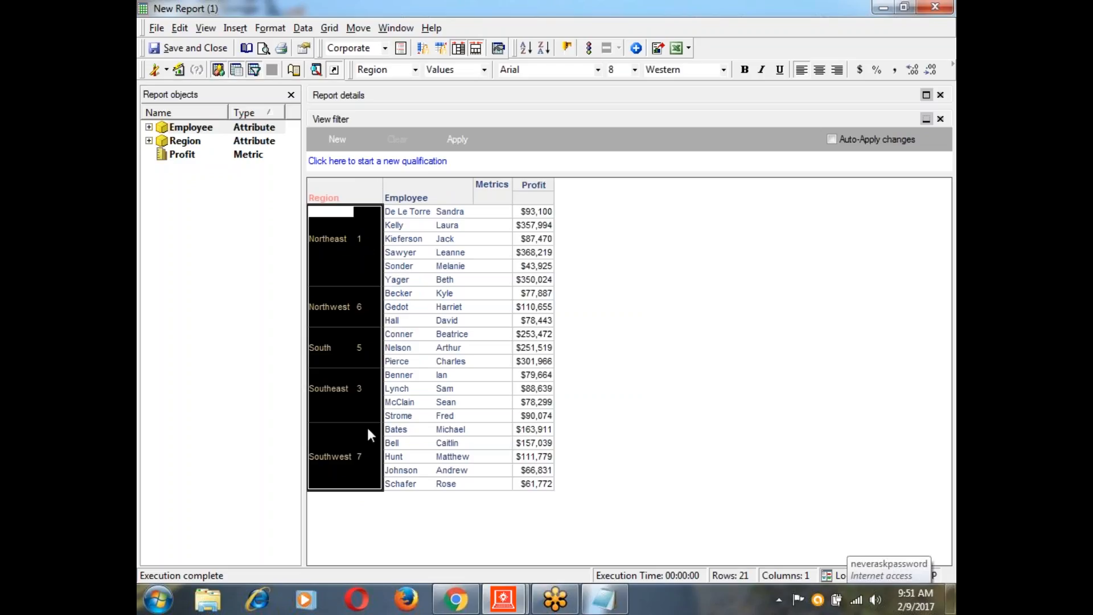
left_click(415, 239)
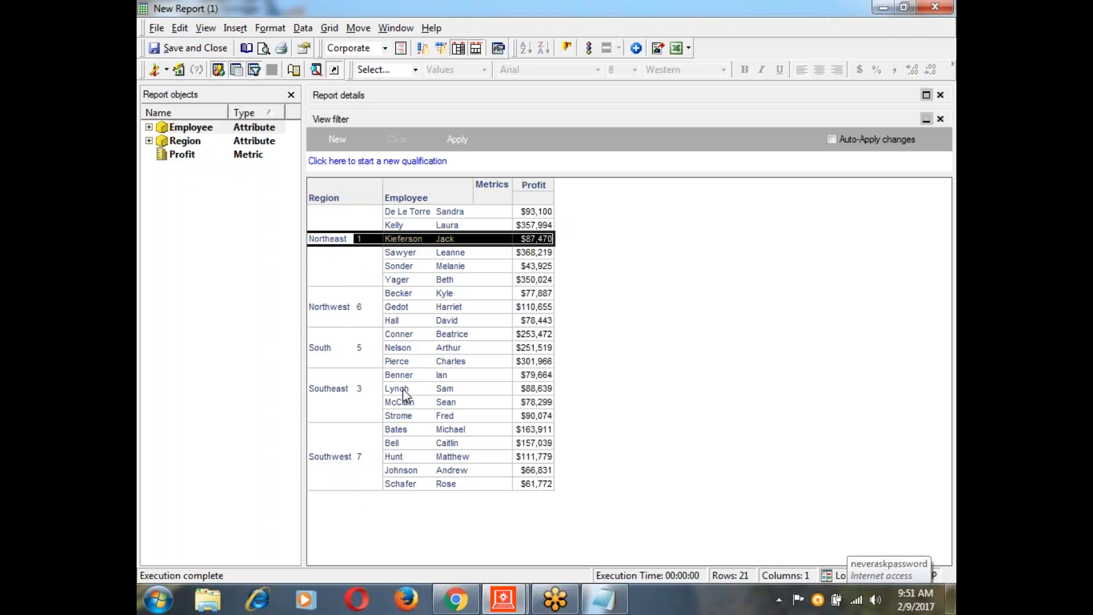
left_click(459, 213)
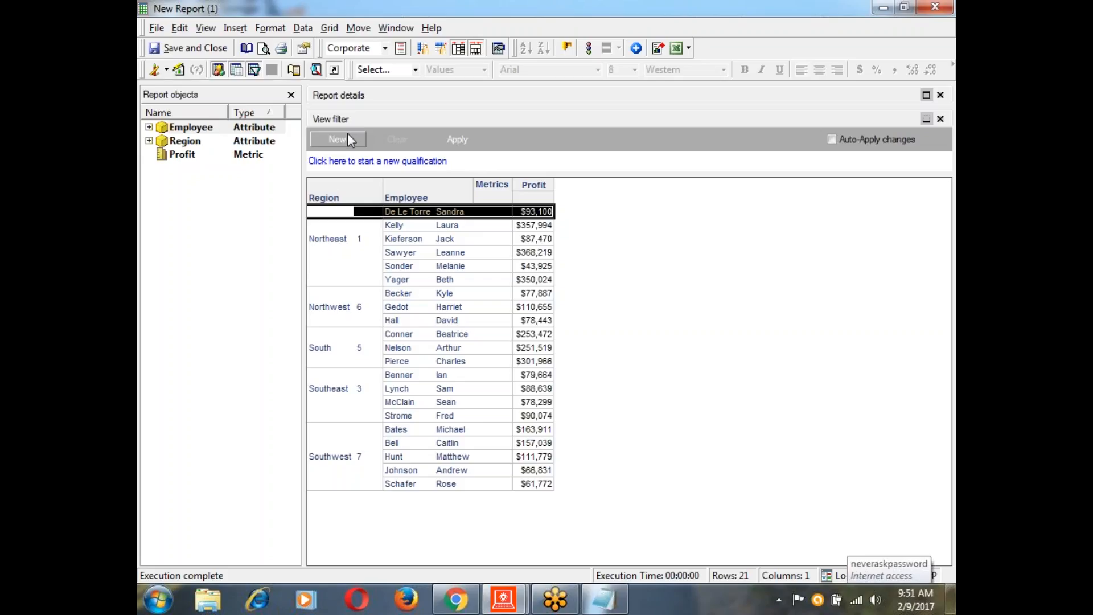
left_click(166, 71)
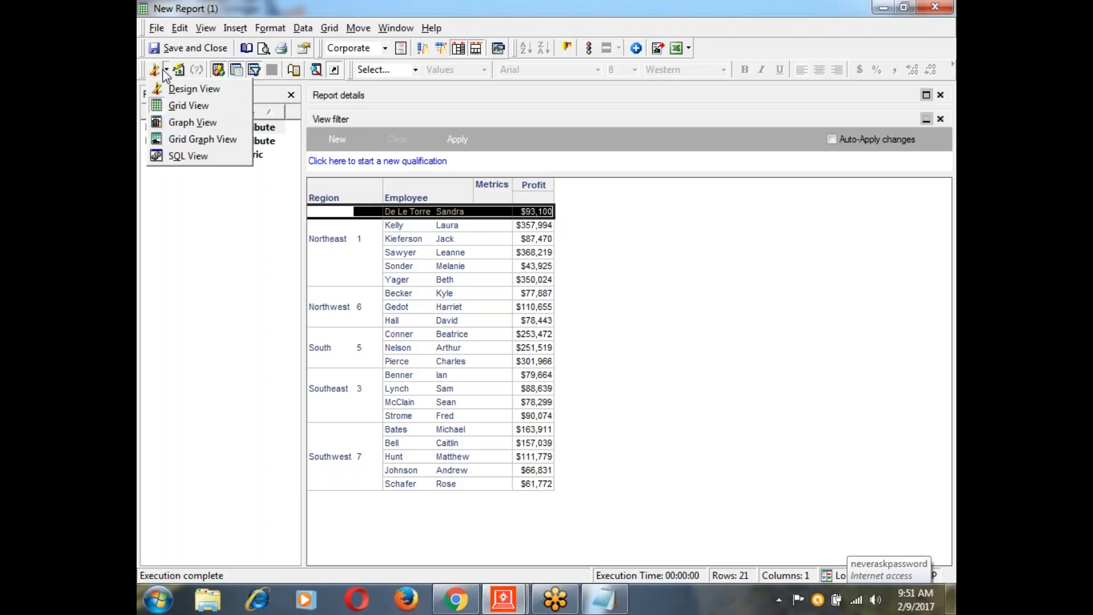
left_click(174, 89)
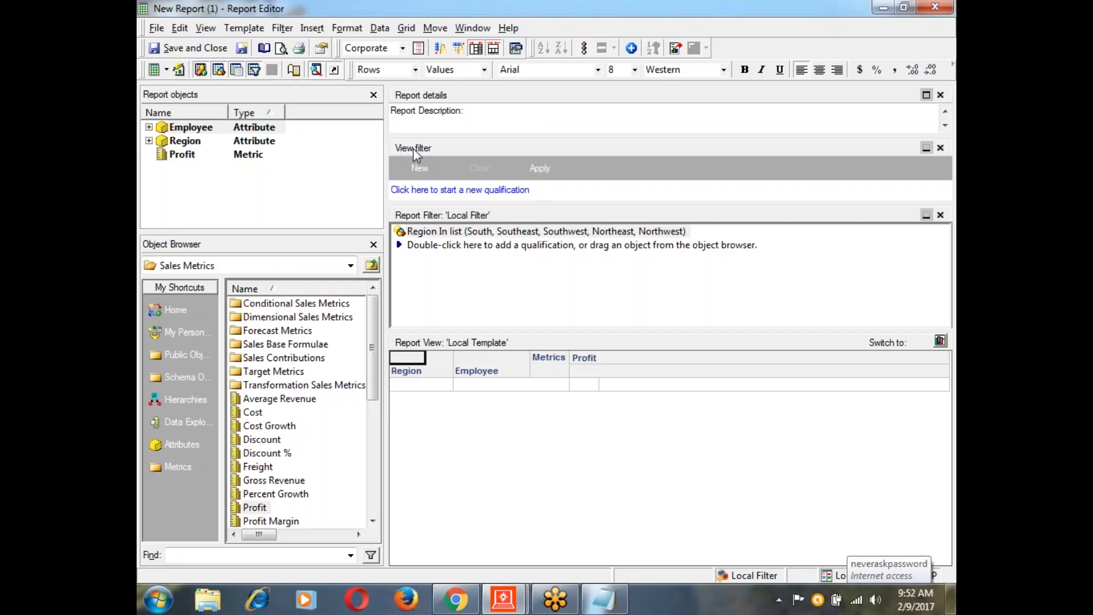
left_click(449, 192)
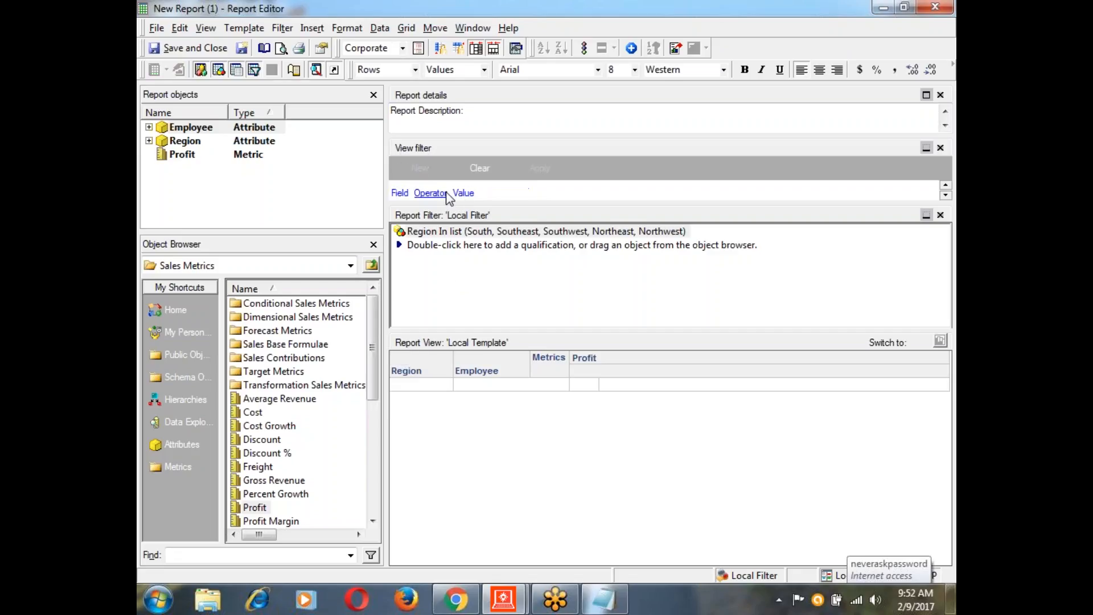
left_click(400, 193)
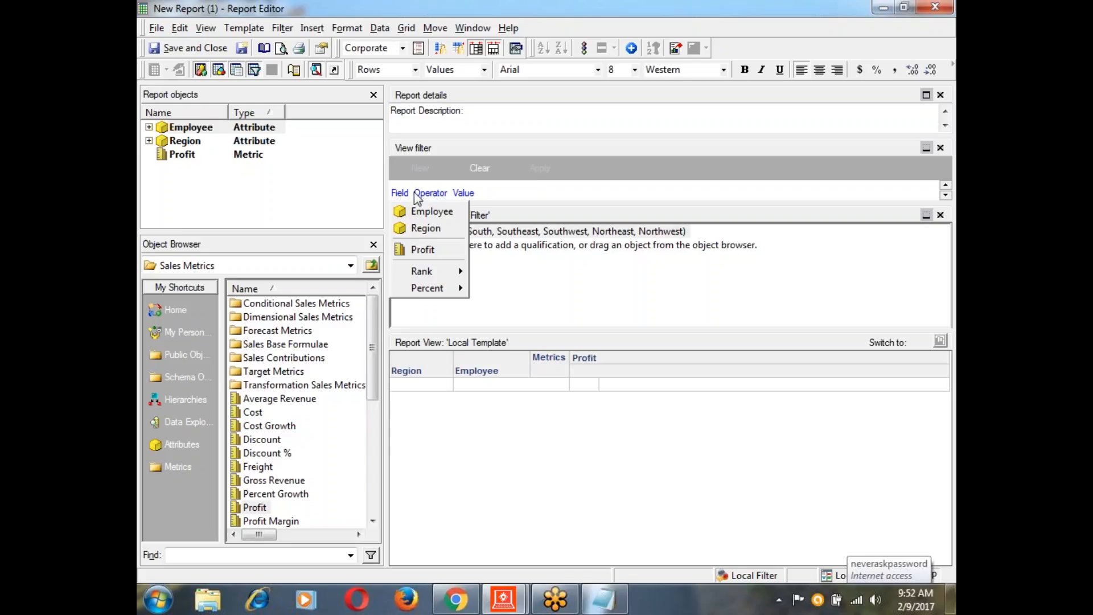
left_click(558, 188)
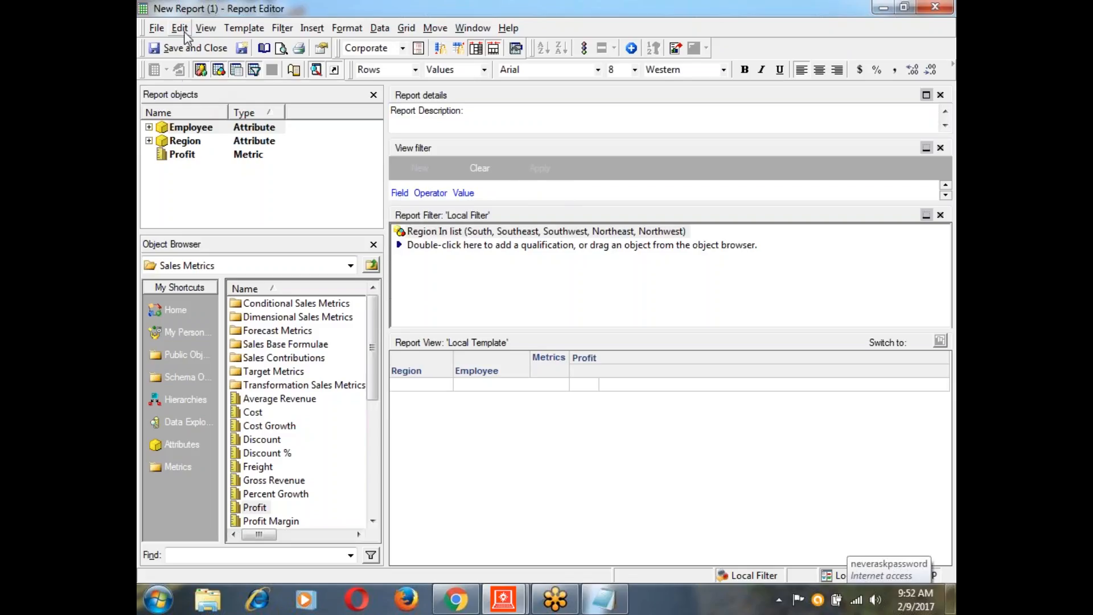
Save and close the report as Regionwise Employee Profit in the Demo Reports folder.
left_click(188, 48)
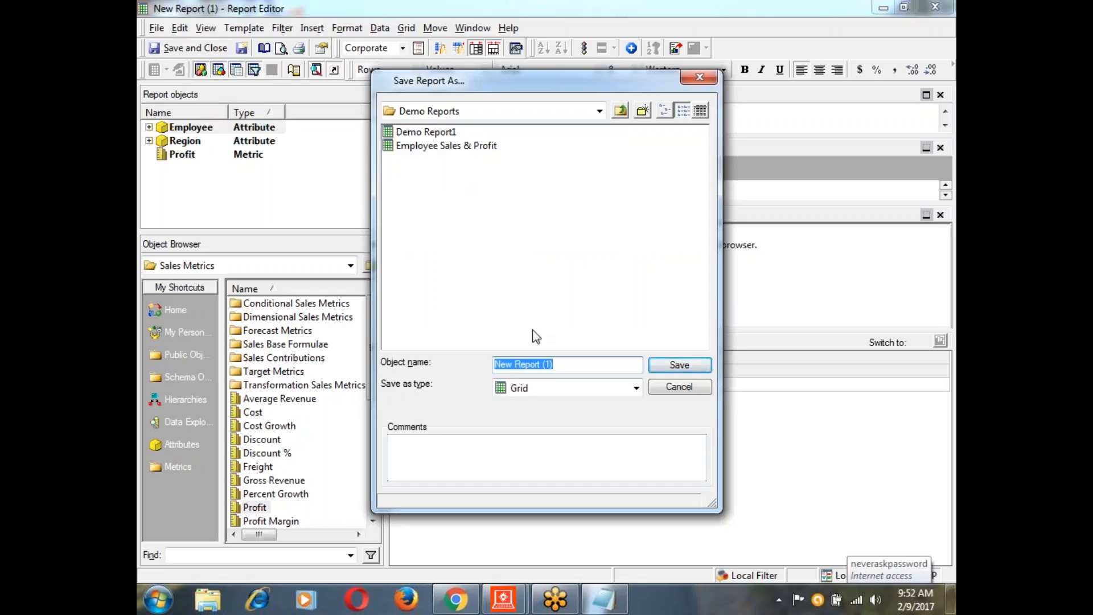
key("BackSpace")
type("Region")
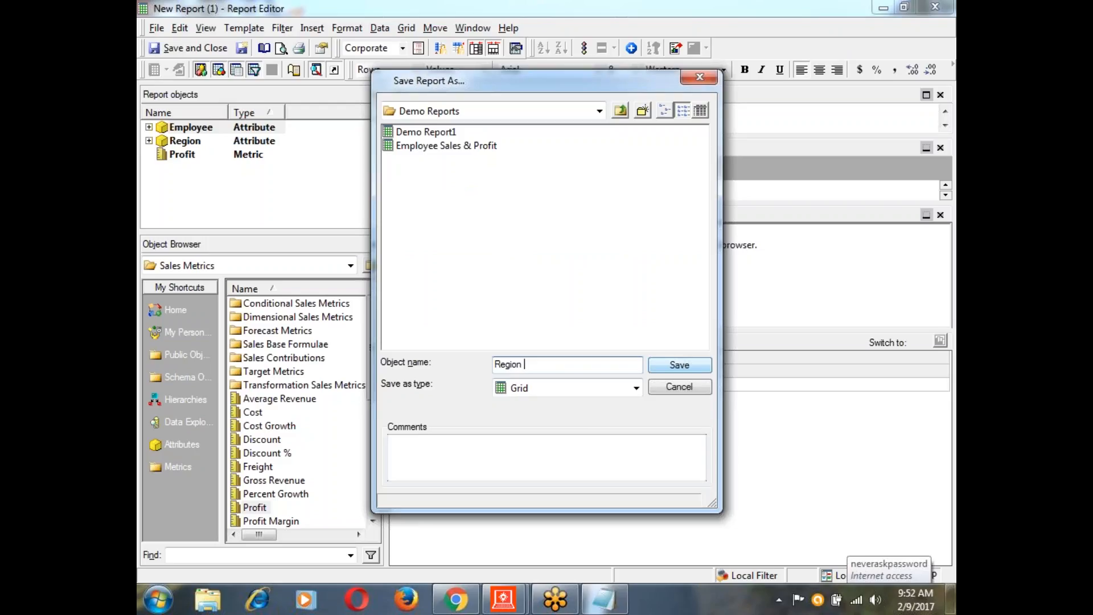
key("BackSpace")
type("wise Employee Profit")
key("Return")
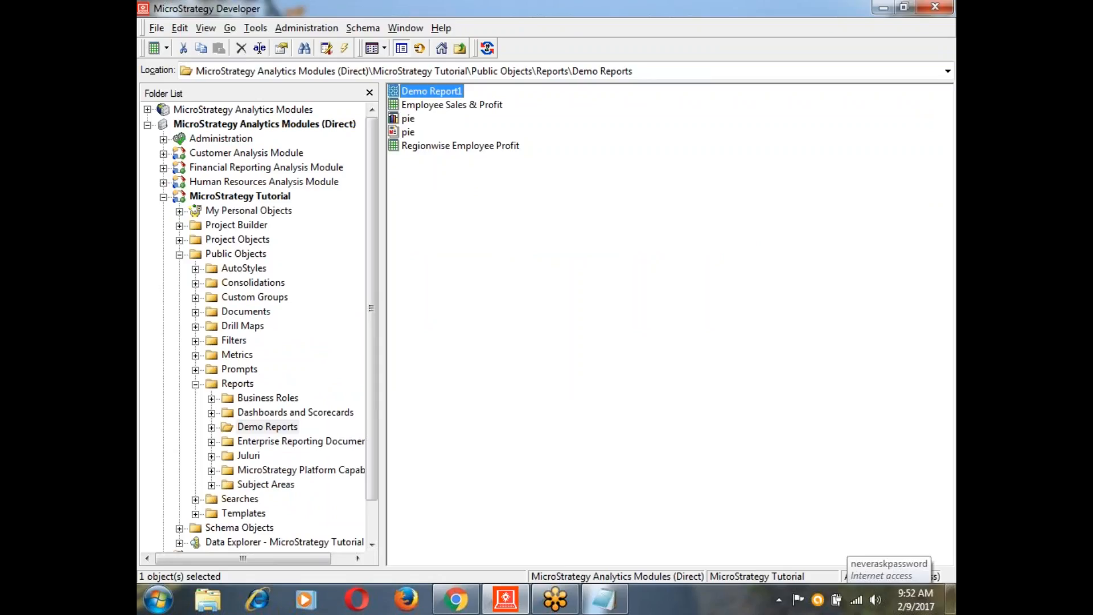
left_click(687, 367)
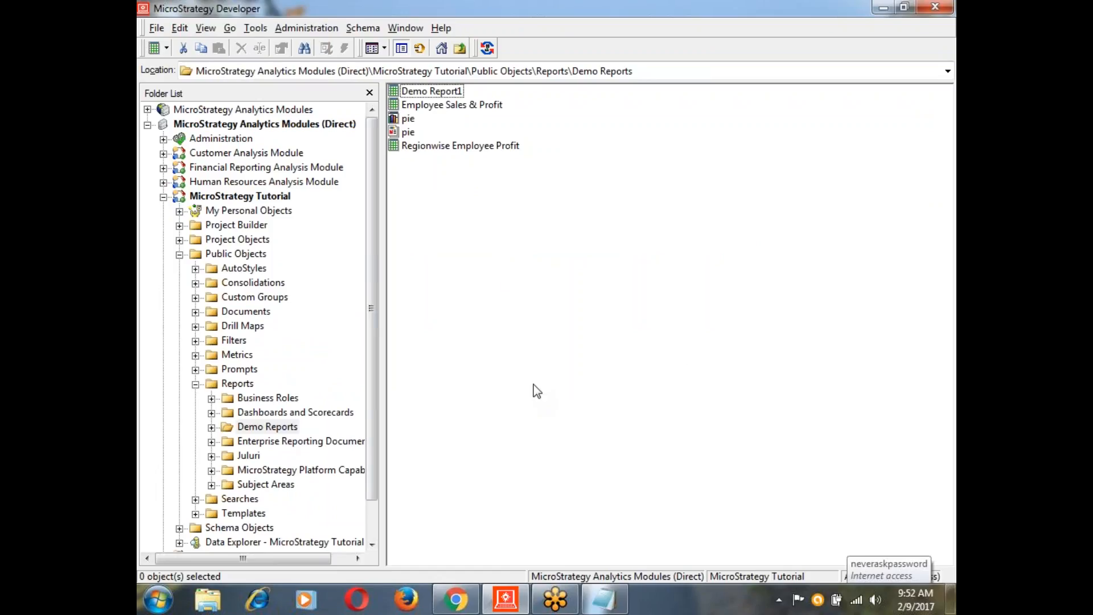
Open the saved Regionwise Employee Profit report and switch it to Design View.
left_click(483, 147)
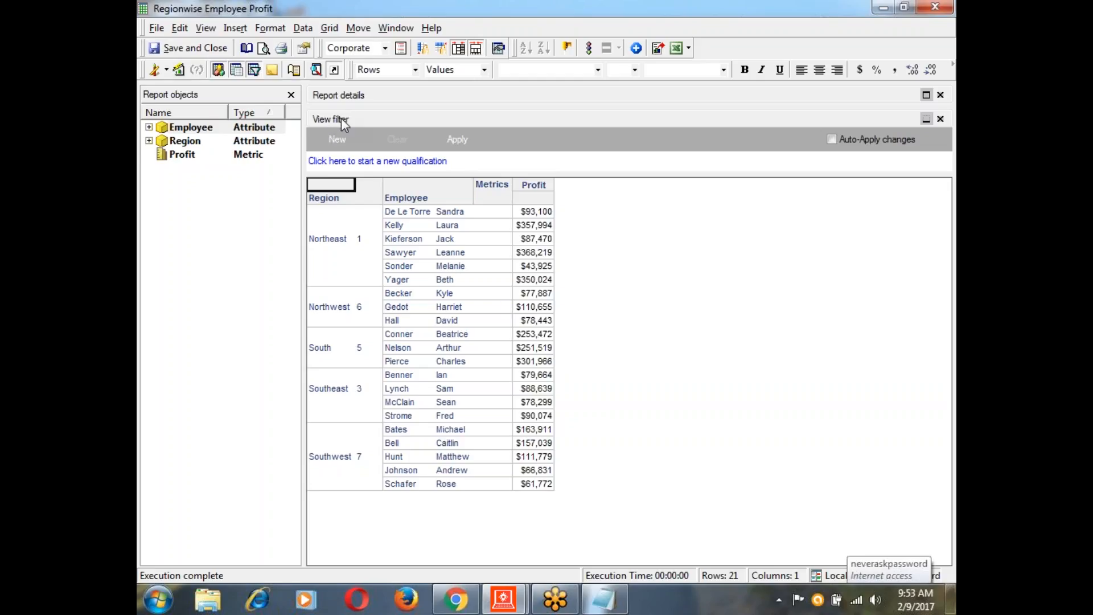
left_click(167, 70)
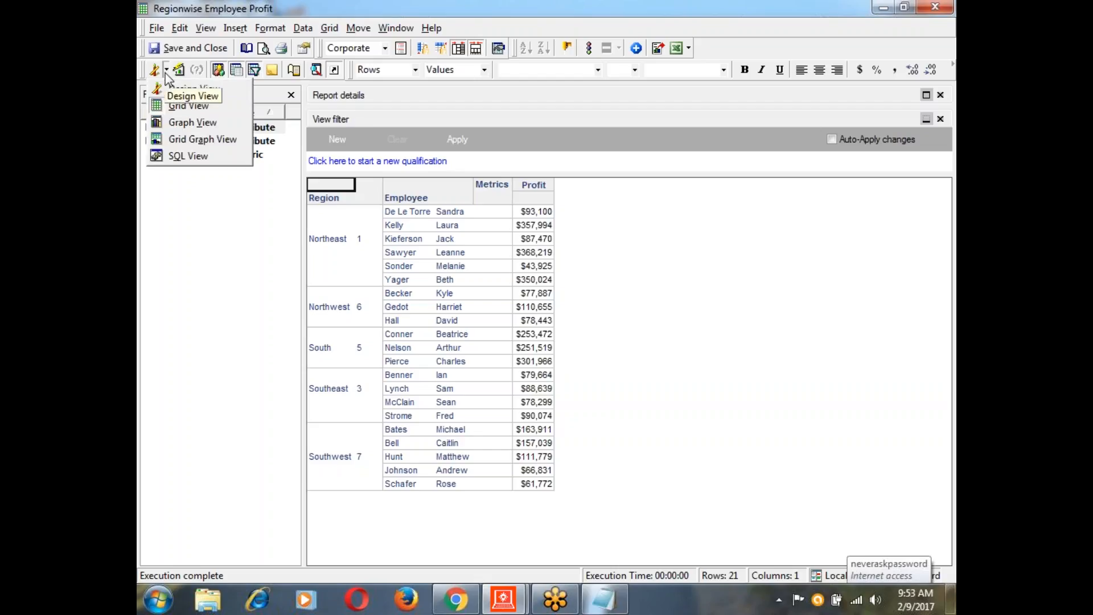
left_click(162, 90)
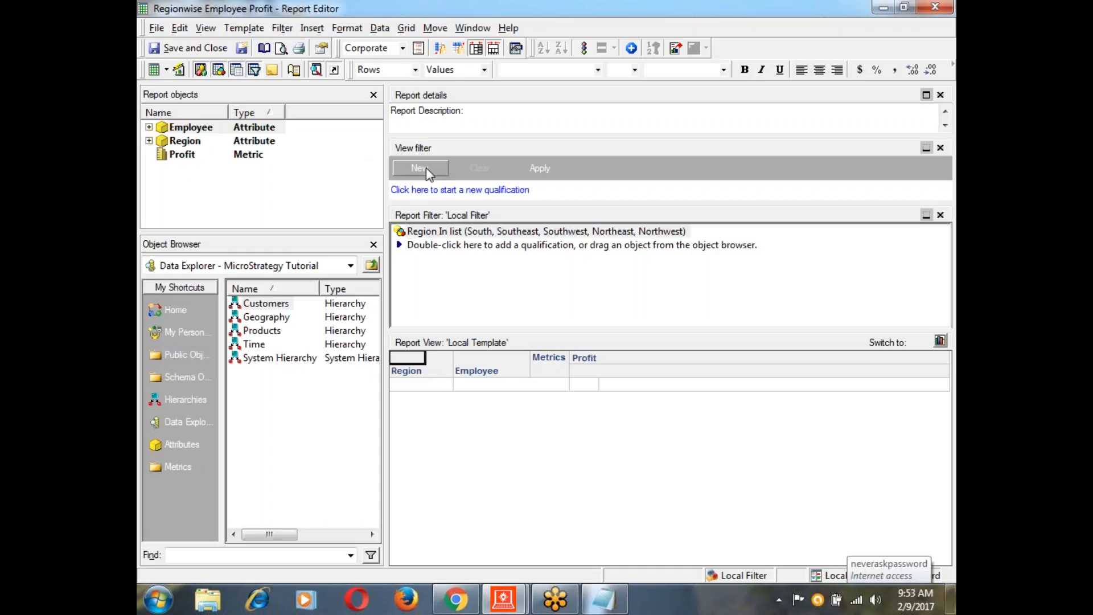
Add the view filter qualification Profit Greater than 100000 and run the report.
left_click(416, 190)
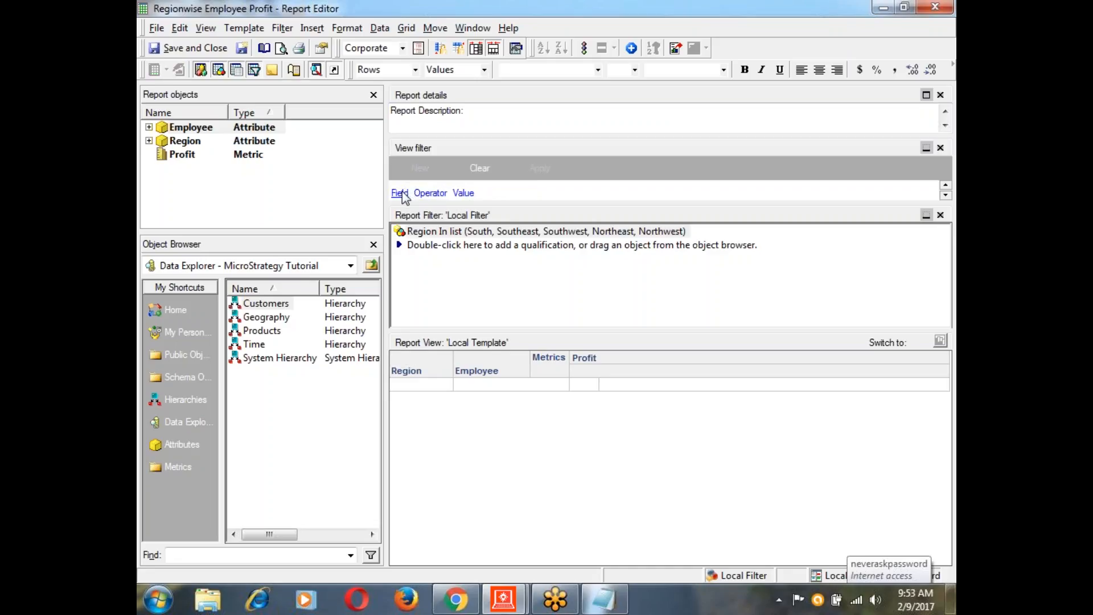
left_click(402, 193)
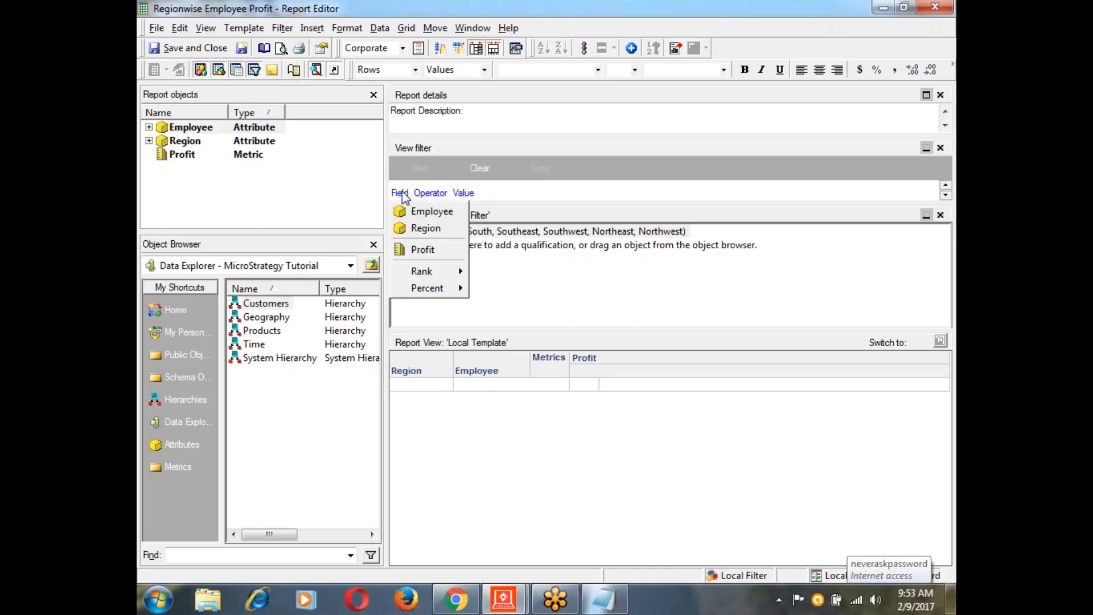
left_click(440, 250)
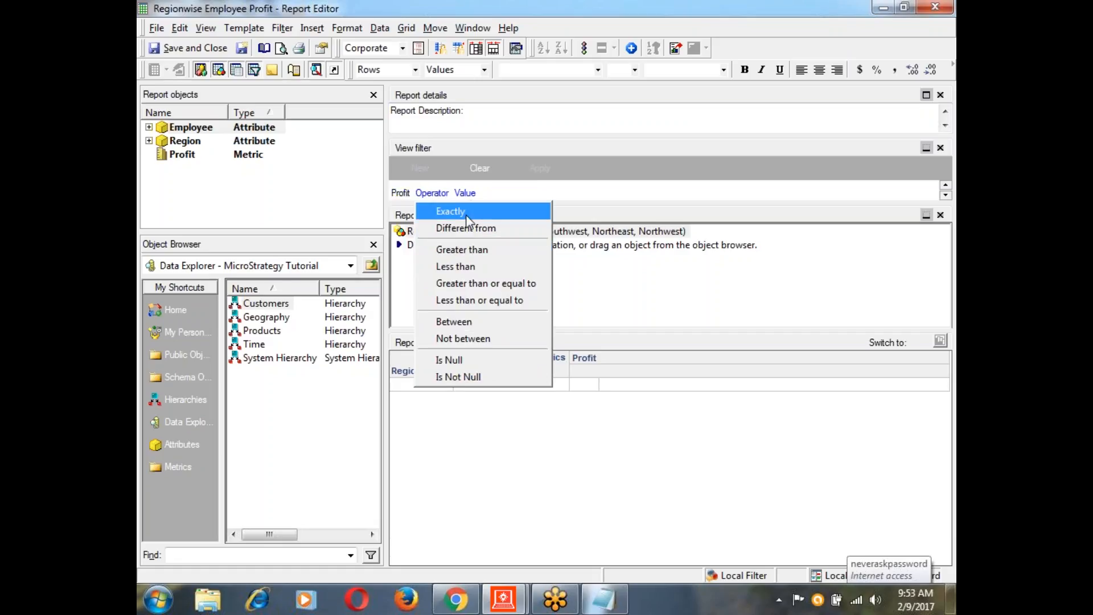
left_click(478, 249)
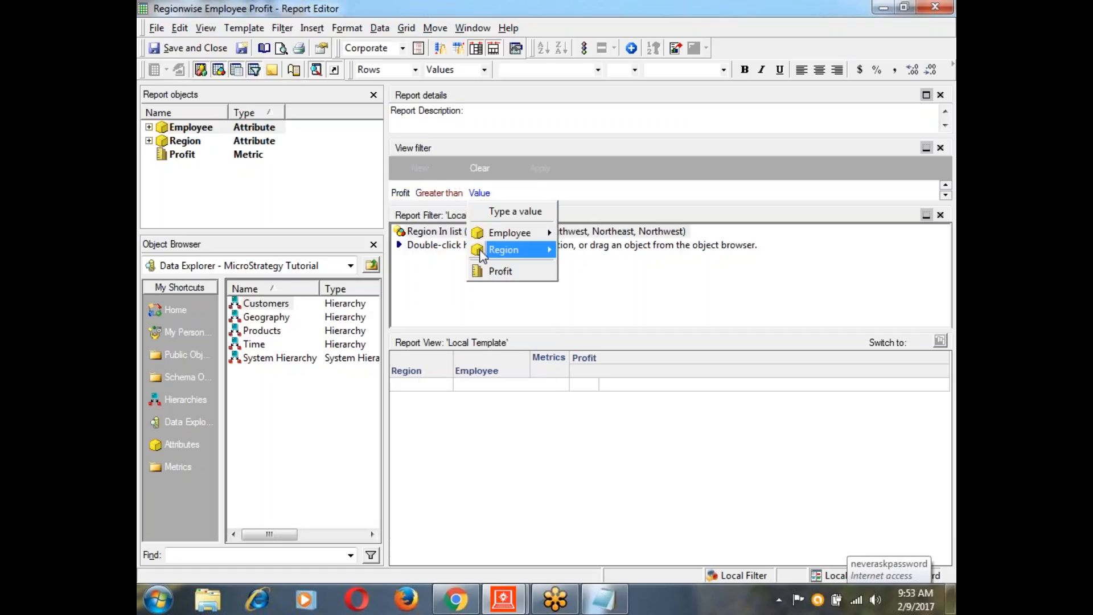
left_click(515, 210)
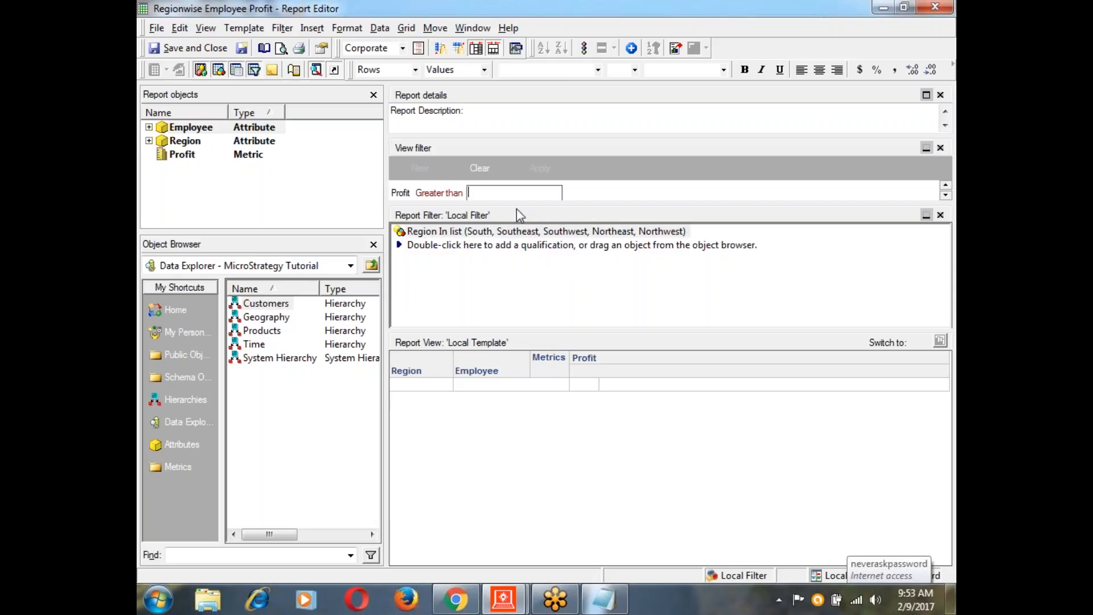
type("100000")
left_click(683, 292)
left_click(556, 245)
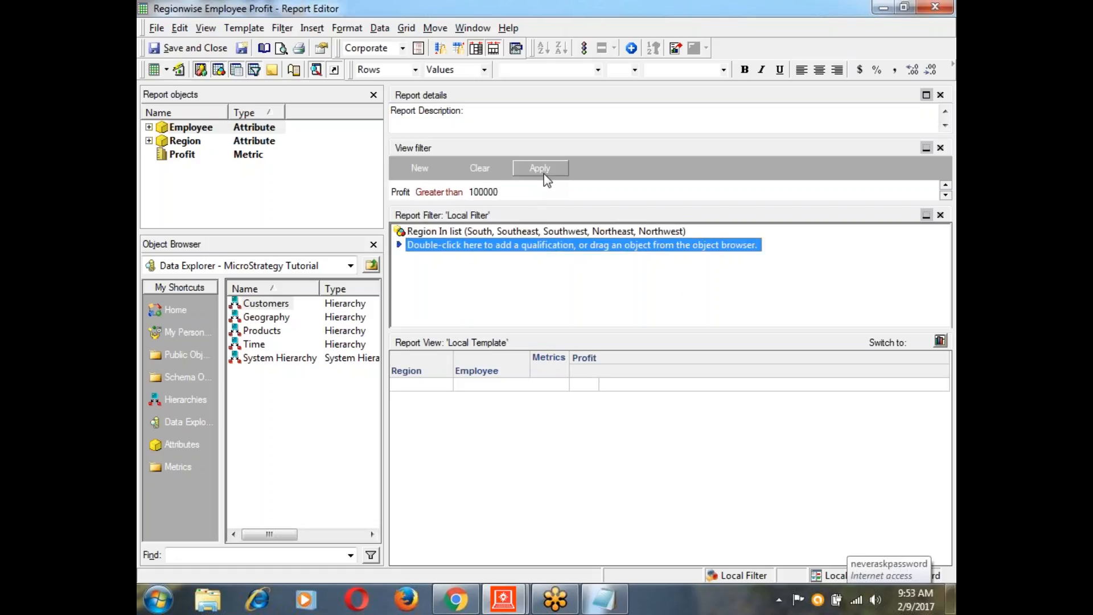
left_click(179, 69)
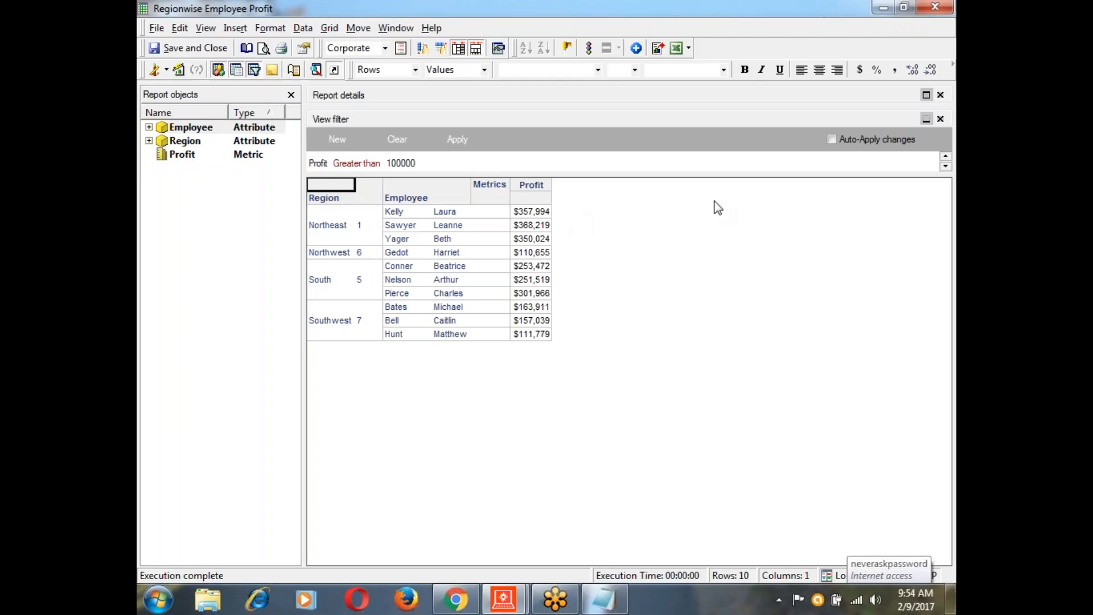
left_click(940, 287)
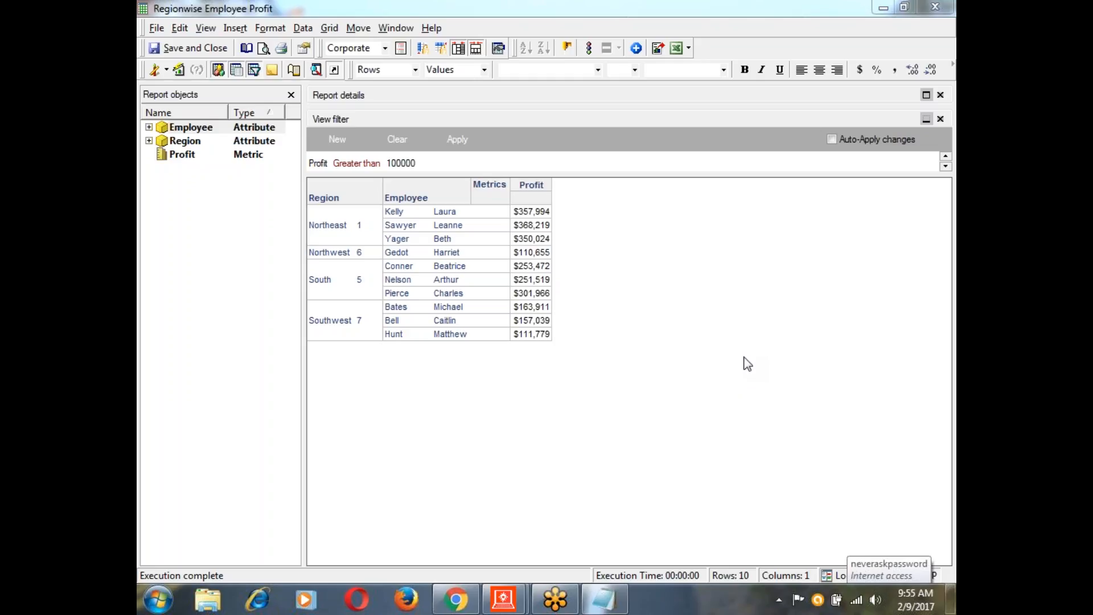
Switch to SQL View and compare the REGION_ID condition in the where clause with the analytical engine calculation steps.
left_click(164, 70)
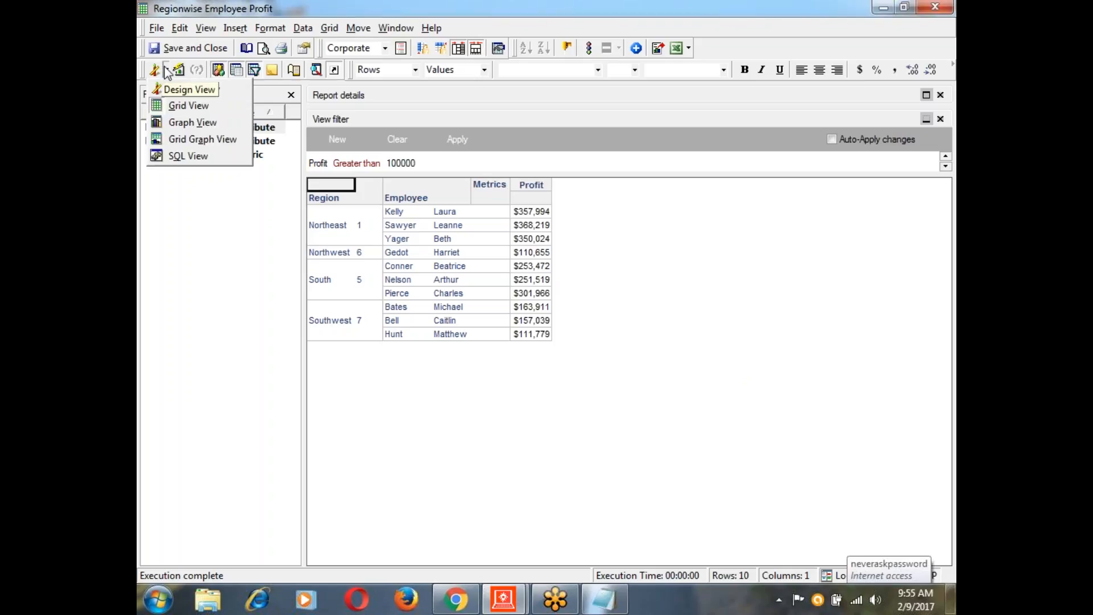
left_click(185, 157)
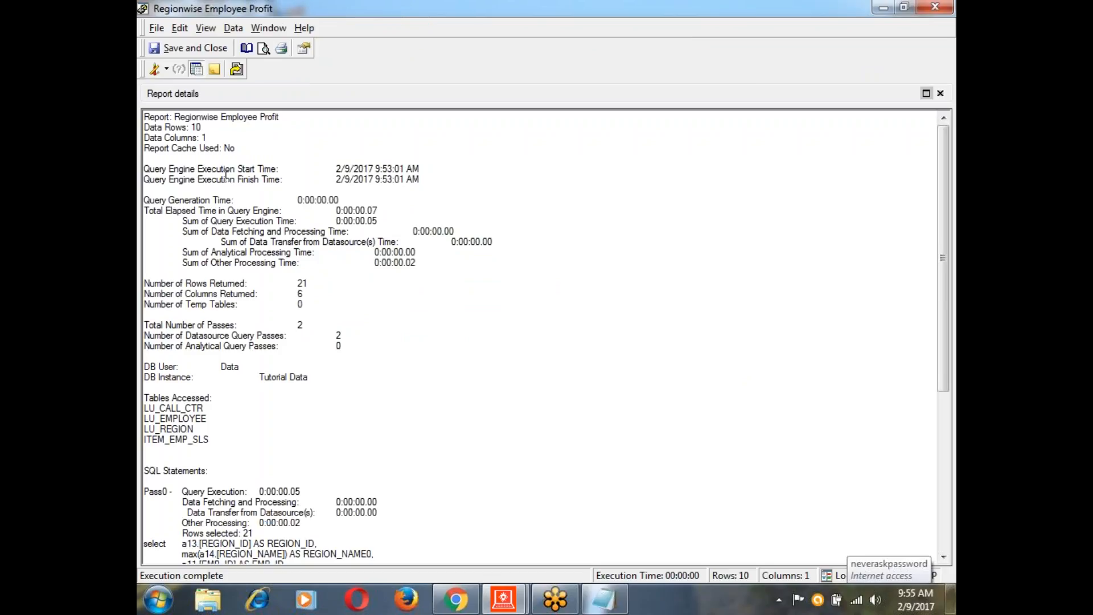
left_click(425, 378)
scroll(426, 379, "down", 4)
scroll(426, 379, "down", 4)
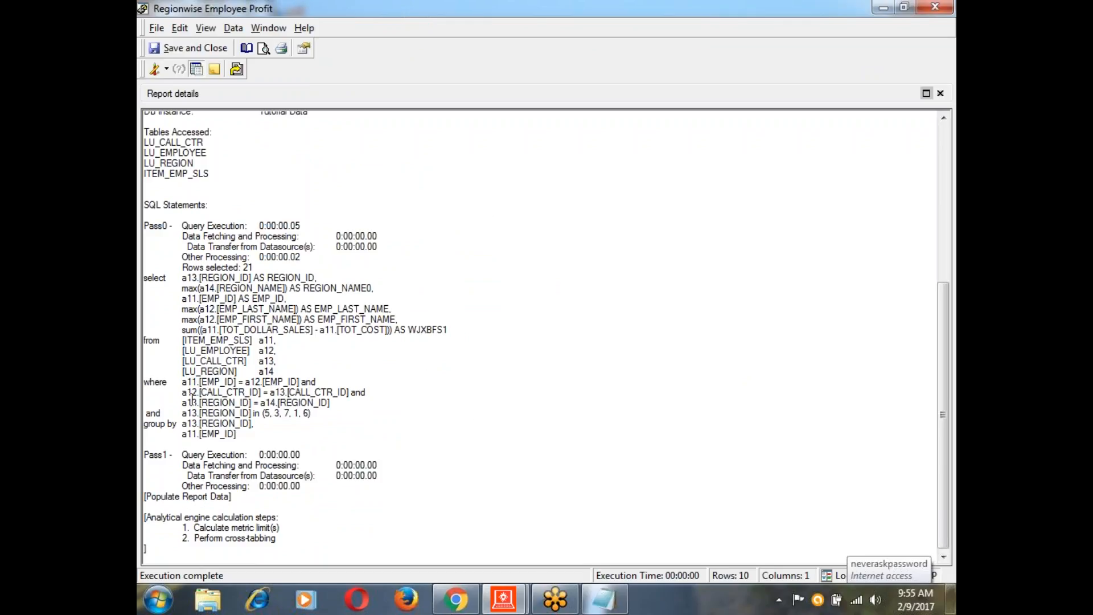
left_click_drag(182, 413, 324, 419)
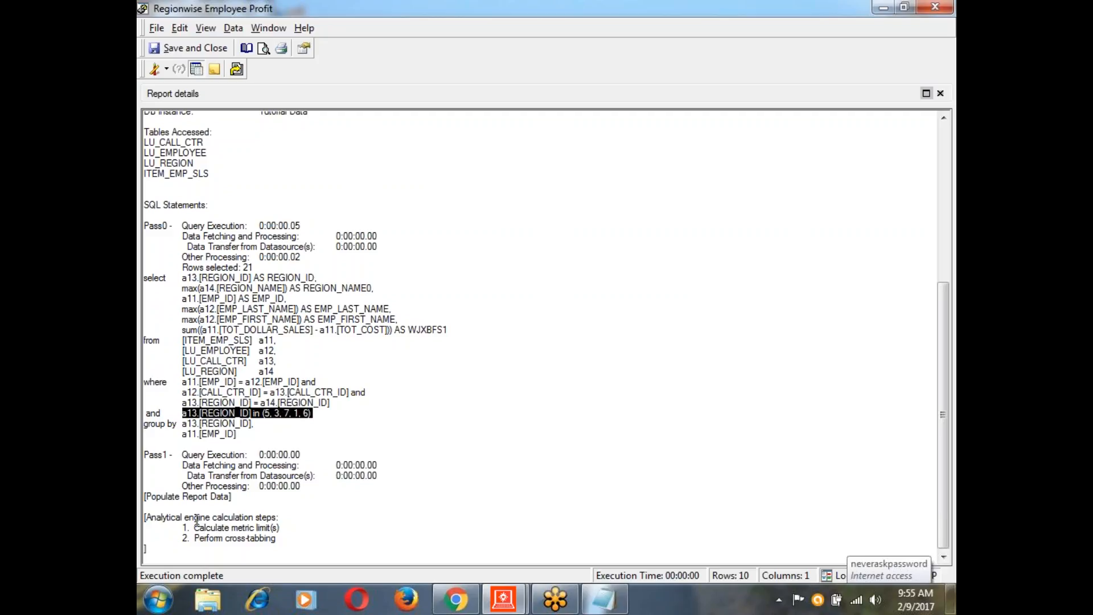
left_click(479, 410)
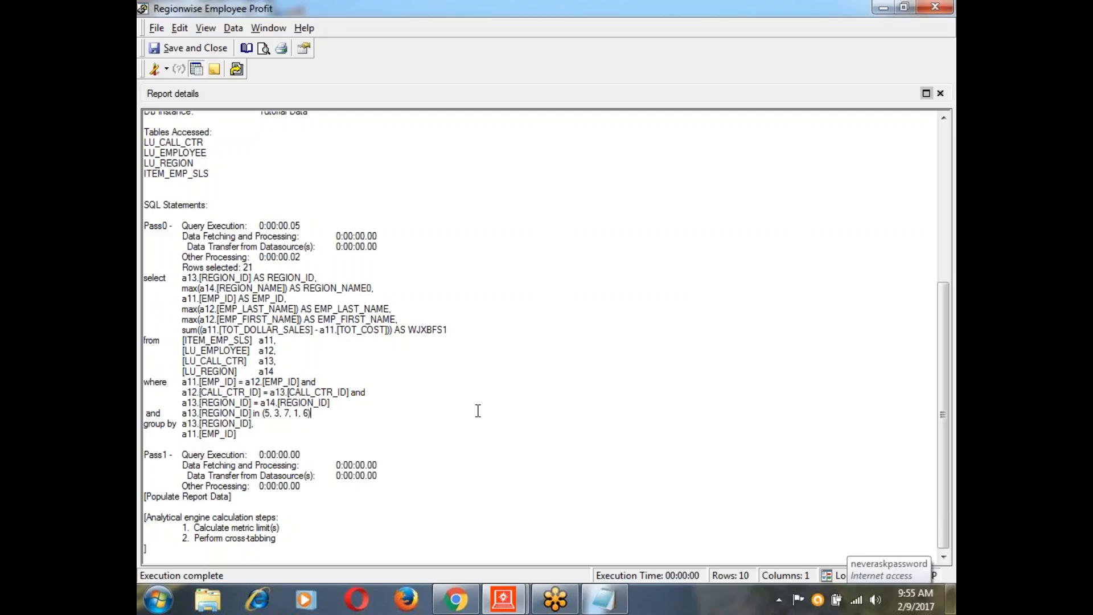
left_click_drag(211, 528, 312, 535)
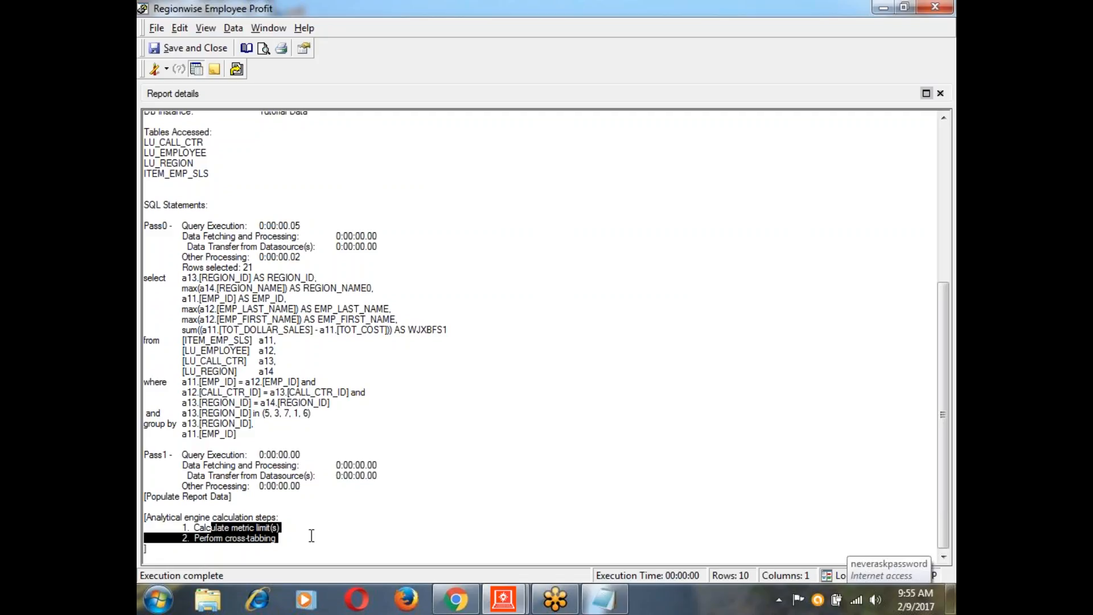
left_click(311, 535)
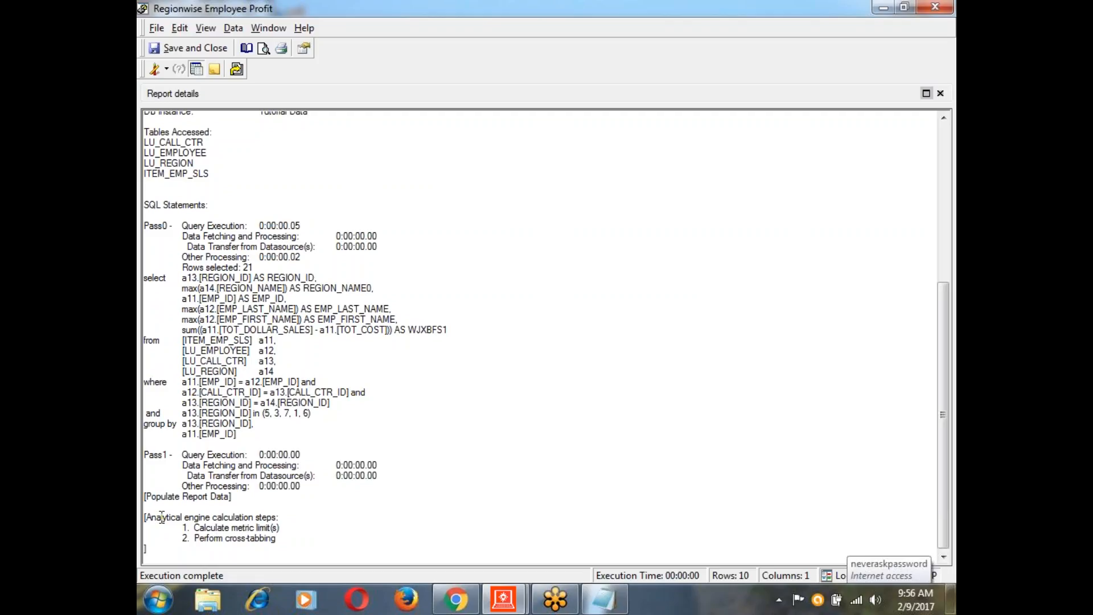
left_click_drag(145, 517, 287, 524)
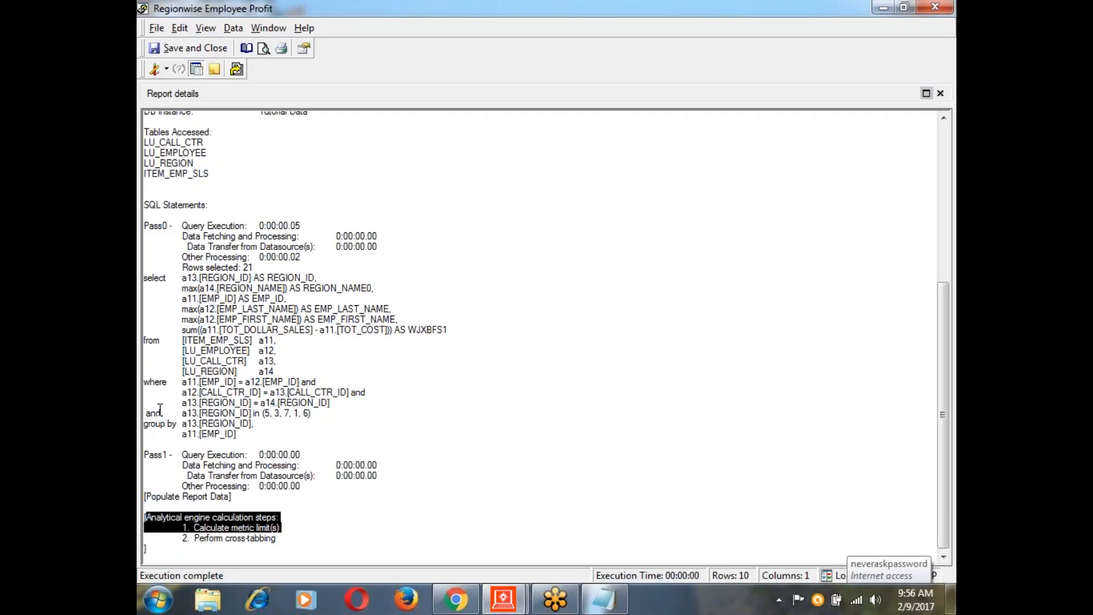
left_click_drag(155, 413, 322, 413)
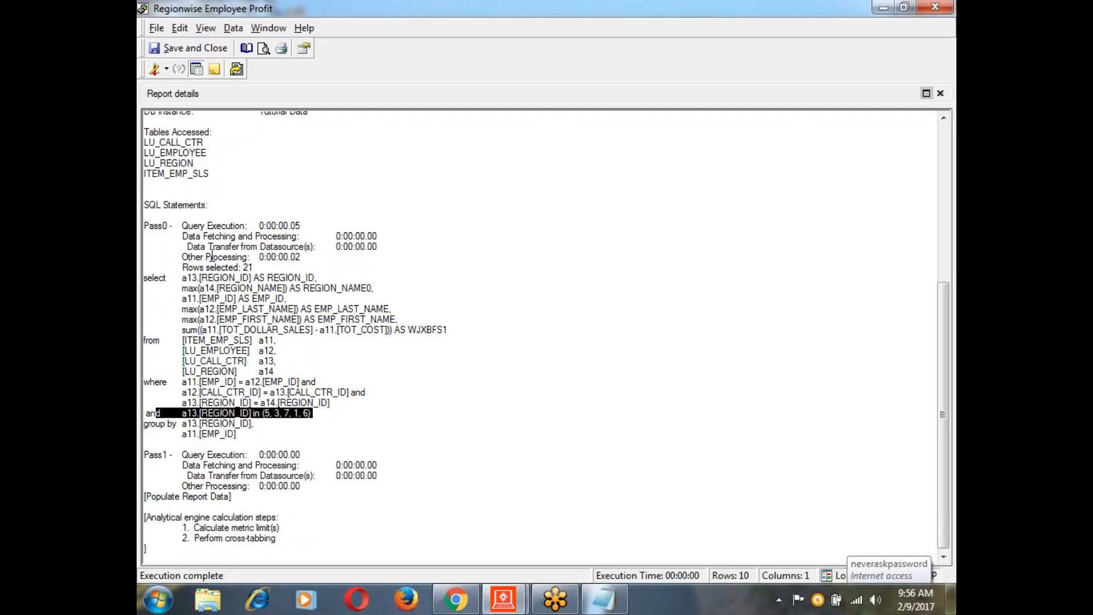
Return from SQL View to Grid View, clear the Profit view filter qualification and apply the cleared filter.
left_click_drag(146, 382, 347, 422)
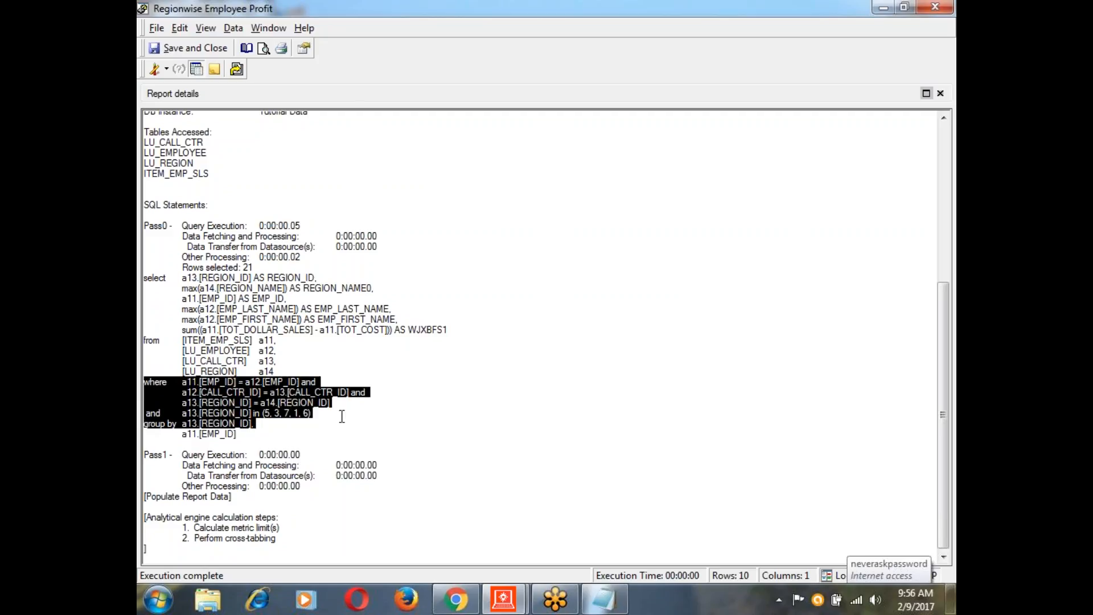
left_click(167, 69)
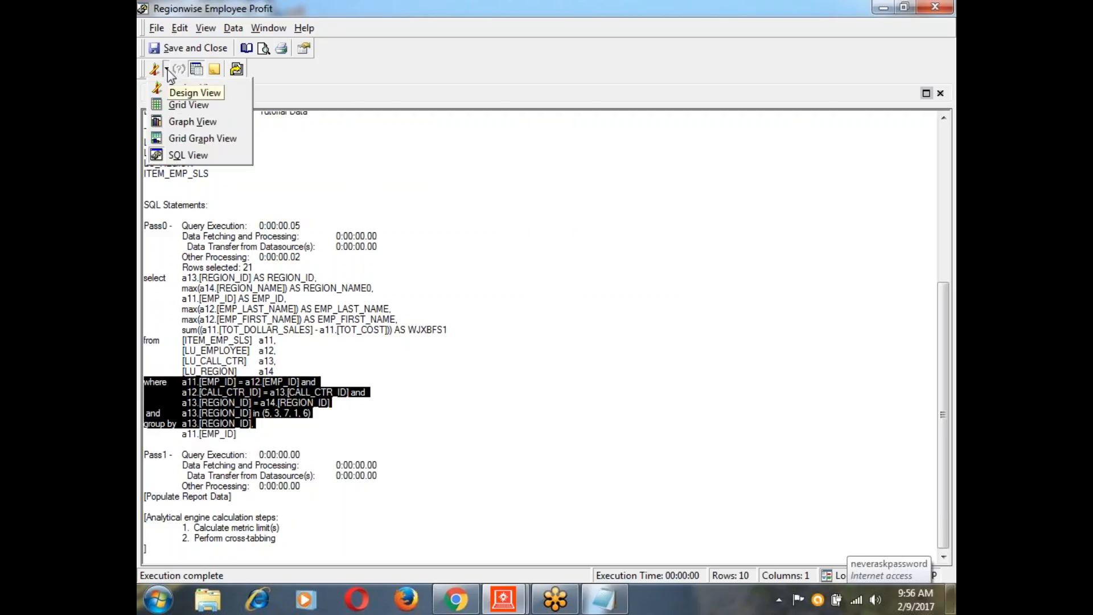
left_click(188, 105)
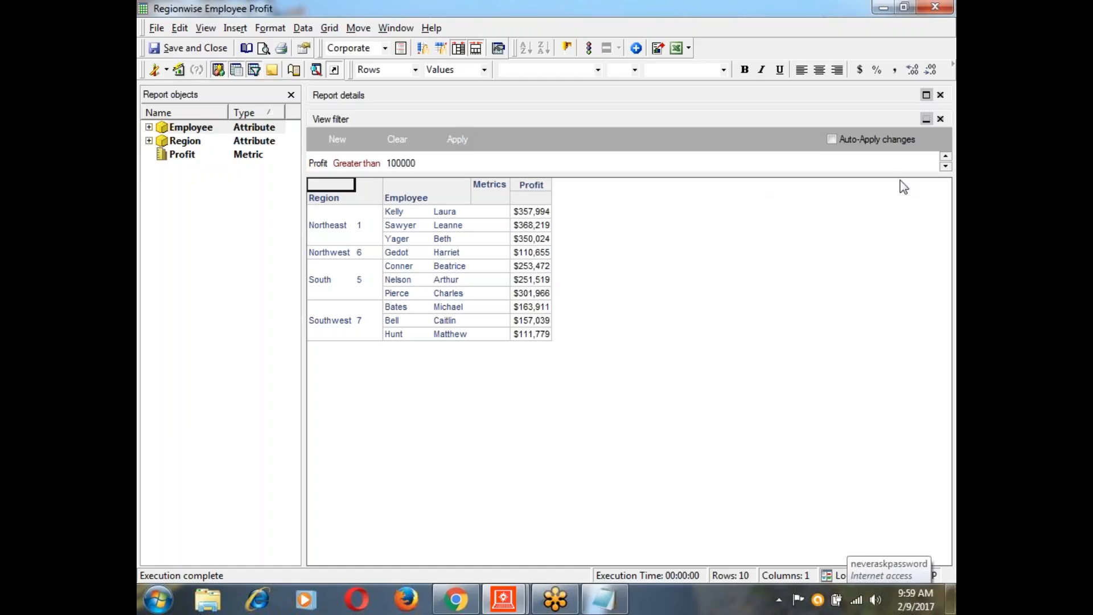
left_click(946, 166)
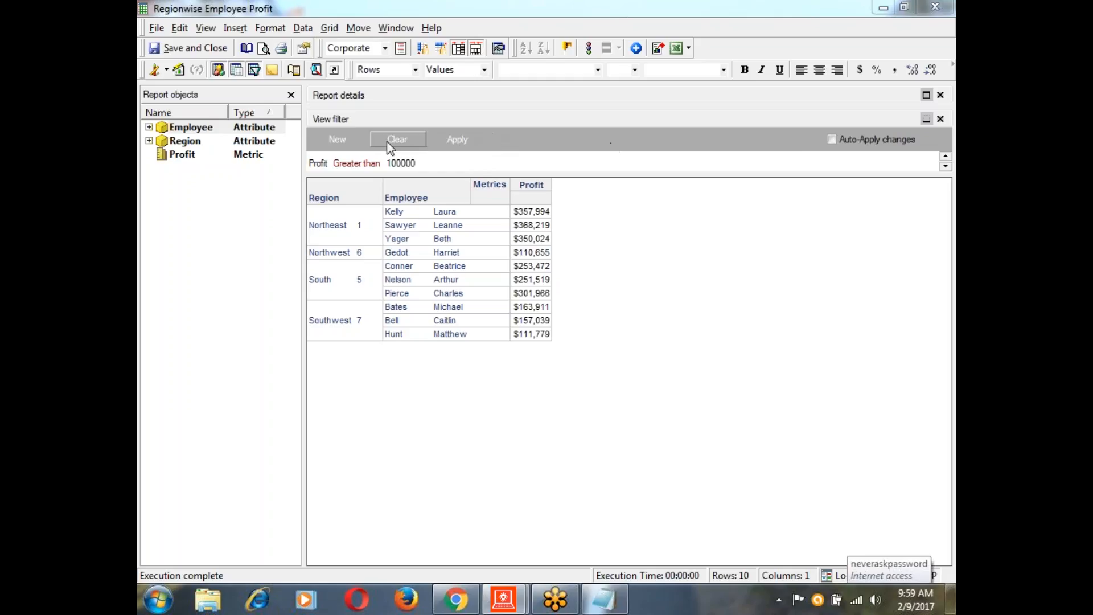
left_click(408, 139)
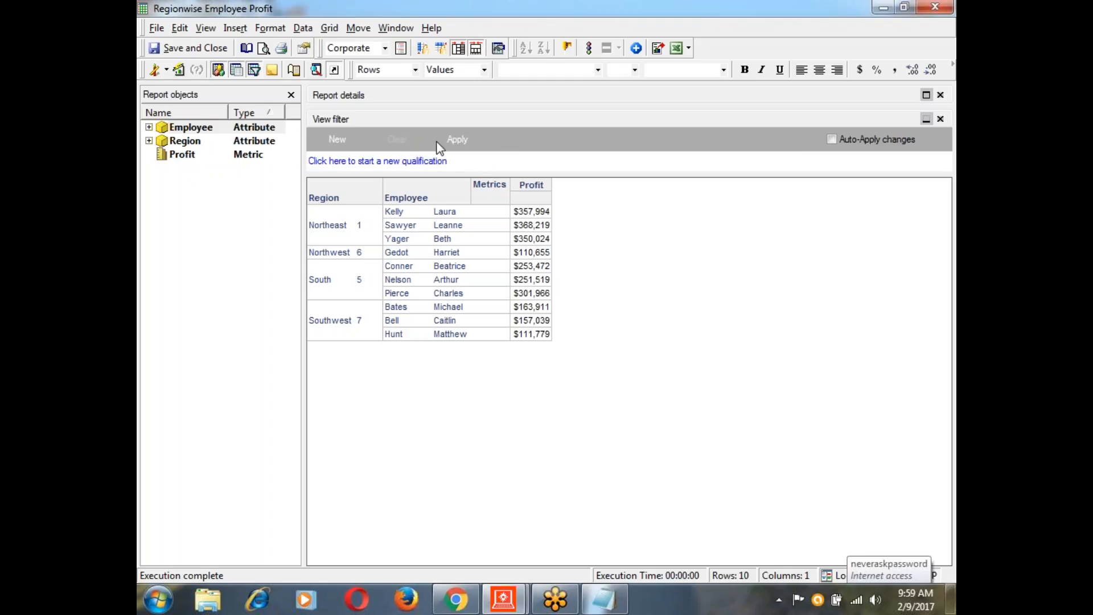
left_click(458, 140)
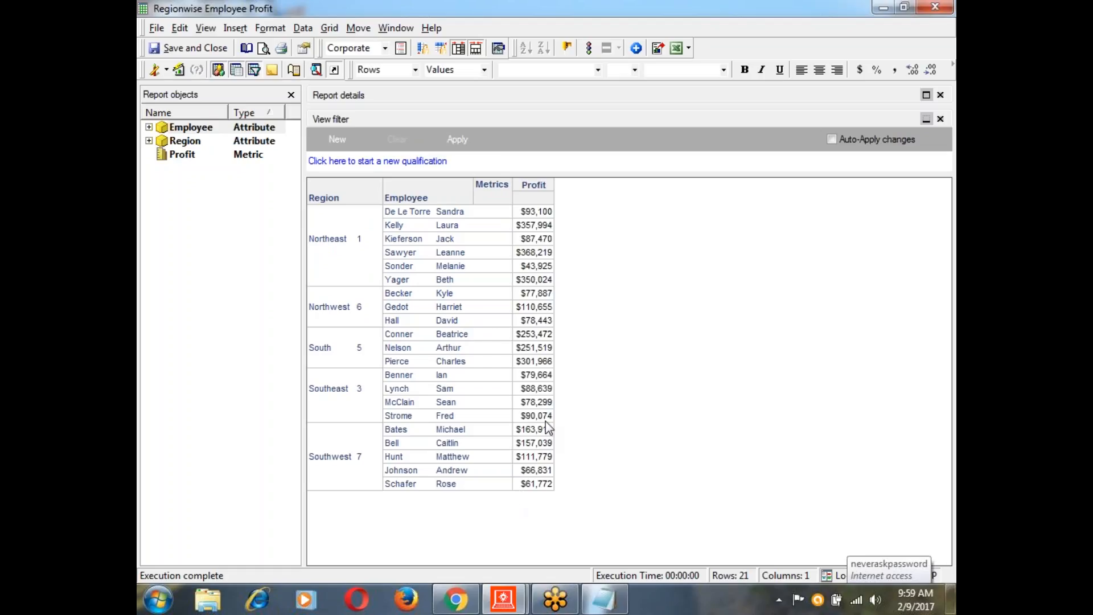
Remove the Region qualification from the report filter in Design View and run the report to review employees of all regions.
left_click(166, 69)
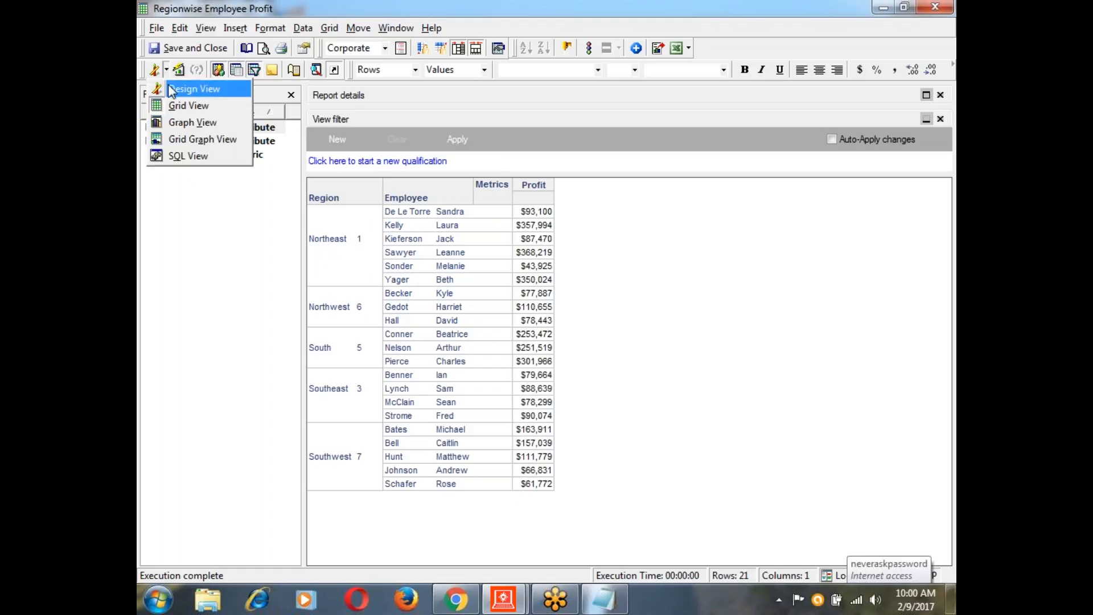
left_click(175, 89)
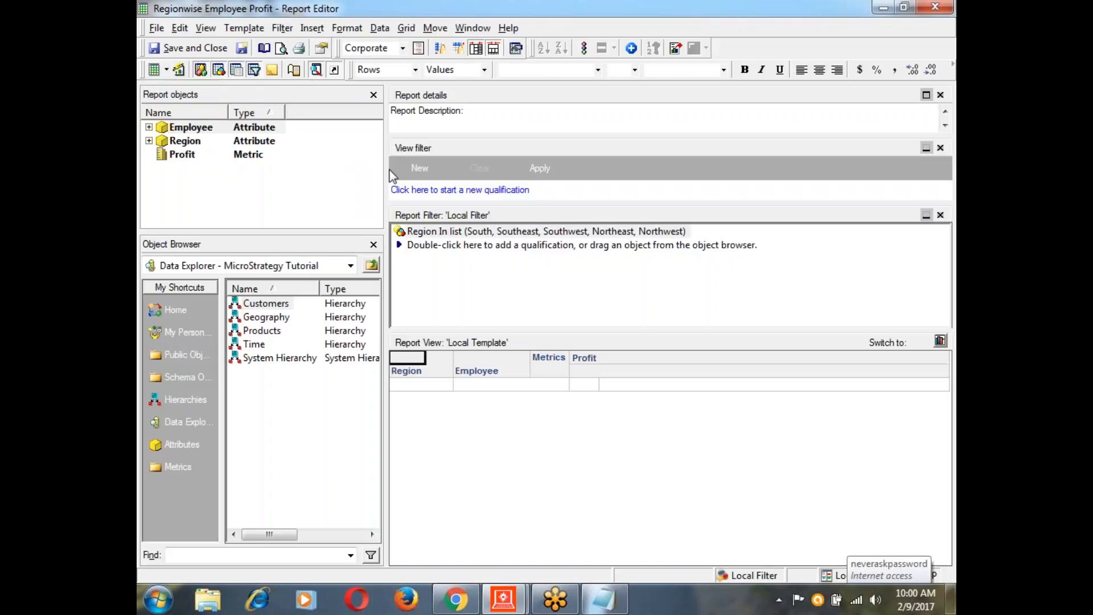
left_click(446, 232)
left_click_drag(445, 233, 305, 313)
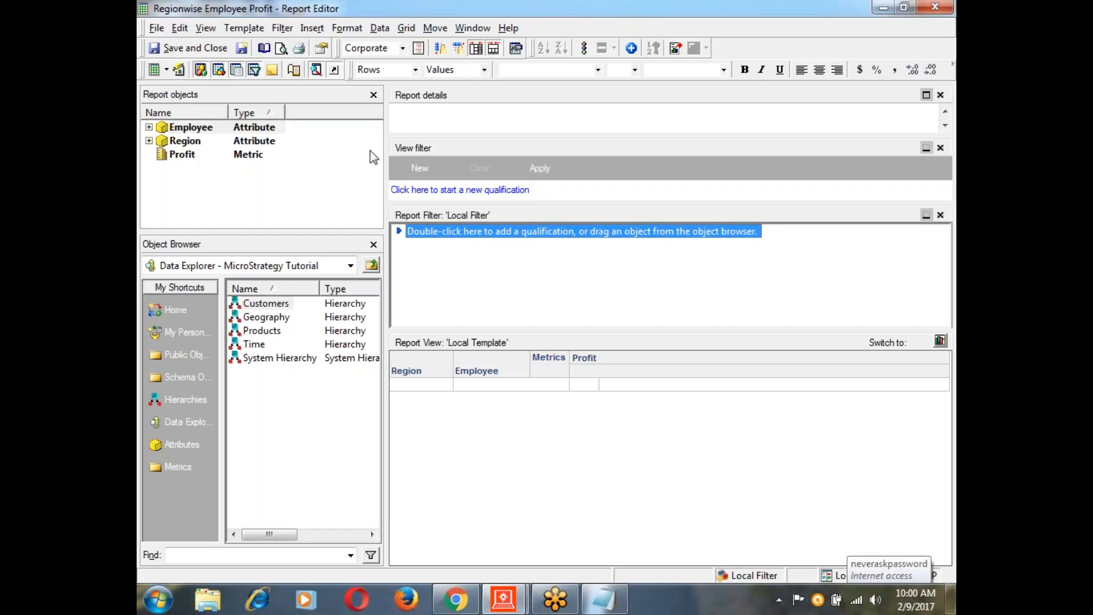
left_click(180, 70)
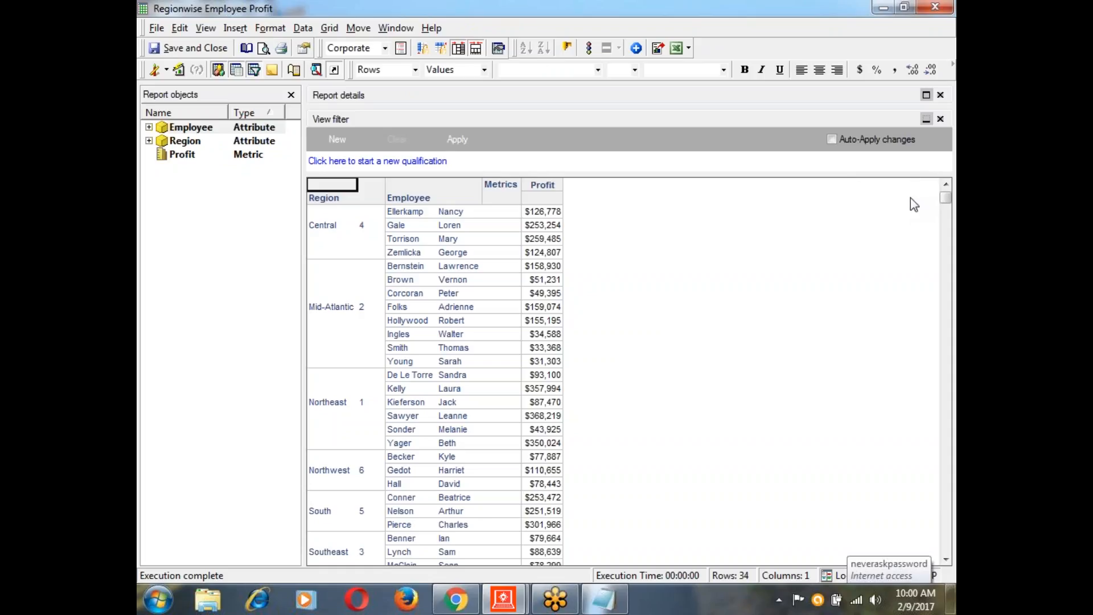
scroll(393, 265, "down", 2)
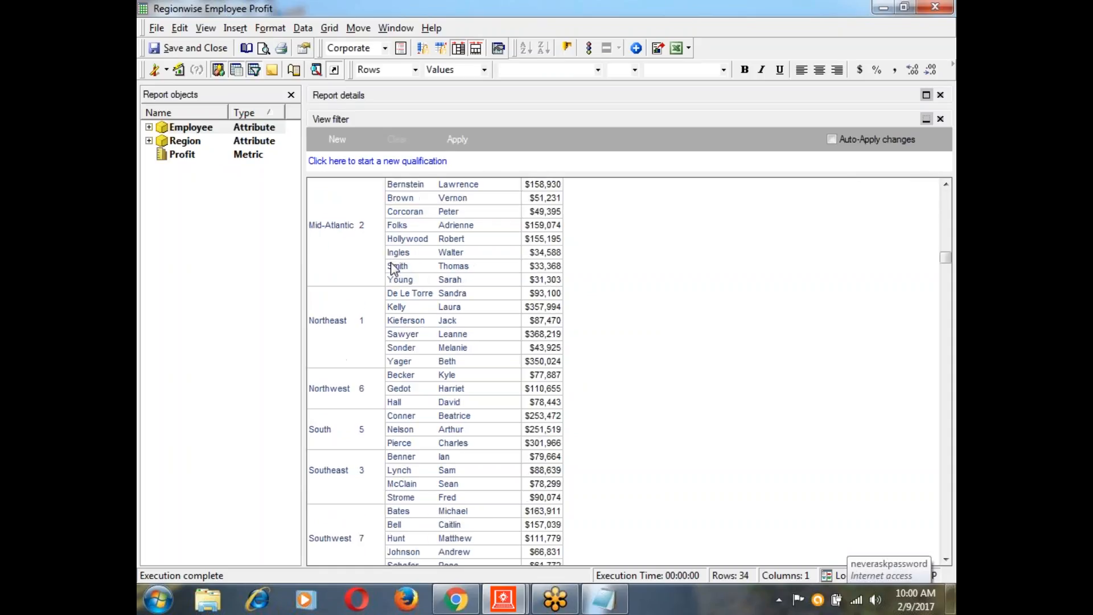
scroll(392, 267, "down", 3)
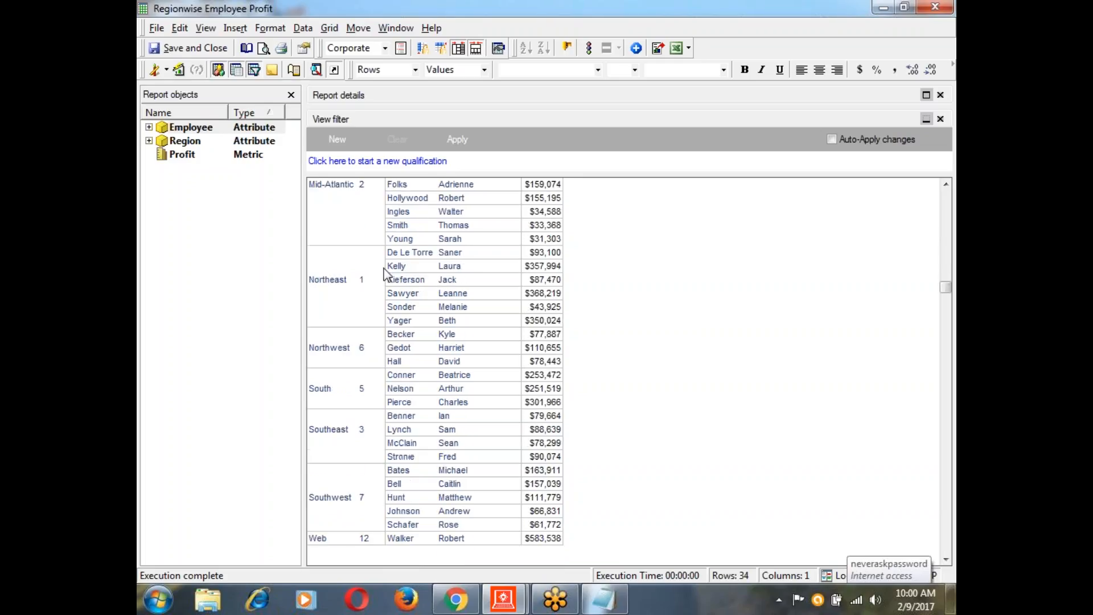
scroll(385, 274, "down", 1)
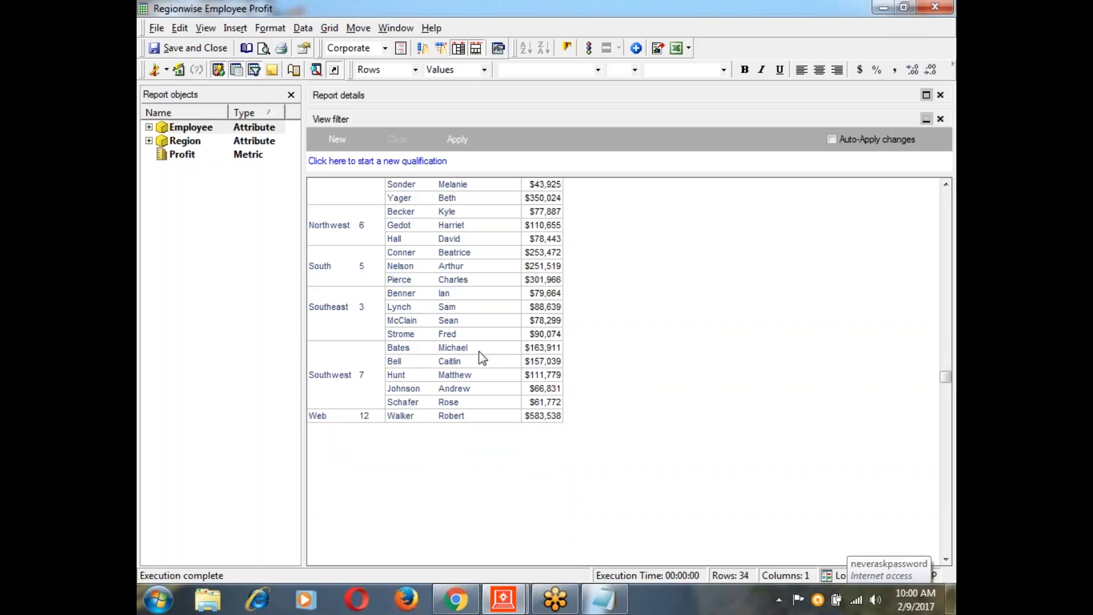
scroll(479, 351, "up", 6)
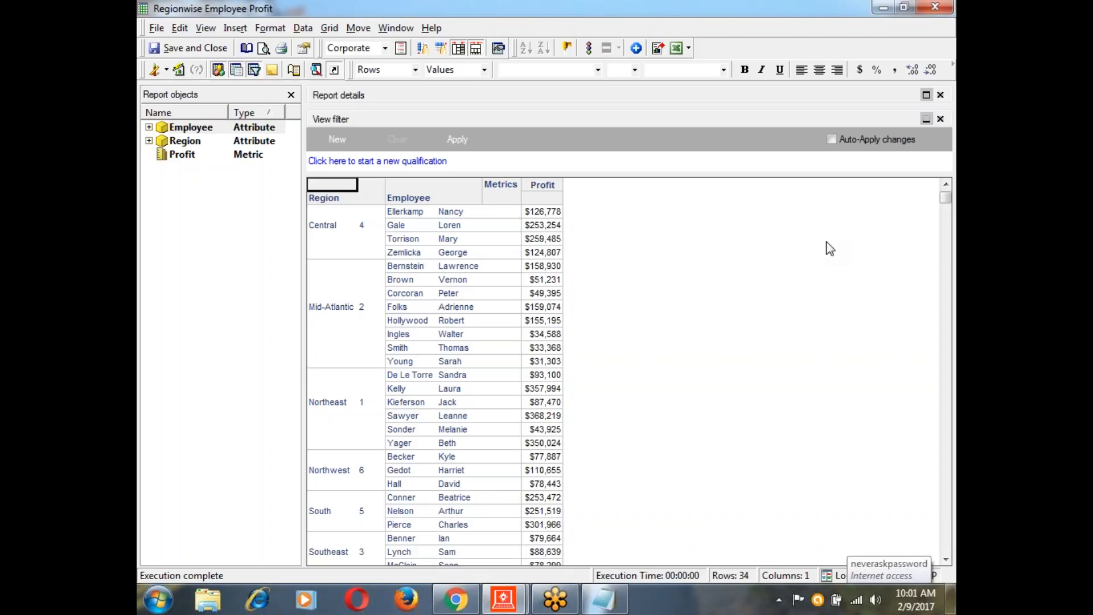
left_click(936, 164)
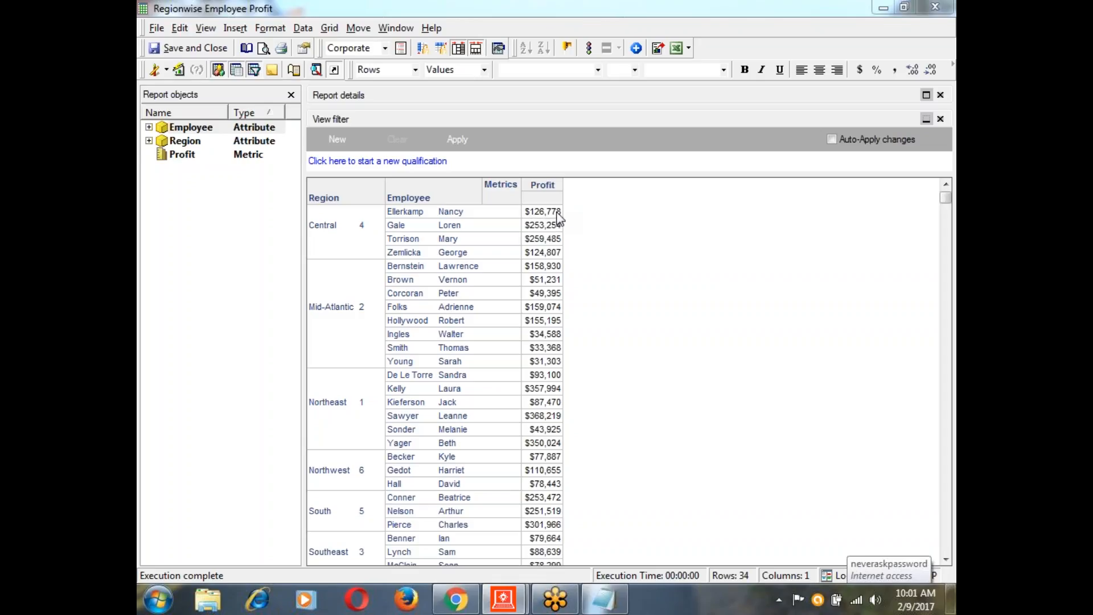
In Design View, add an attribute qualification to the report filter with Year In list (2010).
left_click(167, 70)
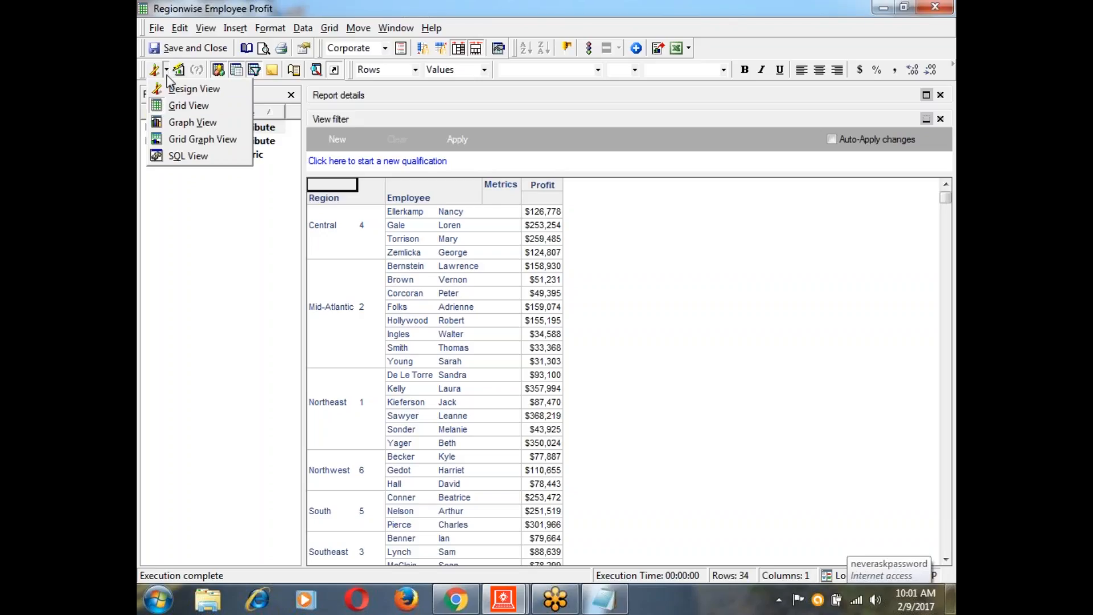
left_click(175, 91)
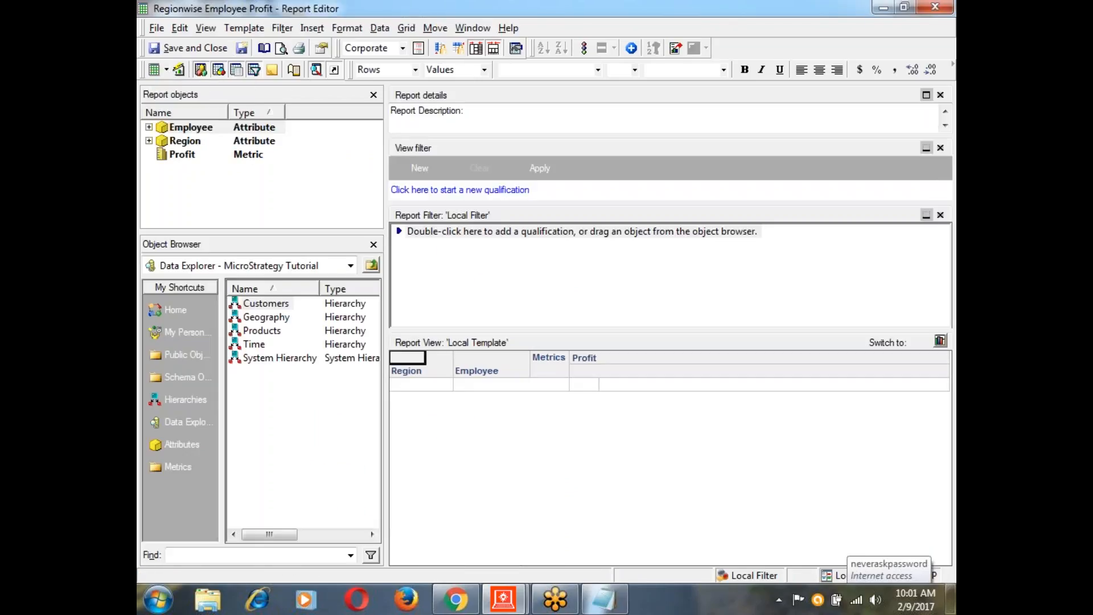
double_click(446, 231)
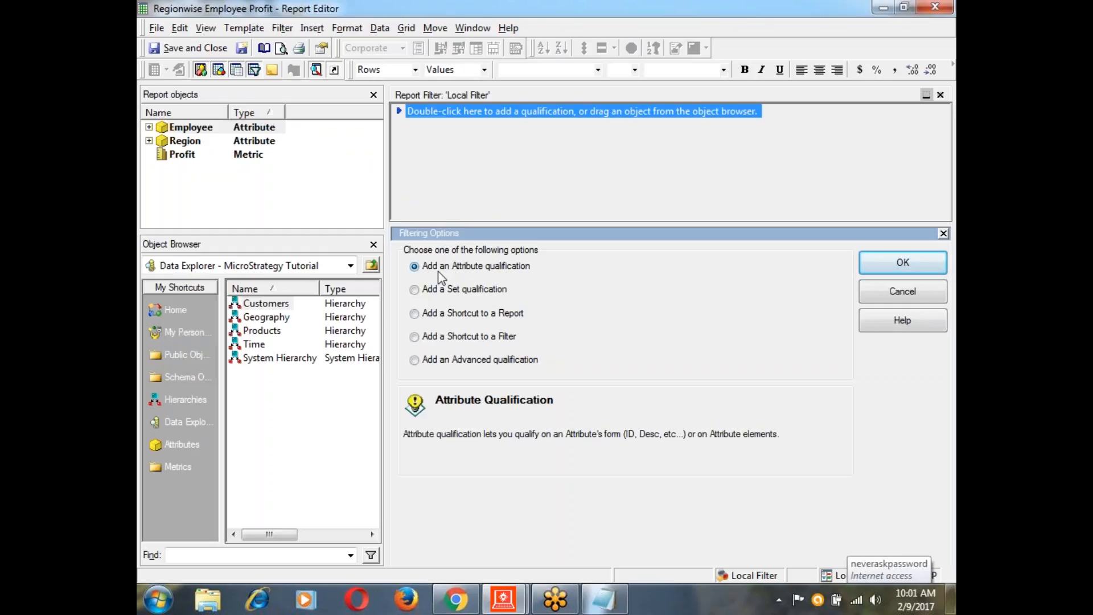
left_click(887, 264)
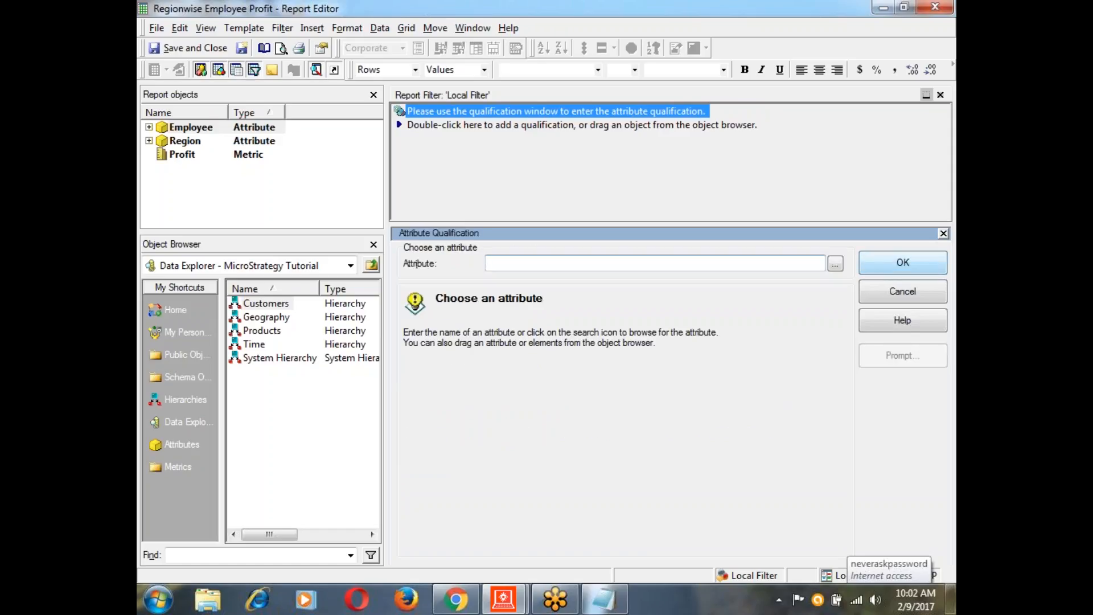
left_click(835, 263)
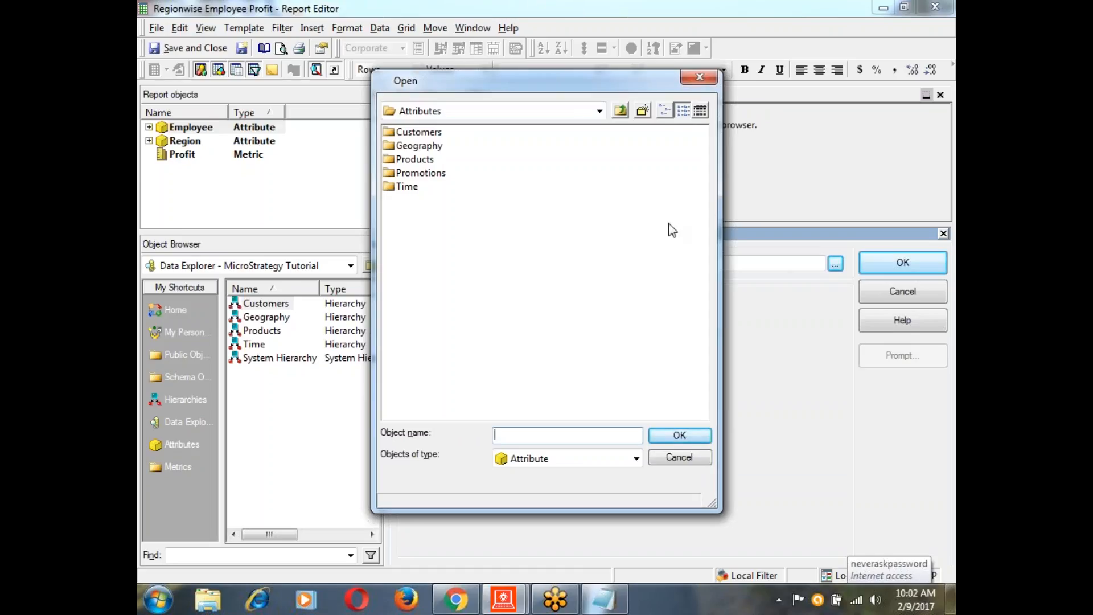
double_click(407, 187)
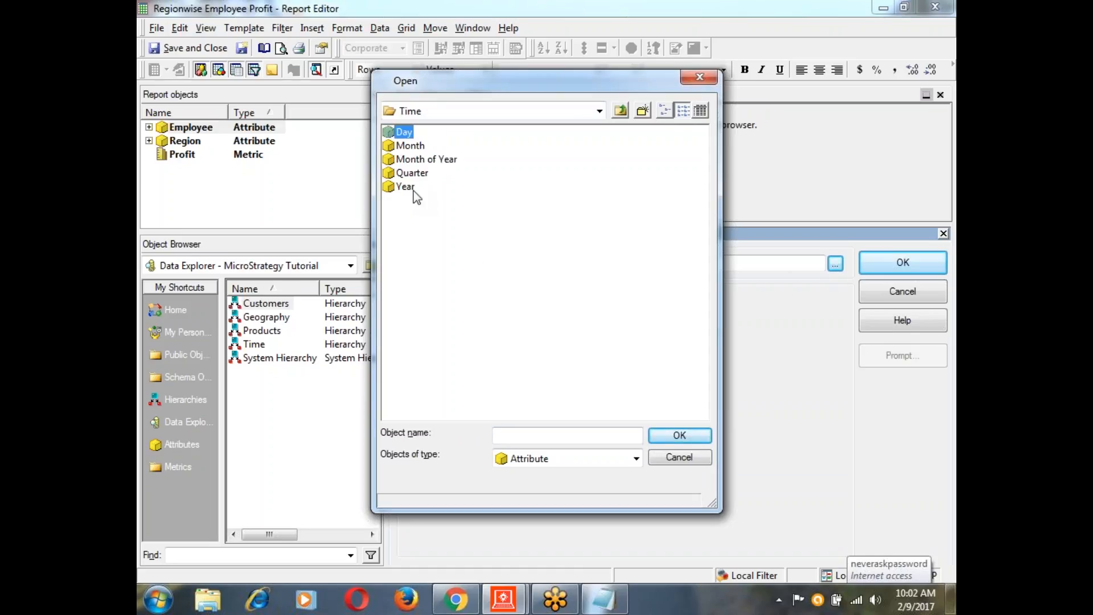
double_click(414, 192)
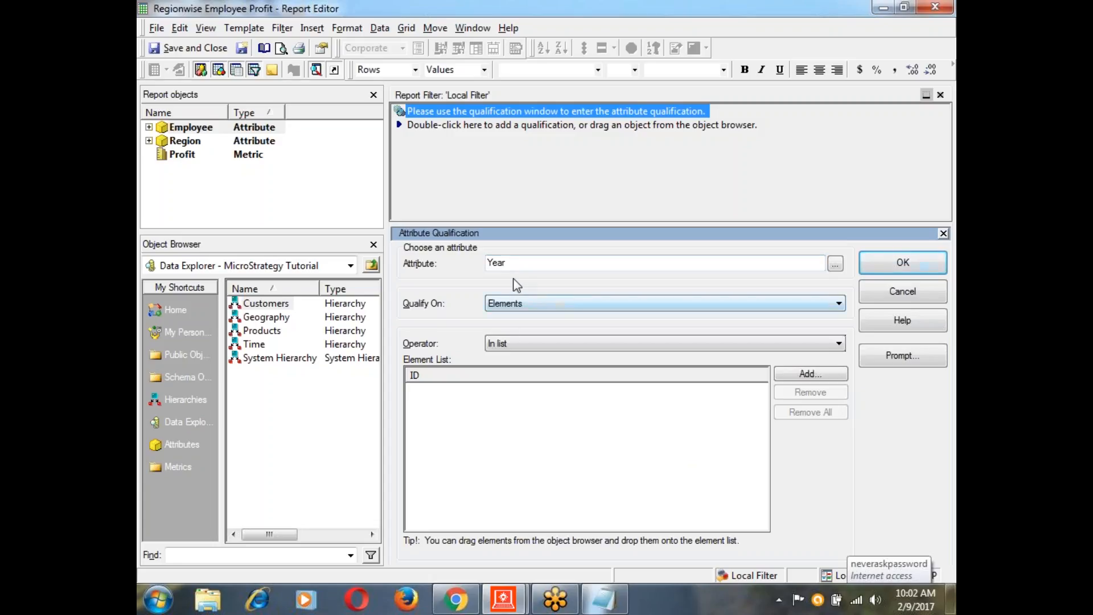
left_click(793, 376)
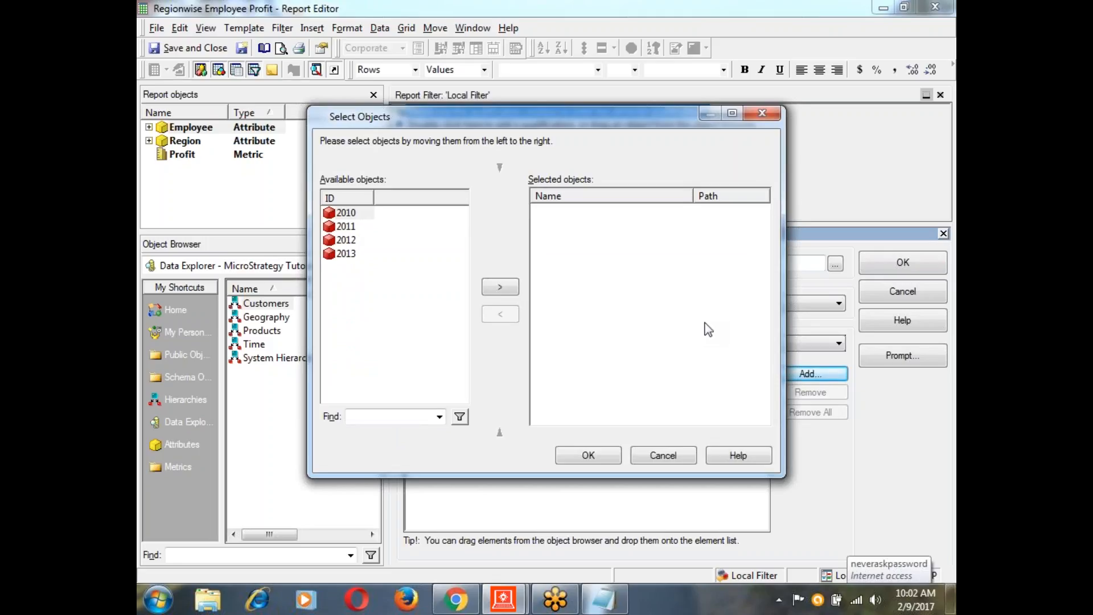
double_click(346, 217)
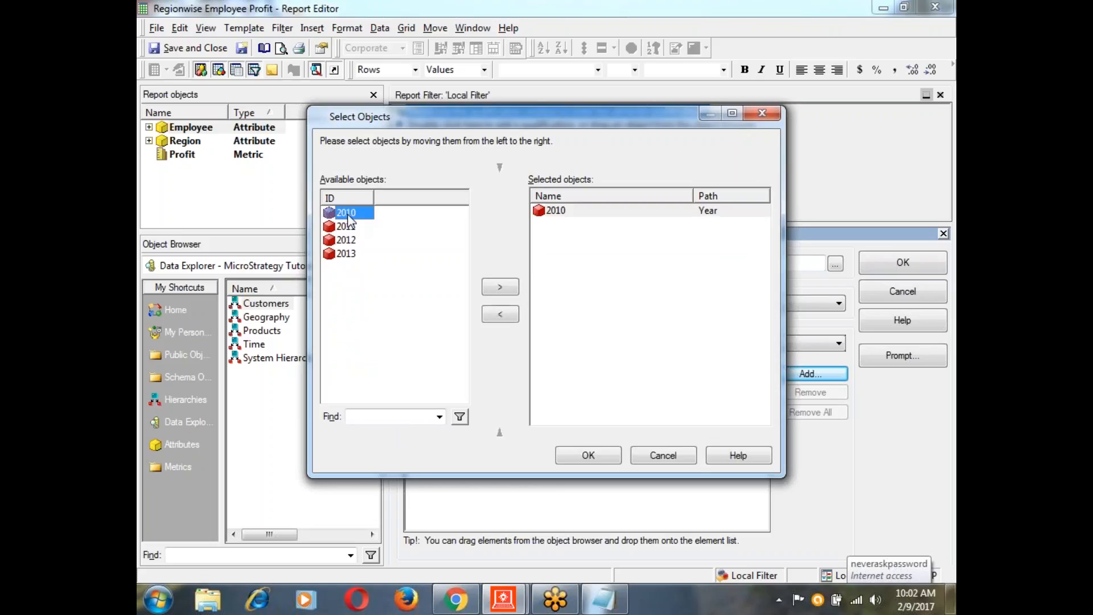
left_click(597, 450)
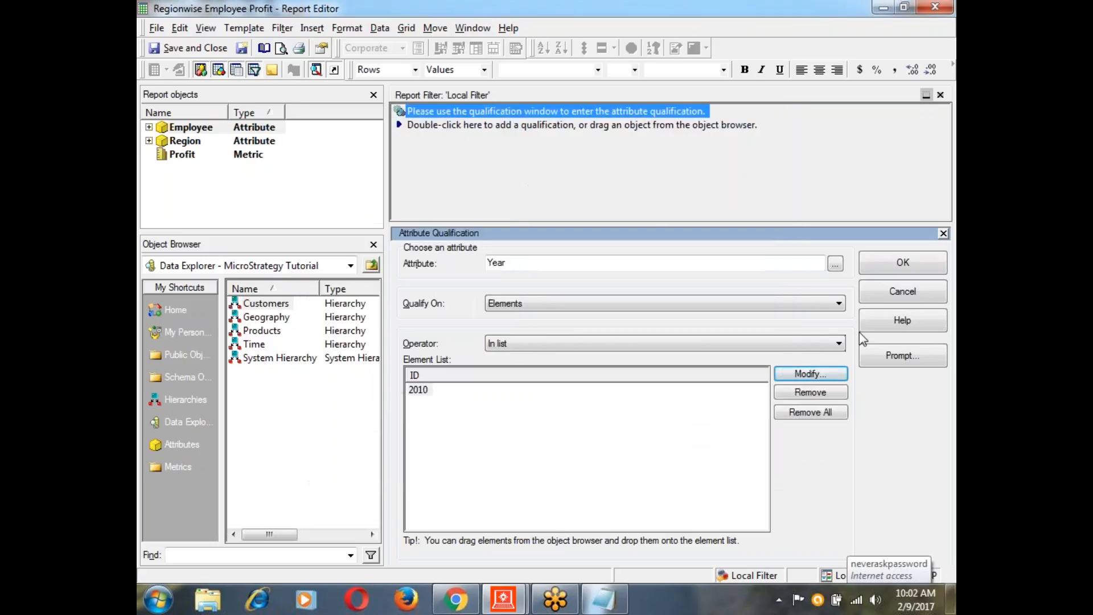
left_click(886, 266)
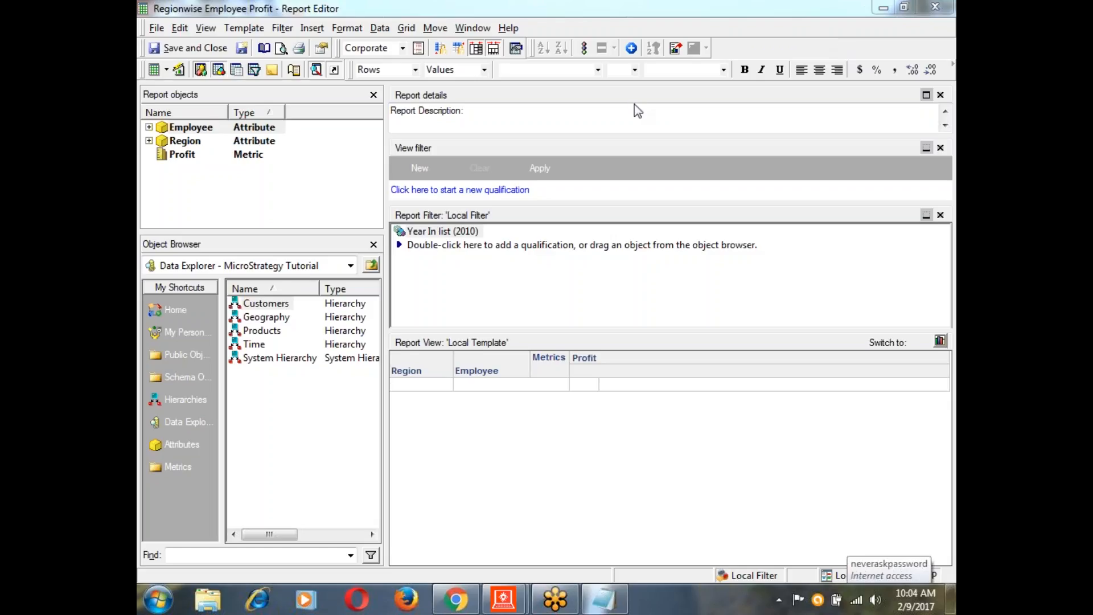
Run and re-execute the report with the Year filter to examine the employees' profit values.
left_click(178, 66)
left_click(180, 69)
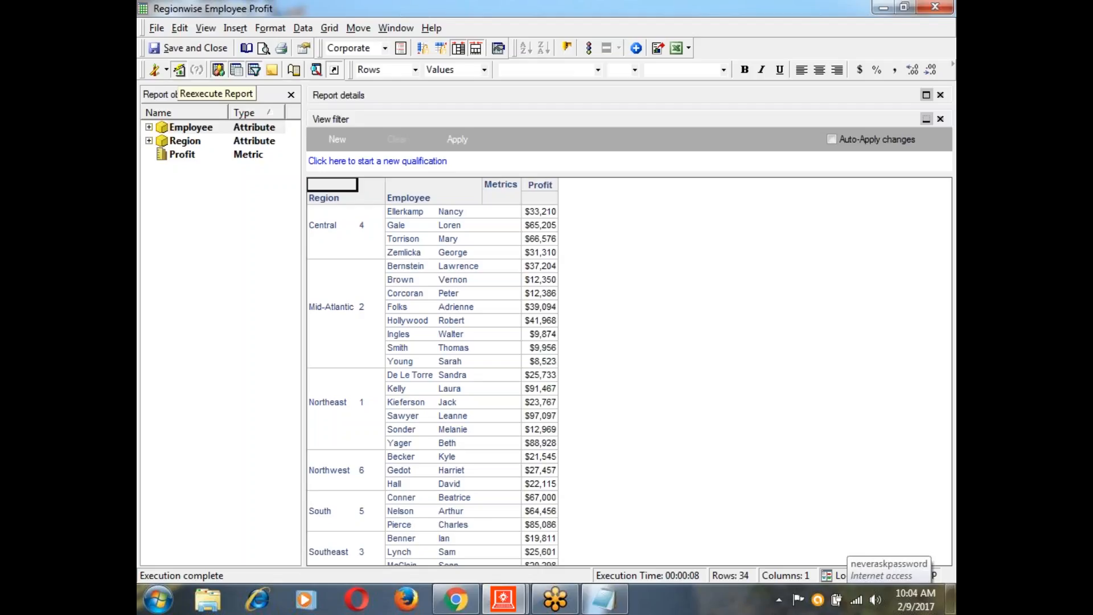
left_click(178, 70)
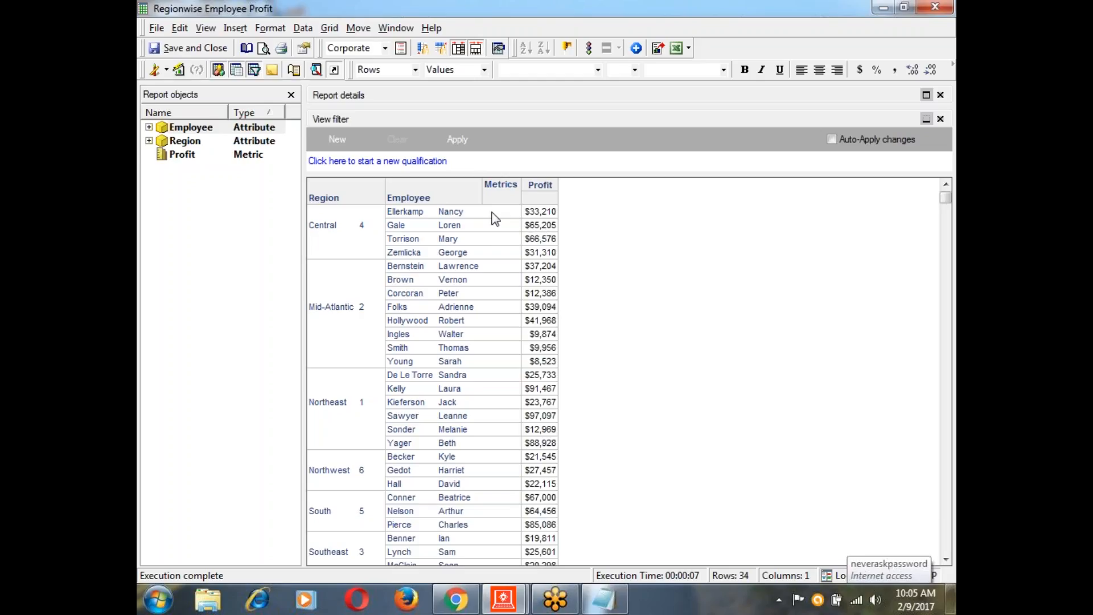
Switch back to Design View and delete the Year qualification from the report filter.
left_click(166, 70)
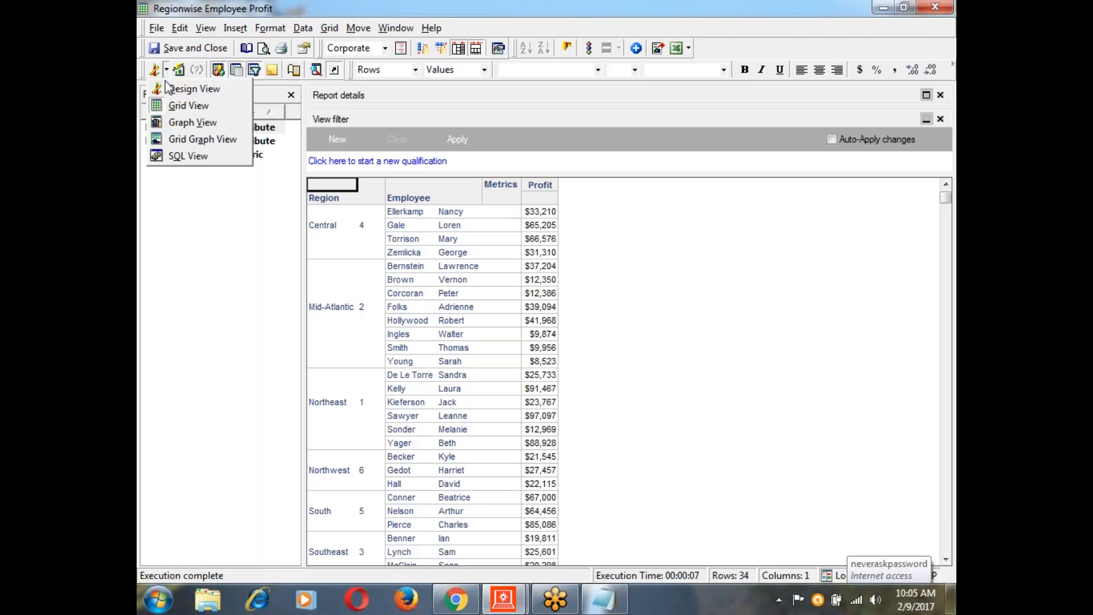
left_click(178, 89)
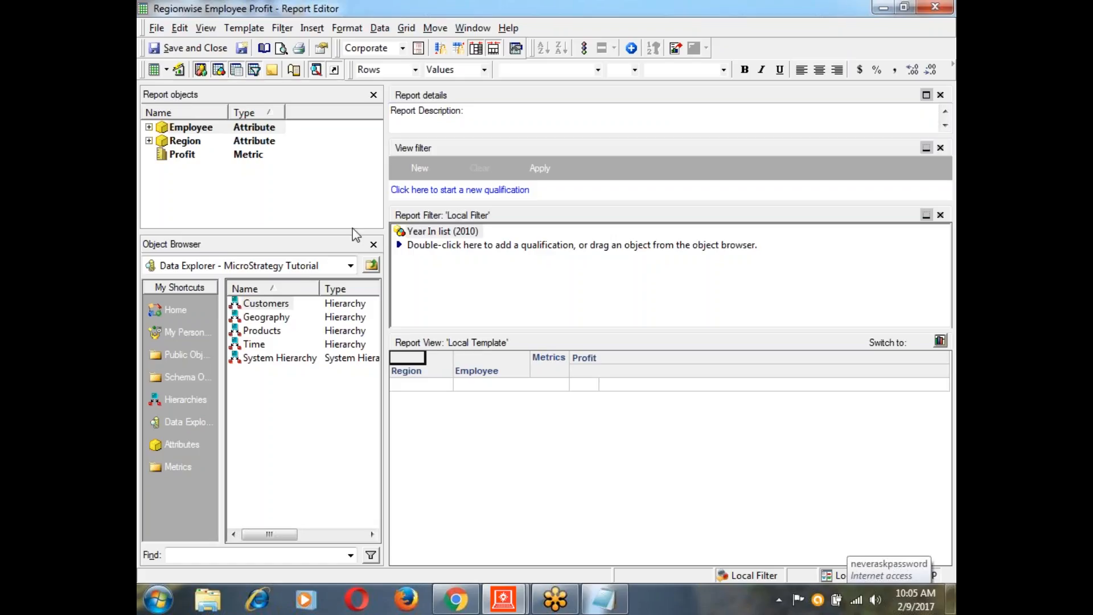
left_click(426, 233)
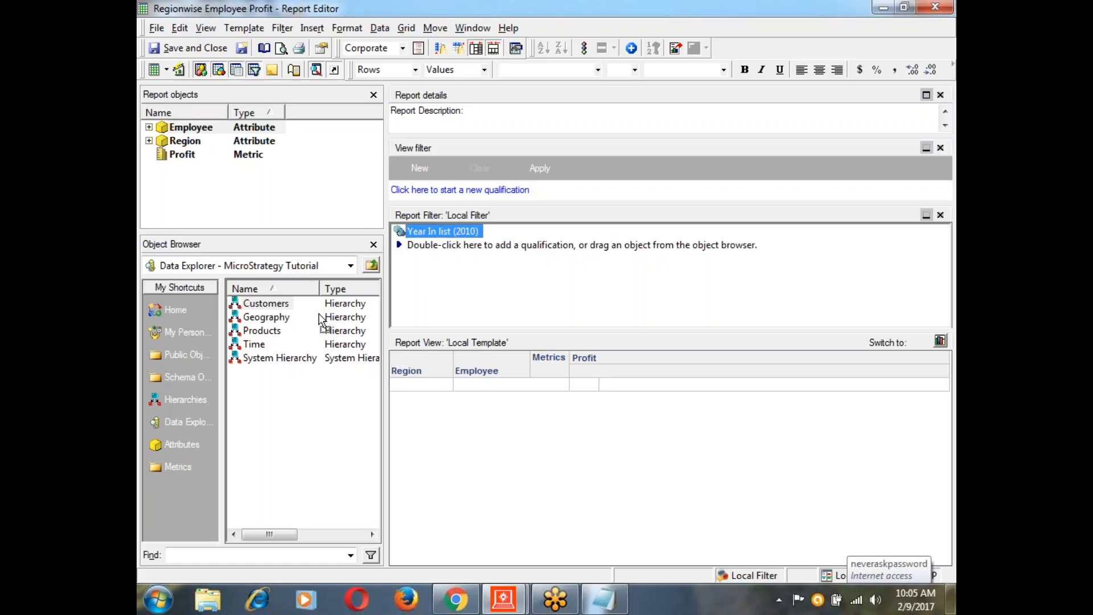
key("Delete")
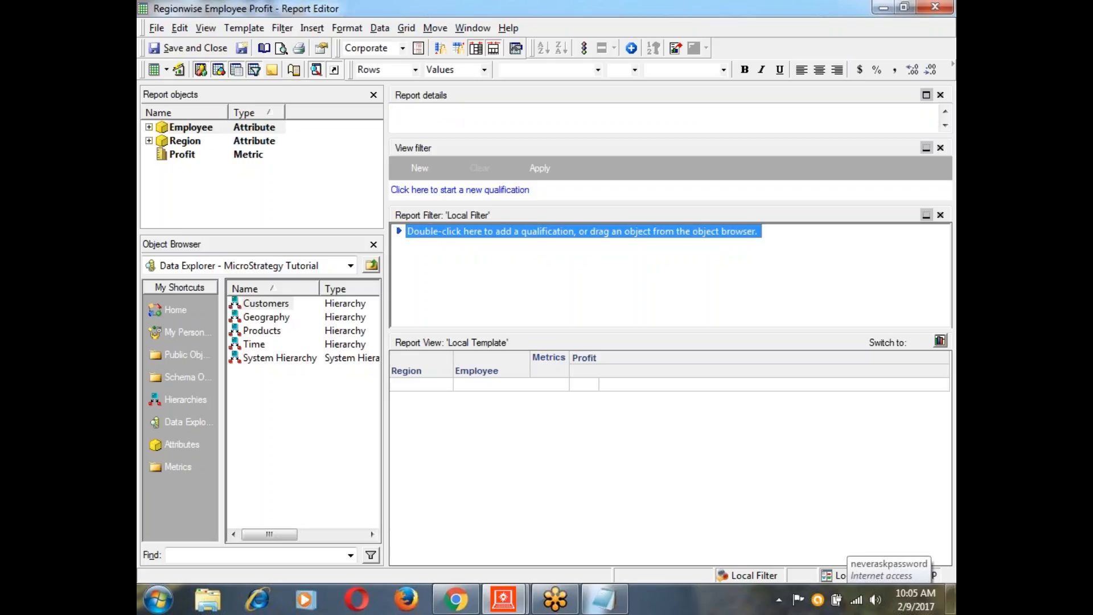
Hide the report filter definition and examine the fields available for a view filter qualification in Design View.
left_click(940, 215)
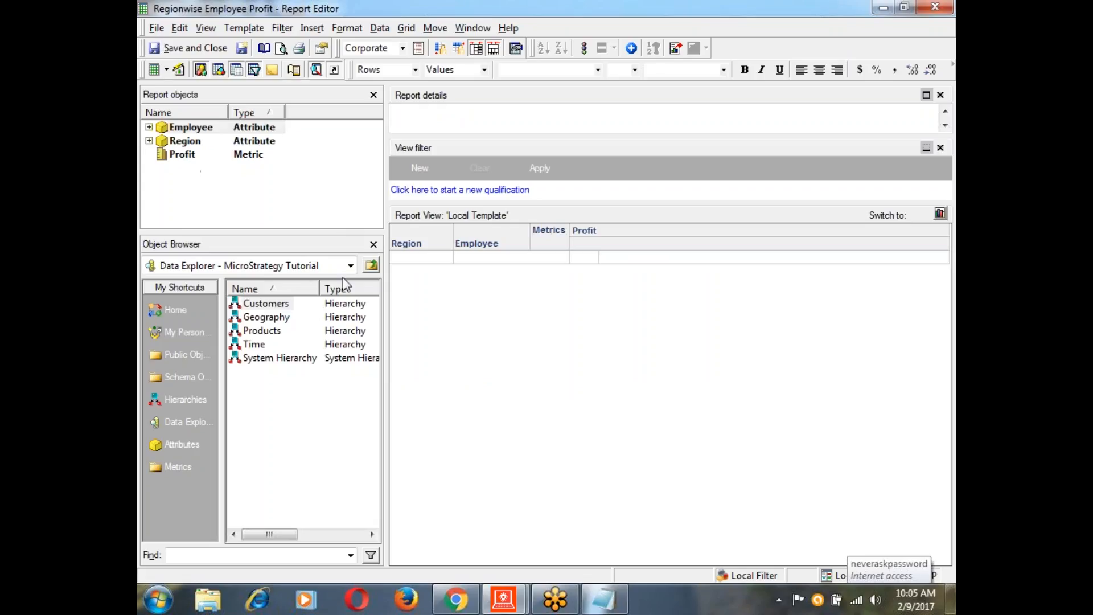
left_click(440, 192)
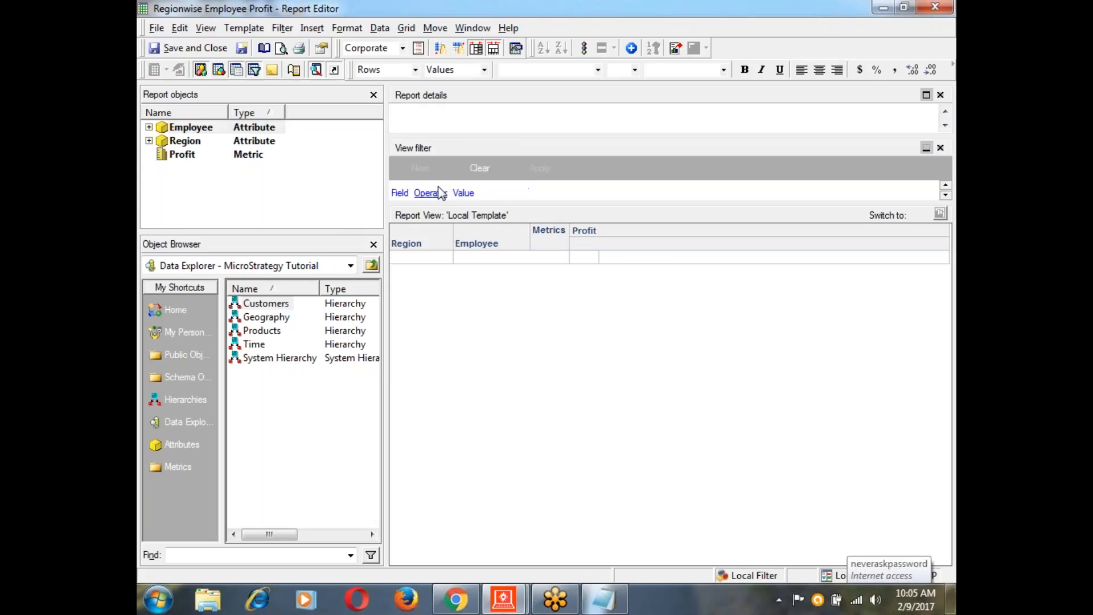
left_click(399, 193)
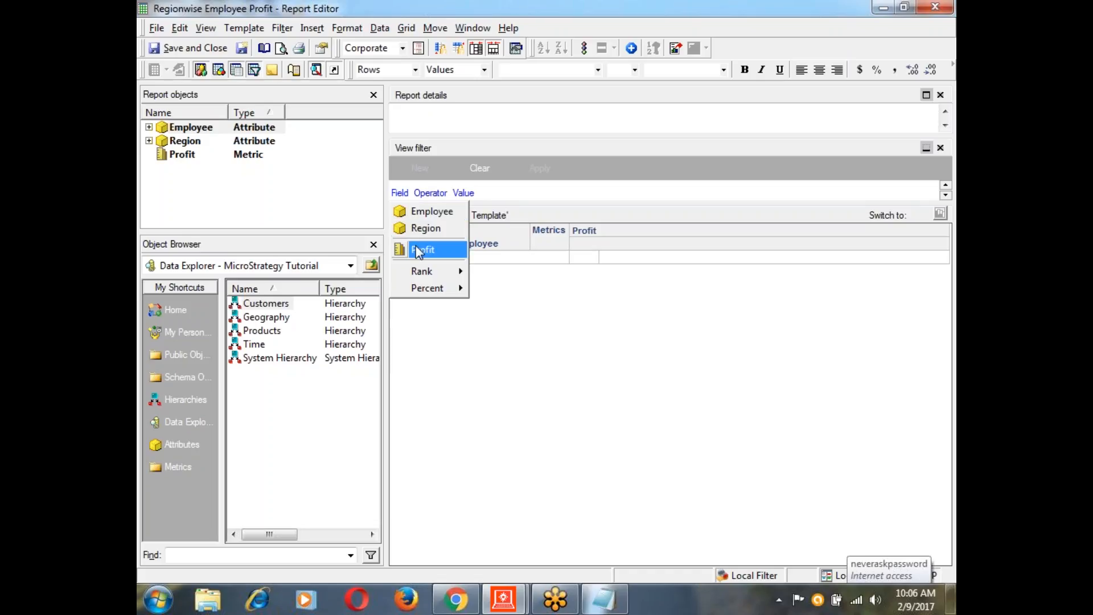
left_click(529, 127)
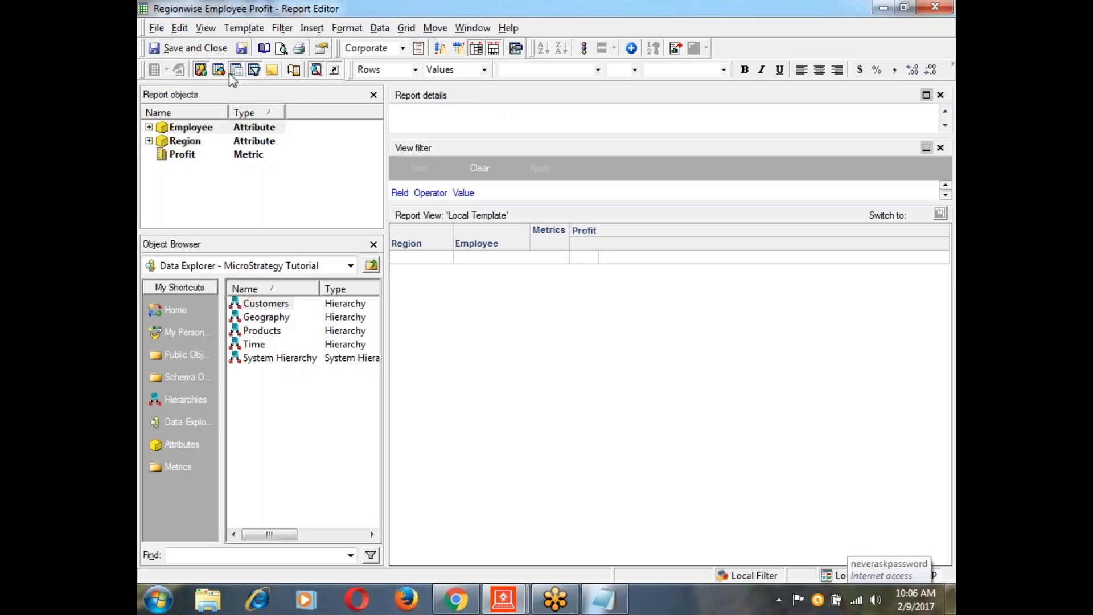
Save and close the report, and run Regionwise Employee Profit from the Demo Reports folder.
left_click(208, 48)
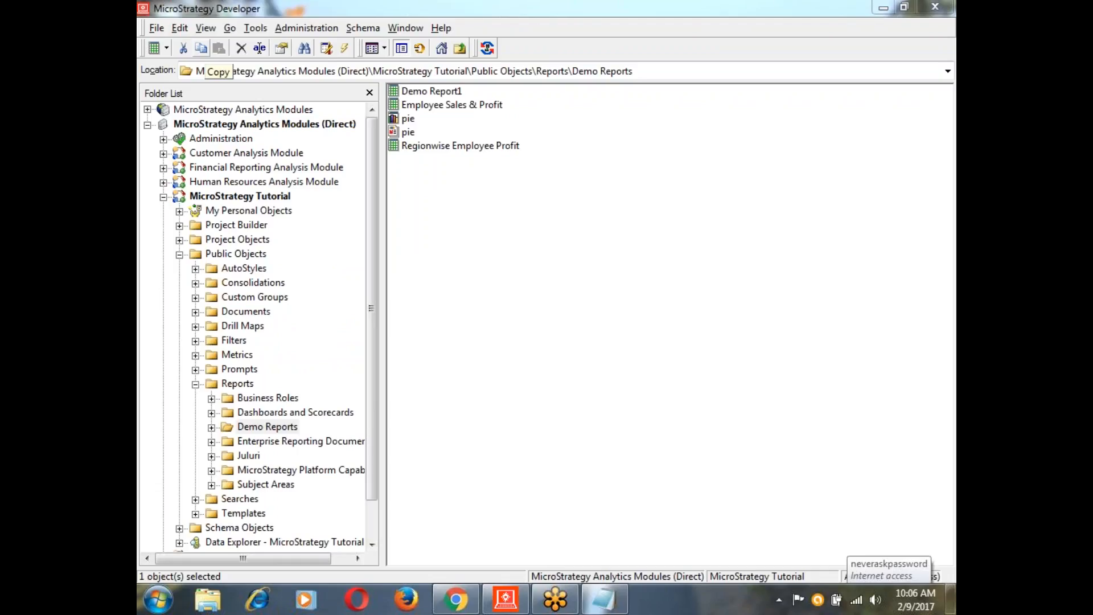
left_click(471, 190)
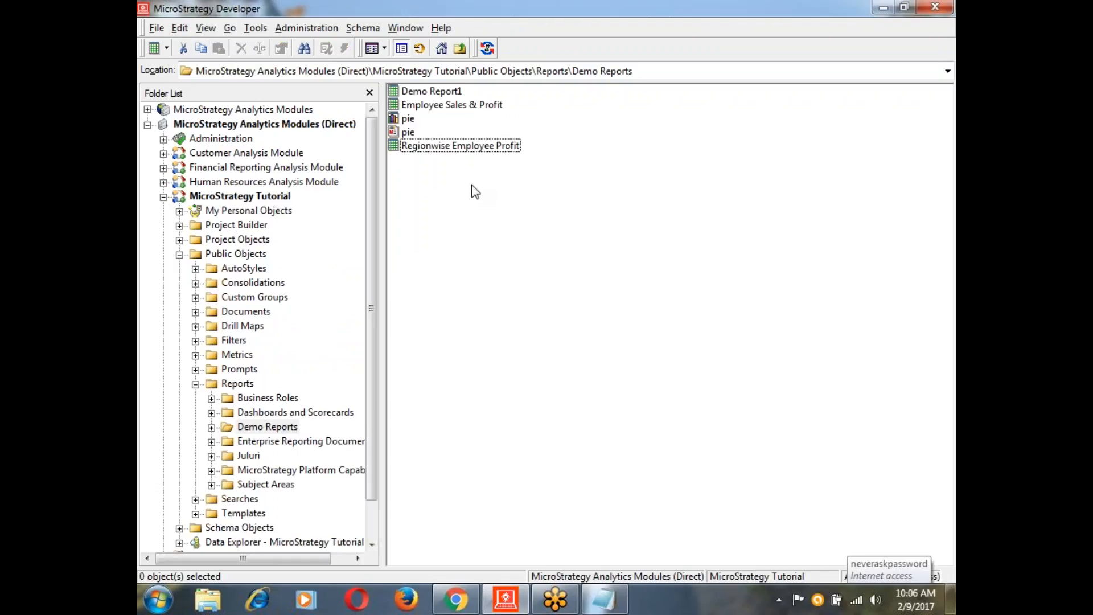
double_click(449, 146)
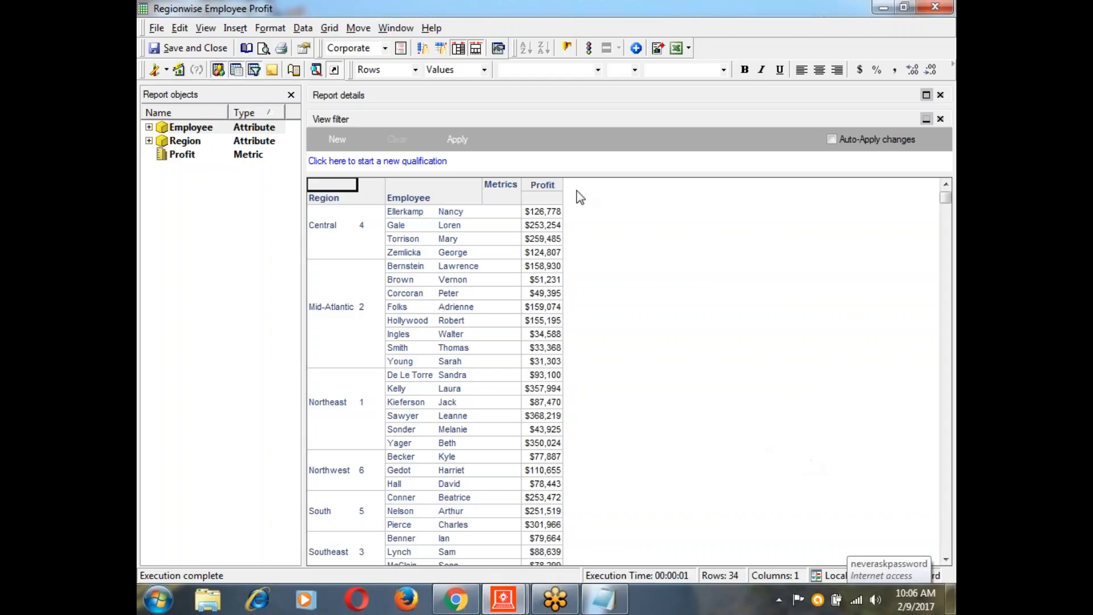
Start a view filter qualification in the executed report and examine the fields it offers.
left_click(205, 30)
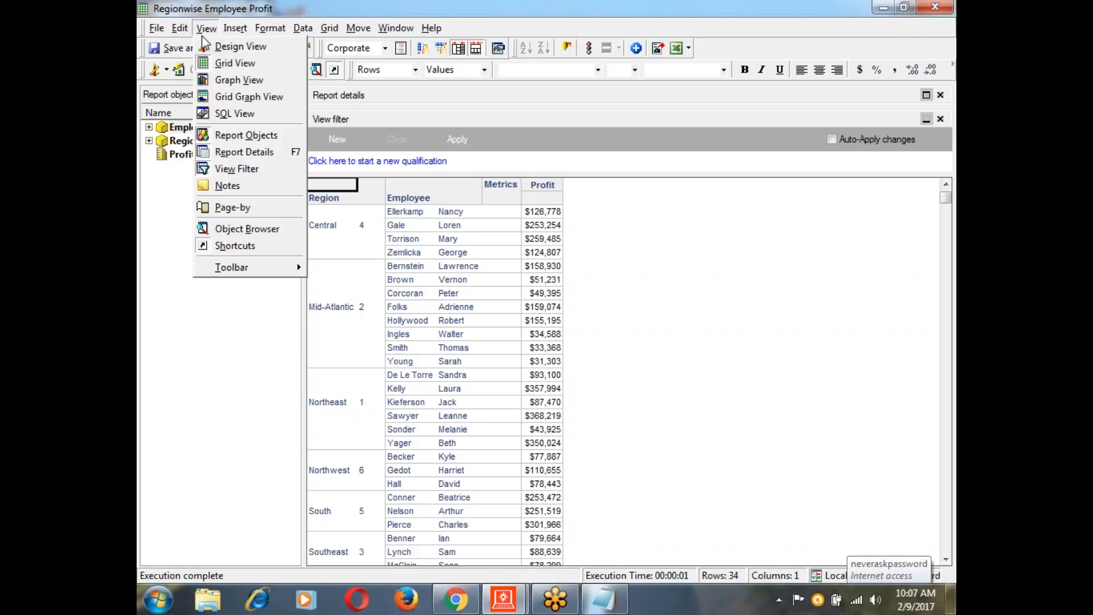
left_click(426, 163)
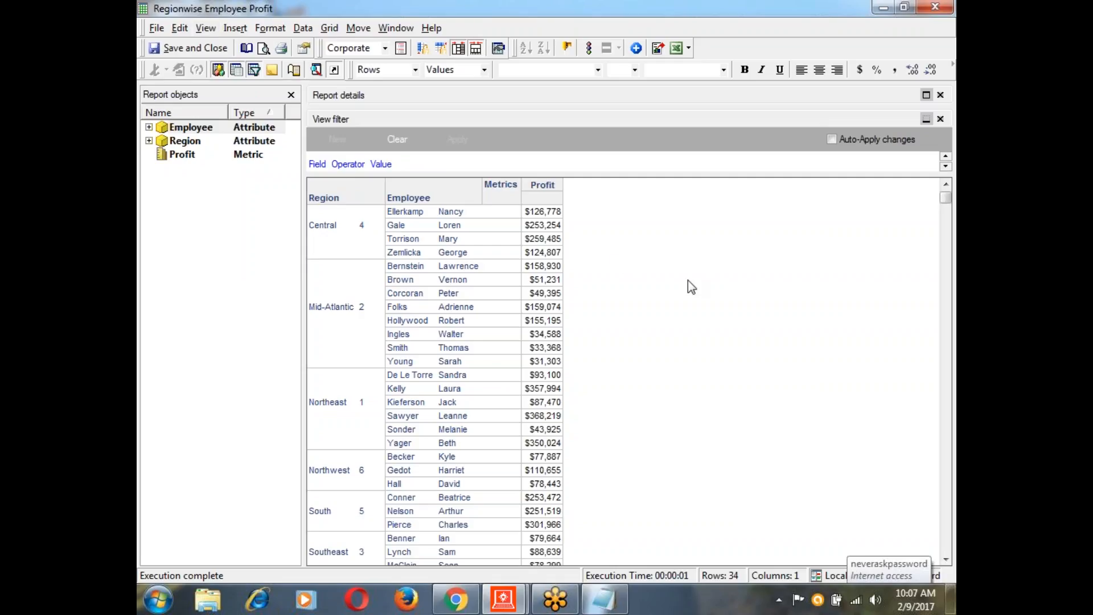
left_click(317, 165)
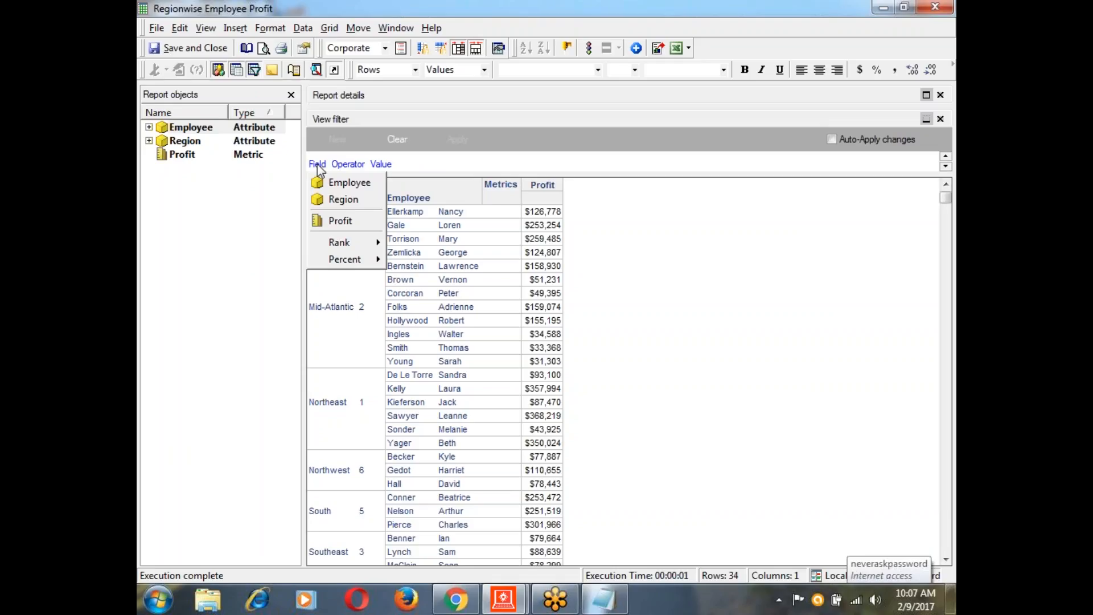
left_click(695, 242)
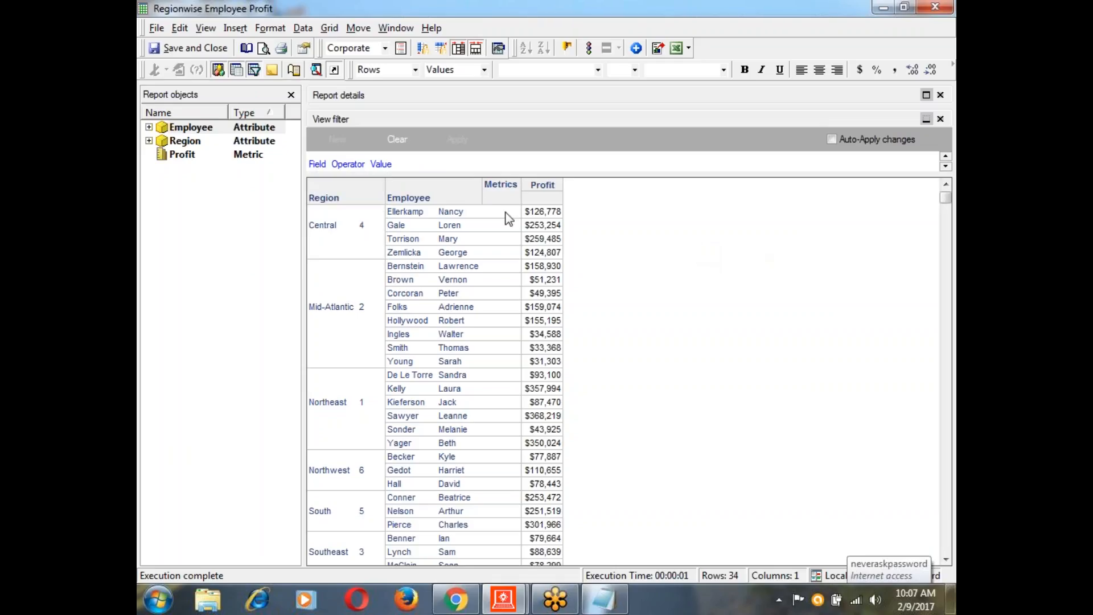
Clear the incomplete view filter qualification and move the Employee attribute off the grid, keeping it in the report objects.
left_click(940, 285)
left_click(408, 197)
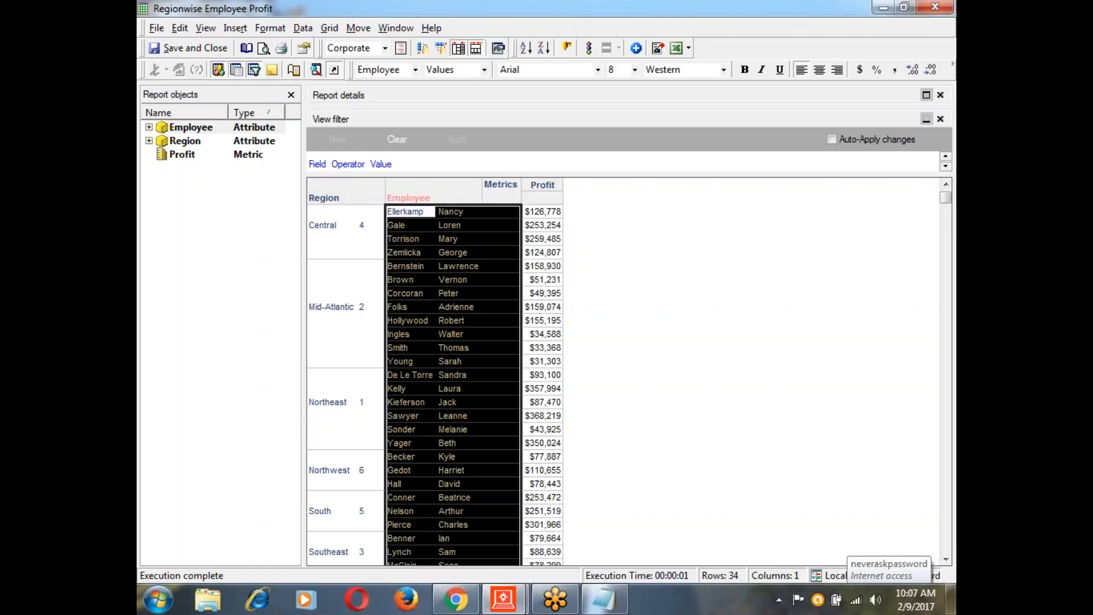
left_click_drag(408, 198, 196, 185)
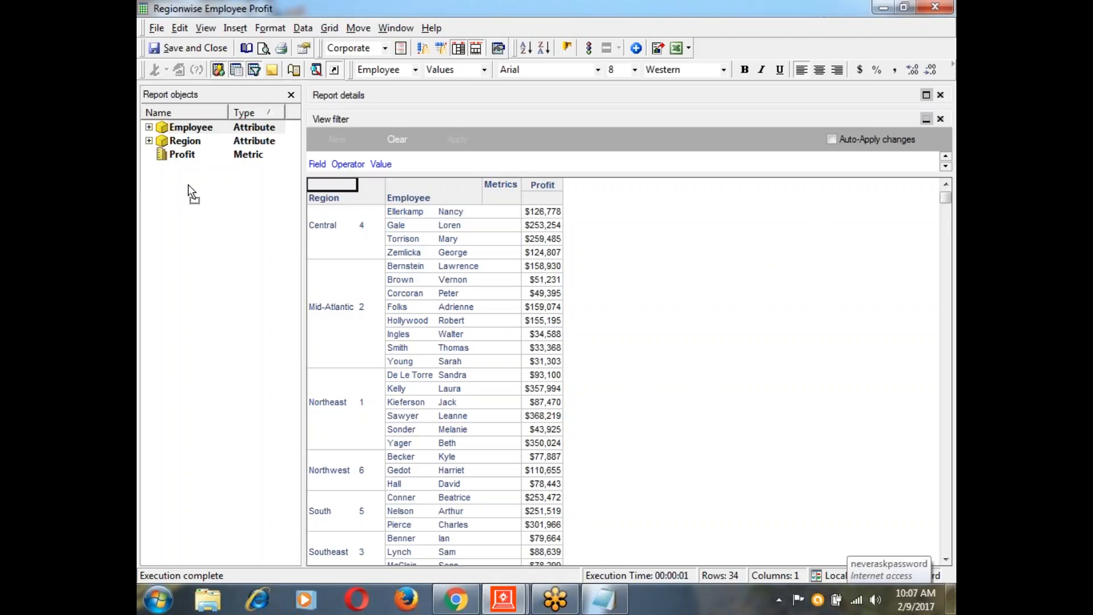
left_click(397, 139)
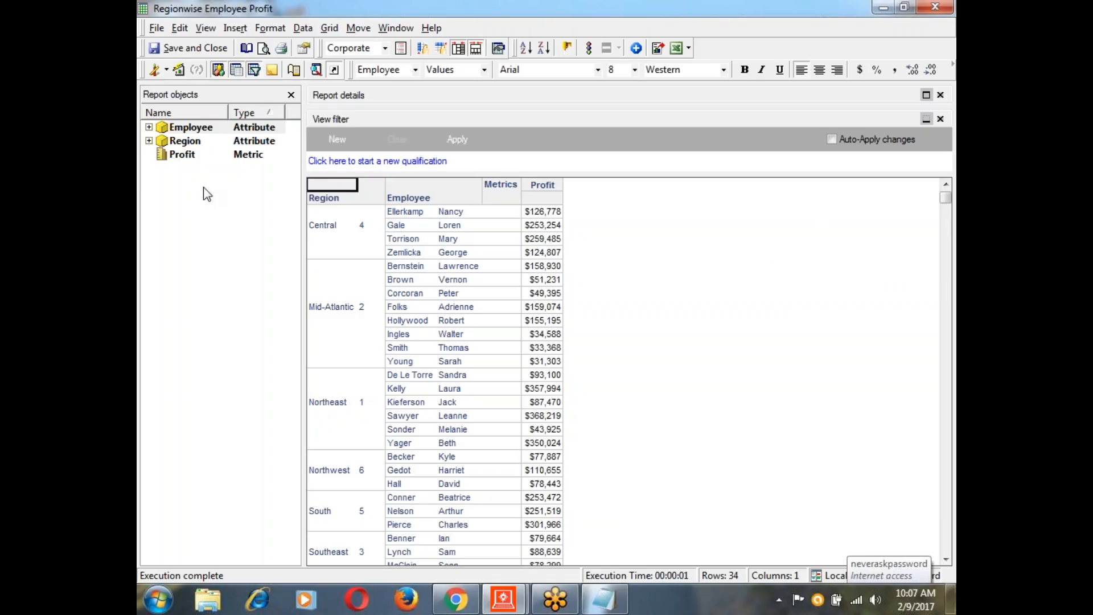
left_click(408, 198)
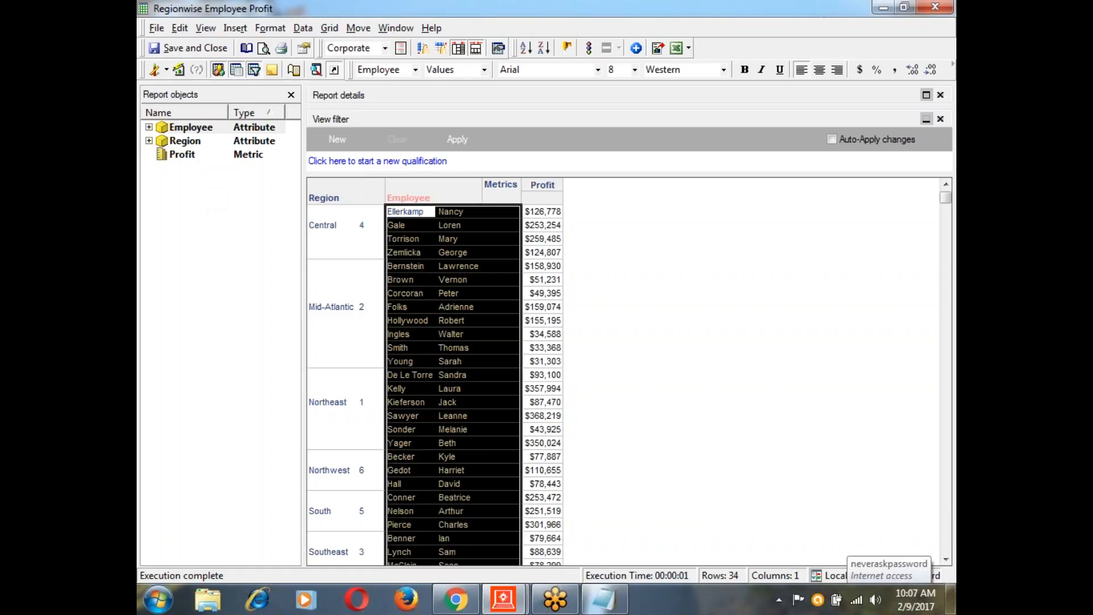
left_click_drag(410, 198, 200, 199)
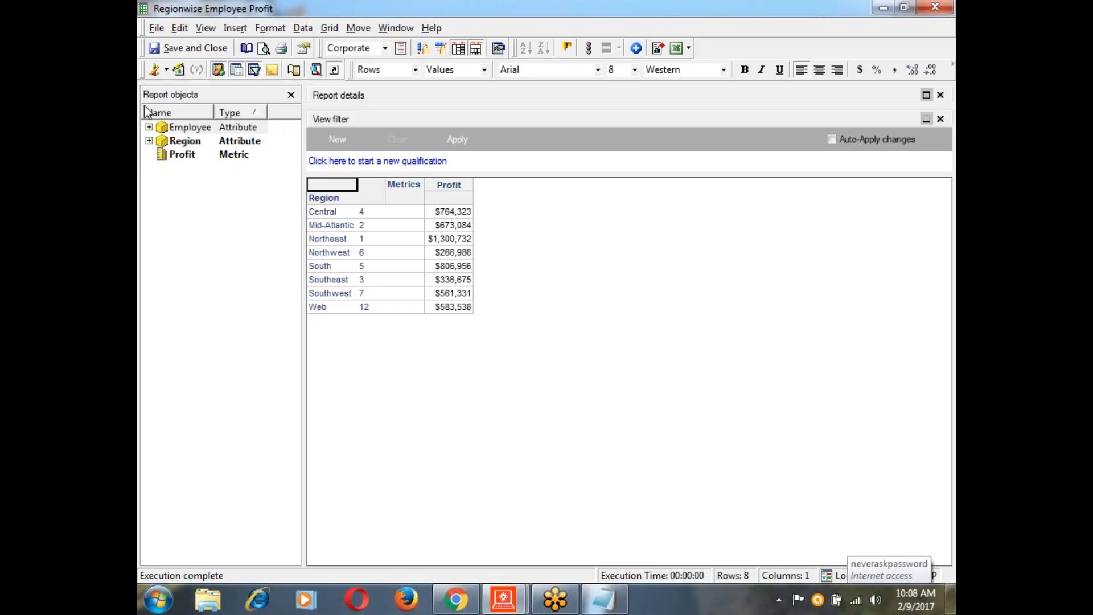
Start a new view filter qualification and check which fields it offers with Employee off the grid.
left_click(313, 161)
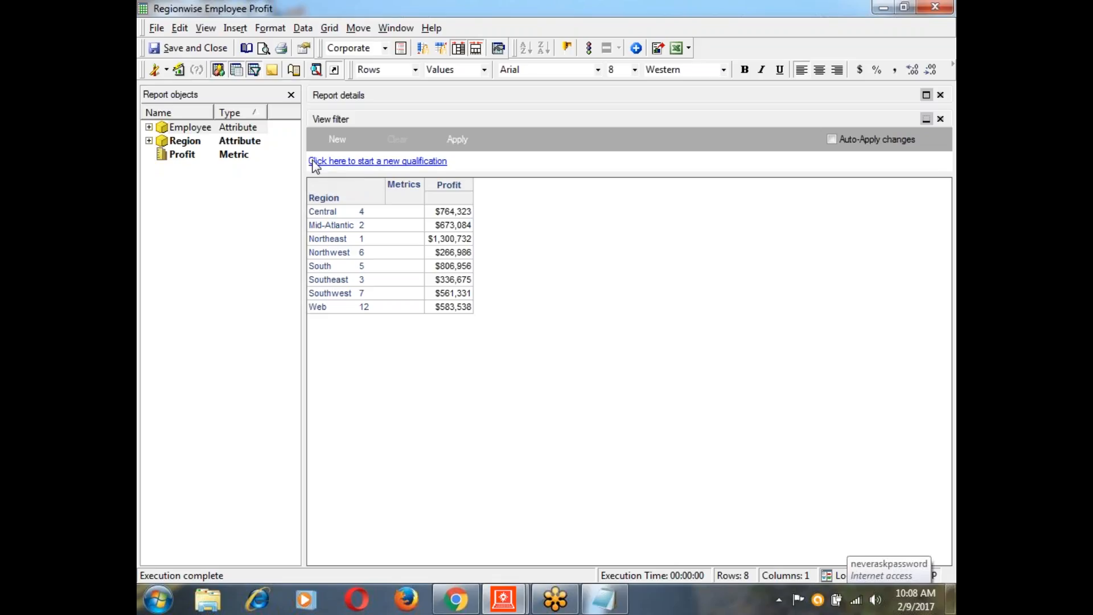
left_click(317, 164)
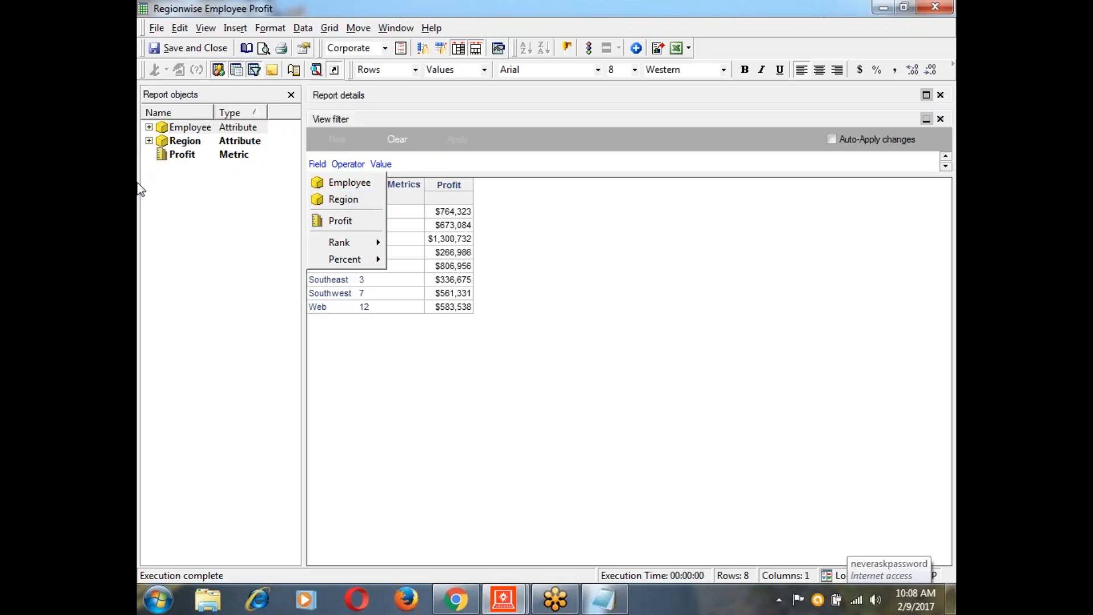
left_click(464, 224)
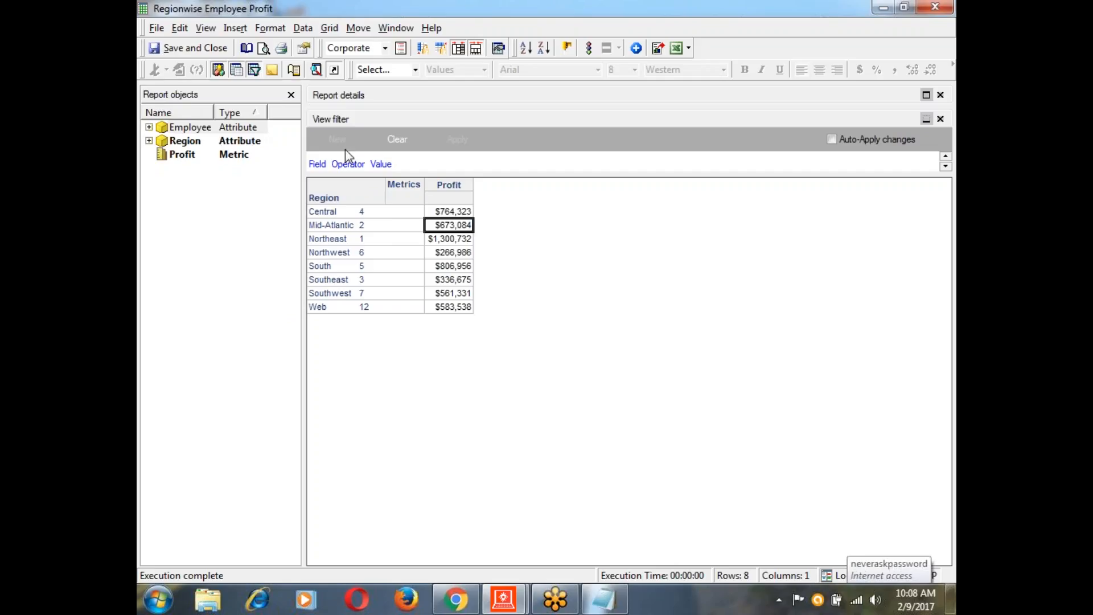
Save and close the report, and reopen Regionwise Employee Profit for editing with the report filter definition shown.
left_click(188, 47)
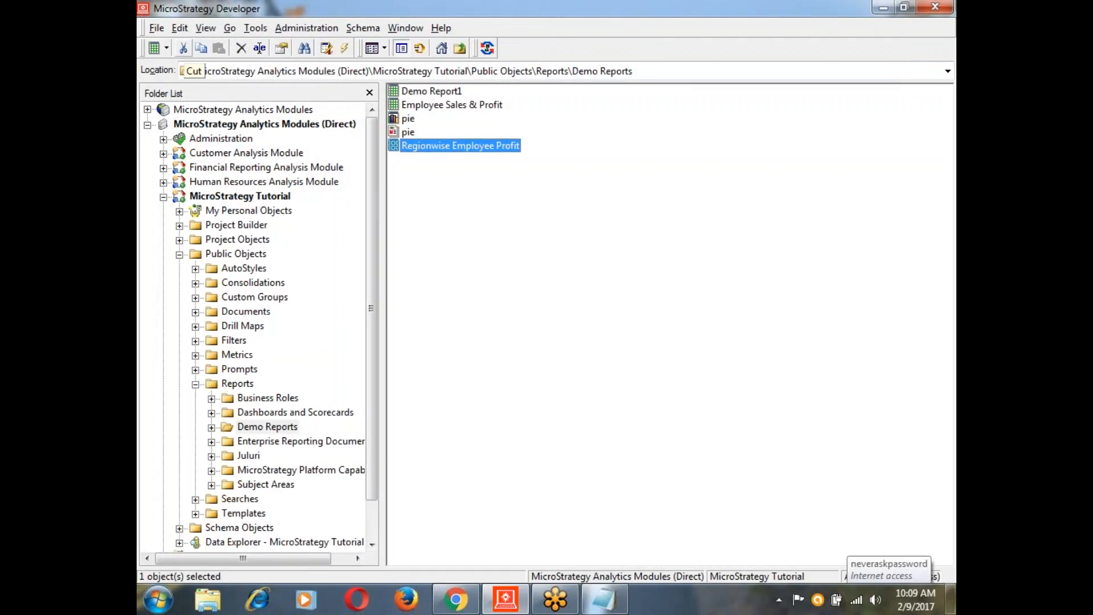
left_click(524, 223)
right_click(458, 147)
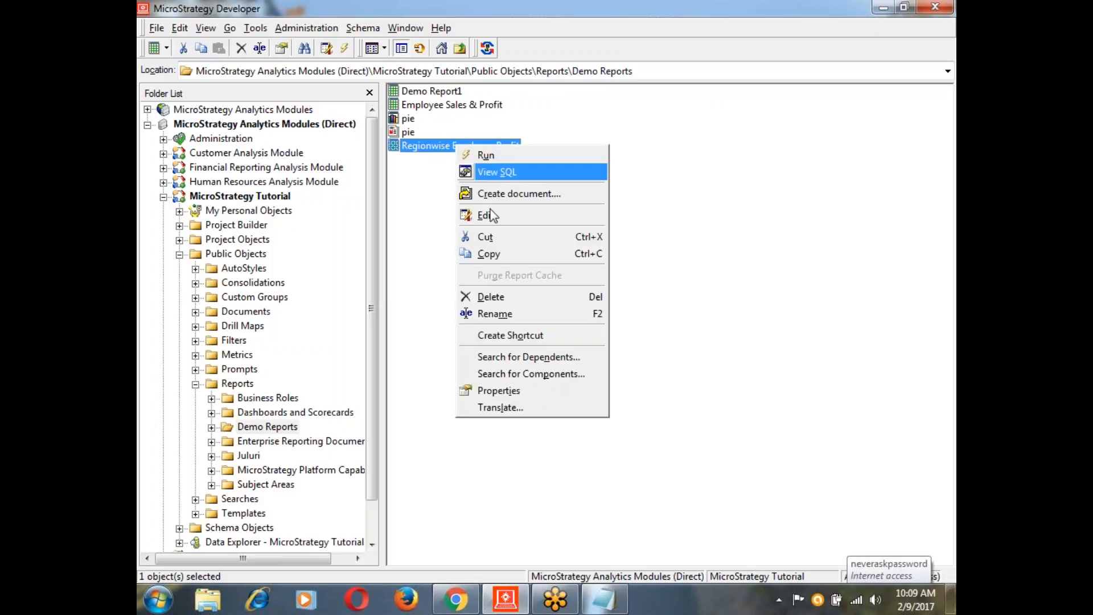
left_click(487, 217)
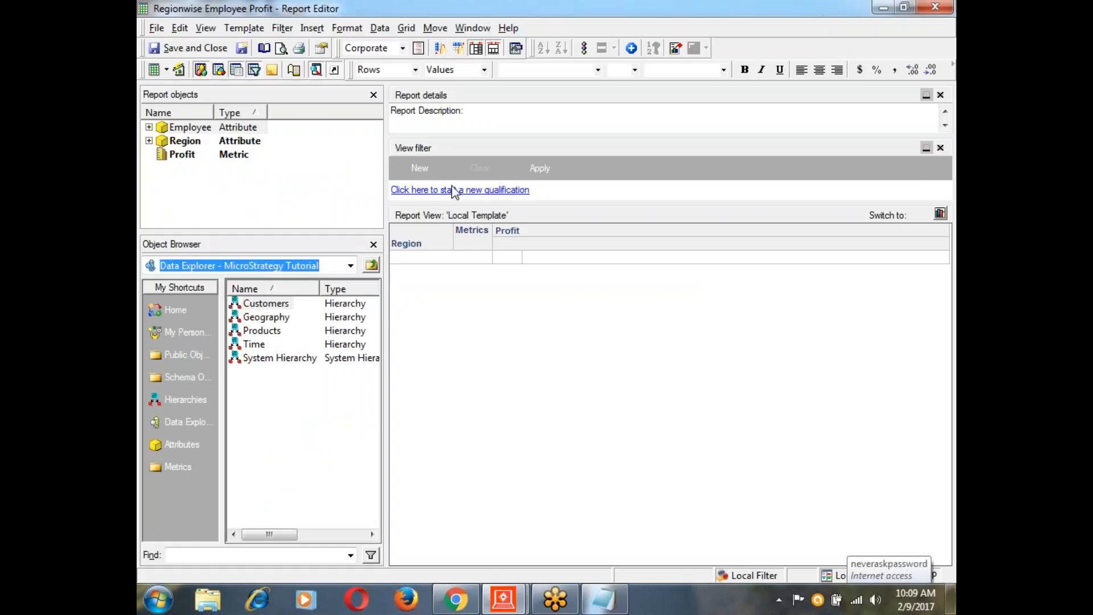
left_click(206, 29)
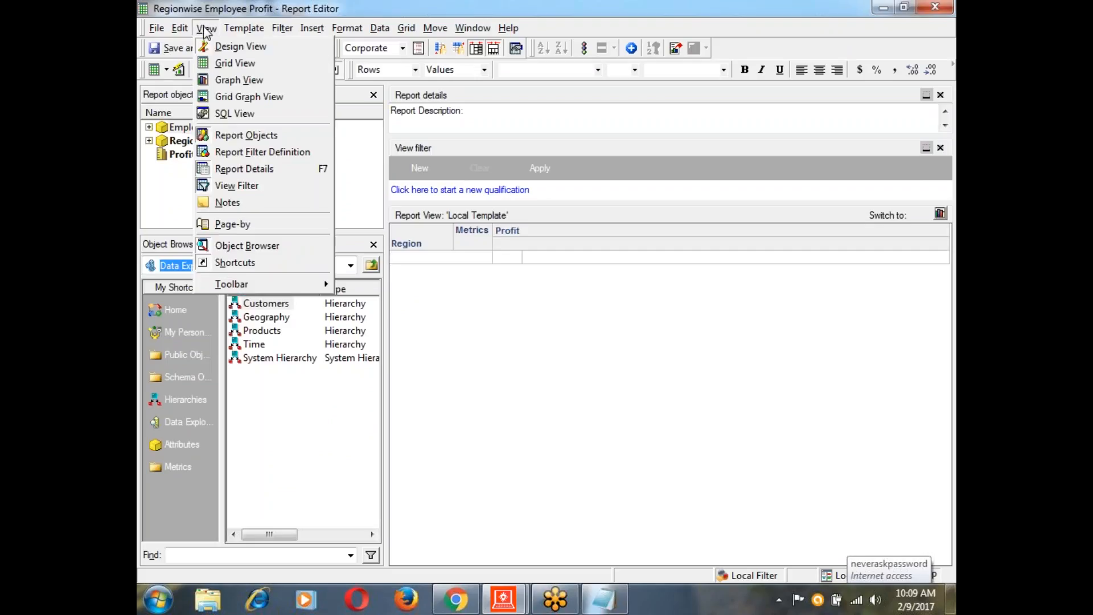
left_click(278, 159)
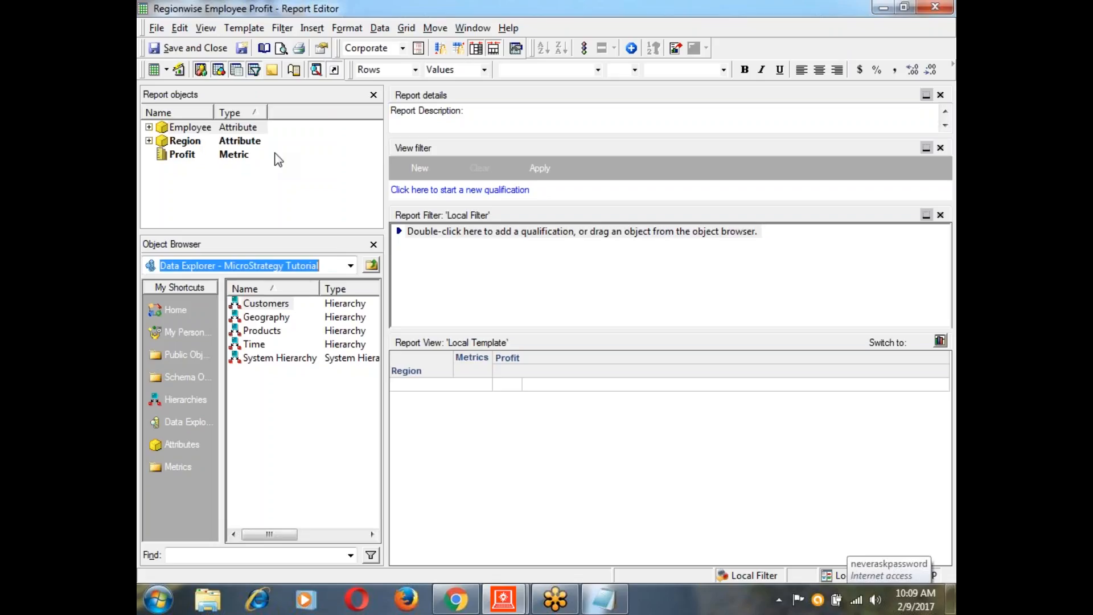
Browse the attribute folders offered for an attribute qualification in the report filter, leaving without adding one.
double_click(494, 234)
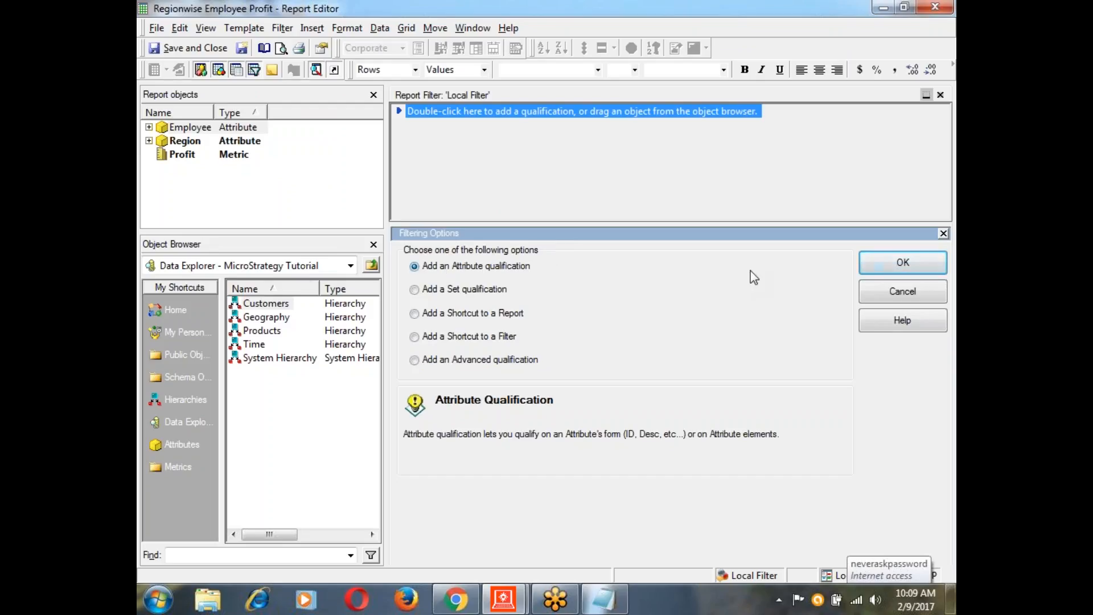
left_click(902, 262)
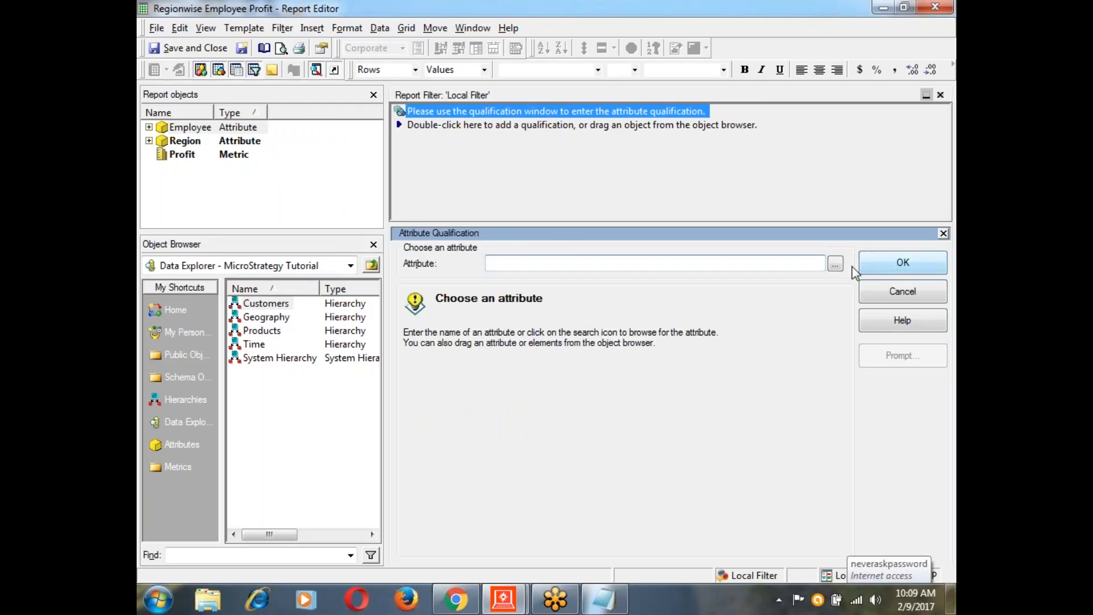
left_click(835, 263)
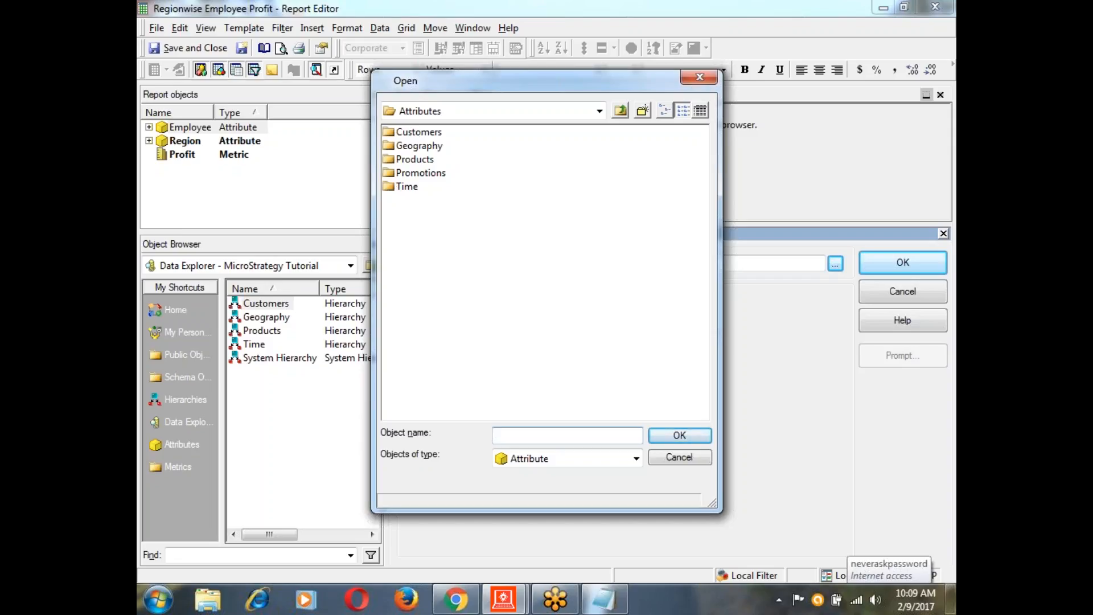
left_click(699, 78)
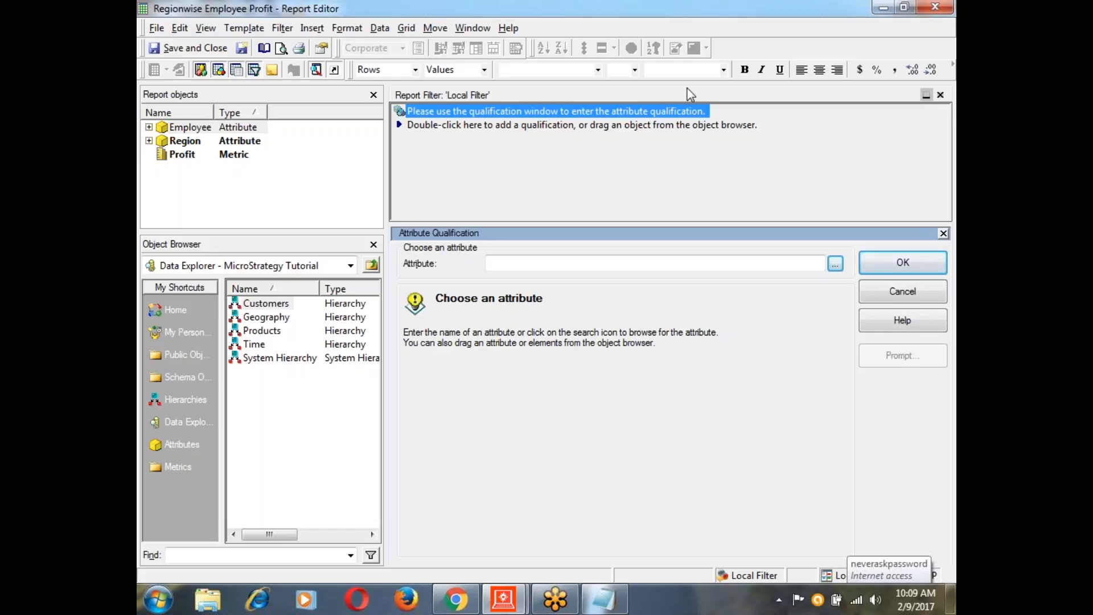
left_click(903, 291)
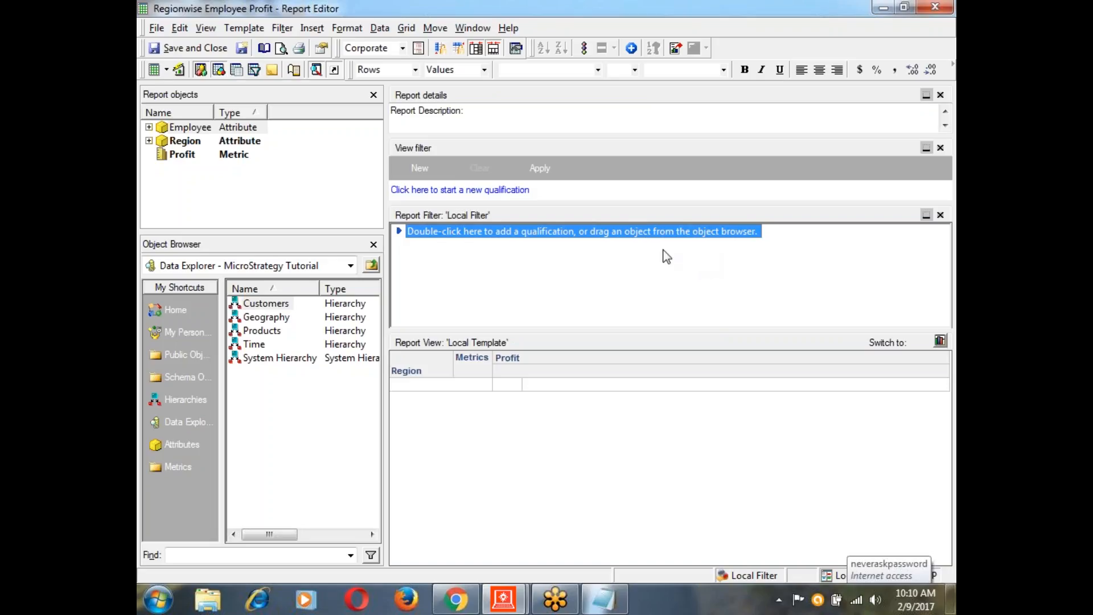
Browse the metric folders offered for a Metric set qualification in the report filter, leaving without adding one.
double_click(442, 233)
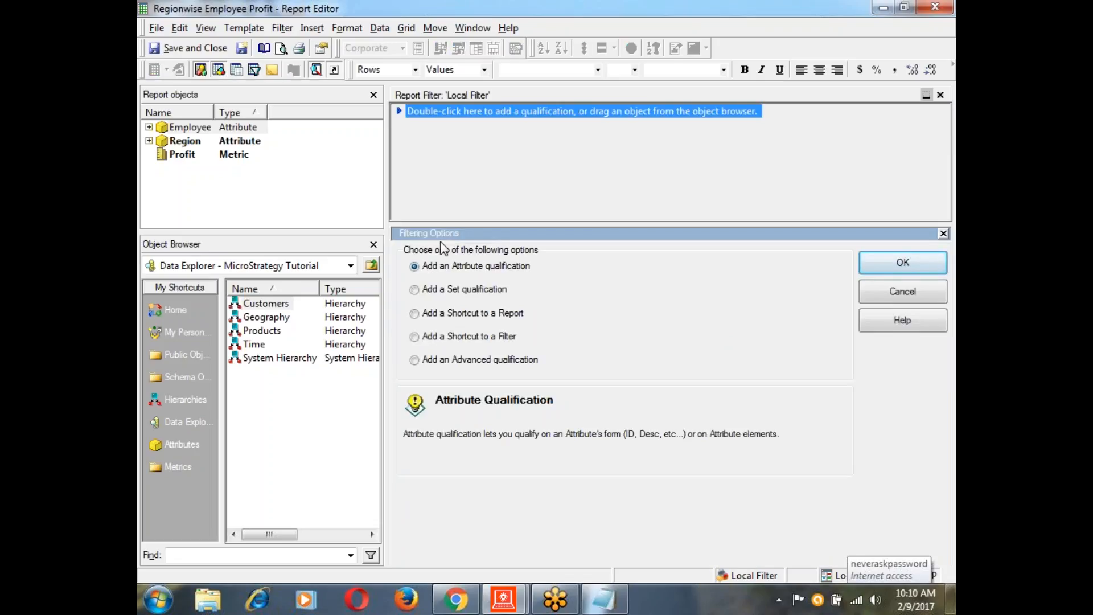
left_click(413, 293)
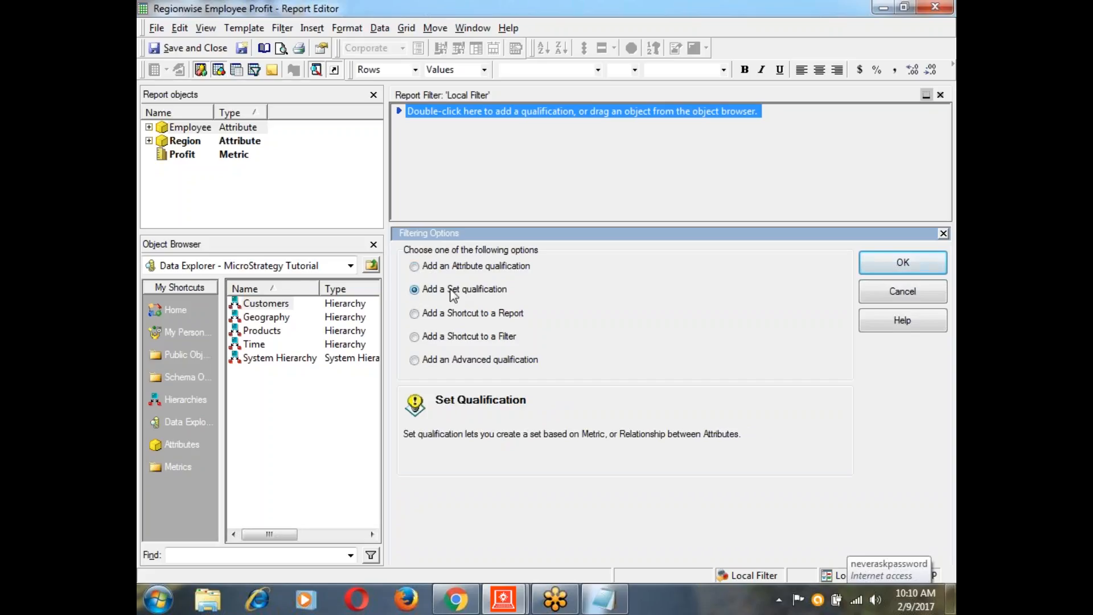
left_click(867, 259)
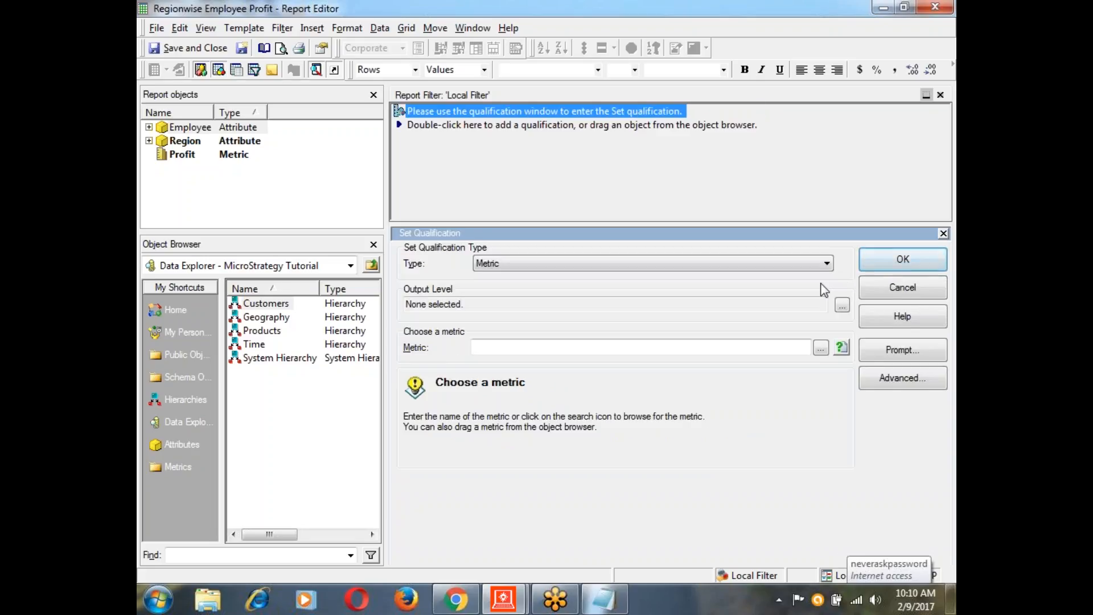
left_click(820, 348)
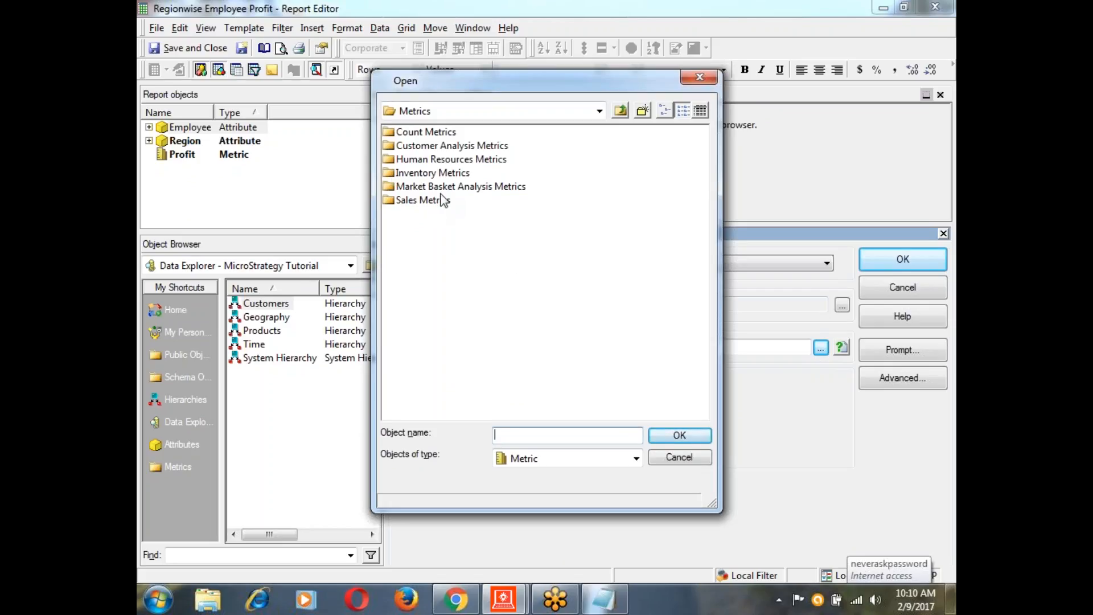
left_click(700, 76)
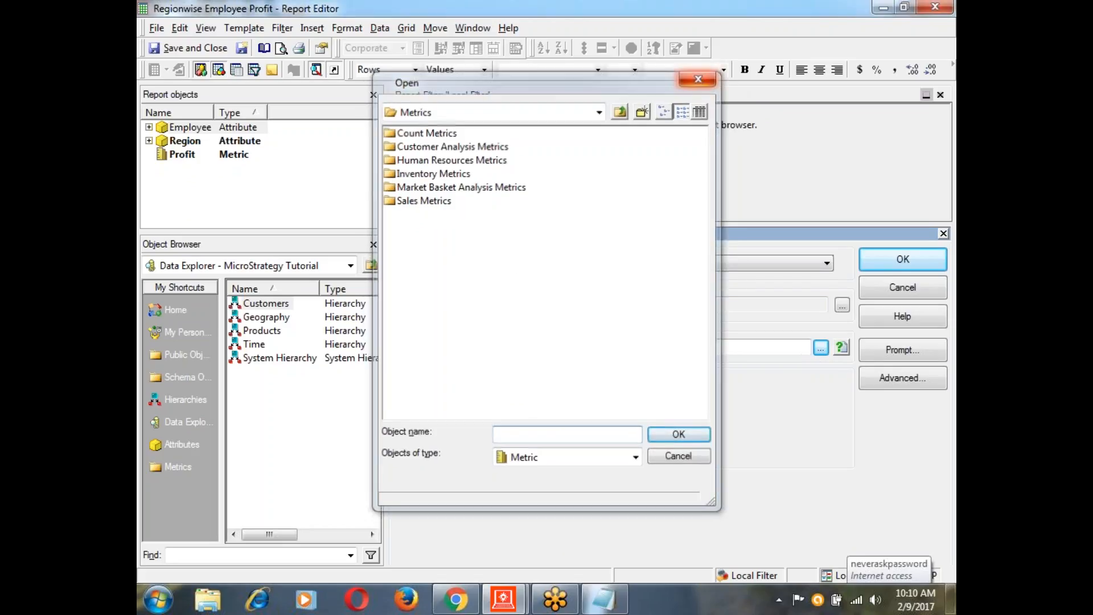
left_click(915, 289)
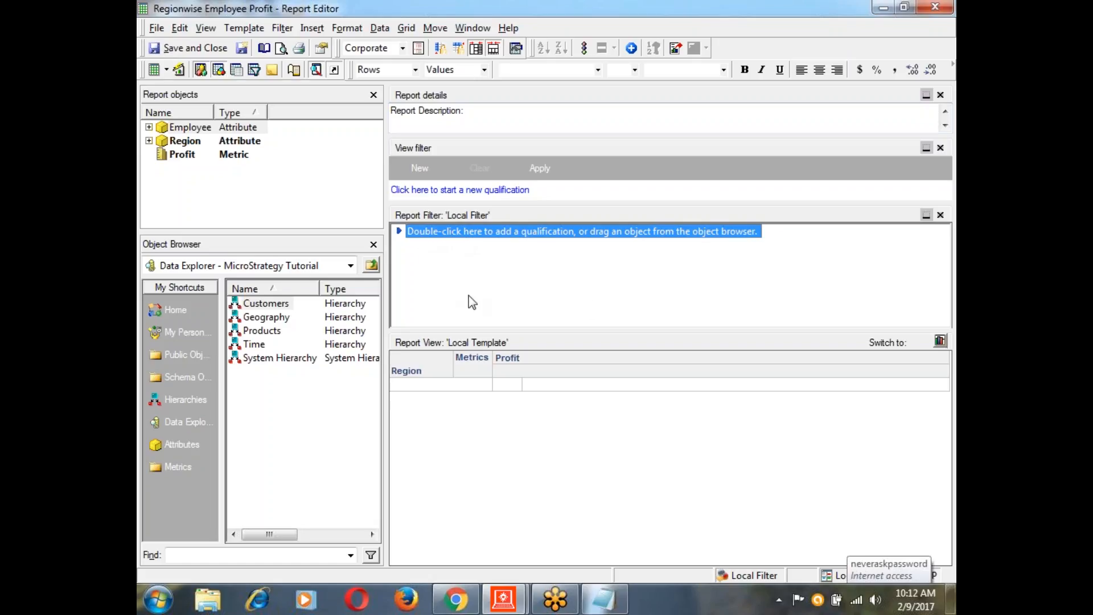
Check the filtering options for a new report filter qualification without adding one, and save and close the report.
double_click(557, 239)
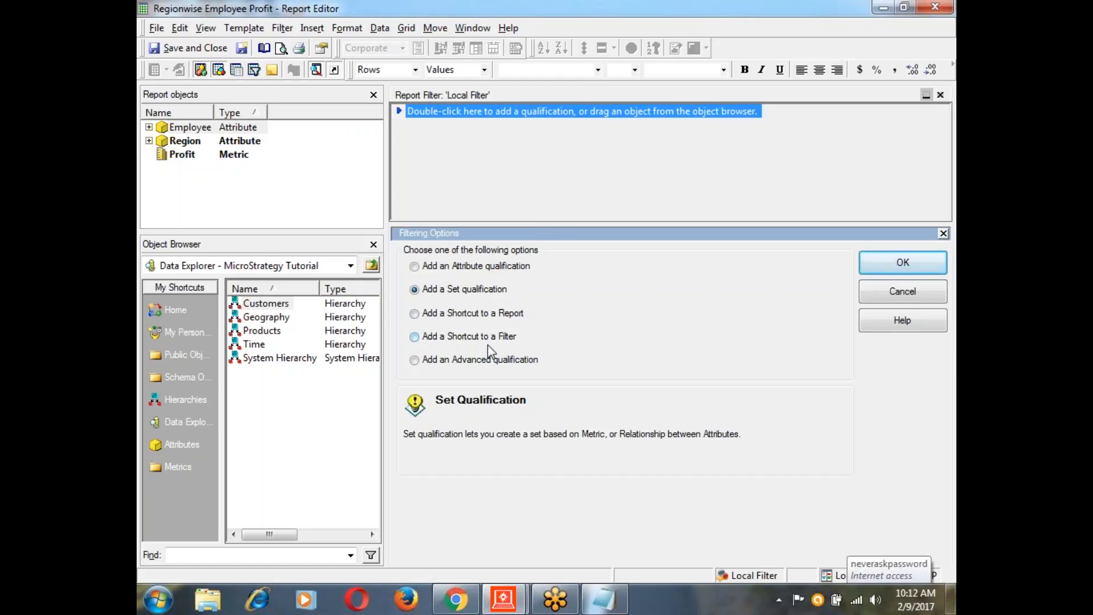
left_click(903, 291)
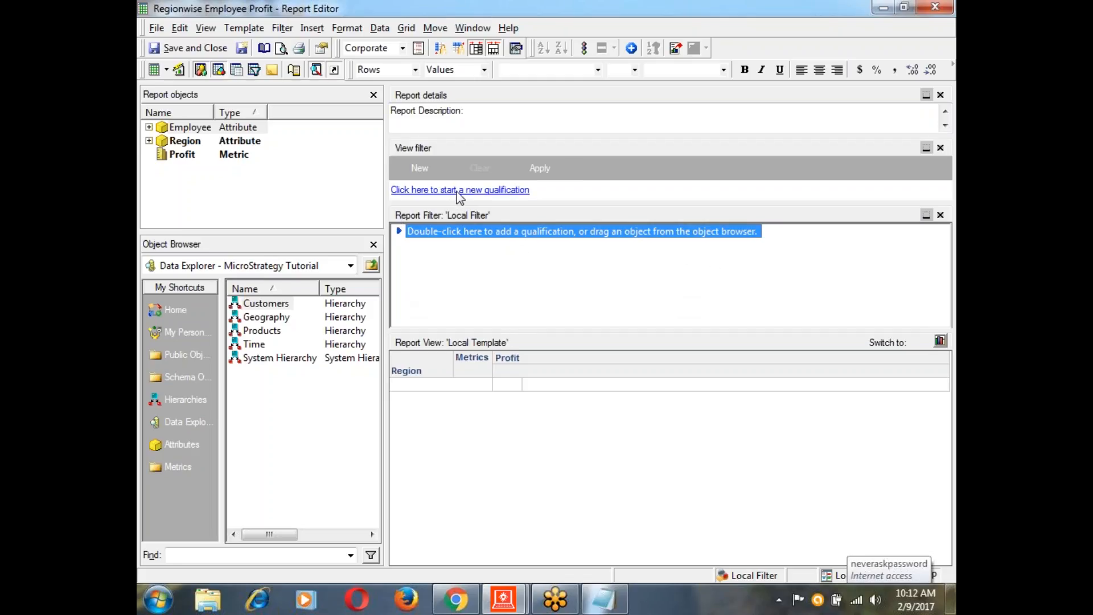
left_click(200, 49)
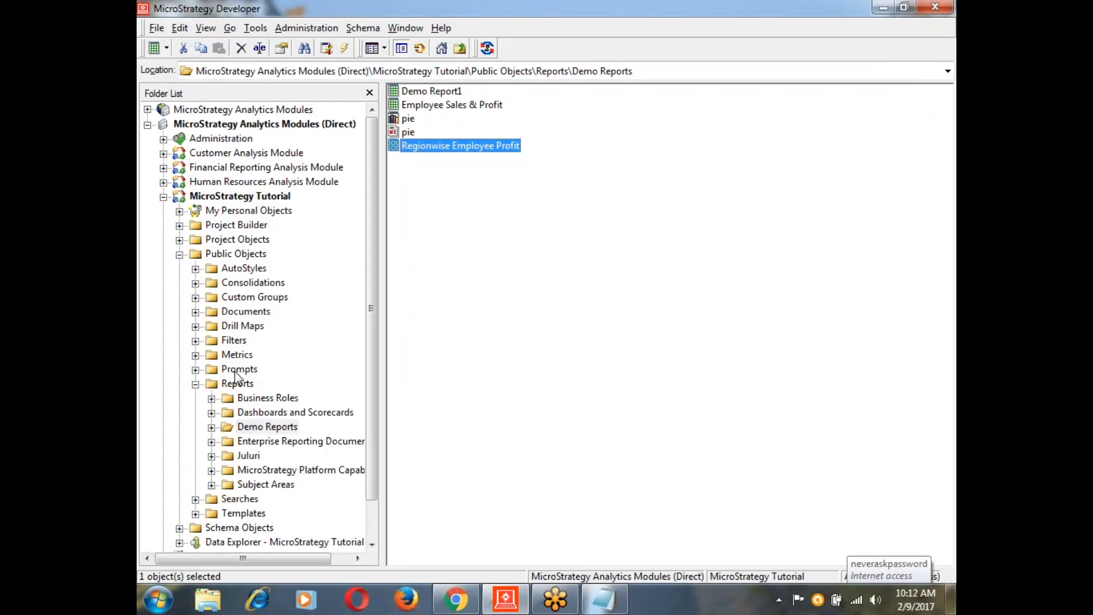
Create a new empty filter in the Filters folder under Public Objects.
left_click(237, 341)
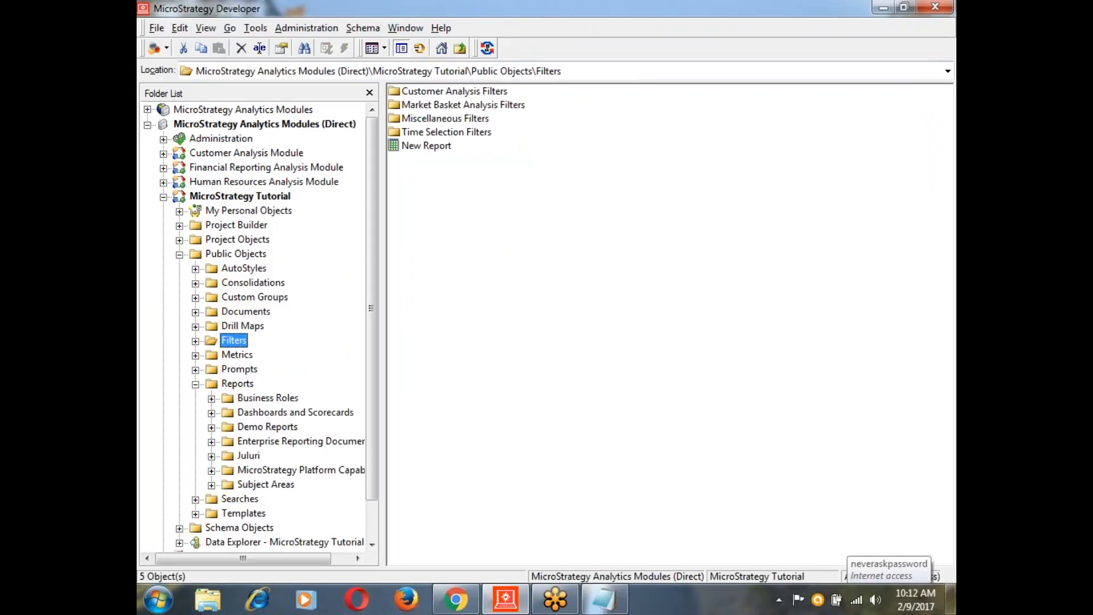
left_click(195, 341)
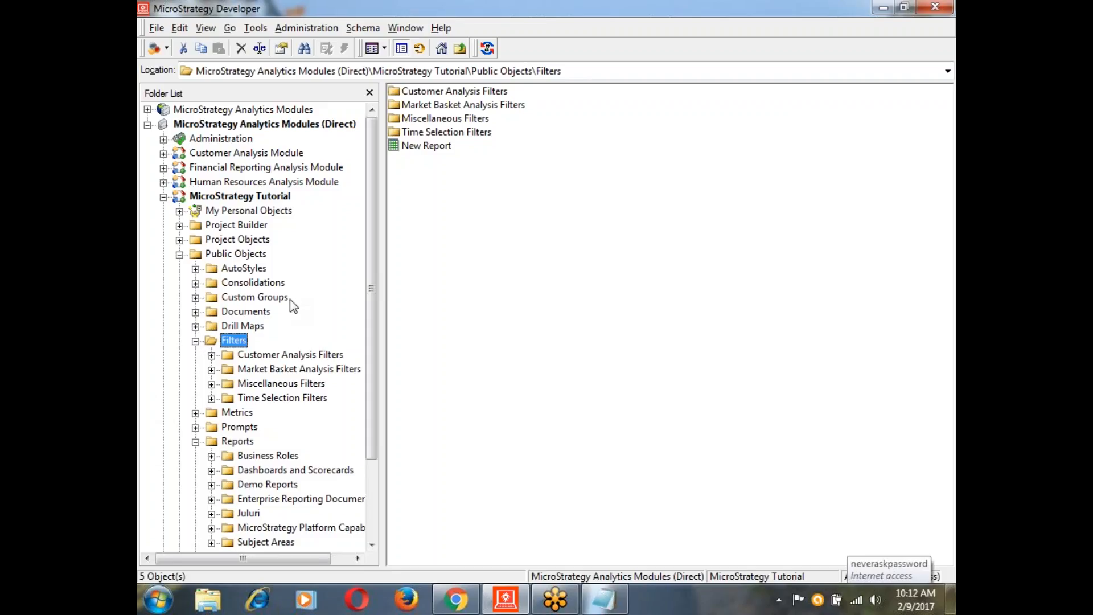
right_click(461, 227)
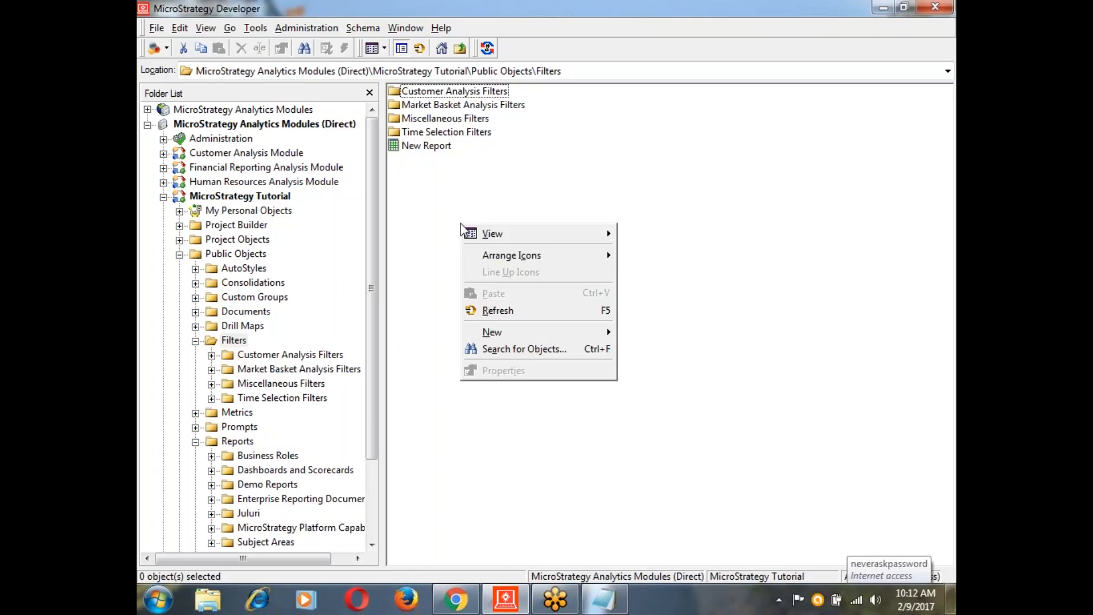
mouse_move(595, 333)
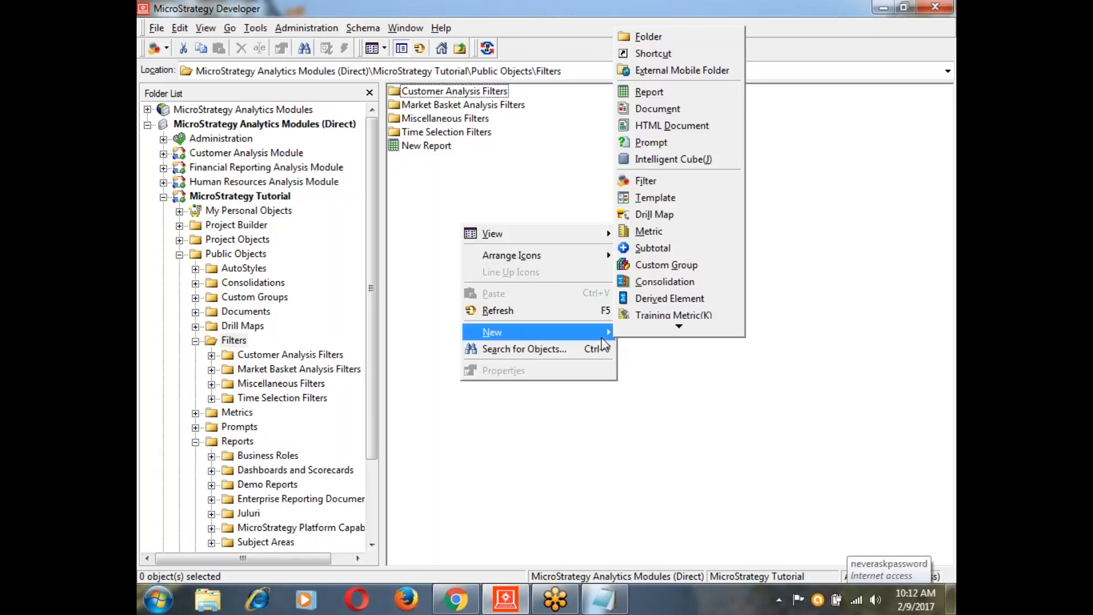
mouse_move(645, 328)
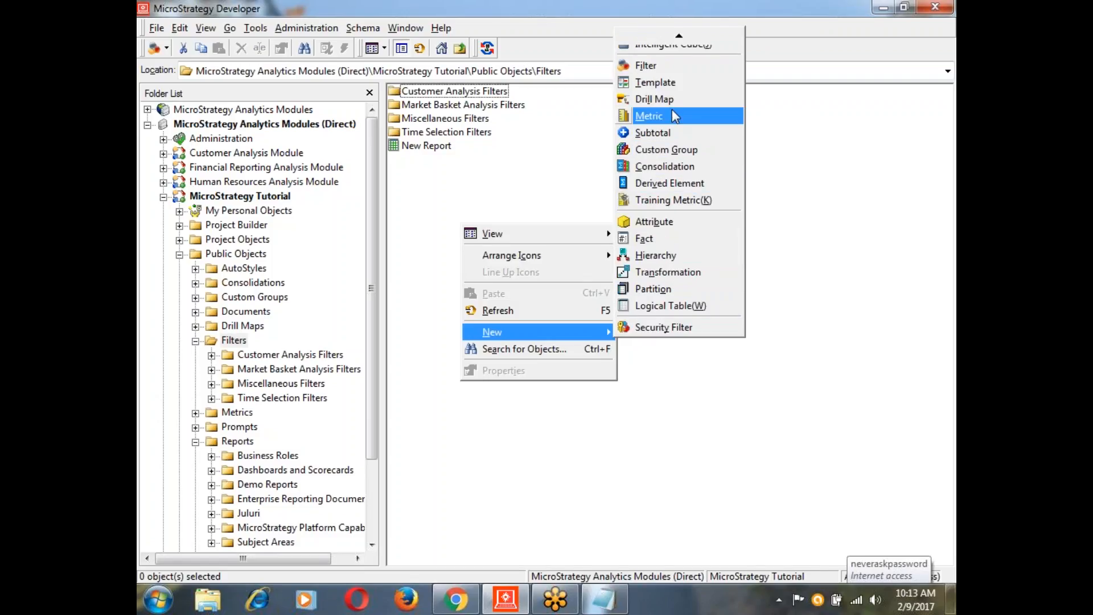
left_click(643, 65)
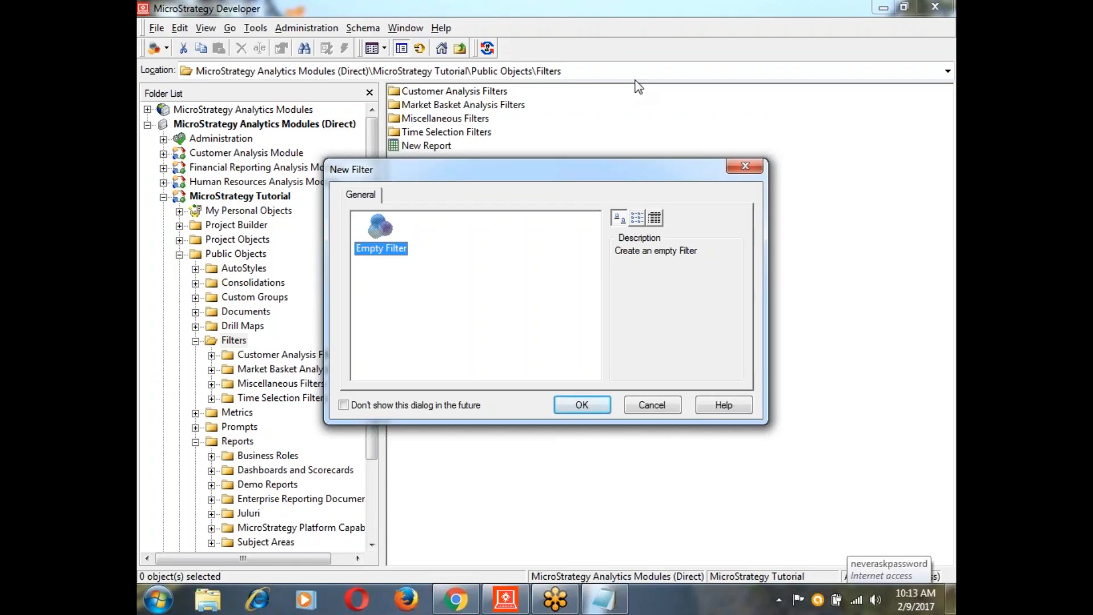
left_click(578, 406)
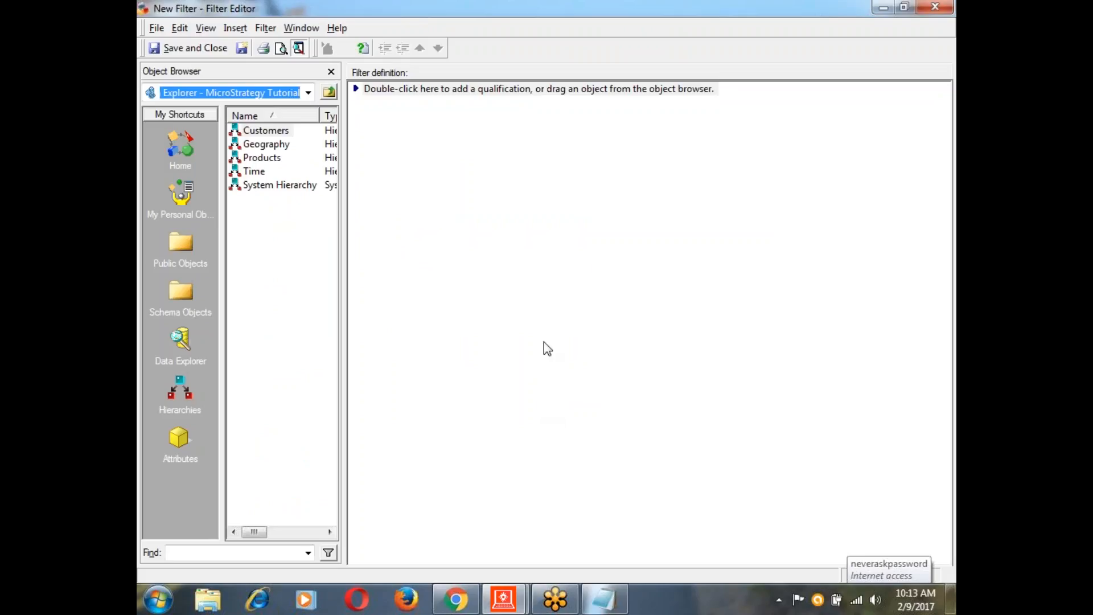
Add an attribute qualification to the filter, choosing the Region attribute from the Geography folder.
double_click(636, 91)
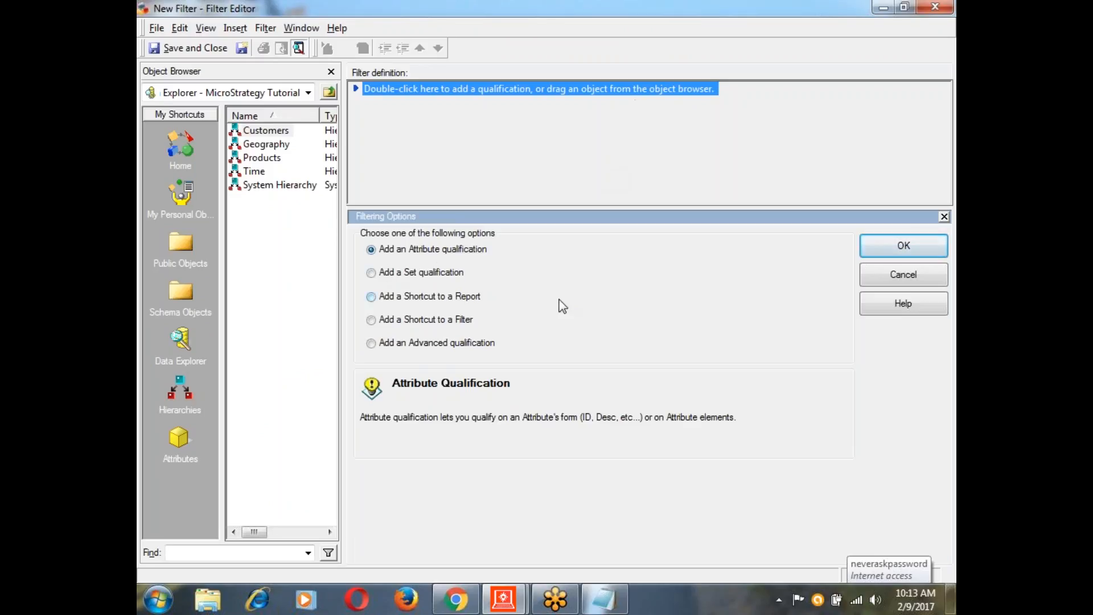
left_click(903, 246)
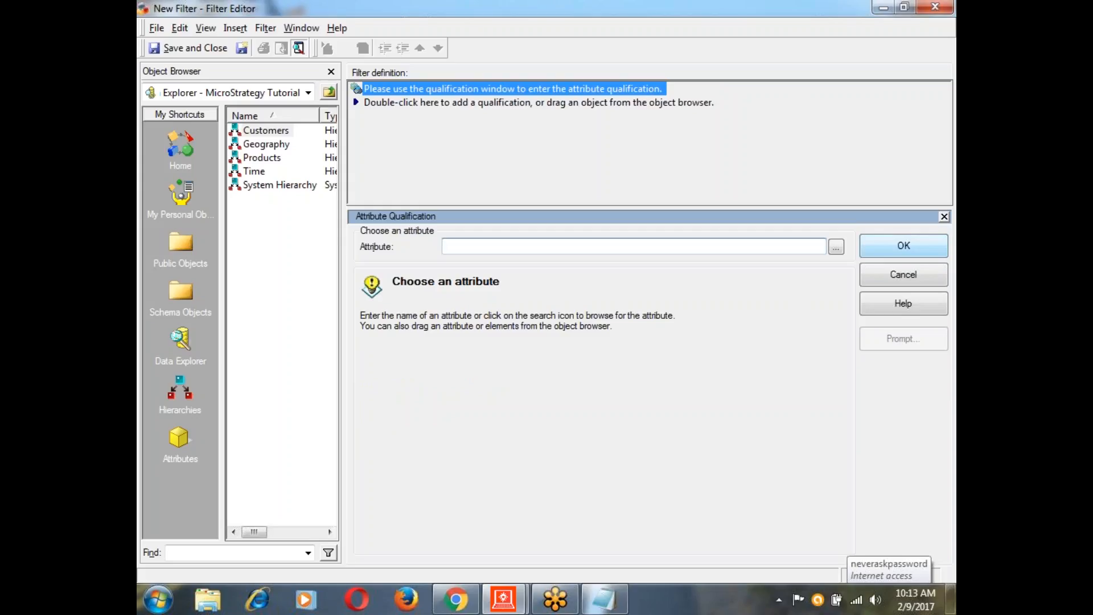
left_click(836, 247)
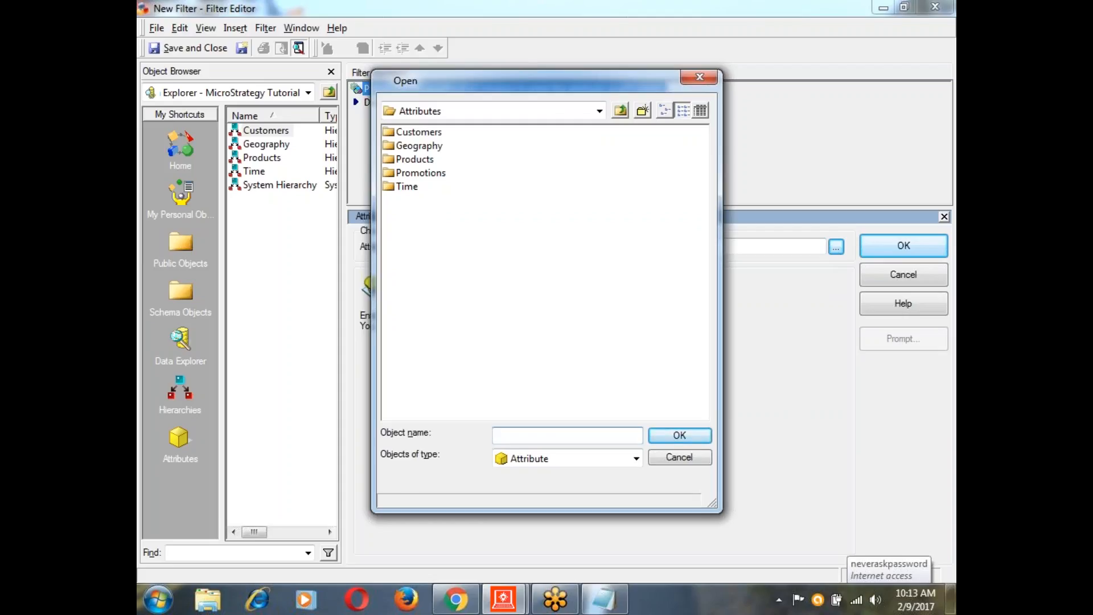
double_click(419, 146)
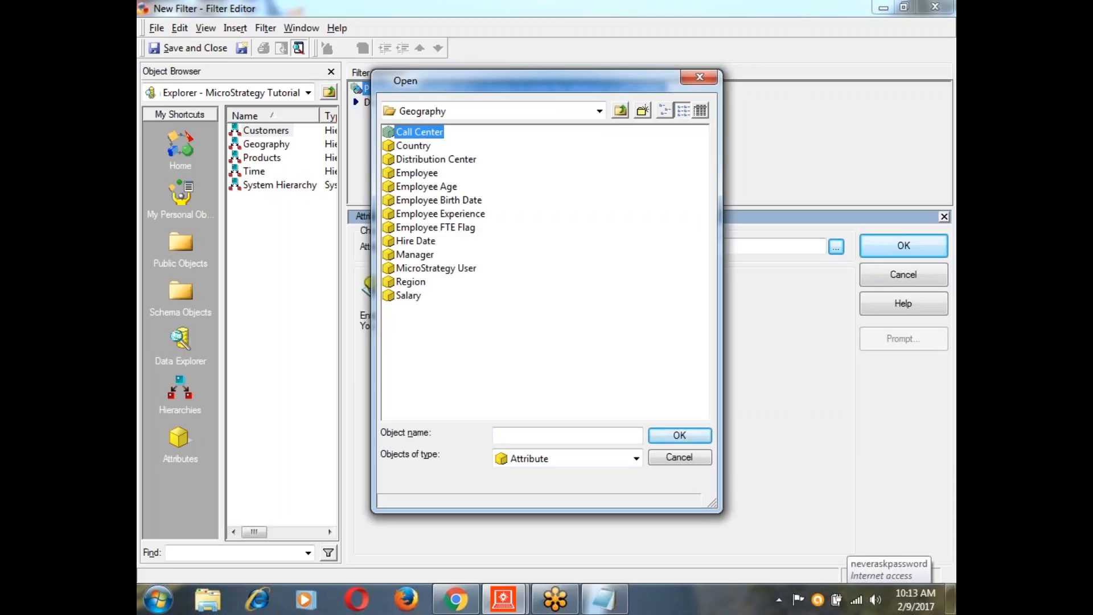
double_click(411, 281)
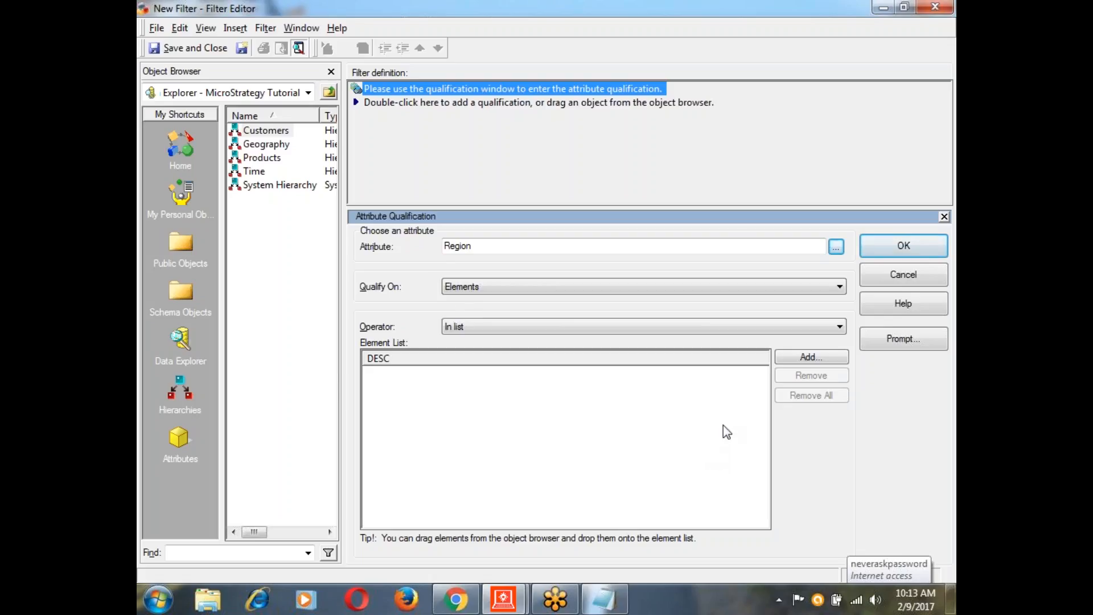
Add Southeast, Southwest and South to the Region qualification's element list and confirm the qualification.
left_click(818, 356)
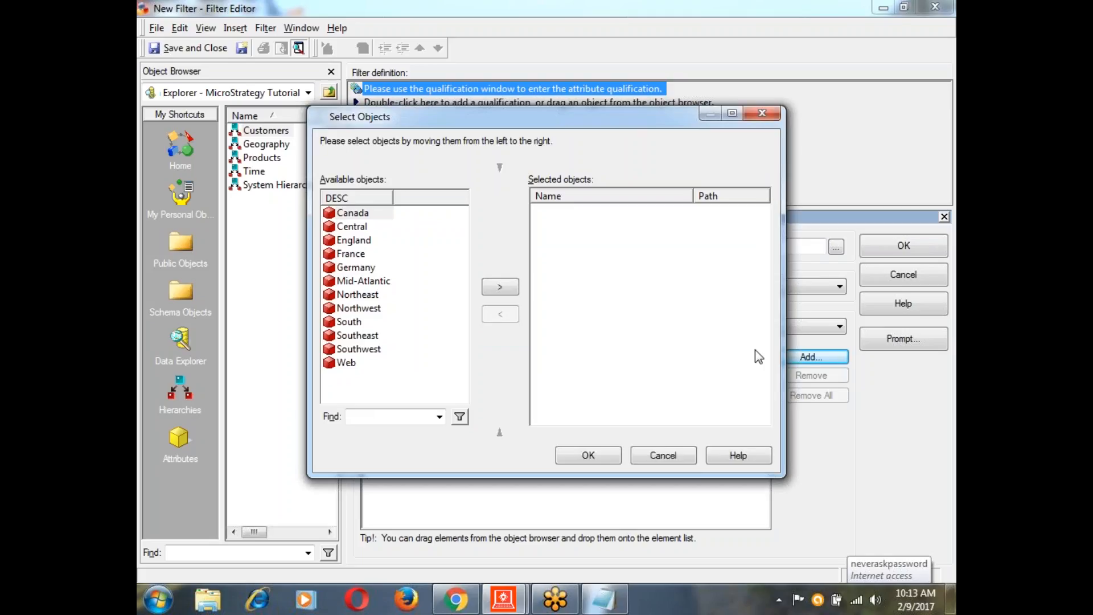
left_click(348, 322)
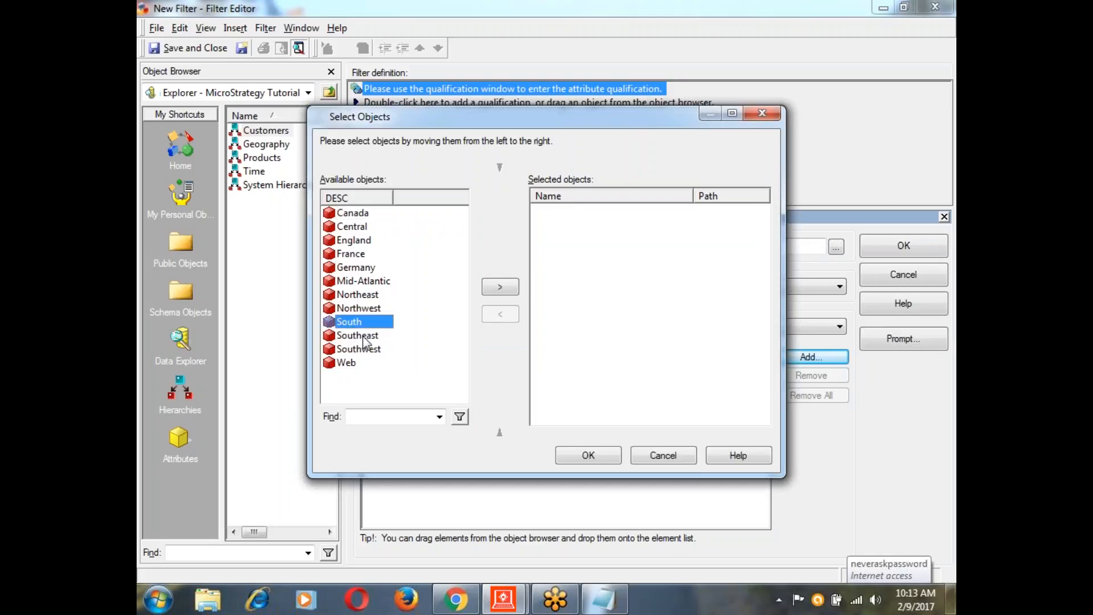
double_click(363, 336)
left_click(367, 350)
double_click(367, 350)
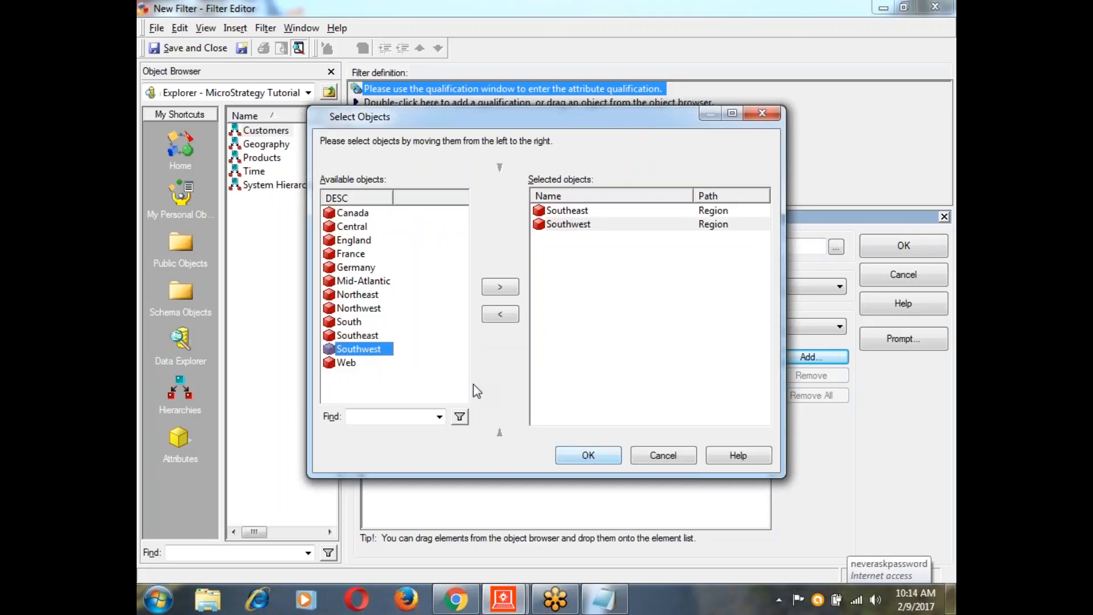
double_click(349, 322)
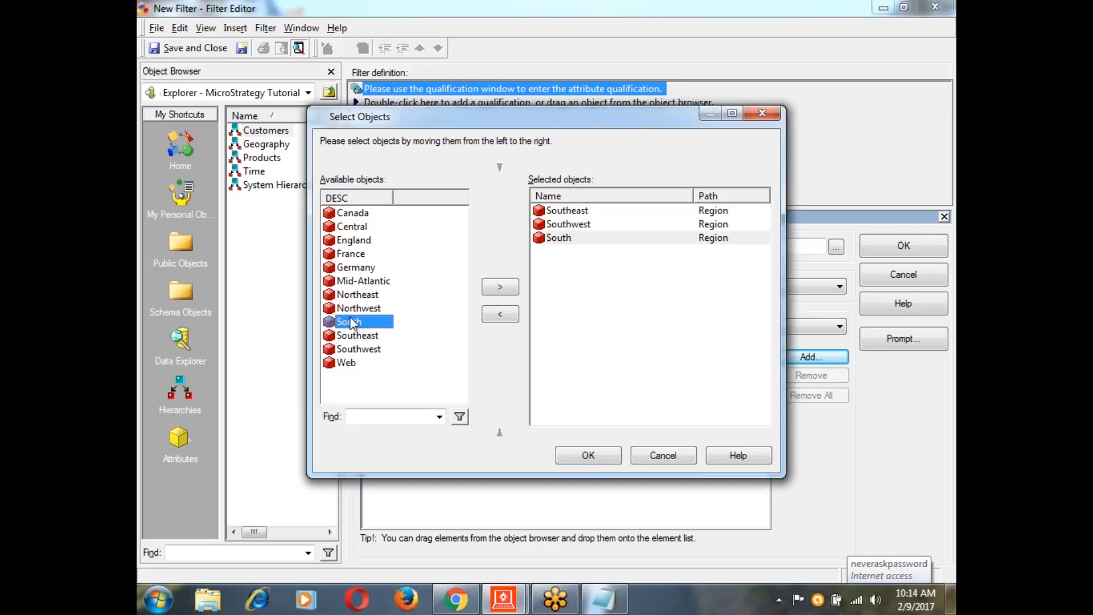
left_click(589, 454)
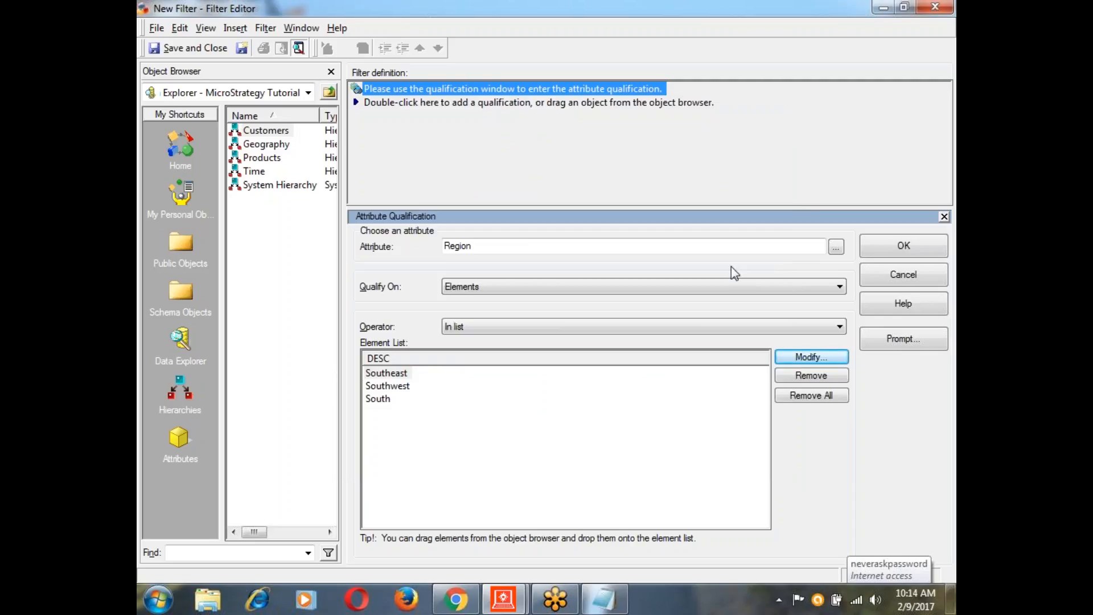
left_click(875, 245)
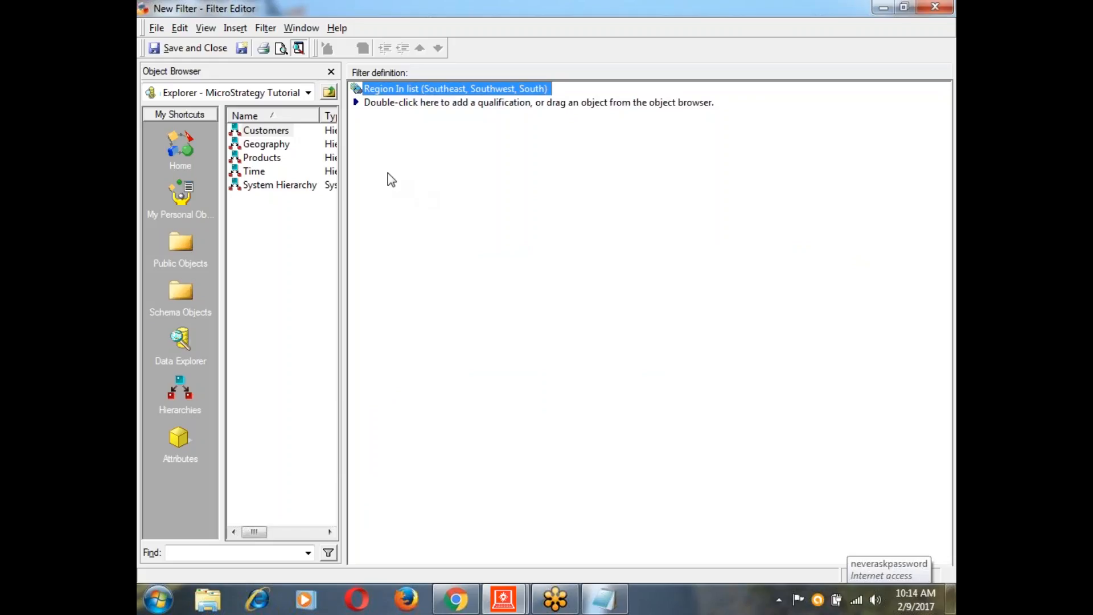
Save the filter as South Region in the Filters folder and close it.
left_click(199, 51)
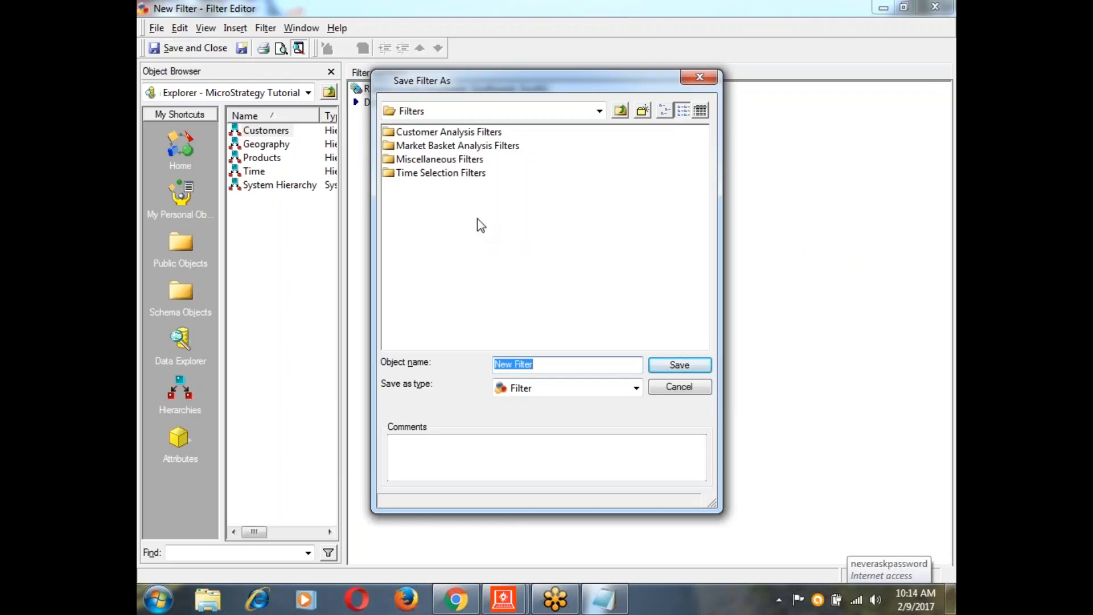
key("BackSpace")
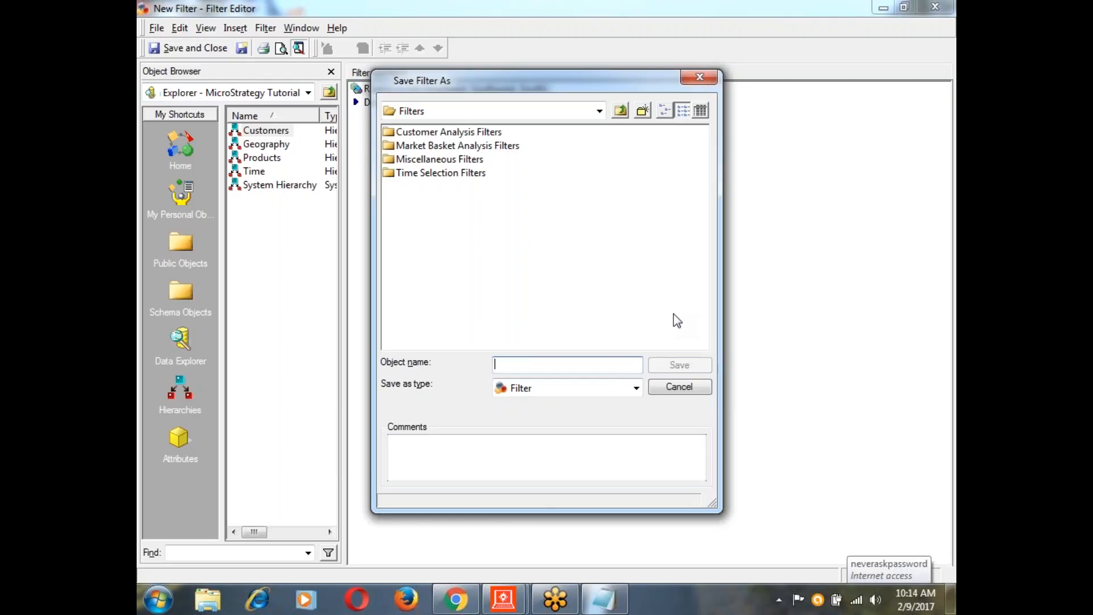
type("So")
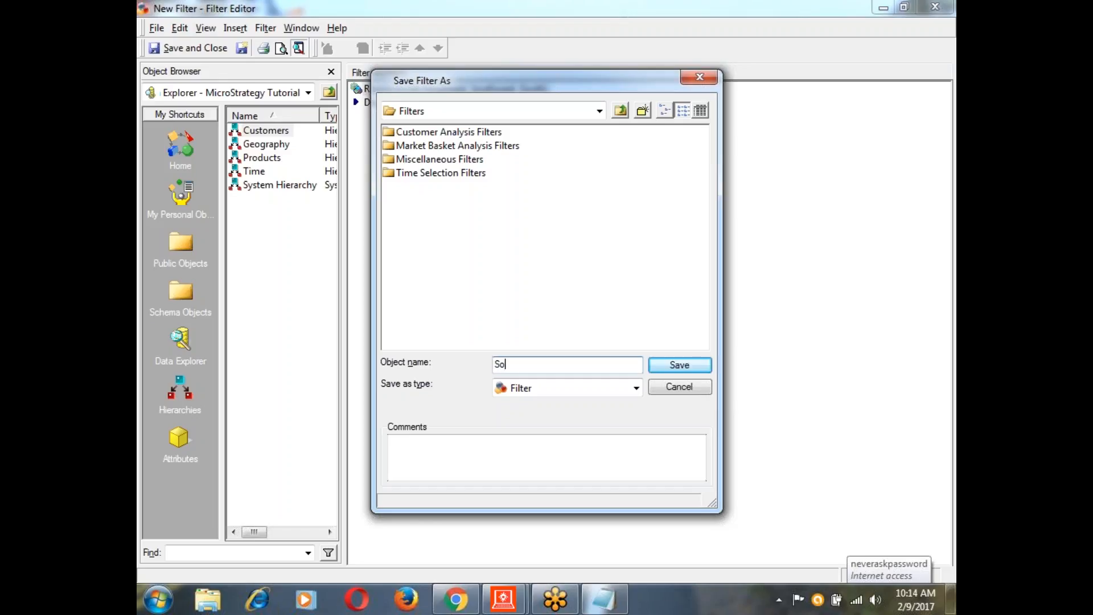
type("uth Region")
left_click(683, 367)
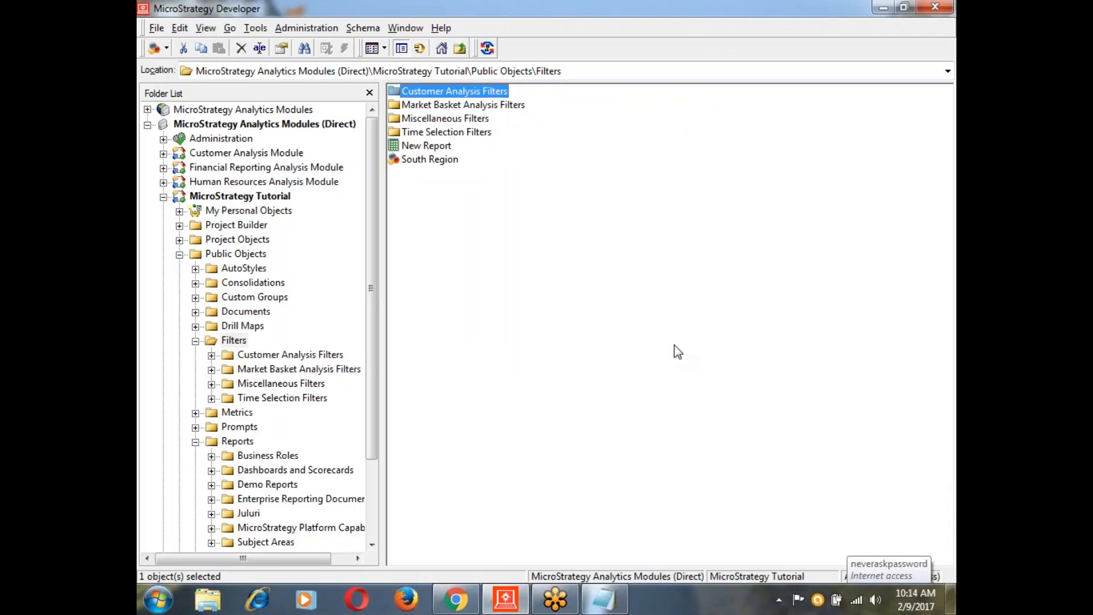
left_click(432, 160)
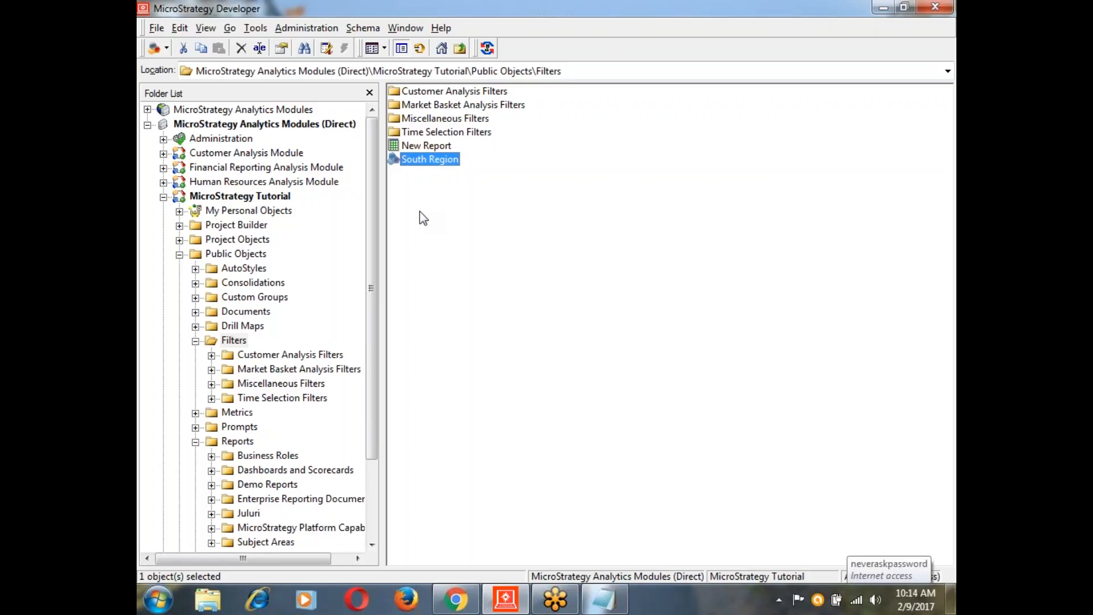
right_click(445, 243)
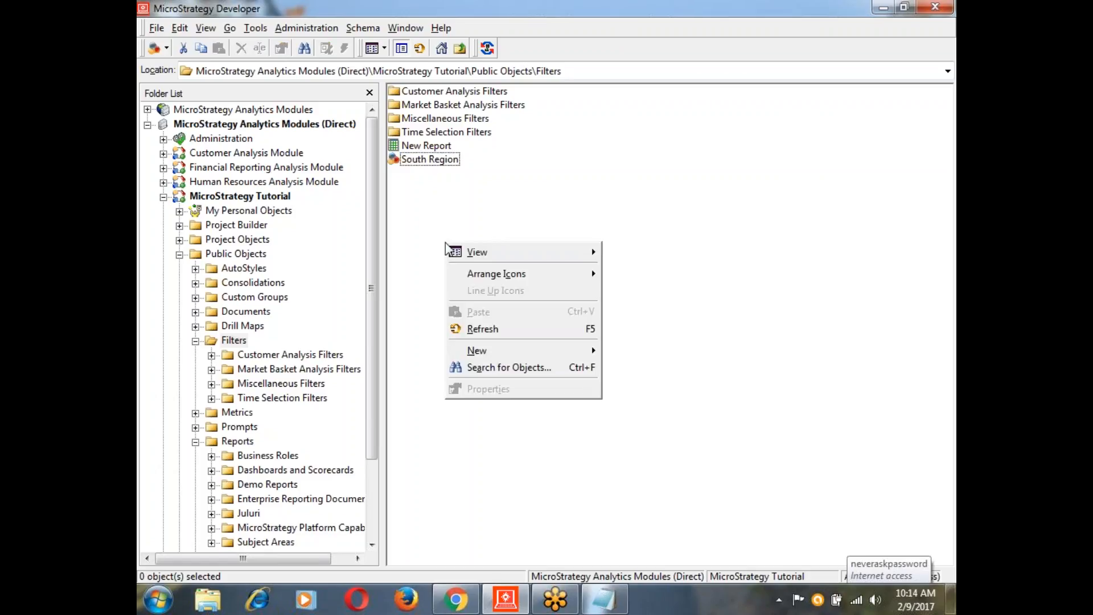
mouse_move(572, 356)
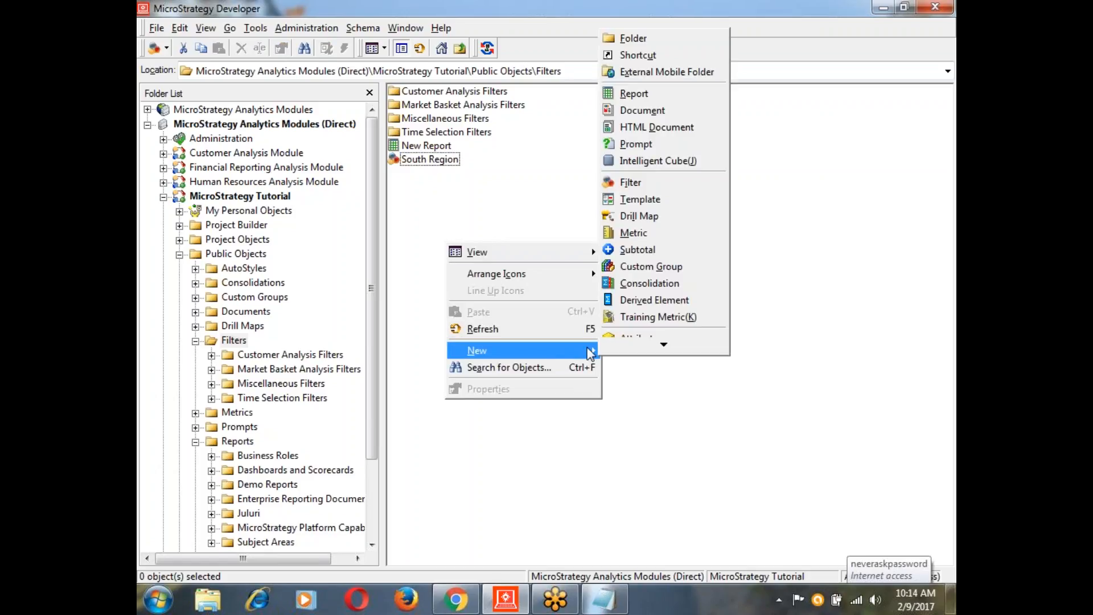
mouse_move(660, 343)
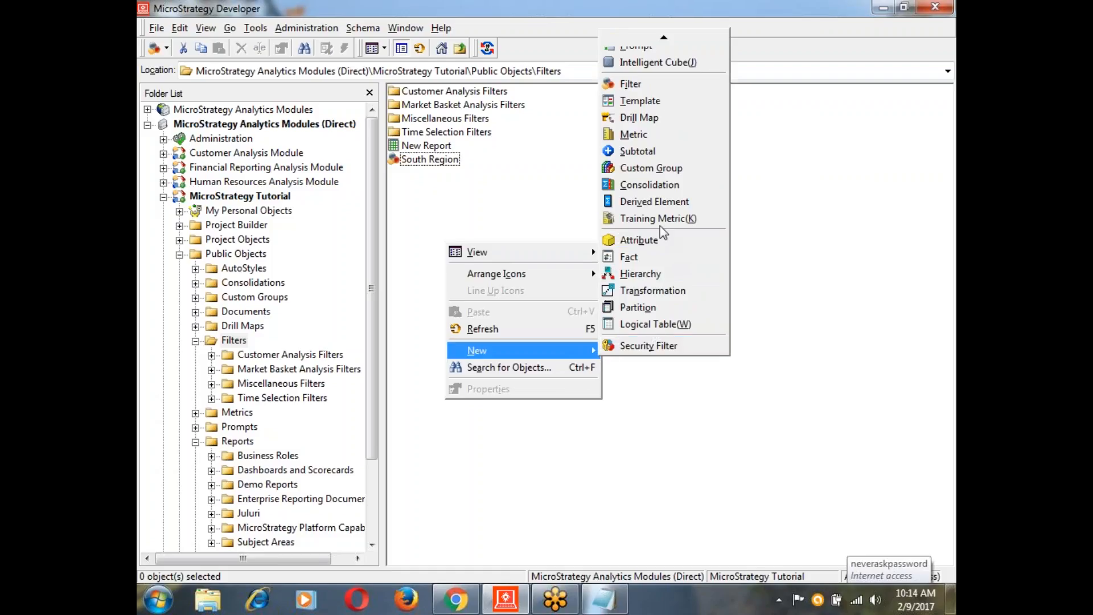
left_click(873, 293)
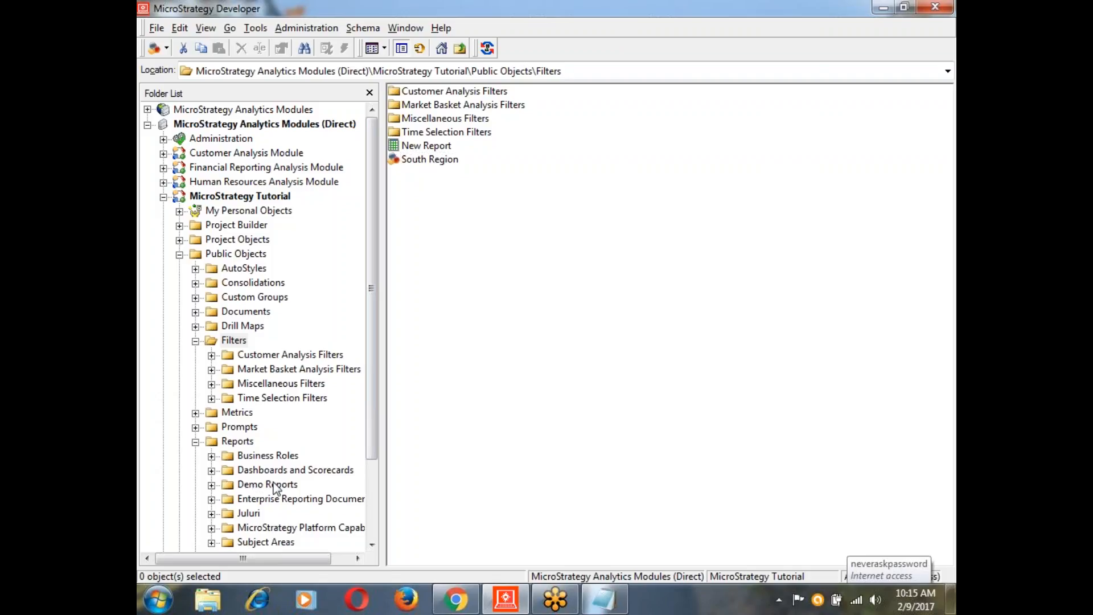
Create a new blank report in the Demo Reports folder.
left_click(254, 486)
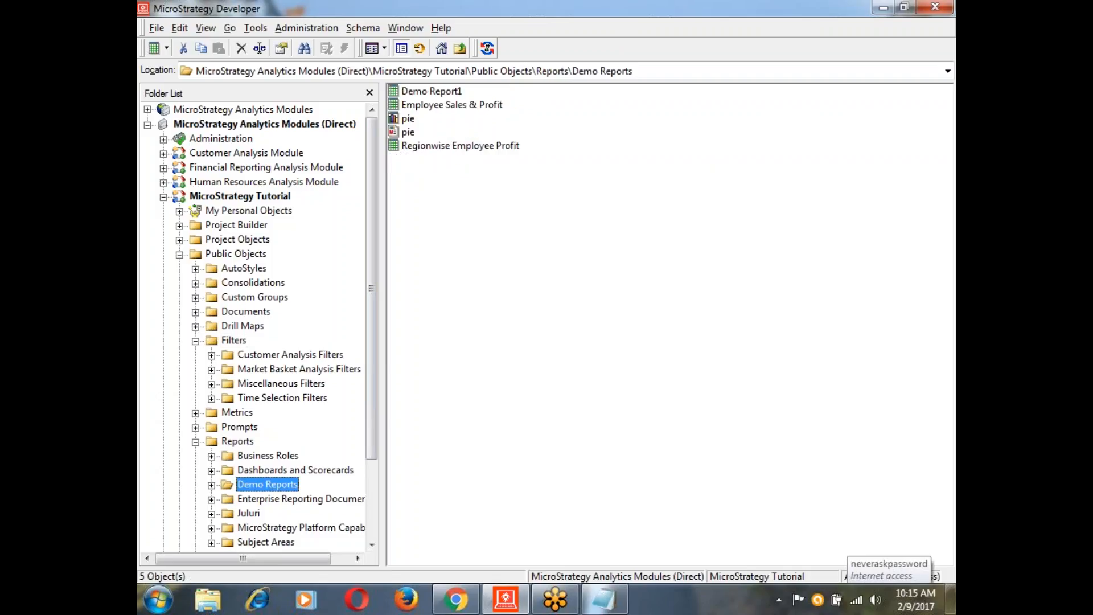
left_click(470, 203)
right_click(467, 204)
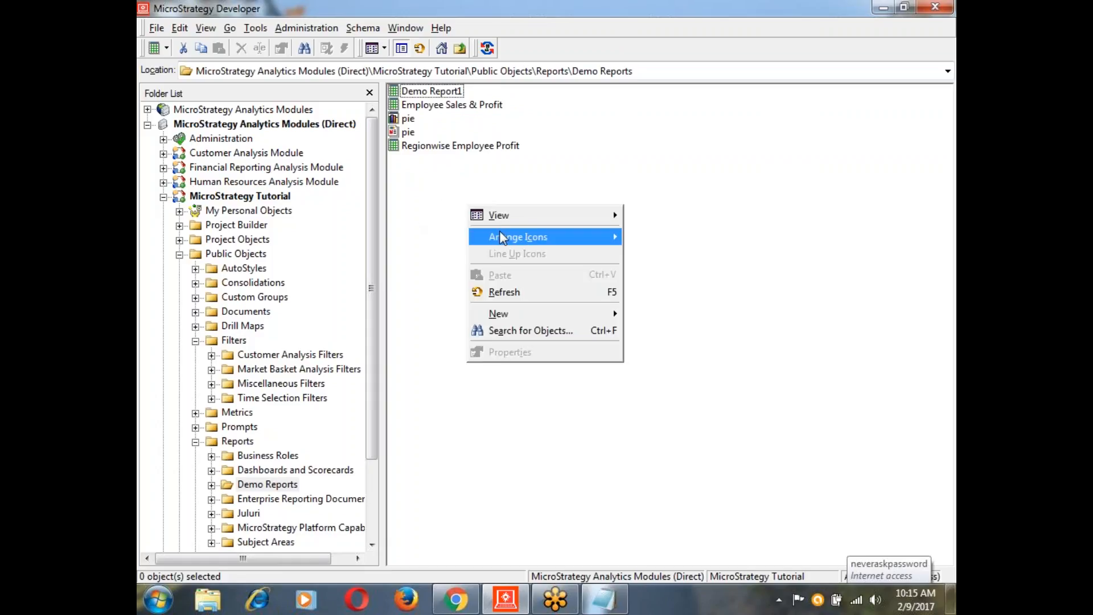
mouse_move(529, 238)
mouse_move(589, 313)
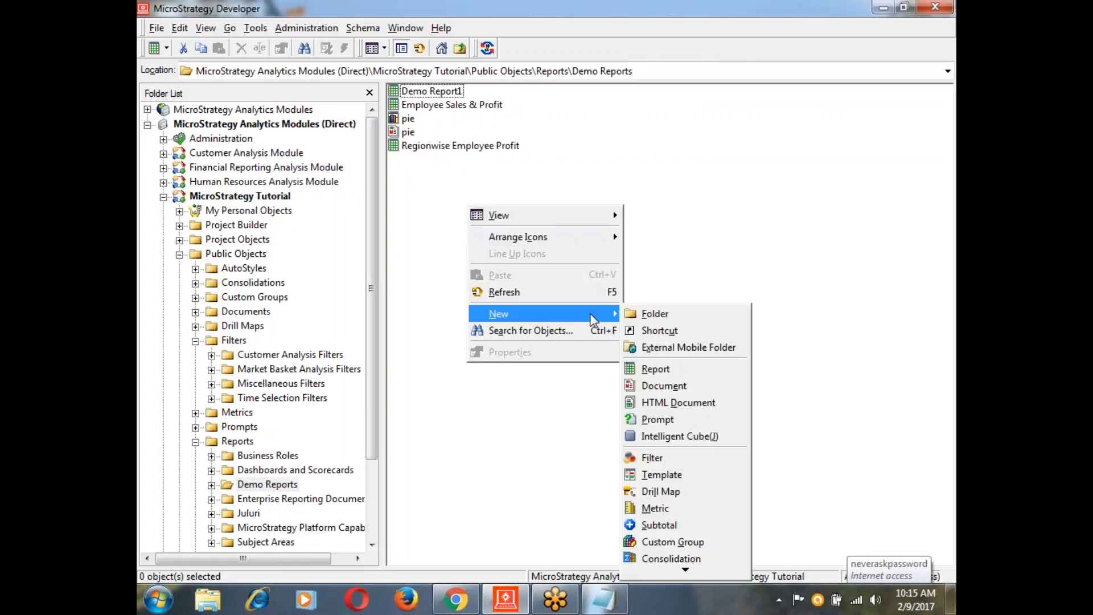
left_click(662, 372)
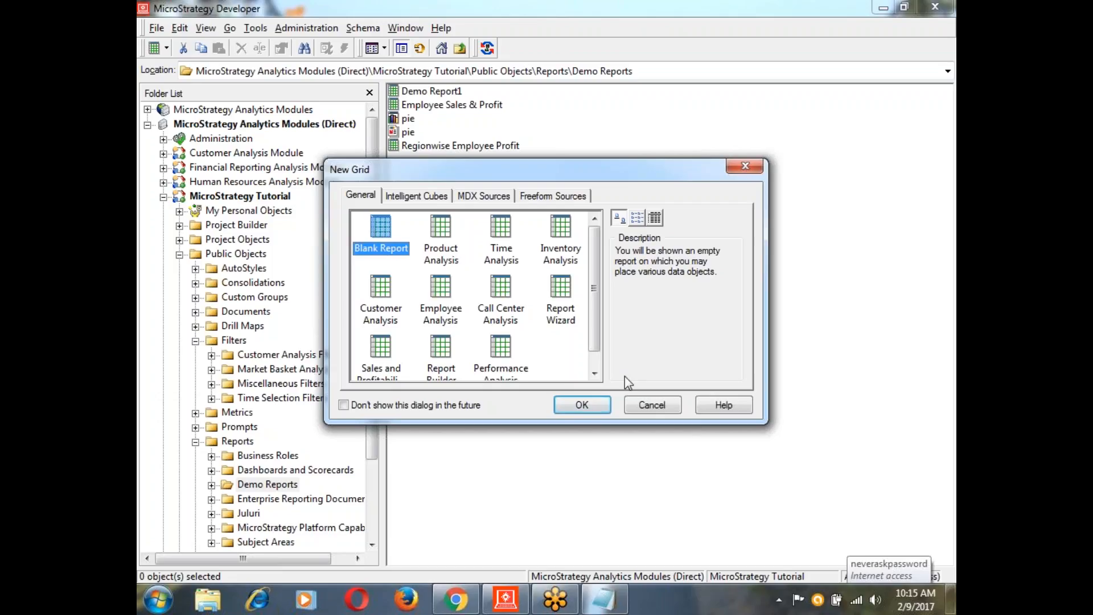
key("Return")
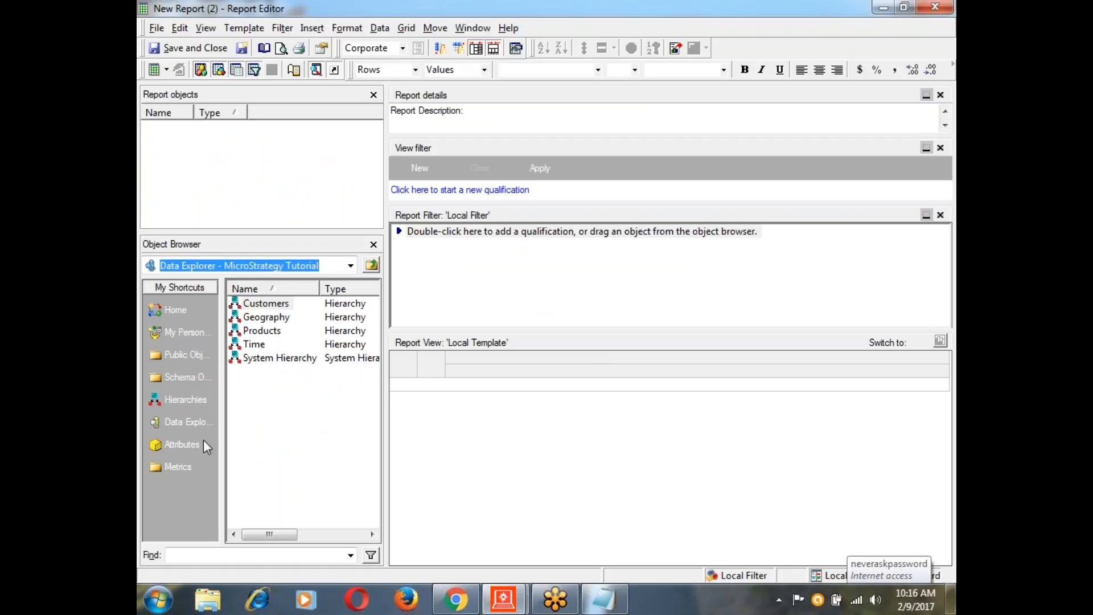
Add the Year attribute from the Time folder and the Region attribute from the Geography folder to the report.
left_click(183, 442)
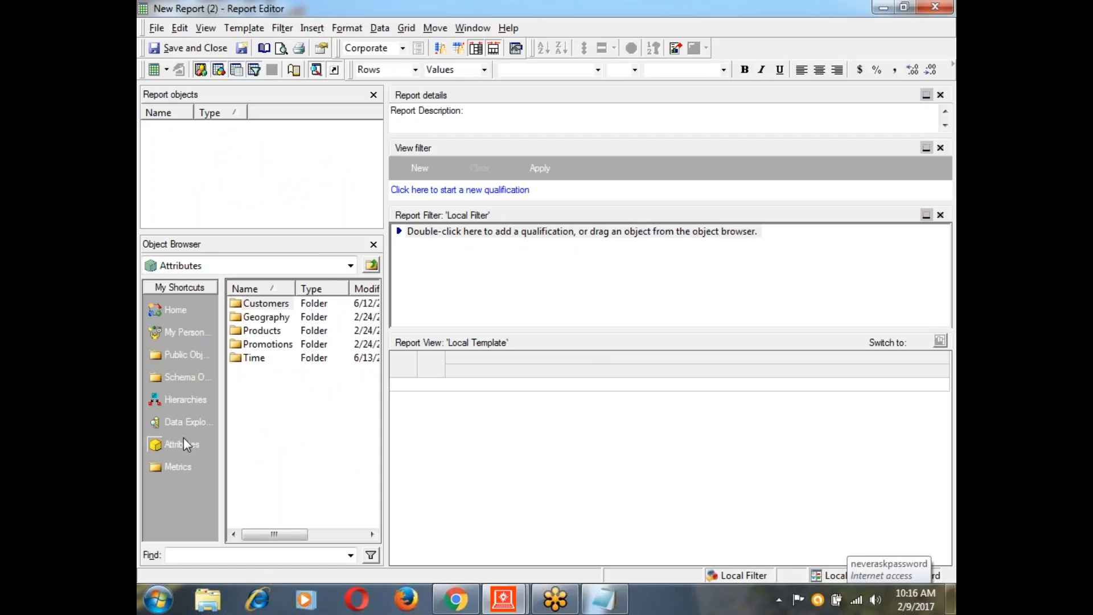
double_click(260, 357)
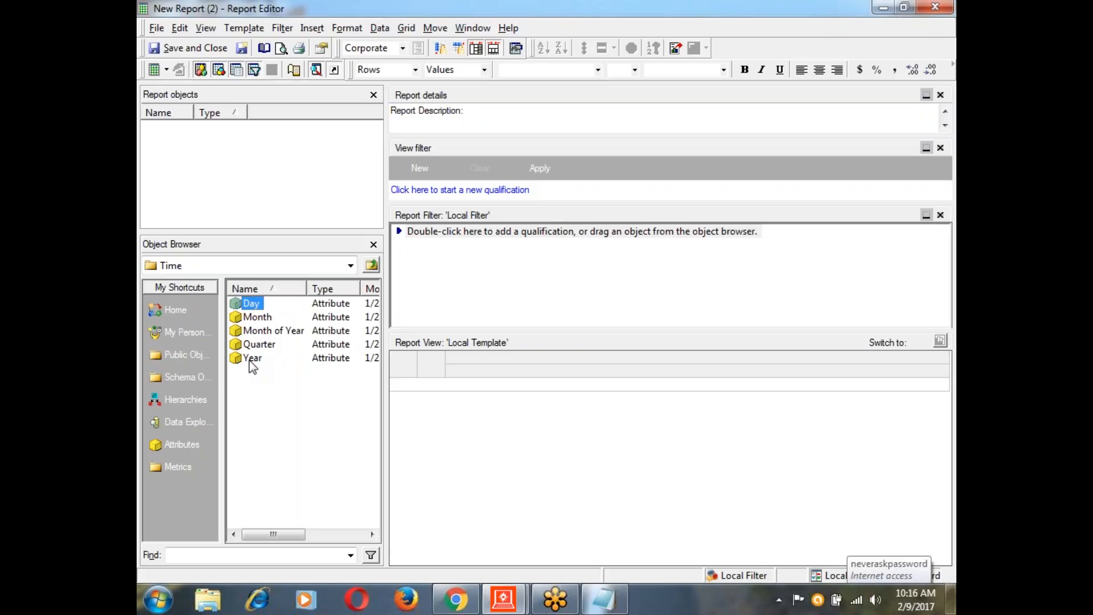
double_click(250, 359)
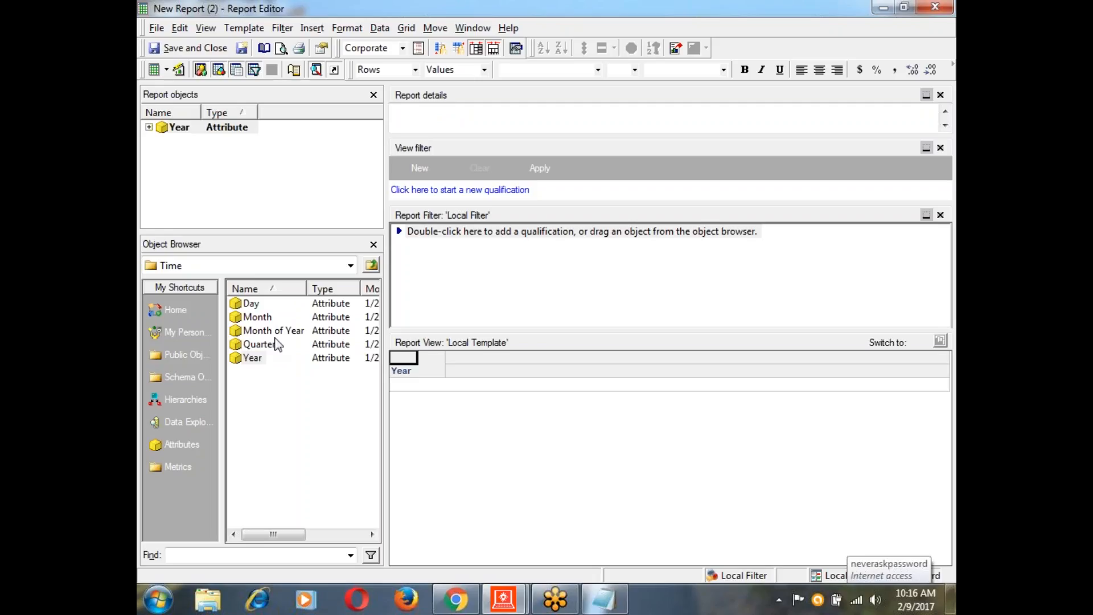
left_click(371, 265)
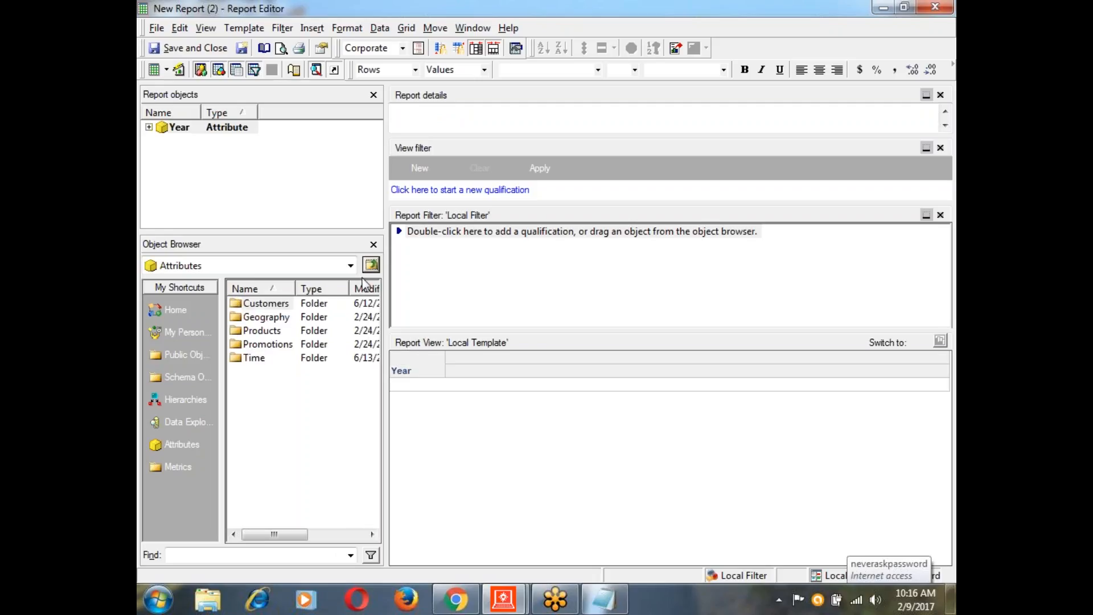
double_click(266, 317)
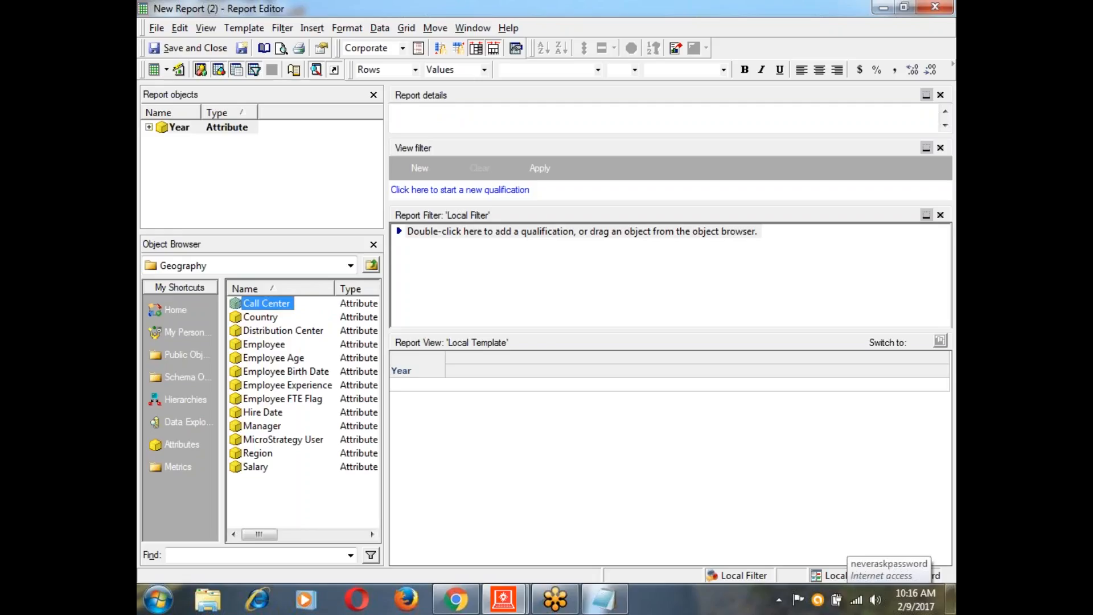
left_click(270, 454)
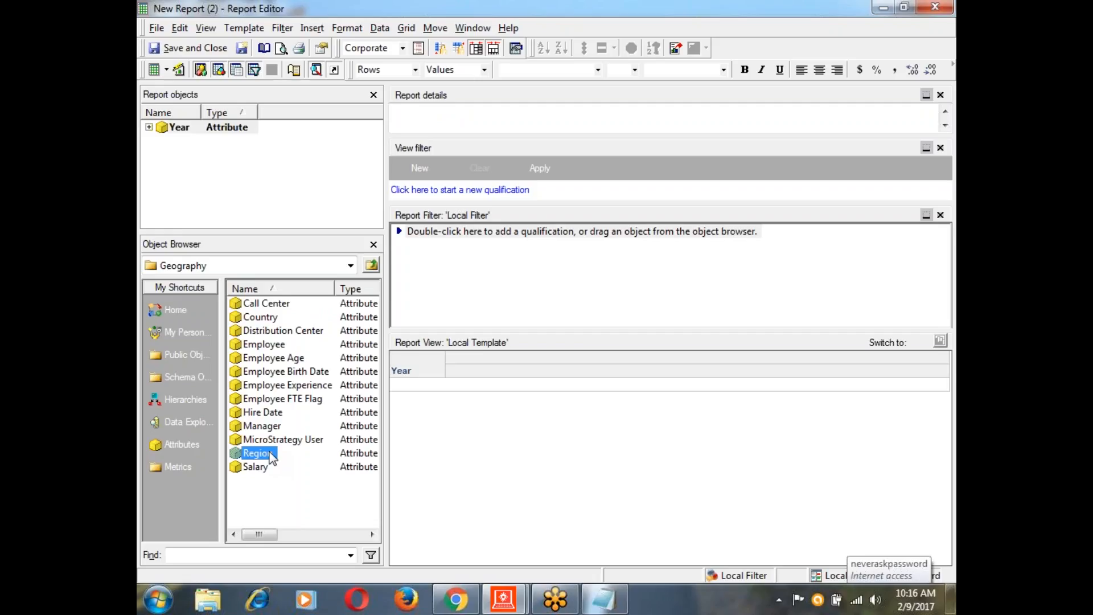
double_click(270, 455)
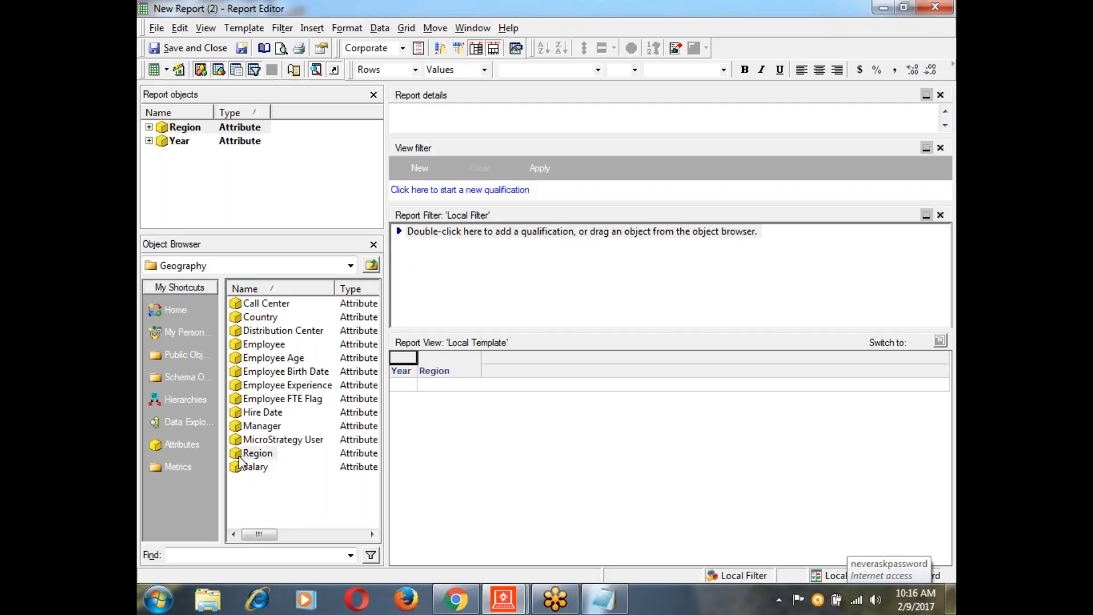
Add the Profit metric from the Sales Metrics folder to the report.
left_click(177, 466)
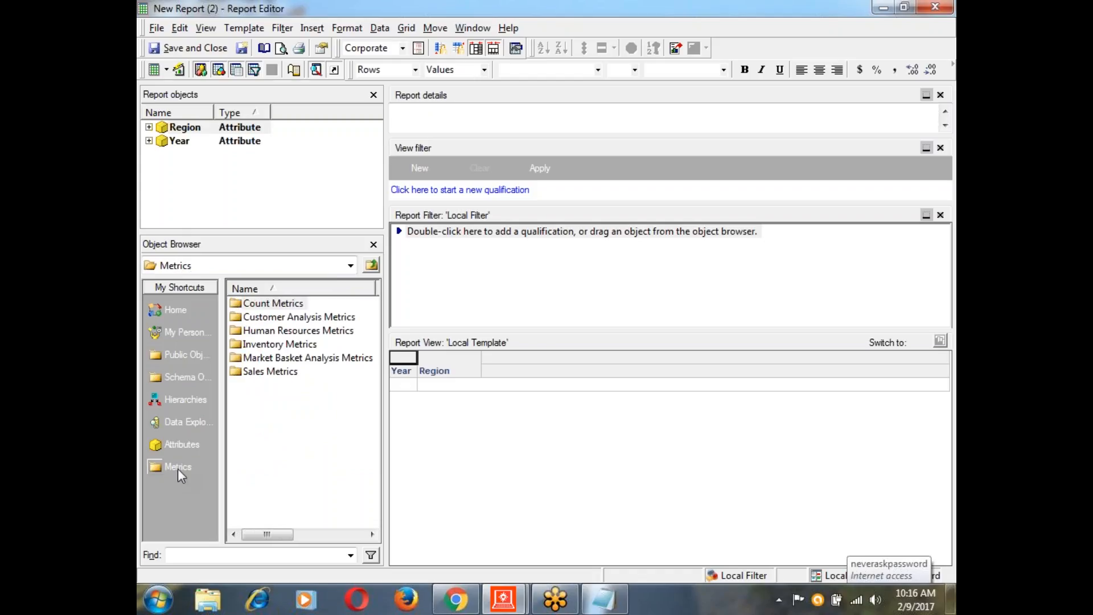
double_click(272, 372)
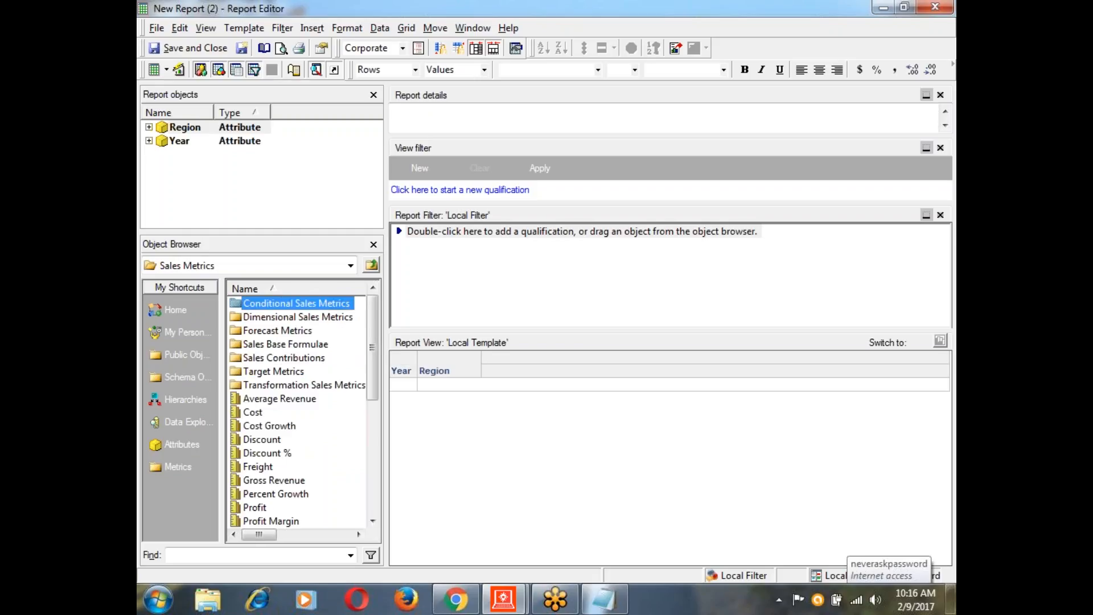
double_click(255, 507)
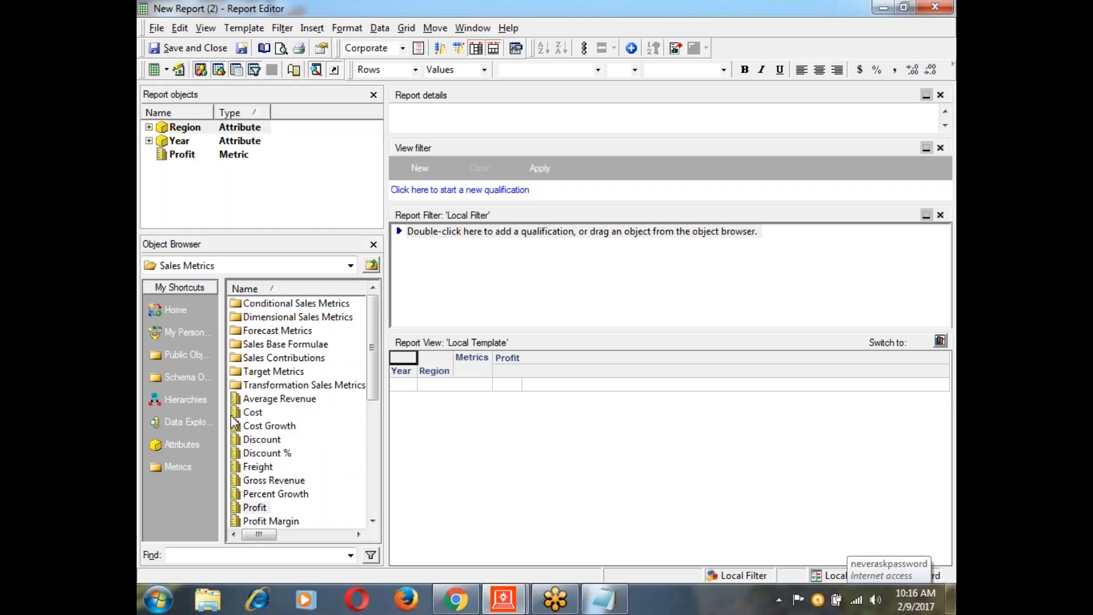
Add the South Region filter from the public Filters folder to the report filter and run the report.
left_click(183, 354)
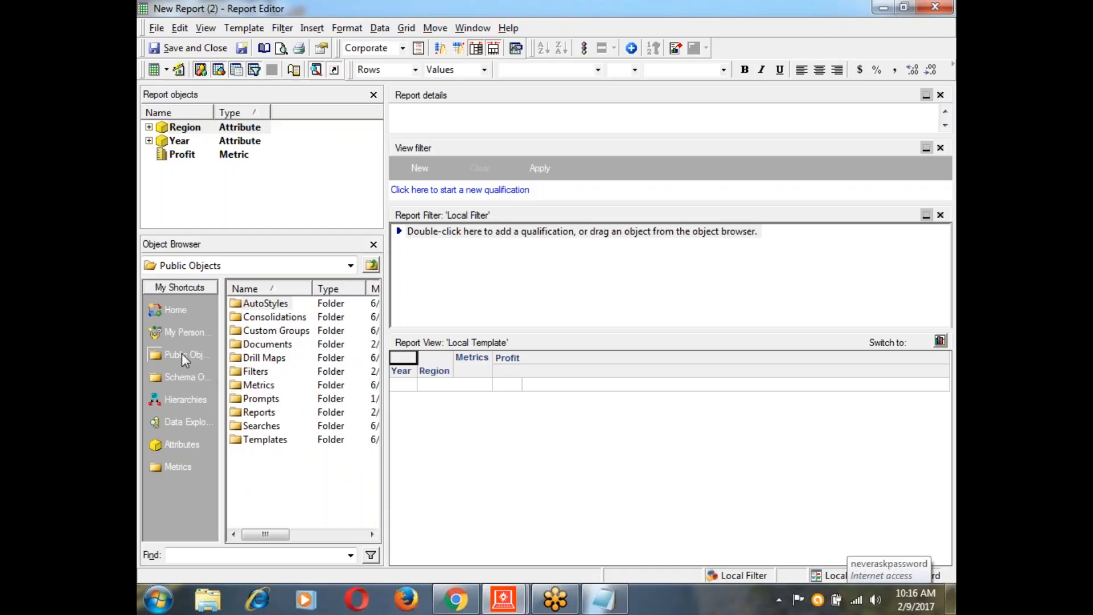
double_click(255, 372)
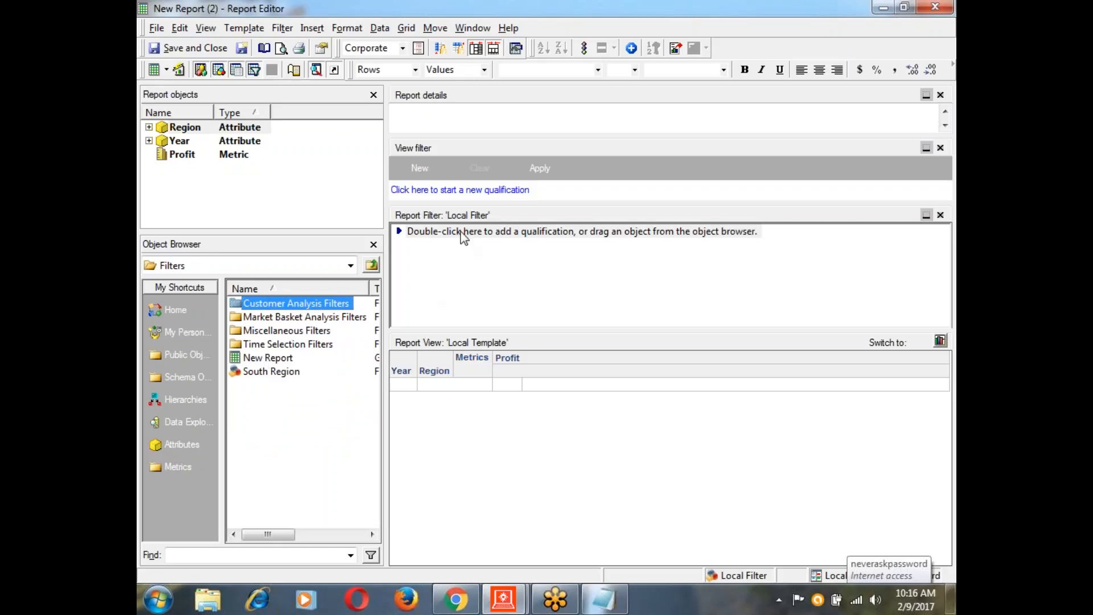
left_click(273, 371)
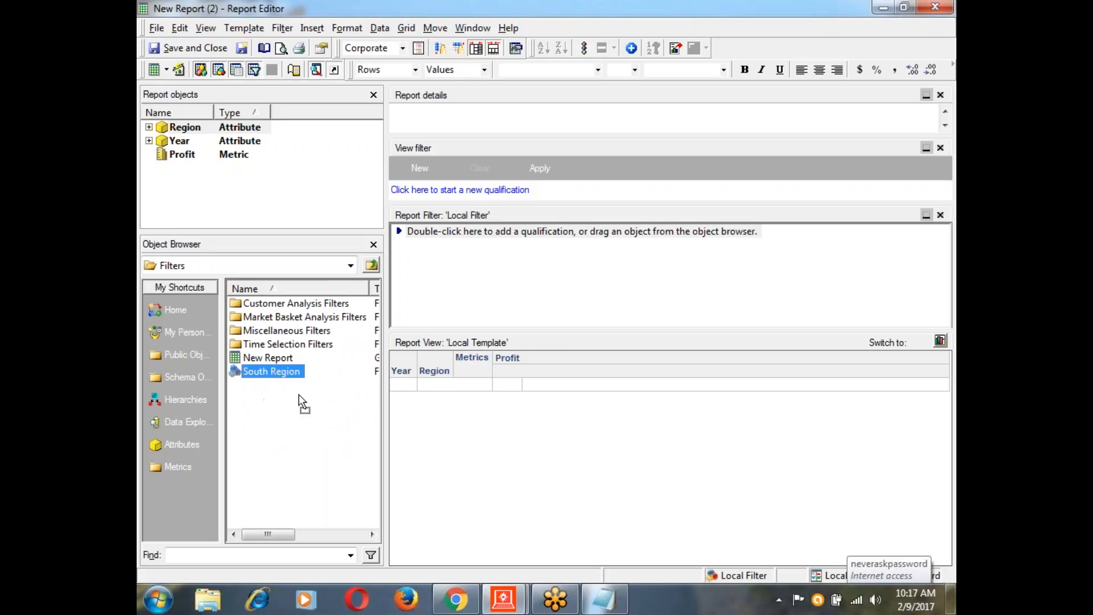
left_click_drag(374, 366, 515, 286)
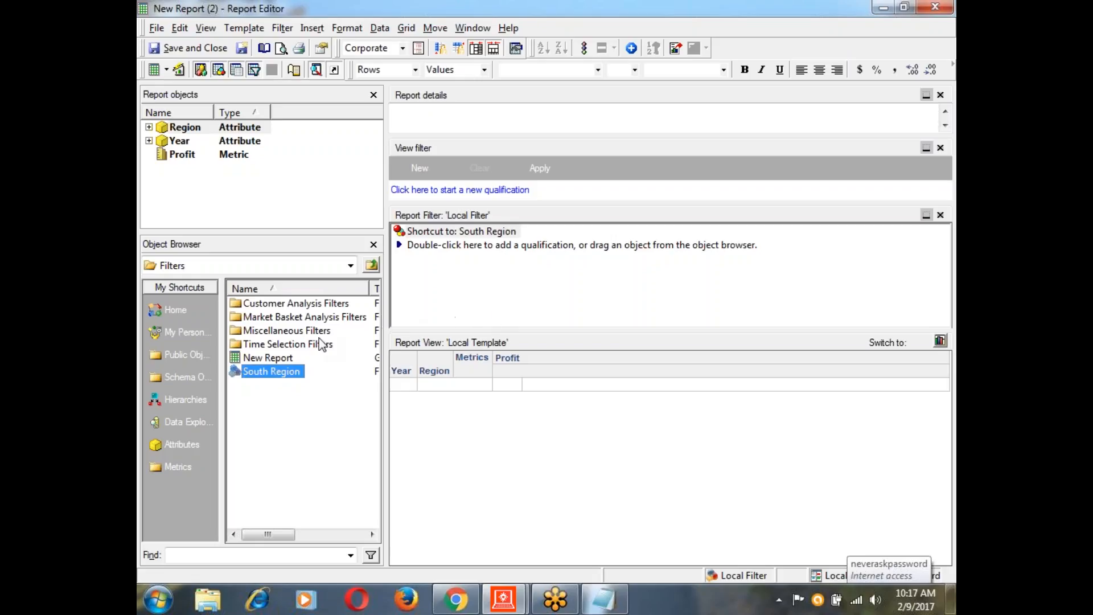
left_click(180, 71)
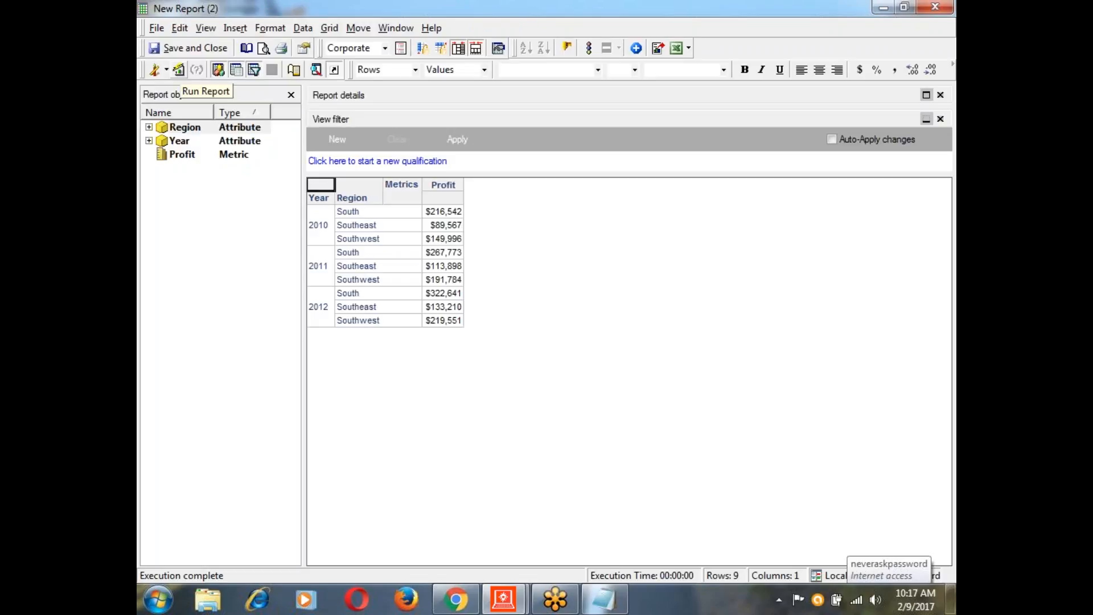
left_click(178, 70)
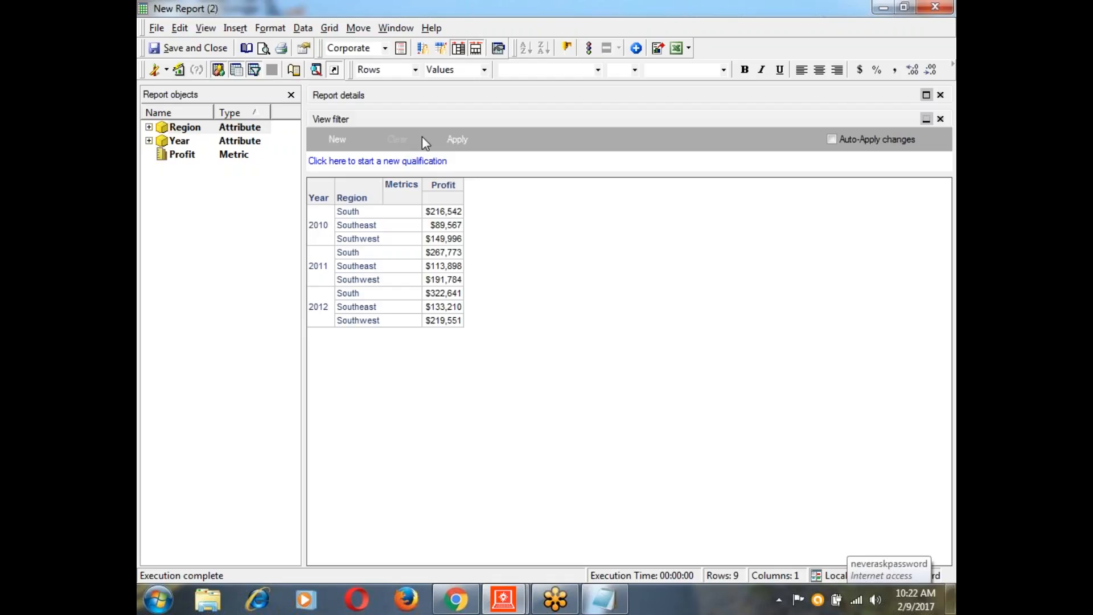
Save the report as New Report (2) in the Demo Reports folder and close the application windows.
left_click(934, 7)
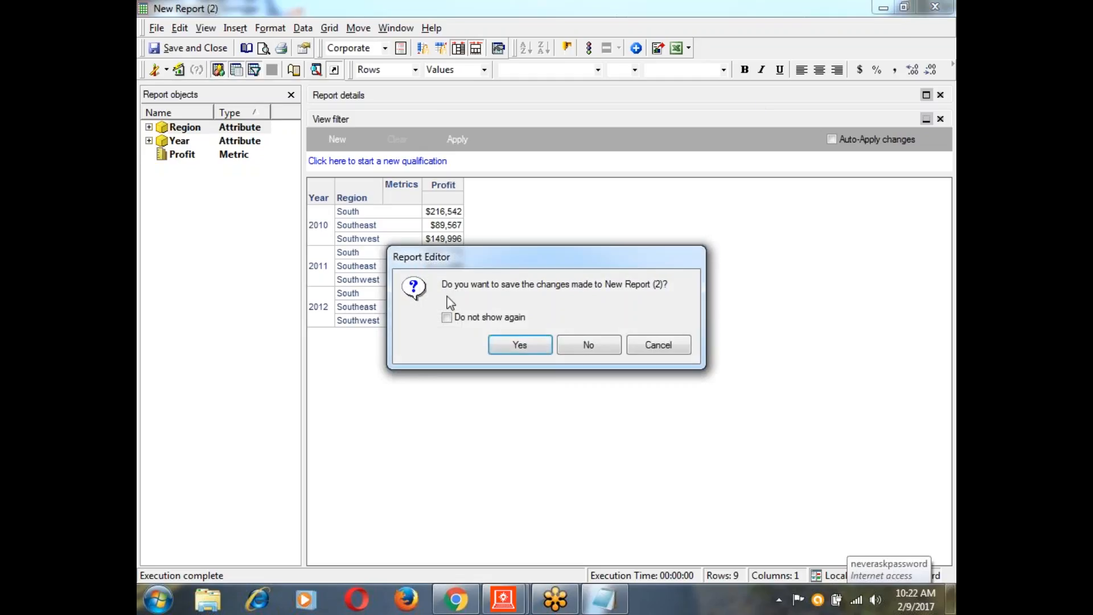
left_click(520, 344)
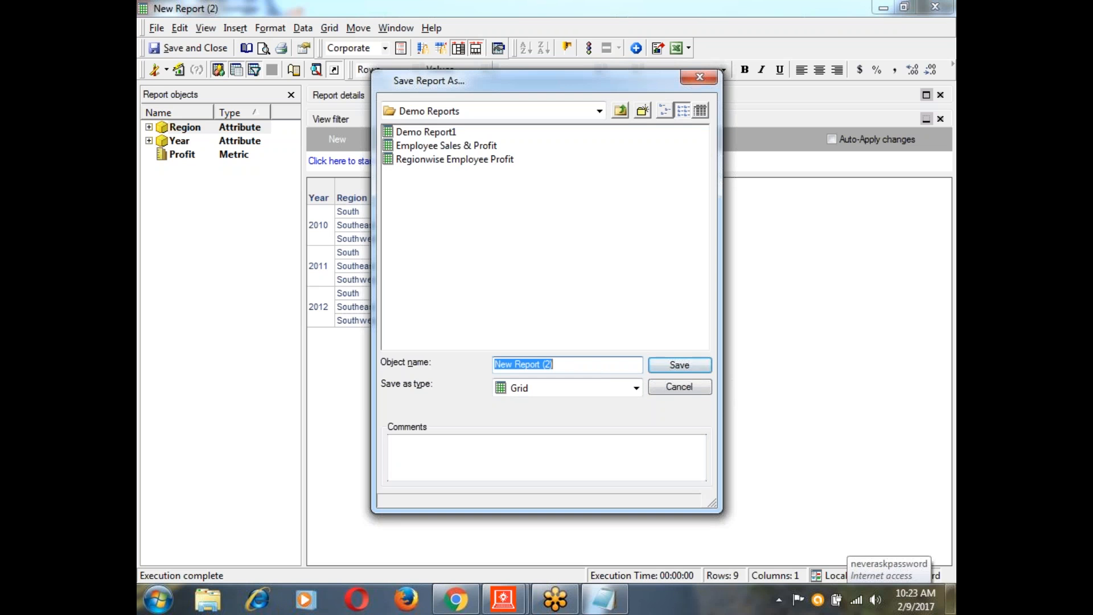
left_click(679, 364)
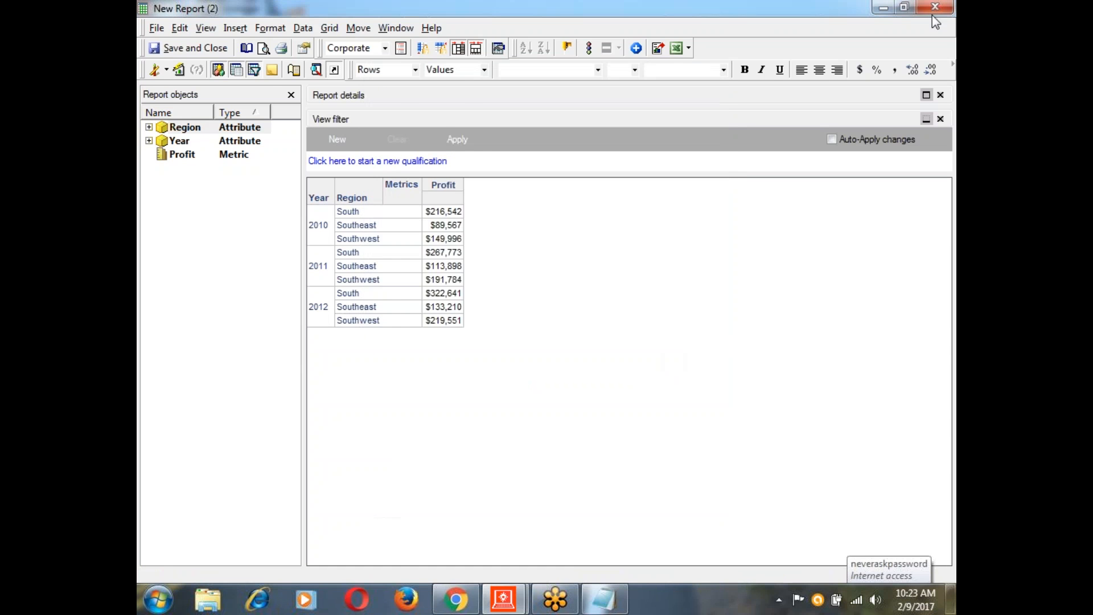
left_click(935, 7)
left_click(904, 7)
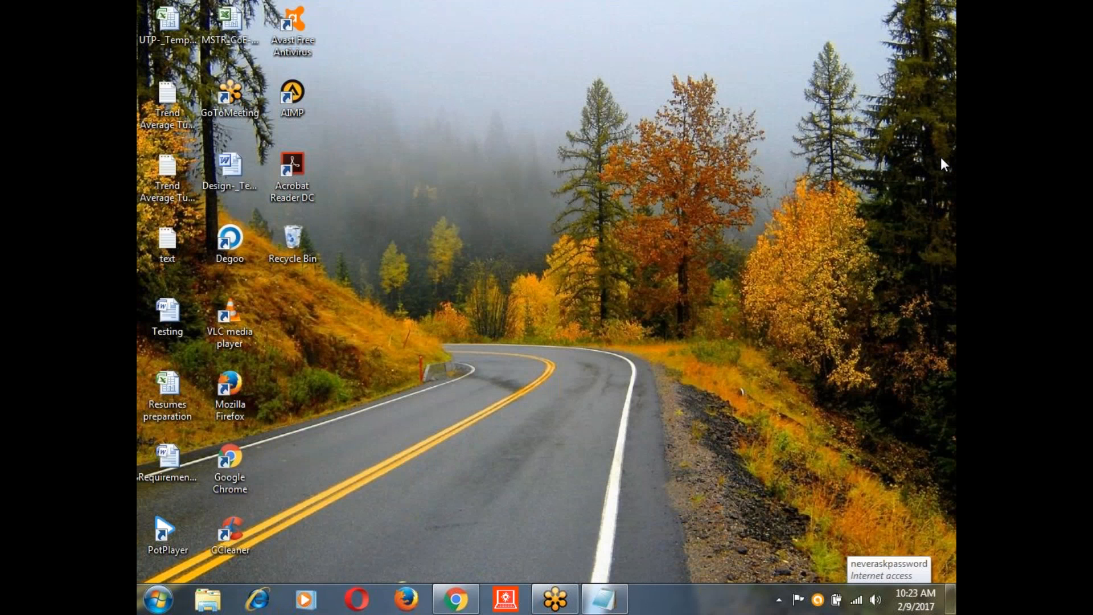